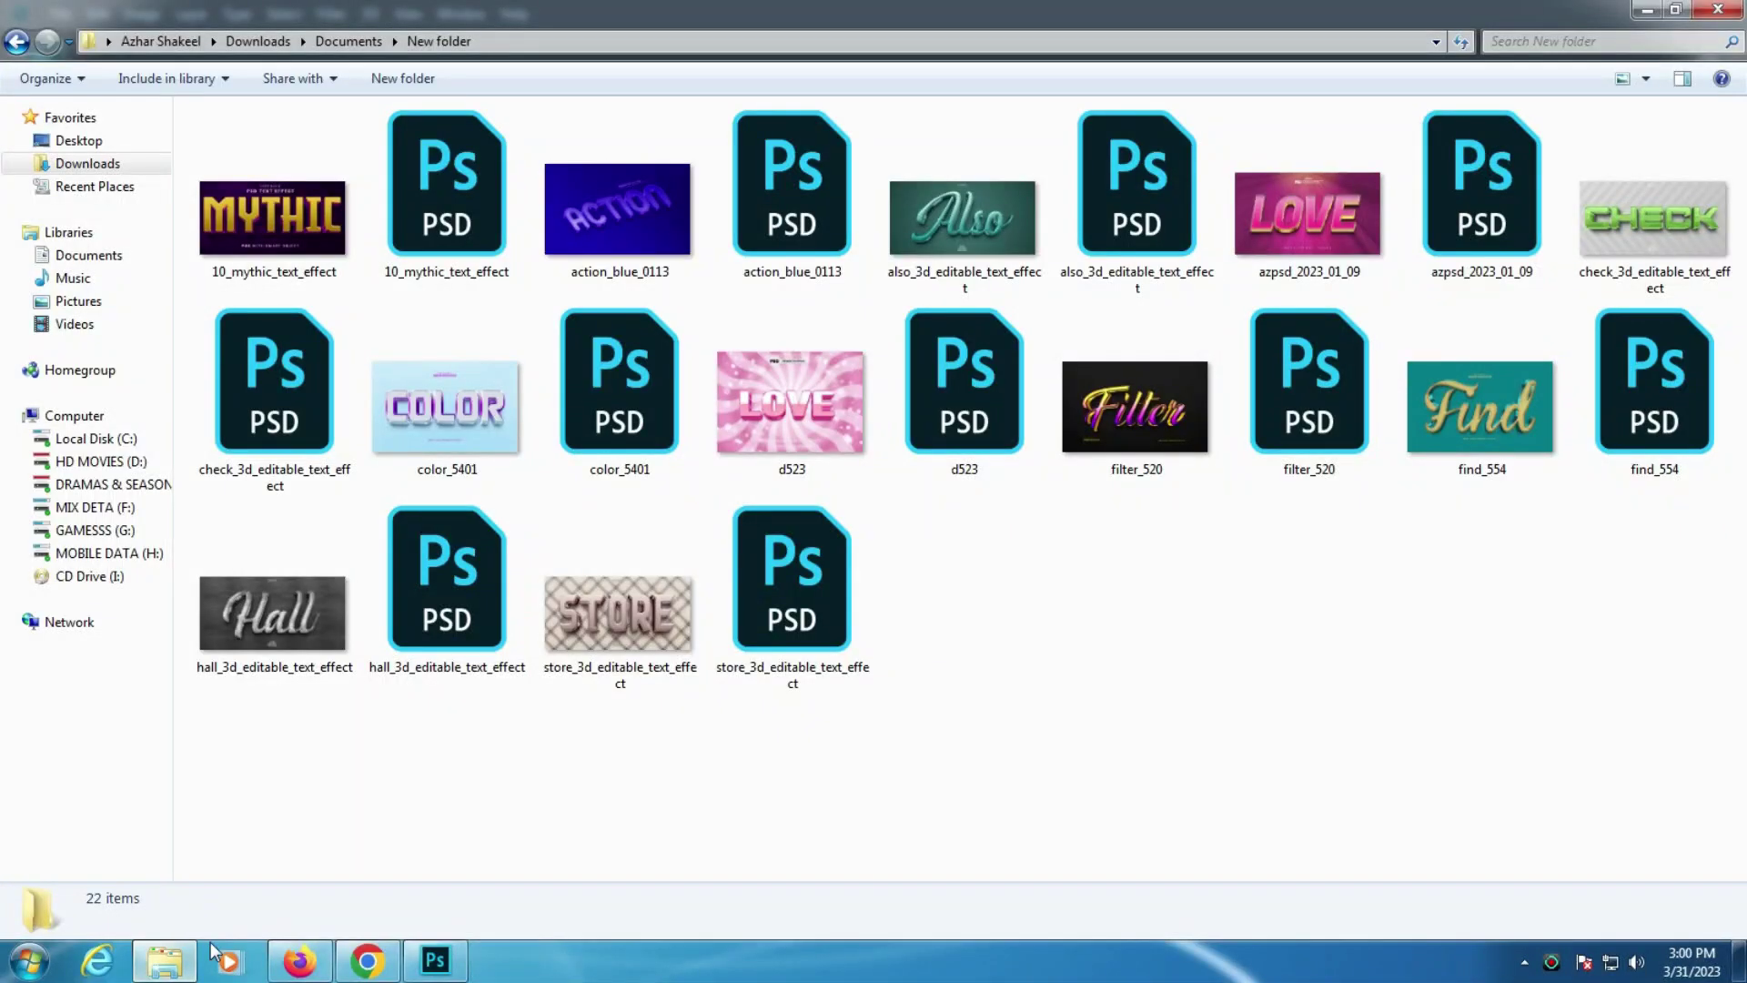
{"action": "double_click", "coordinate": [272, 219]}
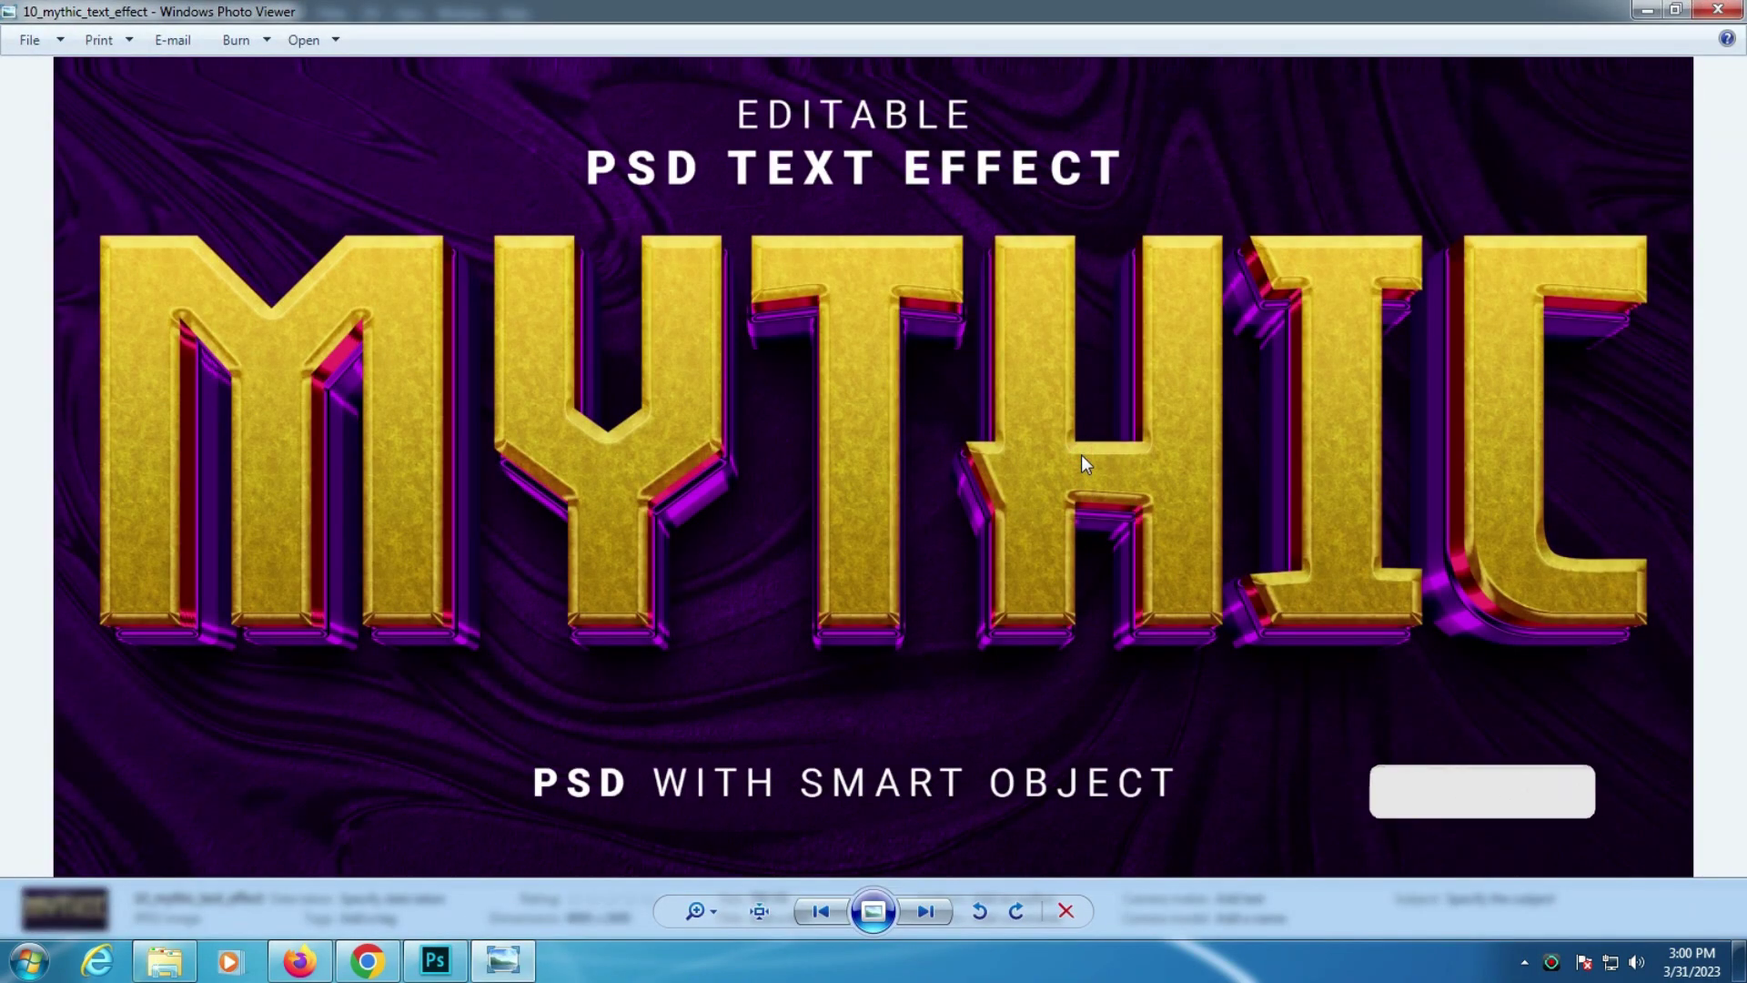
{"action": "key", "text": "Right"}
{"action": "key", "text": "Right"}
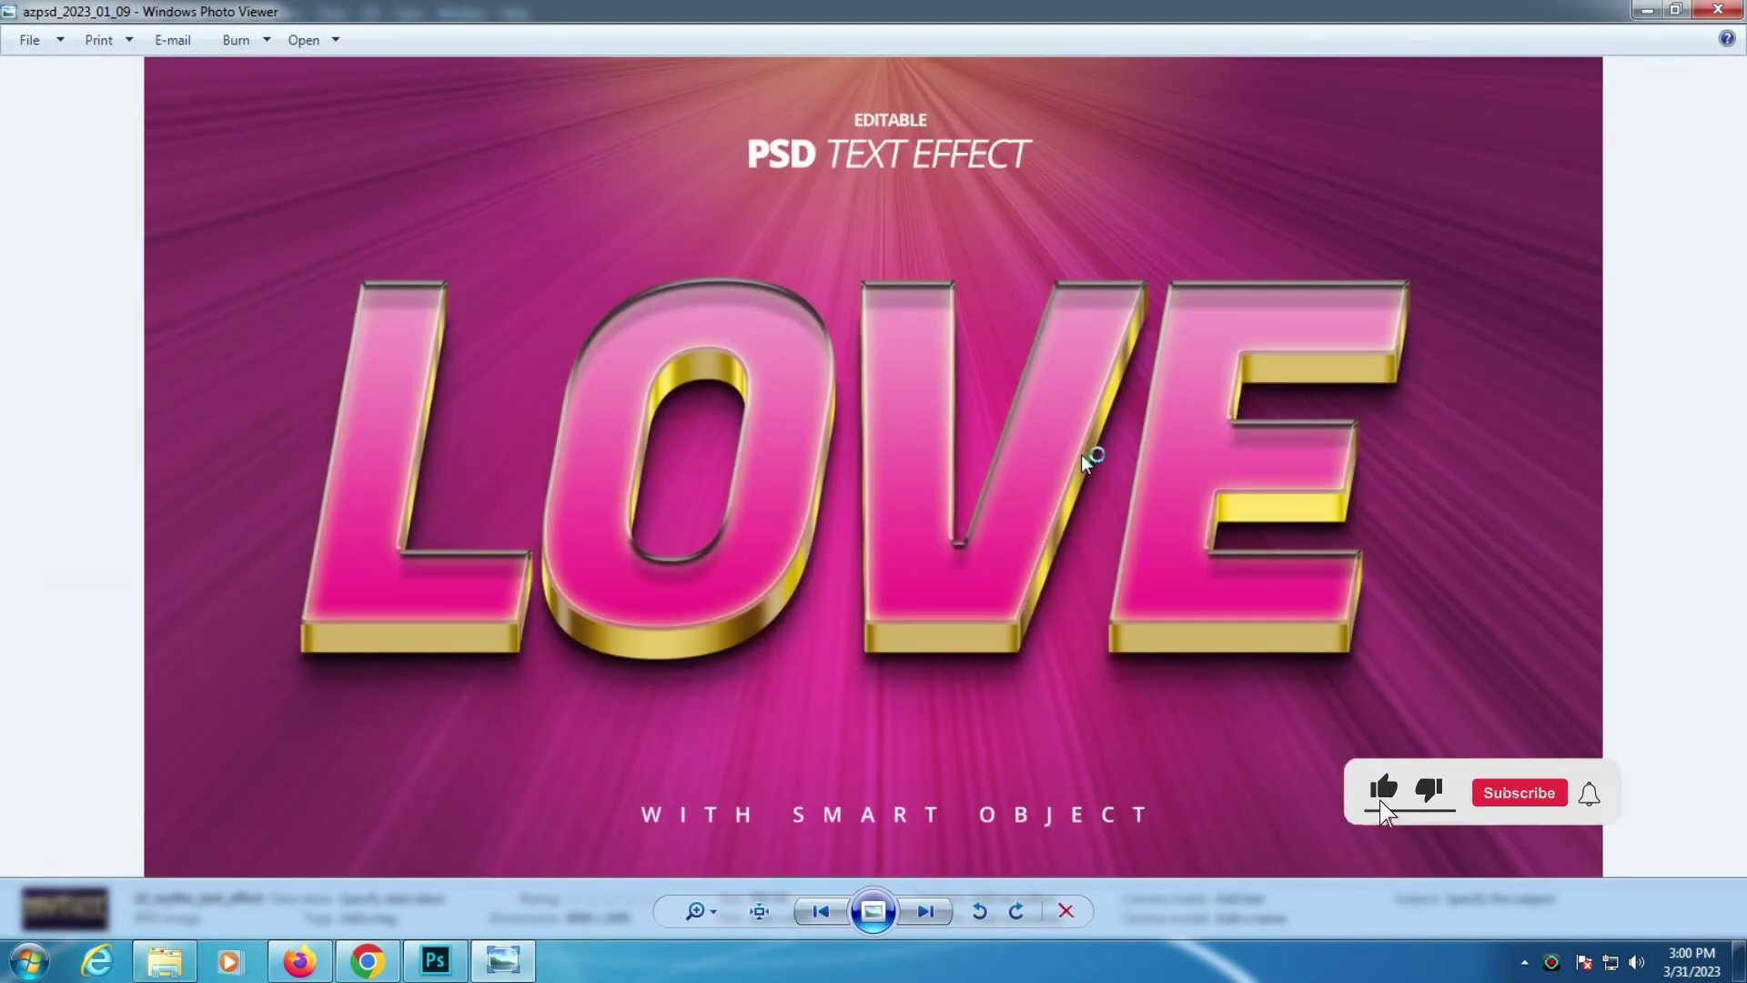
{"action": "key", "text": "Right"}
{"action": "key", "text": "Right"}
{"action": "key", "text": "Right"}
{"action": "key", "text": "Right"}
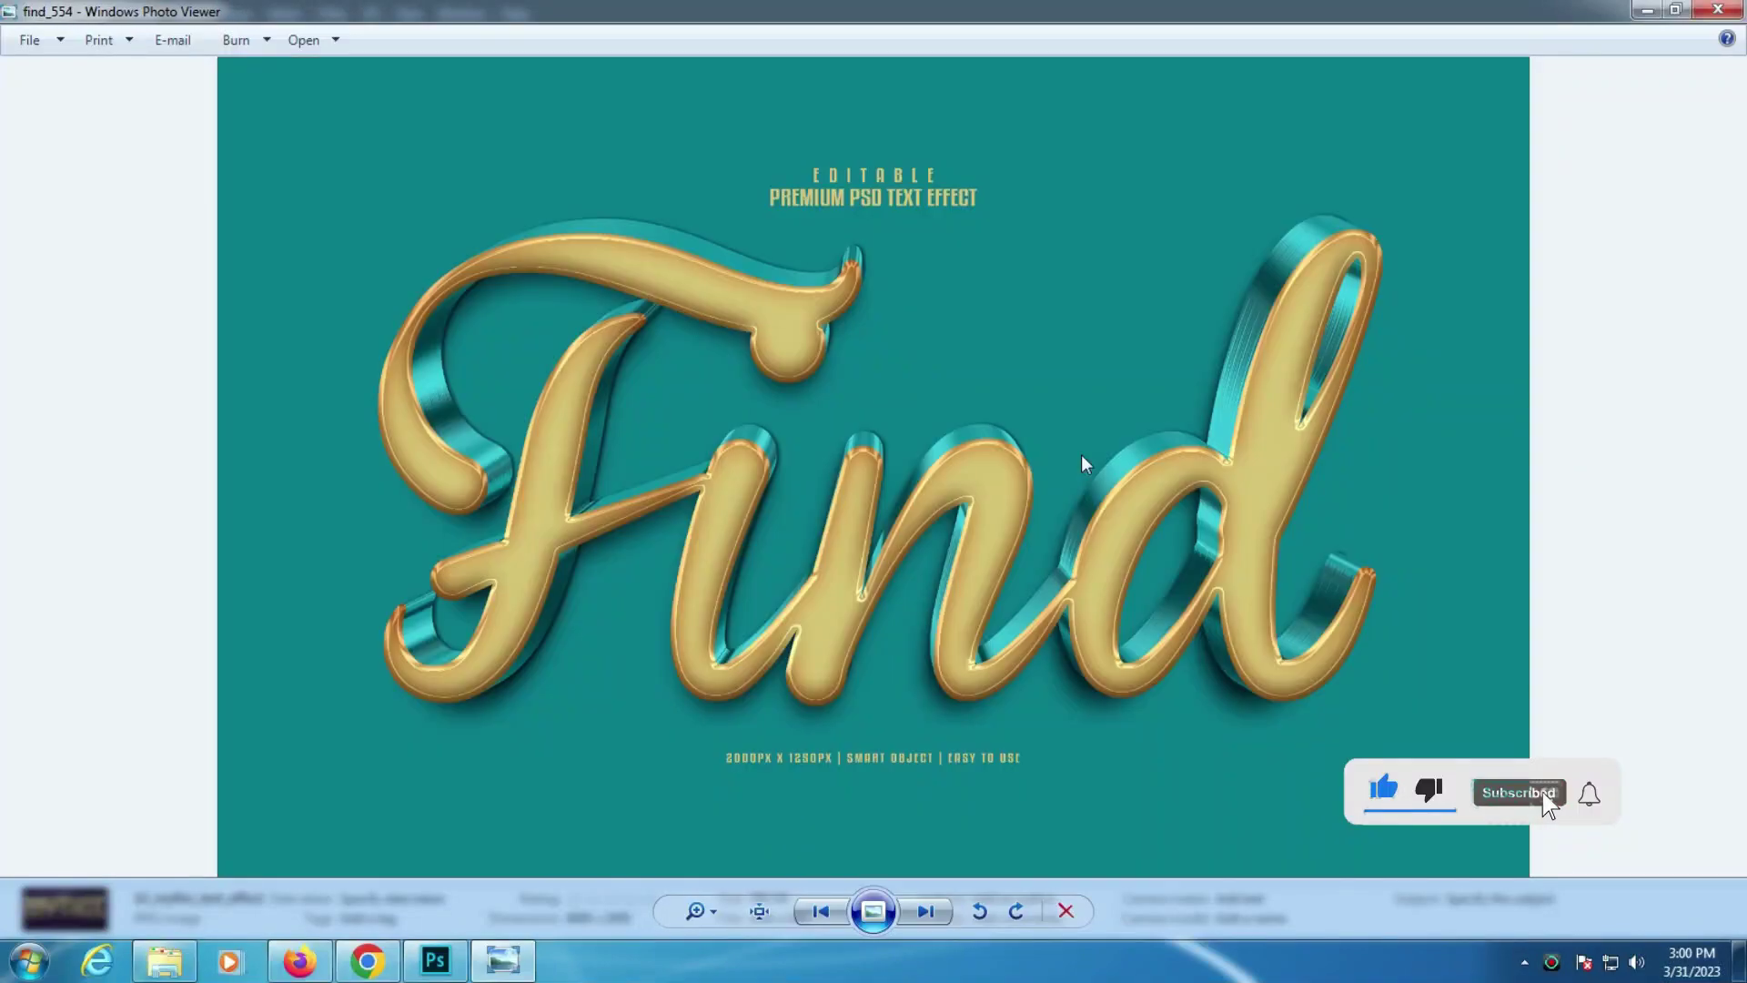
{"action": "key", "text": "Right"}
{"action": "key", "text": "Right"}
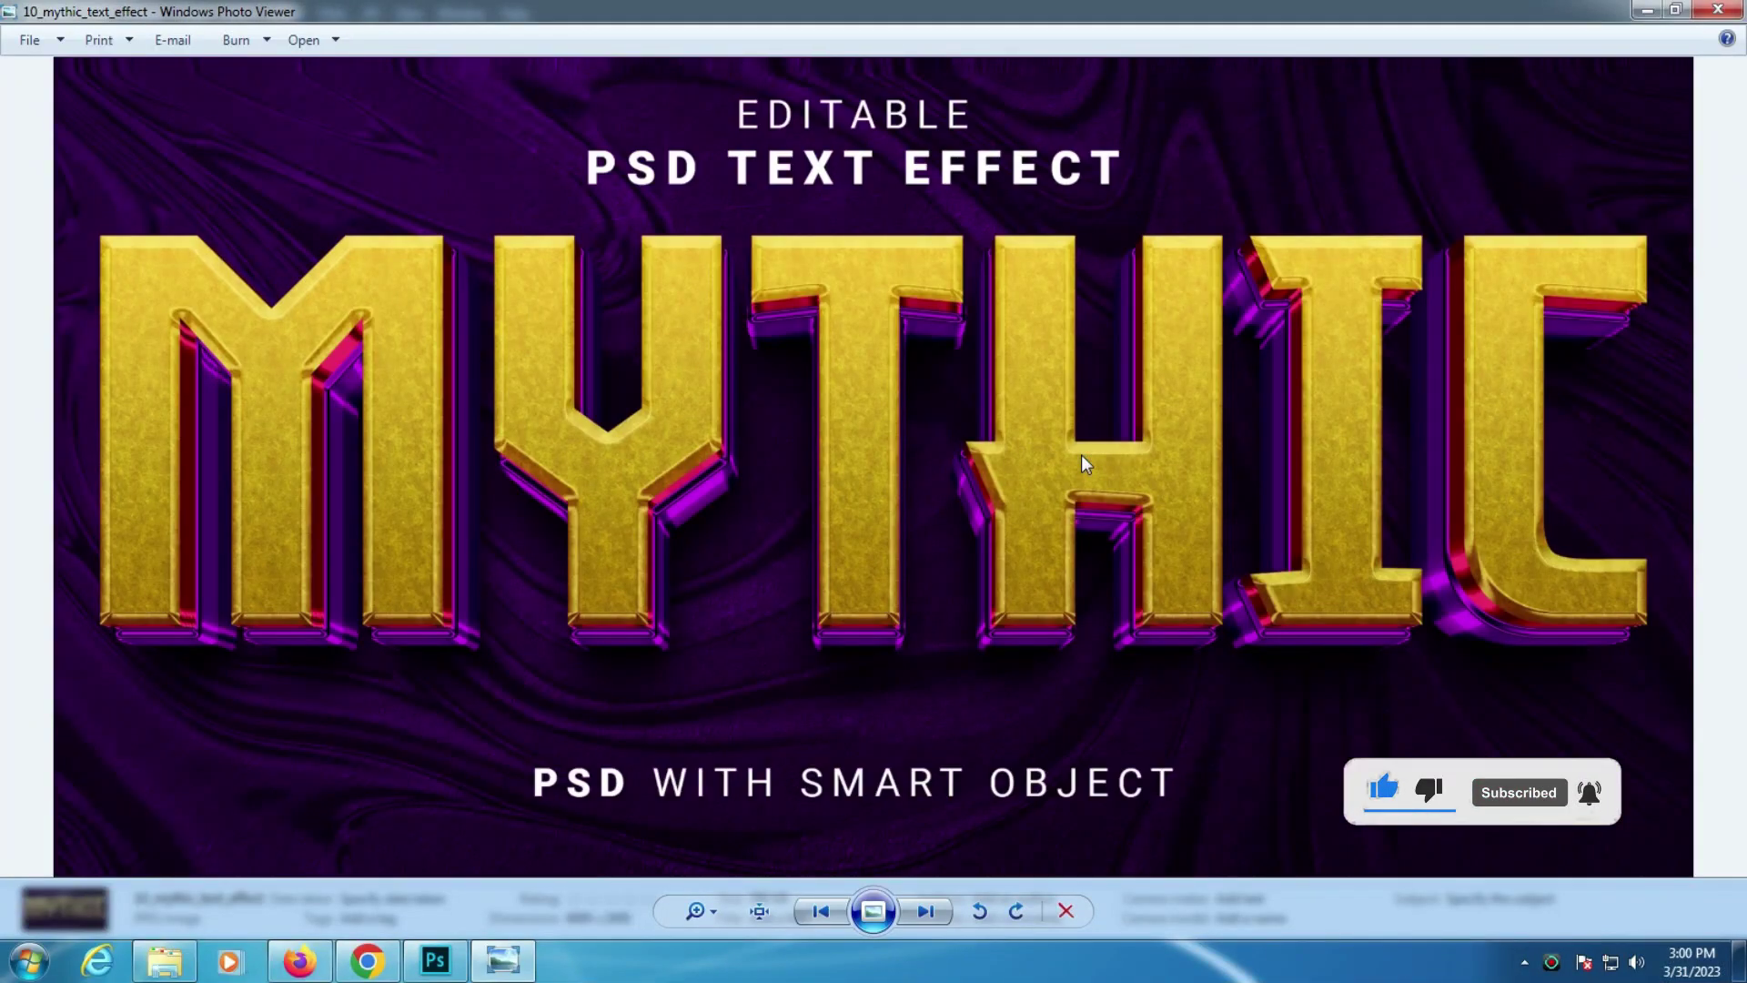
{"action": "scroll", "coordinate": [1081, 455], "scroll_direction": "up", "scroll_amount": 3}
{"action": "scroll", "coordinate": [1081, 455], "scroll_direction": "down", "scroll_amount": 3}
{"action": "scroll", "coordinate": [887, 494], "scroll_direction": "up", "scroll_amount": 3}
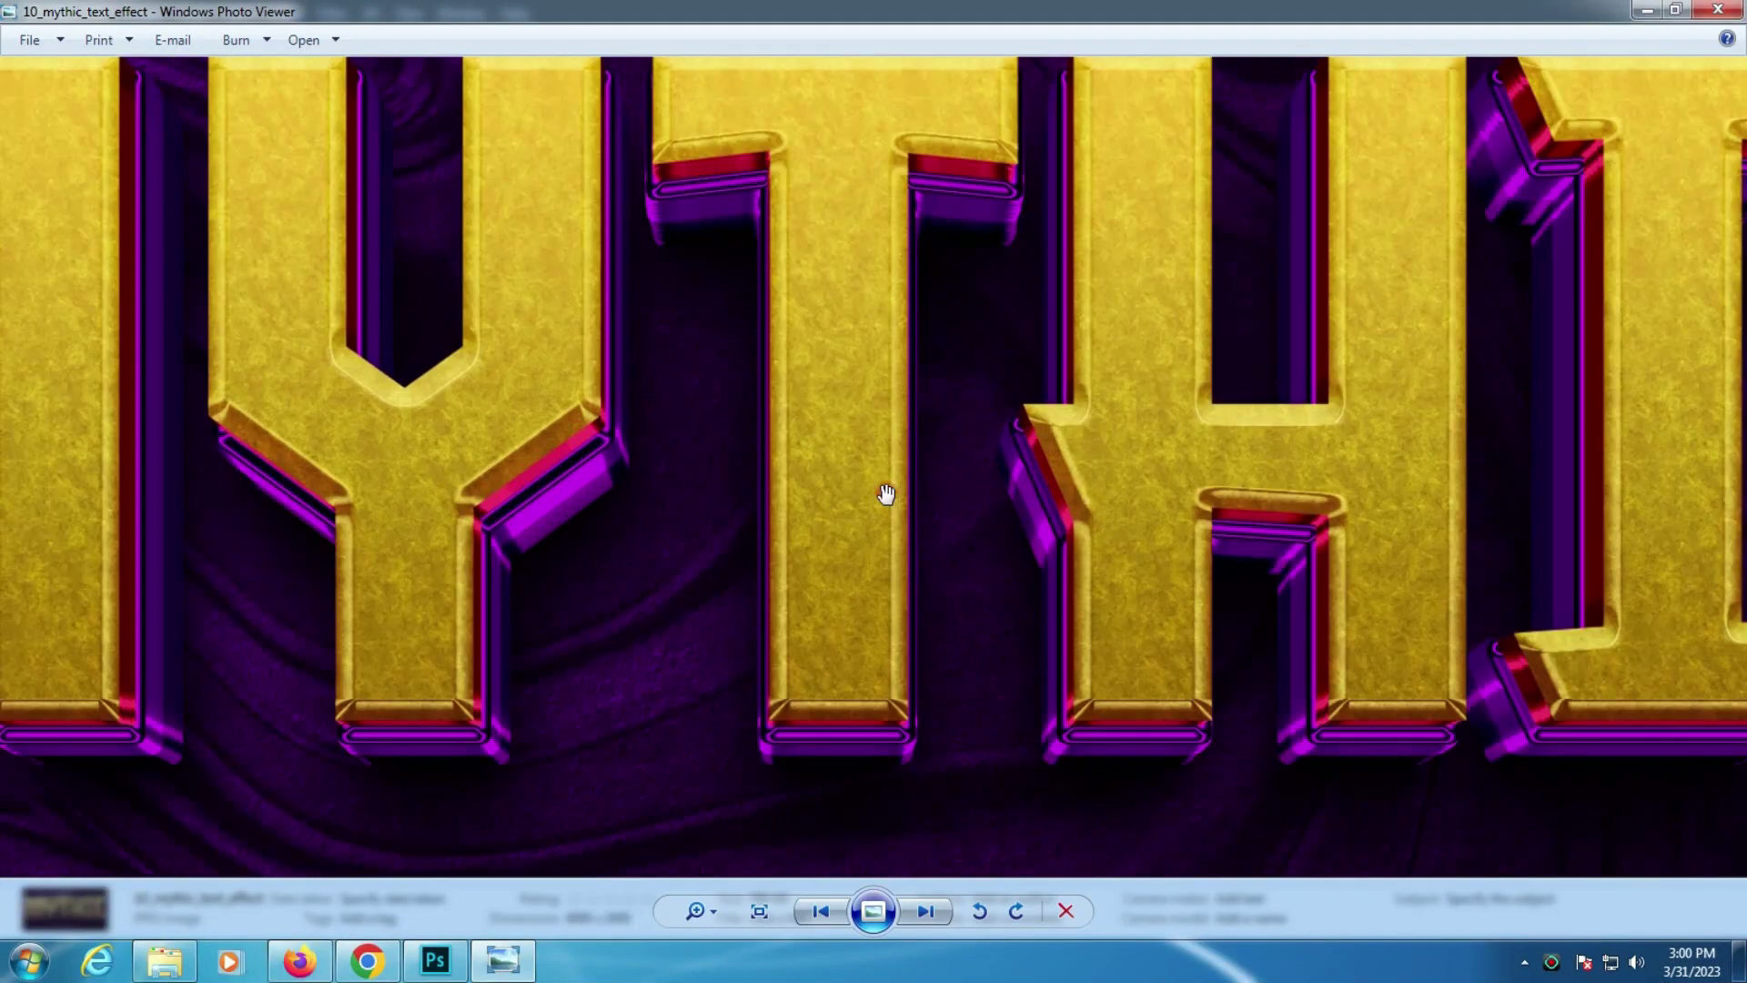
{"action": "scroll", "coordinate": [887, 493], "scroll_direction": "down", "scroll_amount": 3}
{"action": "left_click", "coordinate": [926, 912]}
{"action": "scroll", "coordinate": [794, 591], "scroll_direction": "up", "scroll_amount": 2}
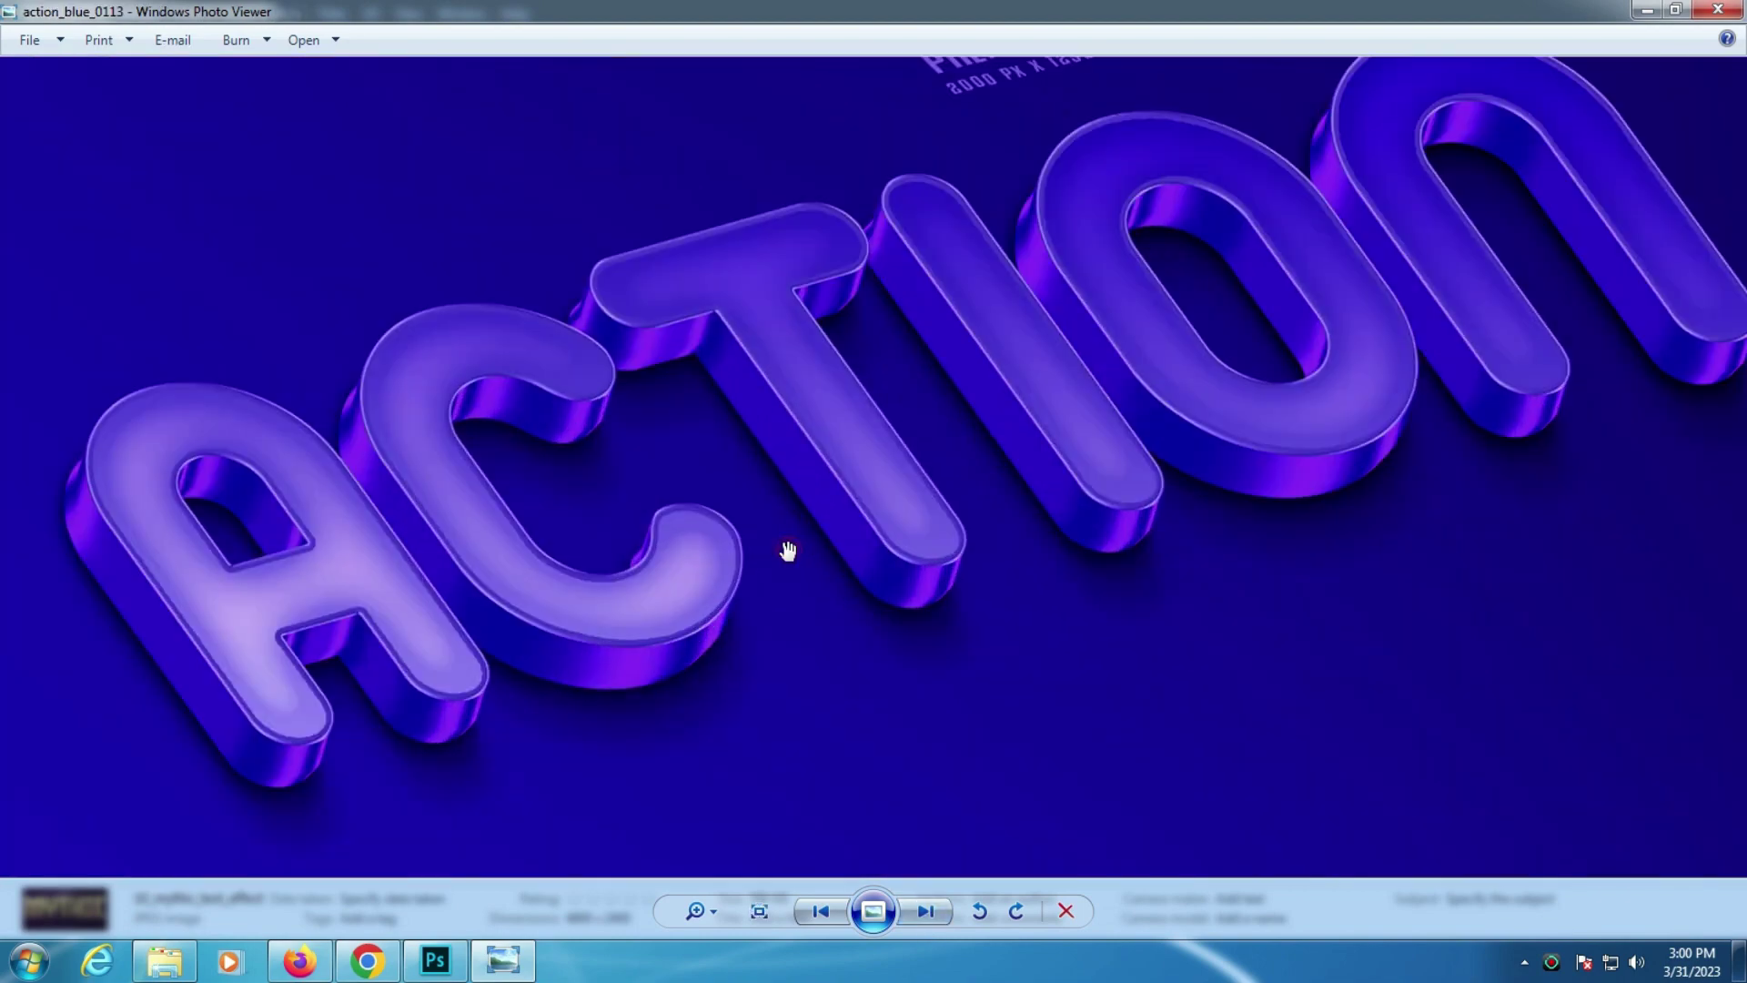
{"action": "scroll", "coordinate": [796, 546], "scroll_direction": "up", "scroll_amount": 2}
{"action": "scroll", "coordinate": [803, 608], "scroll_direction": "down", "scroll_amount": 2}
{"action": "scroll", "coordinate": [921, 566], "scroll_direction": "down", "scroll_amount": 1}
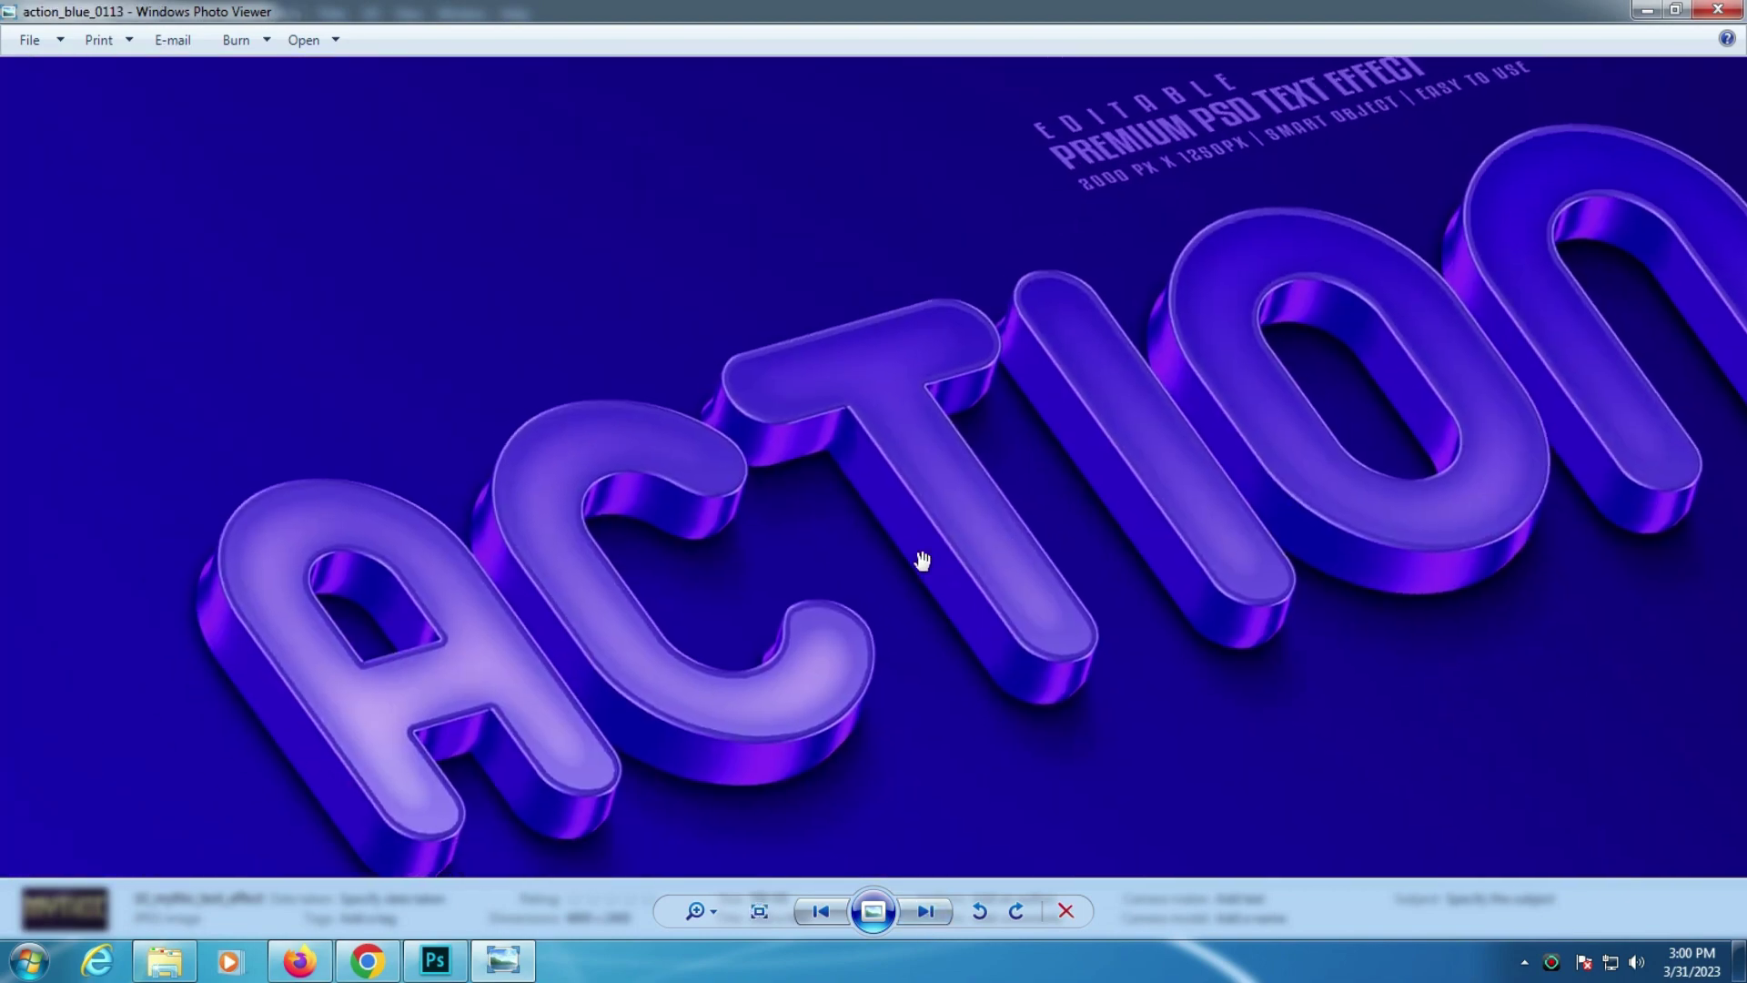
{"action": "scroll", "coordinate": [905, 557], "scroll_direction": "down", "scroll_amount": 1}
{"action": "key", "text": "Right"}
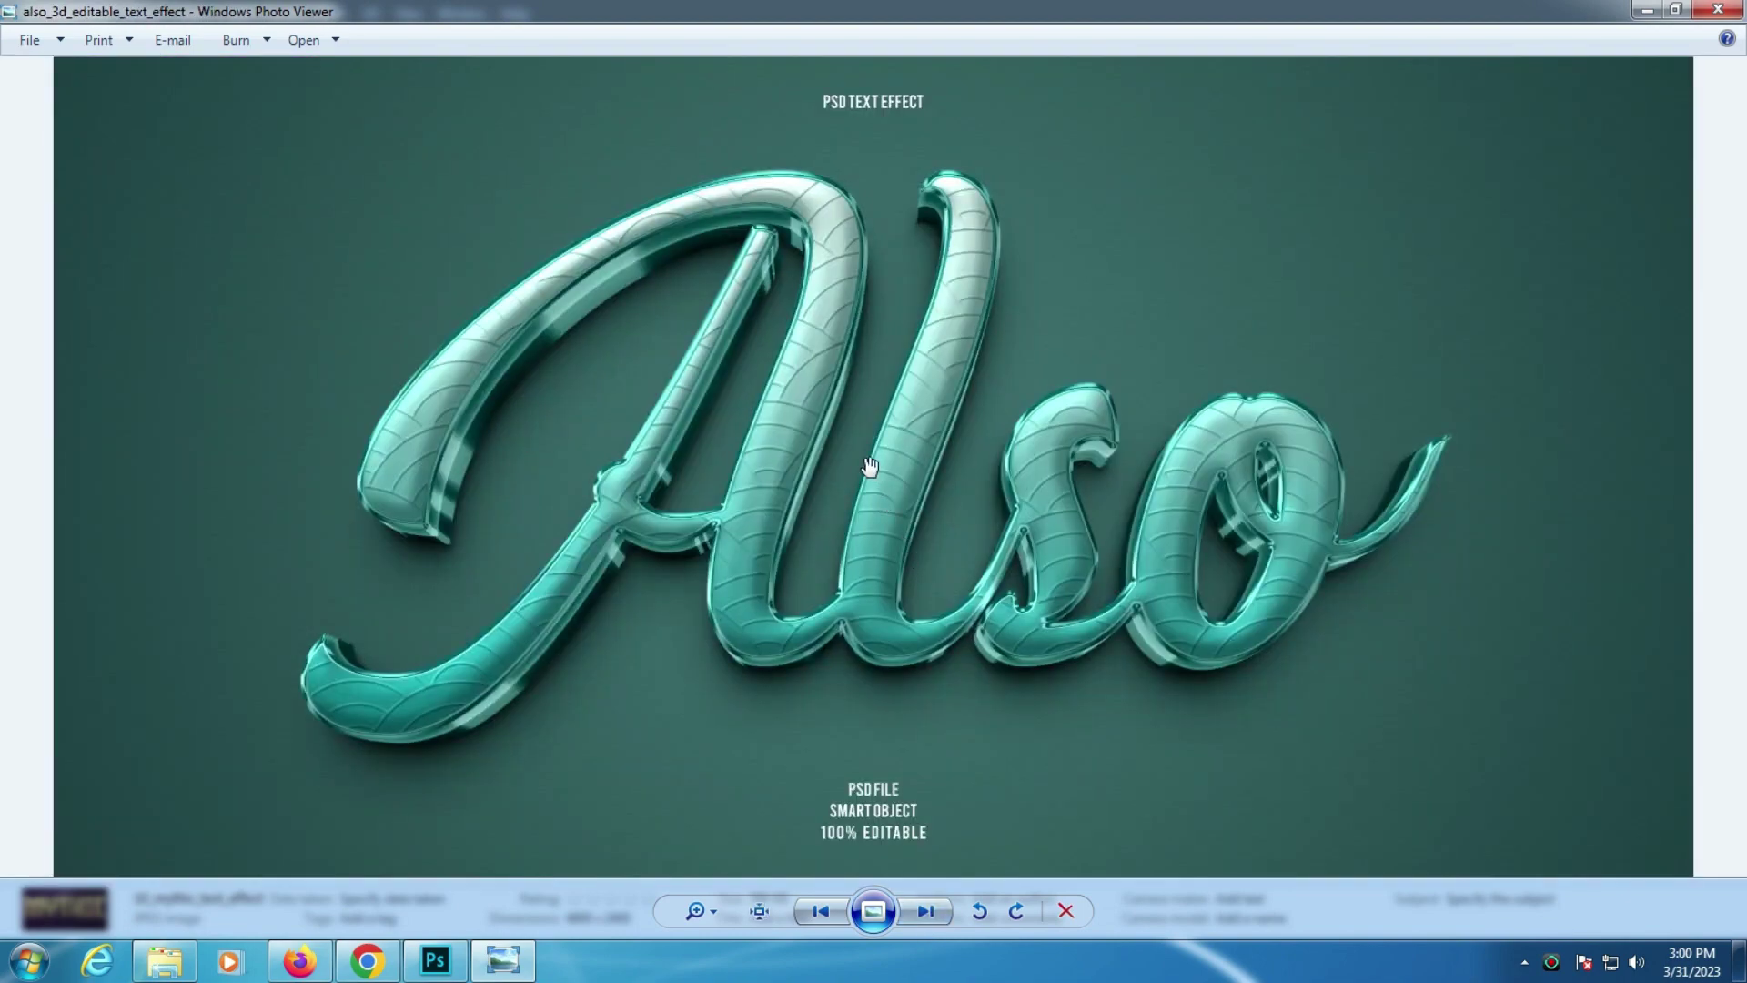
{"action": "scroll", "coordinate": [870, 466], "scroll_direction": "up", "scroll_amount": 3}
{"action": "scroll", "coordinate": [871, 466], "scroll_direction": "down", "scroll_amount": 3}
{"action": "key", "text": "Right"}
{"action": "scroll", "coordinate": [871, 468], "scroll_direction": "up", "scroll_amount": 1}
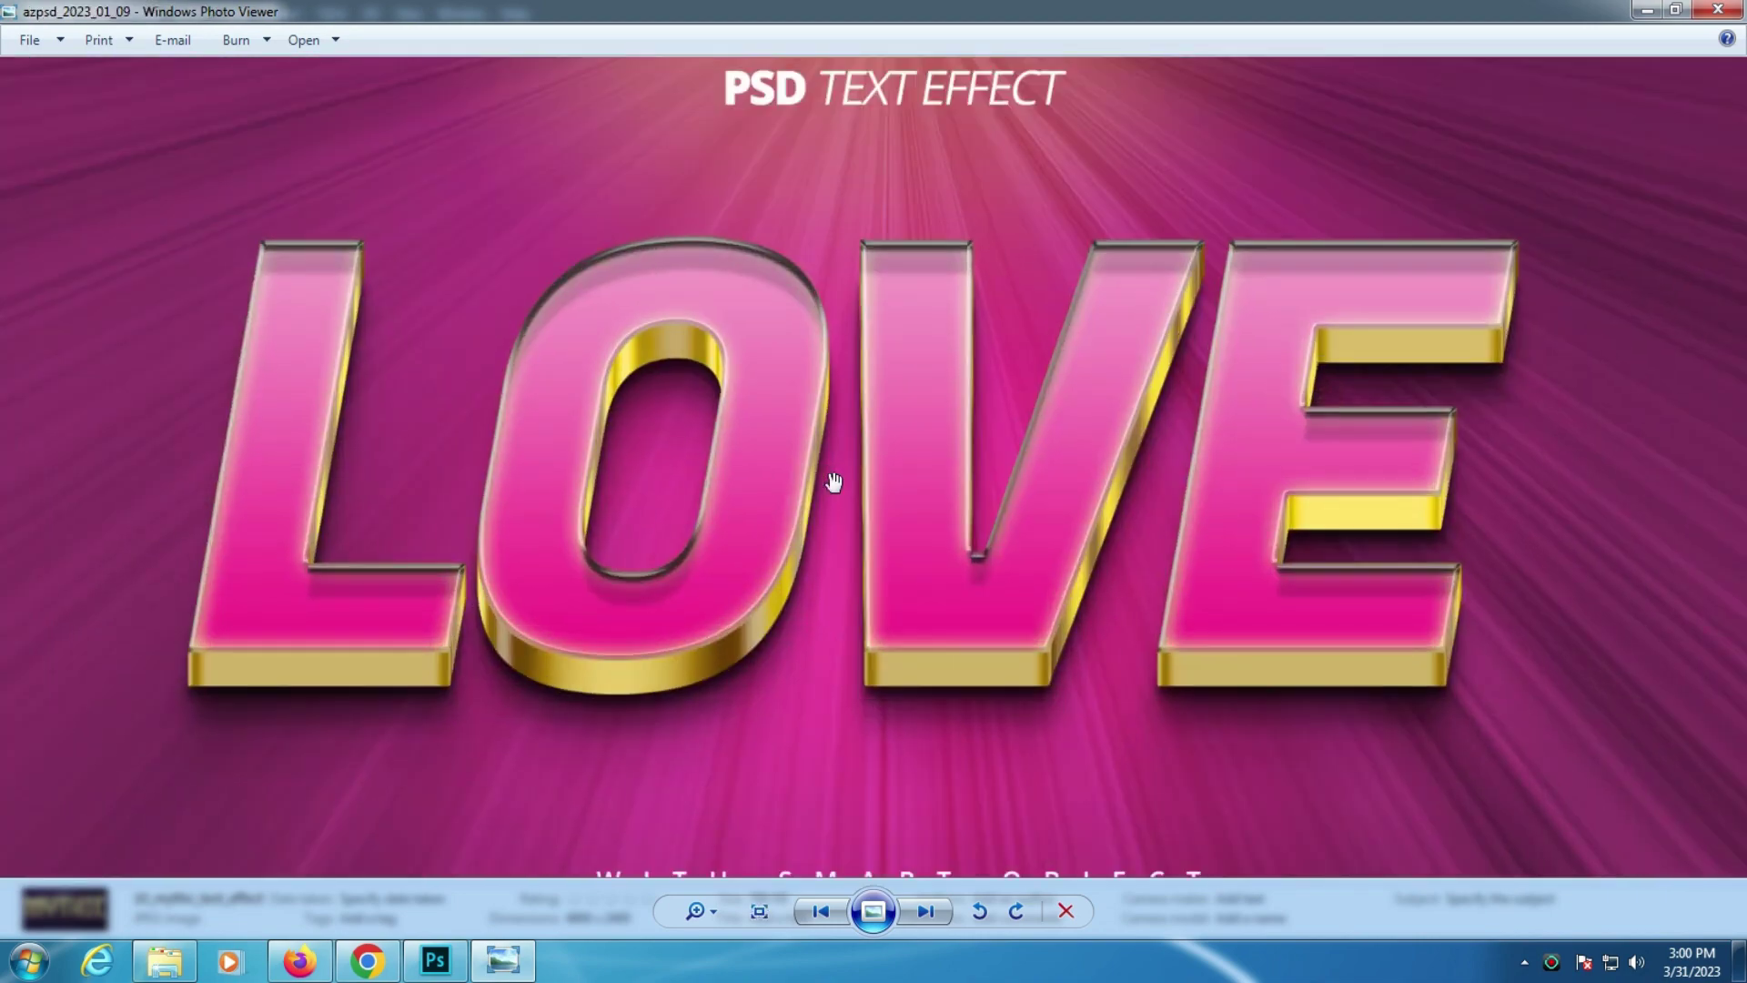
{"action": "scroll", "coordinate": [864, 478], "scroll_direction": "up", "scroll_amount": 2}
{"action": "scroll", "coordinate": [833, 480], "scroll_direction": "down", "scroll_amount": 3}
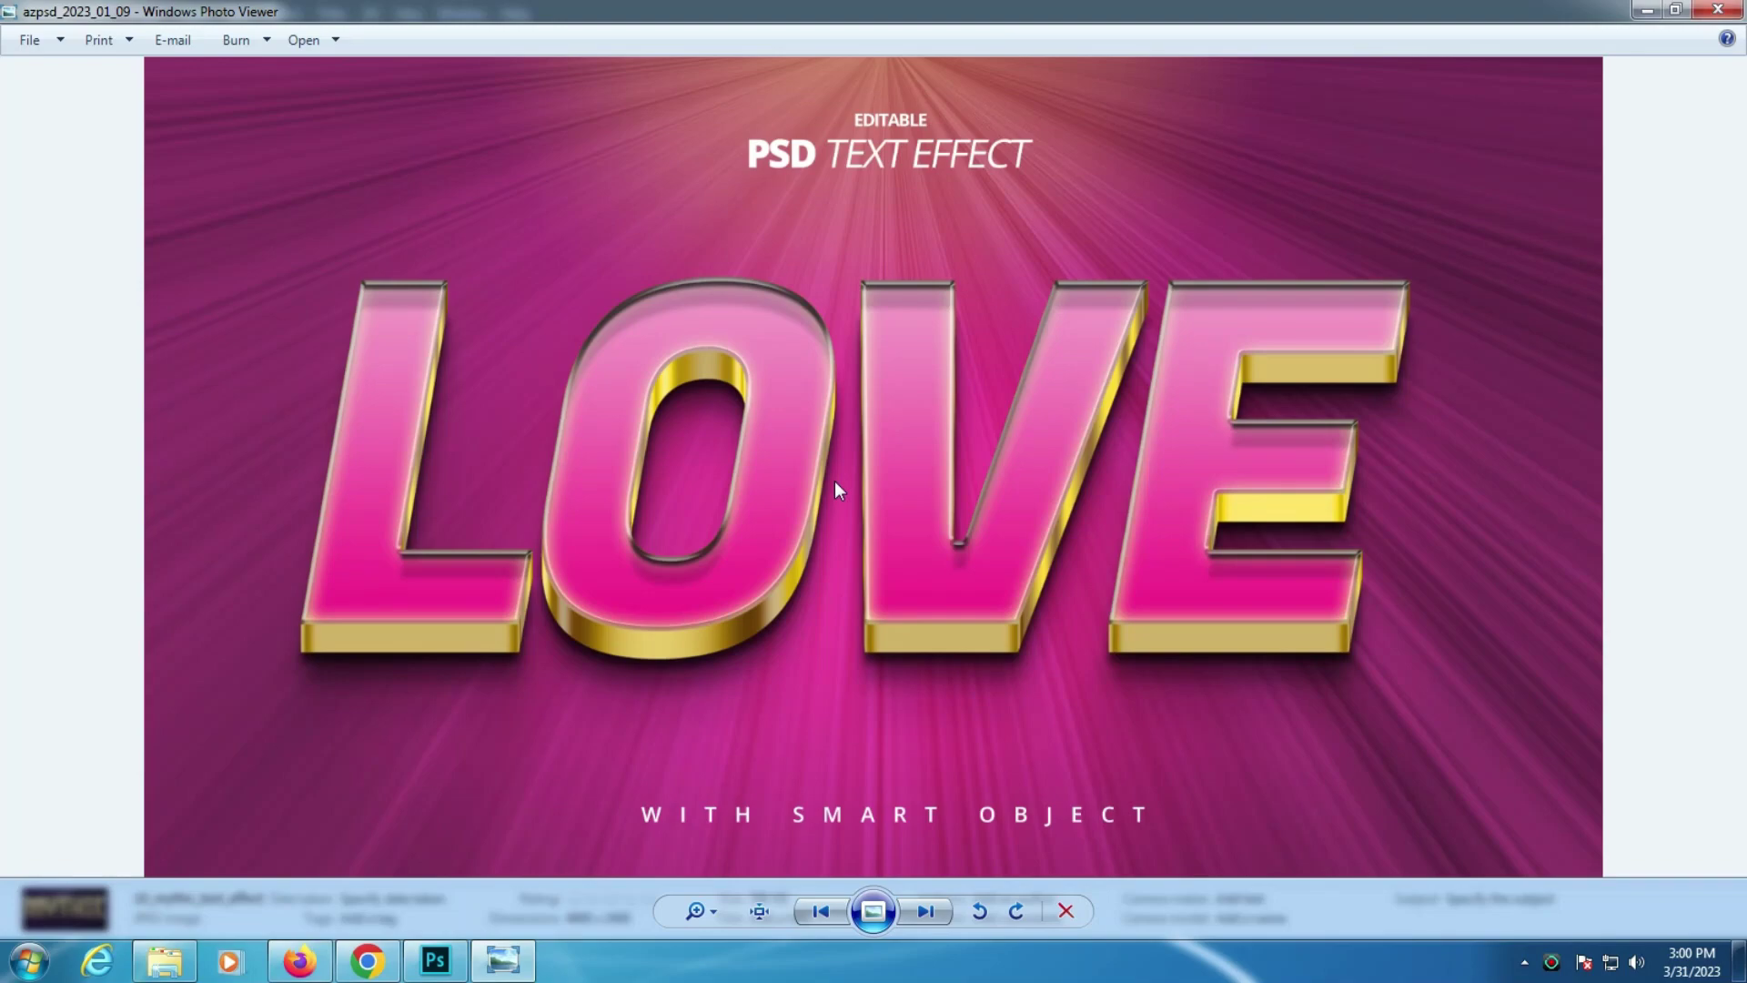
{"action": "scroll", "coordinate": [834, 480], "scroll_direction": "up", "scroll_amount": 2}
{"action": "scroll", "coordinate": [873, 542], "scroll_direction": "down", "scroll_amount": 3}
{"action": "key", "text": "Right"}
{"action": "scroll", "coordinate": [854, 507], "scroll_direction": "up", "scroll_amount": 3}
{"action": "scroll", "coordinate": [780, 504], "scroll_direction": "down", "scroll_amount": 1}
{"action": "scroll", "coordinate": [423, 477], "scroll_direction": "down", "scroll_amount": 2}
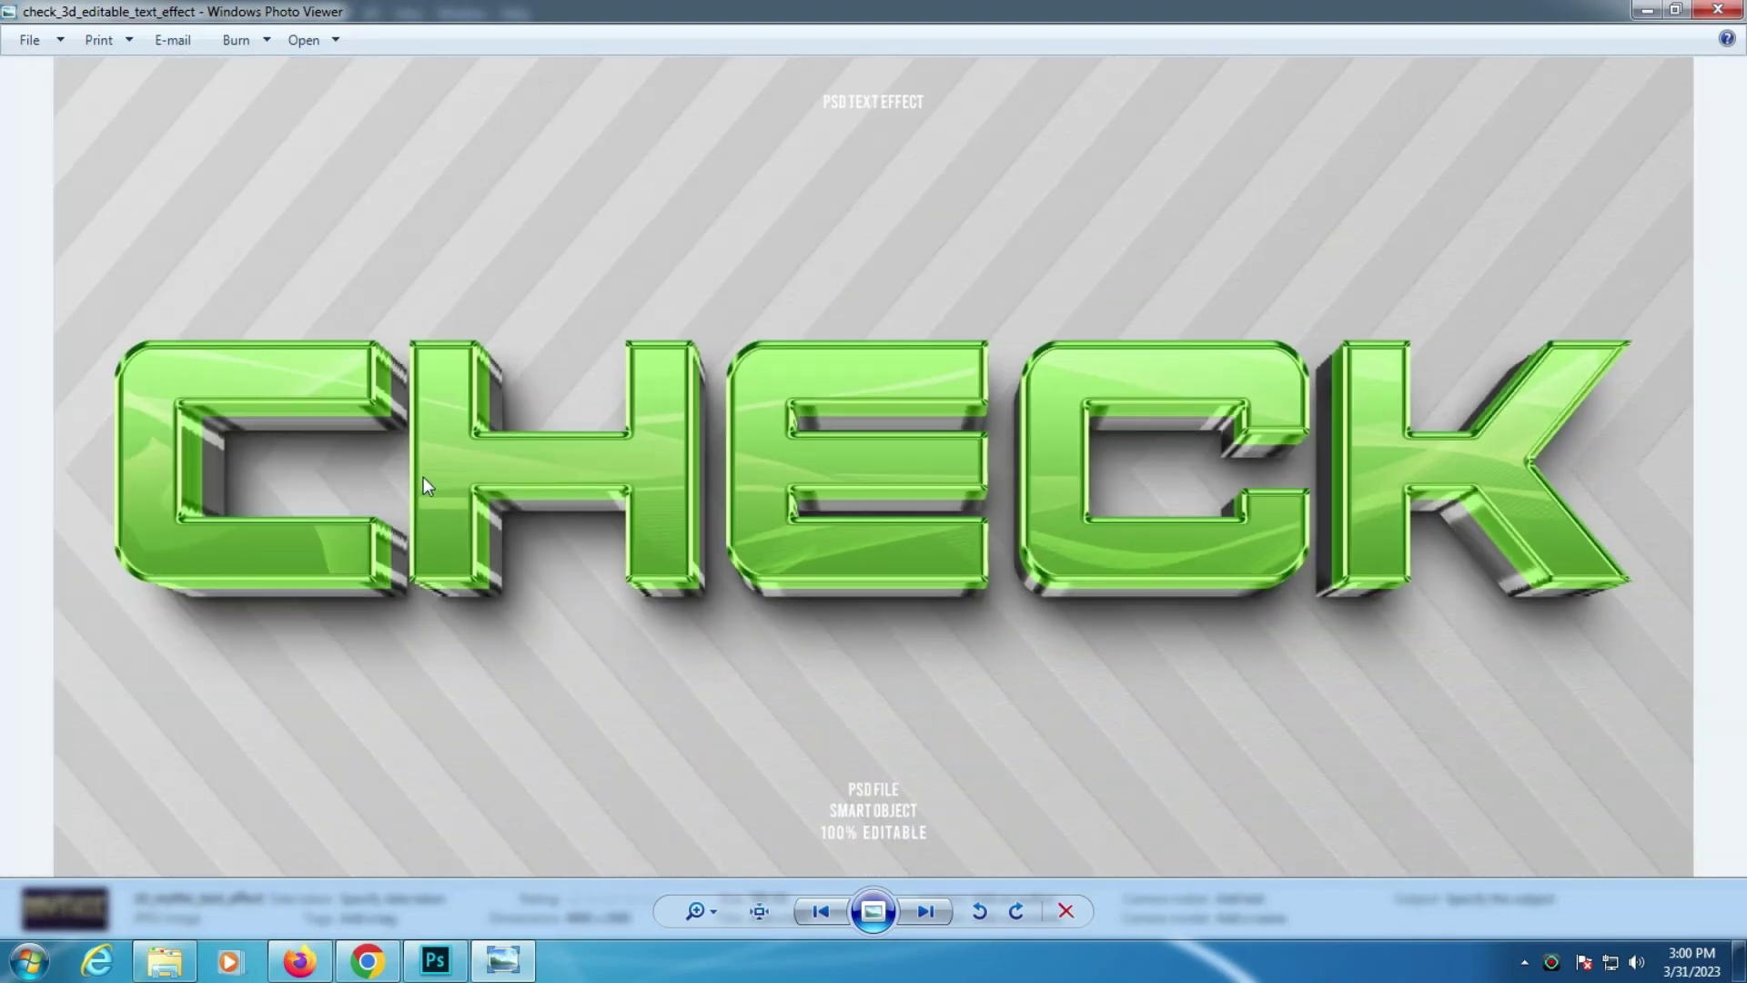
{"action": "scroll", "coordinate": [329, 512], "scroll_direction": "up", "scroll_amount": 3}
{"action": "scroll", "coordinate": [301, 528], "scroll_direction": "down", "scroll_amount": 1}
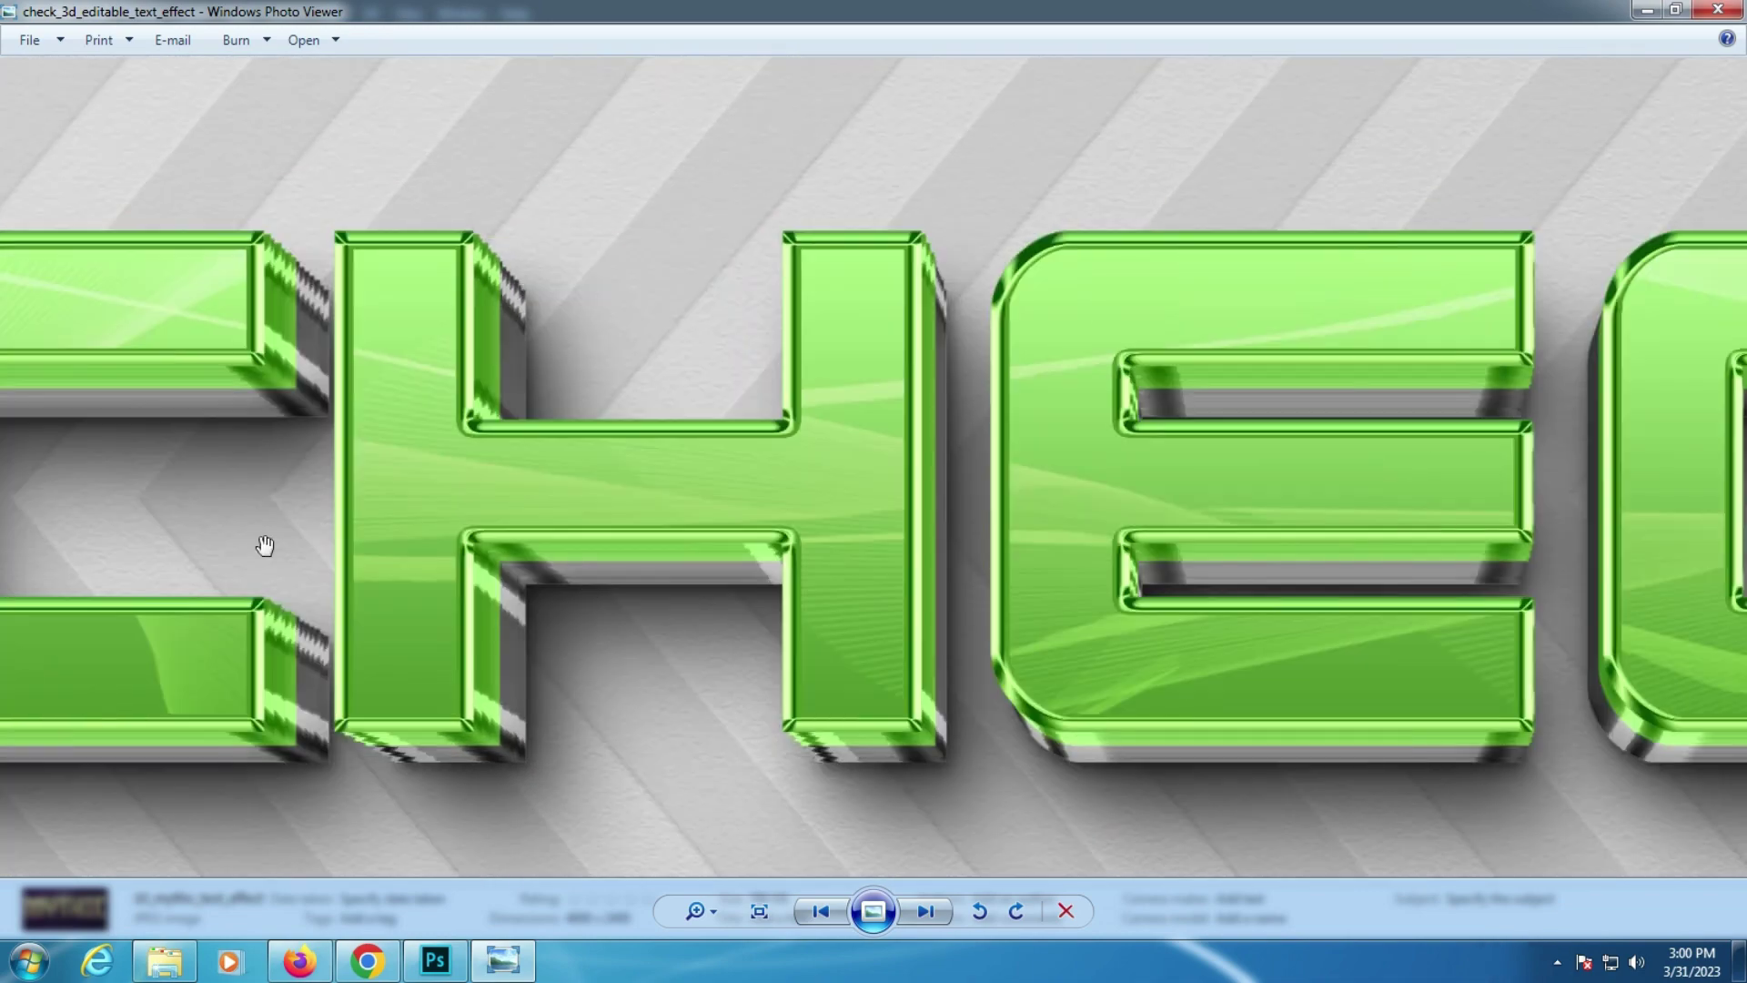
{"action": "scroll", "coordinate": [668, 542], "scroll_direction": "up", "scroll_amount": 1}
{"action": "scroll", "coordinate": [668, 543], "scroll_direction": "down", "scroll_amount": 3}
{"action": "key", "text": "Right"}
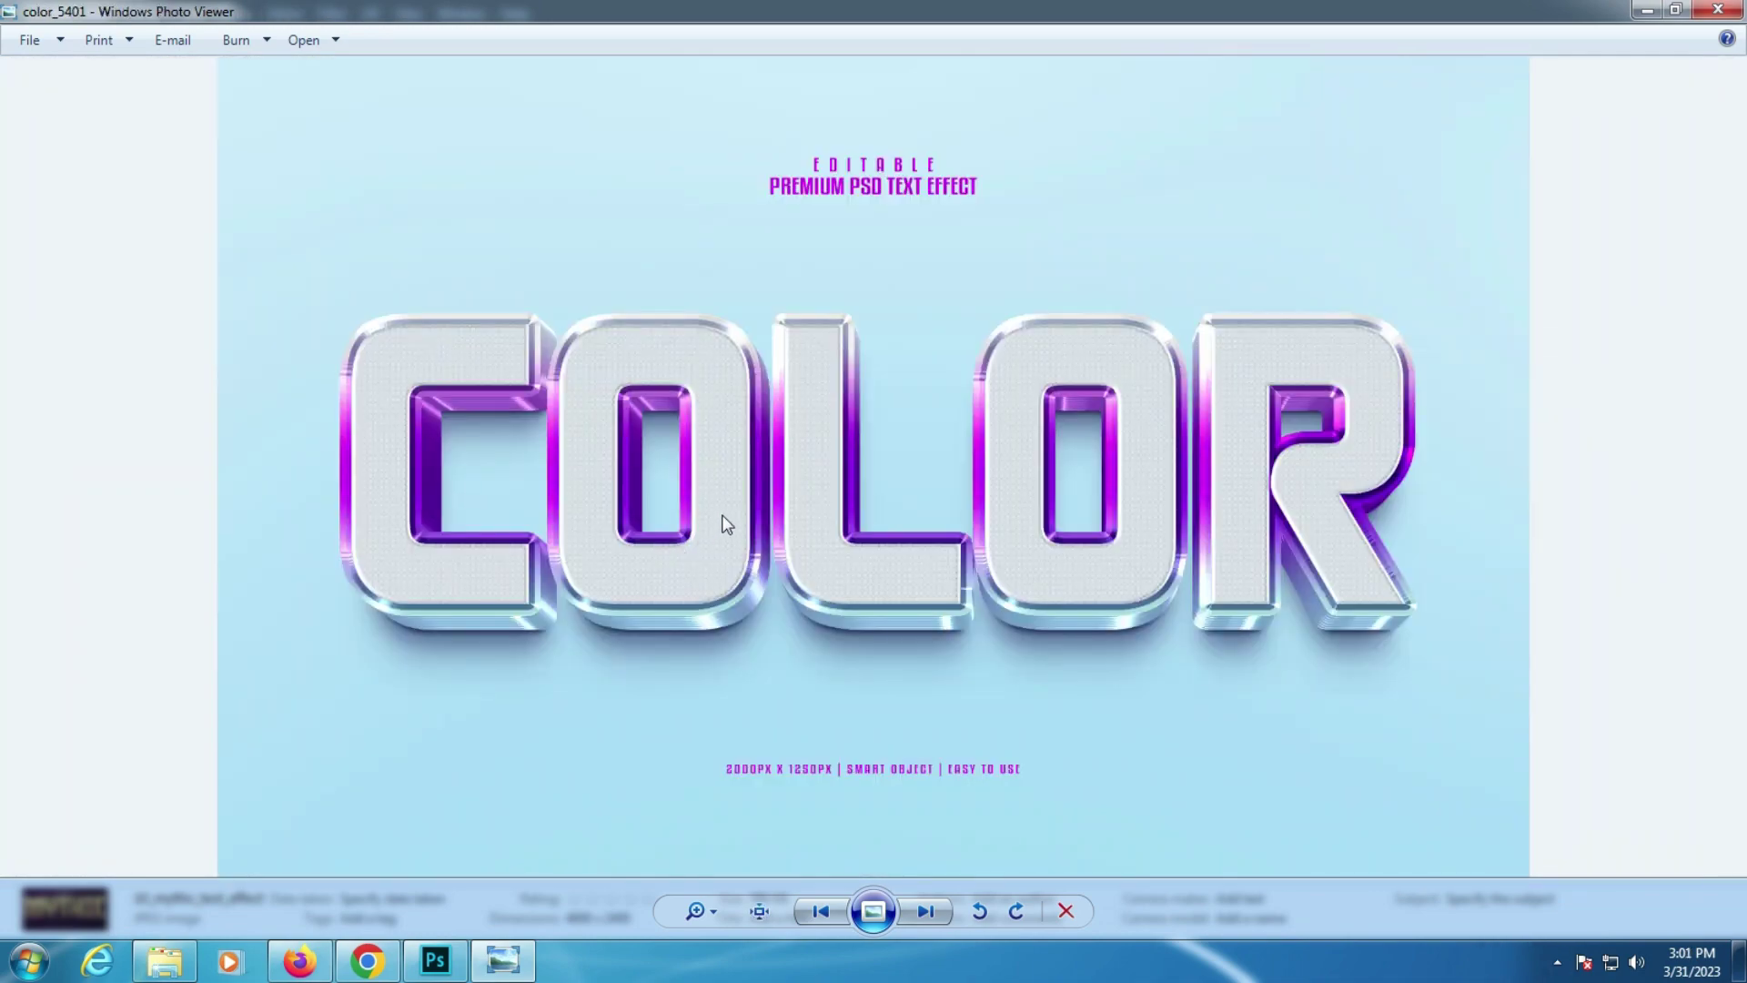
{"action": "scroll", "coordinate": [725, 522], "scroll_direction": "up", "scroll_amount": 2}
{"action": "scroll", "coordinate": [723, 515], "scroll_direction": "up", "scroll_amount": 1}
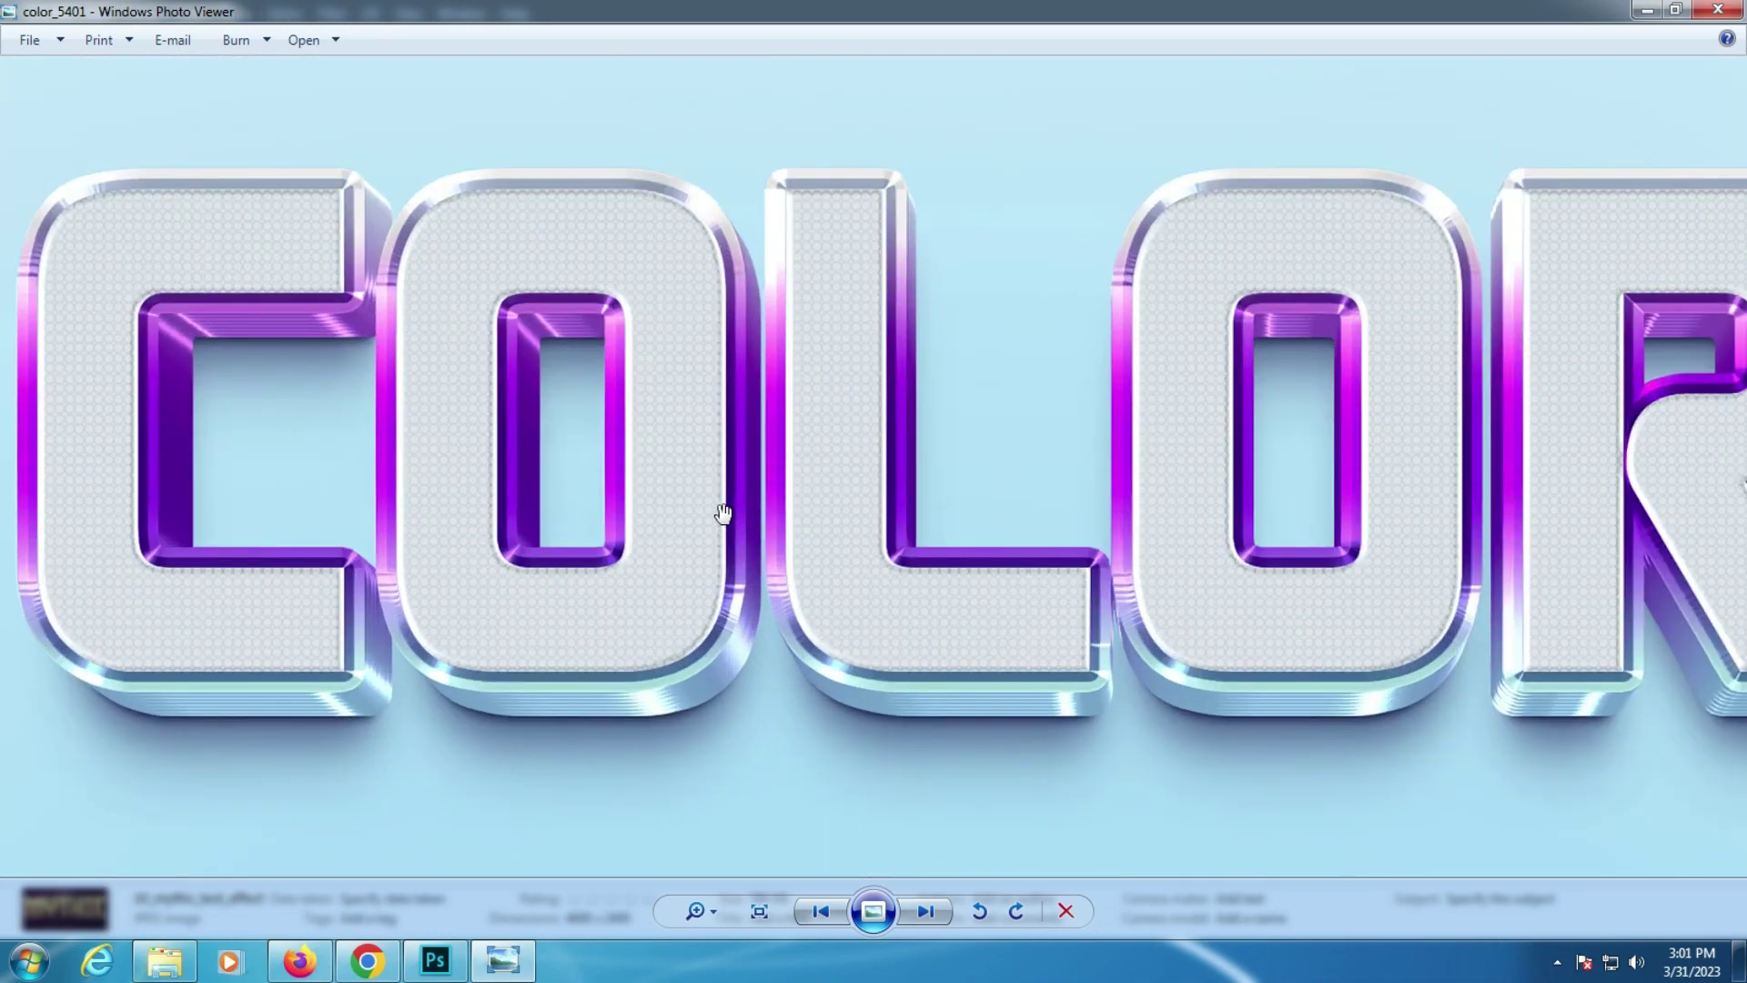
{"action": "scroll", "coordinate": [722, 514], "scroll_direction": "down", "scroll_amount": 2}
{"action": "scroll", "coordinate": [724, 511], "scroll_direction": "down", "scroll_amount": 1}
{"action": "key", "text": "Right"}
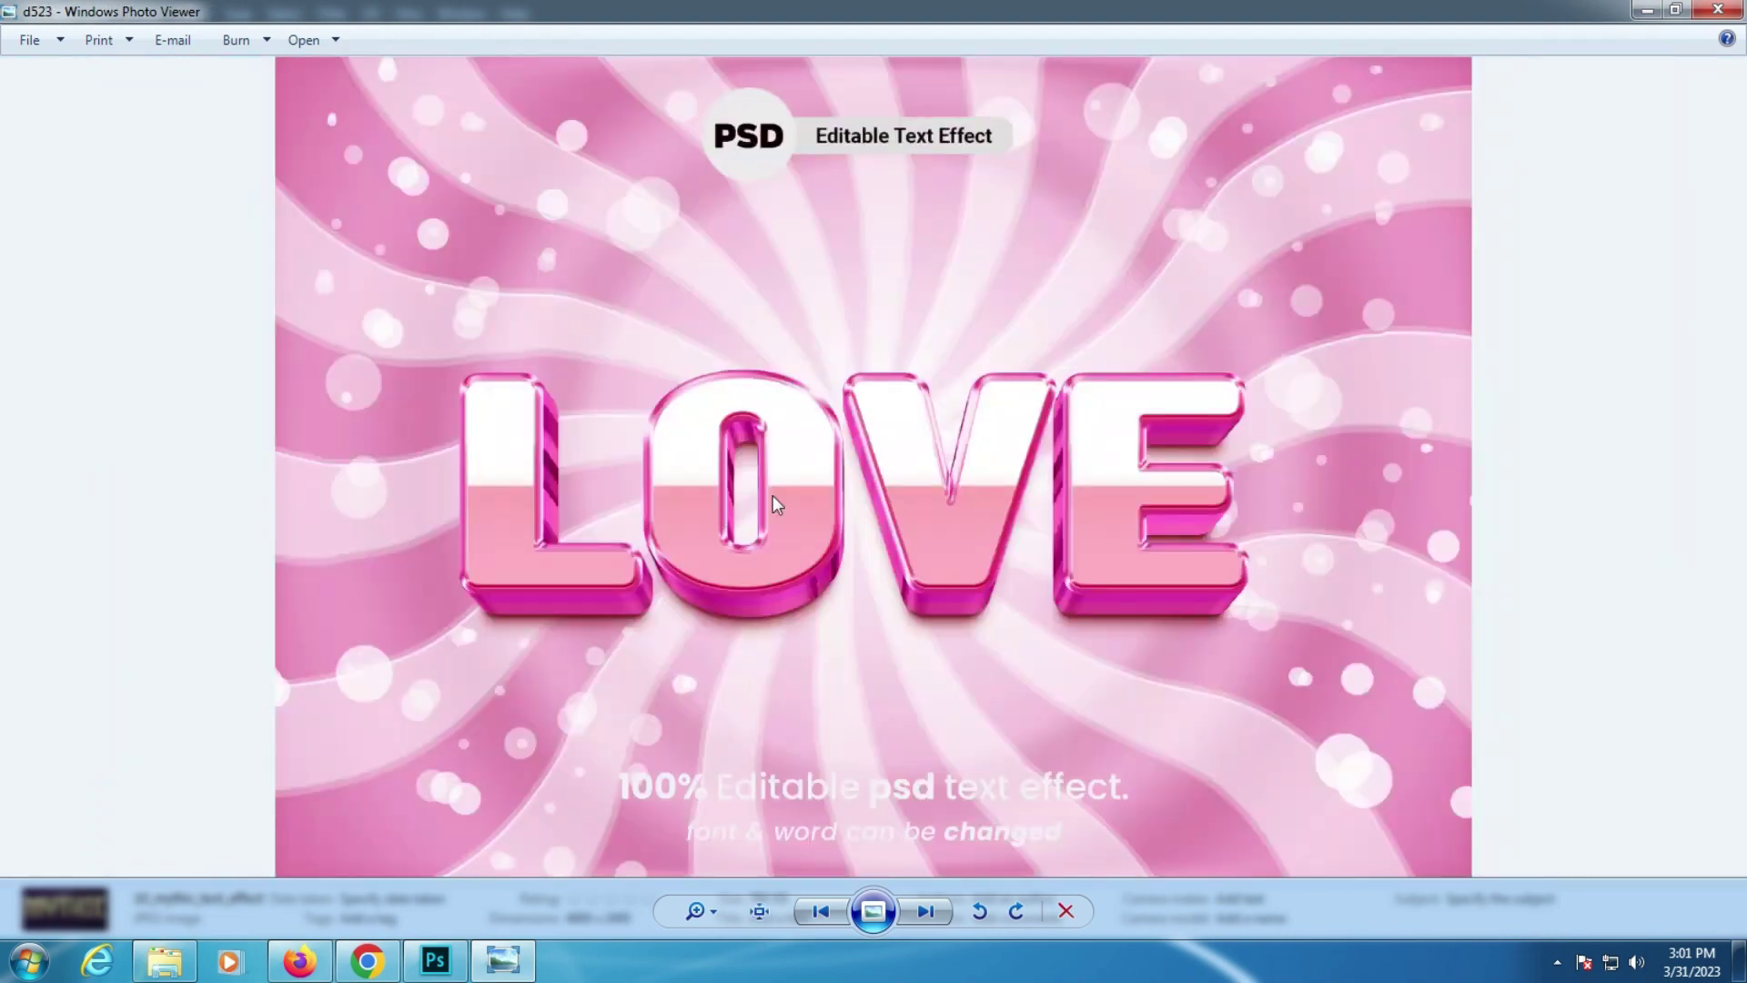
{"action": "scroll", "coordinate": [791, 484], "scroll_direction": "up", "scroll_amount": 1}
{"action": "scroll", "coordinate": [792, 484], "scroll_direction": "up", "scroll_amount": 1}
{"action": "scroll", "coordinate": [796, 484], "scroll_direction": "down", "scroll_amount": 2}
{"action": "key", "text": "Right"}
{"action": "scroll", "coordinate": [834, 497], "scroll_direction": "up", "scroll_amount": 2}
{"action": "scroll", "coordinate": [834, 497], "scroll_direction": "down", "scroll_amount": 2}
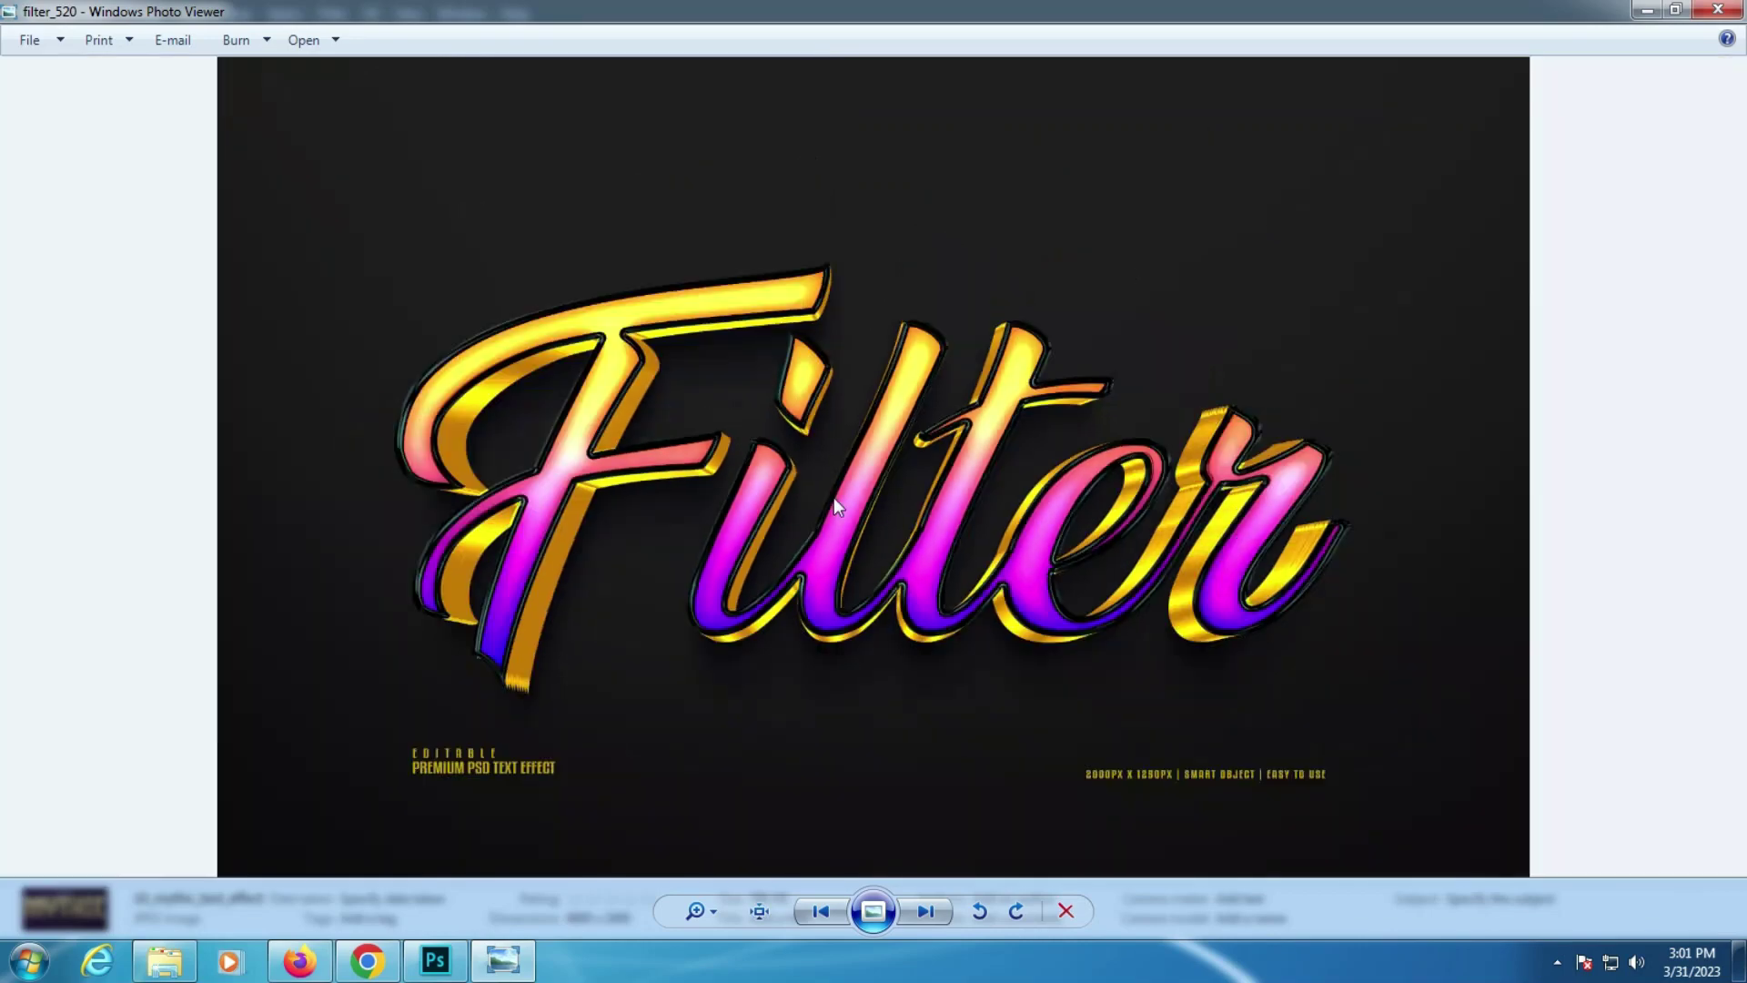
{"action": "scroll", "coordinate": [834, 497], "scroll_direction": "up", "scroll_amount": 1}
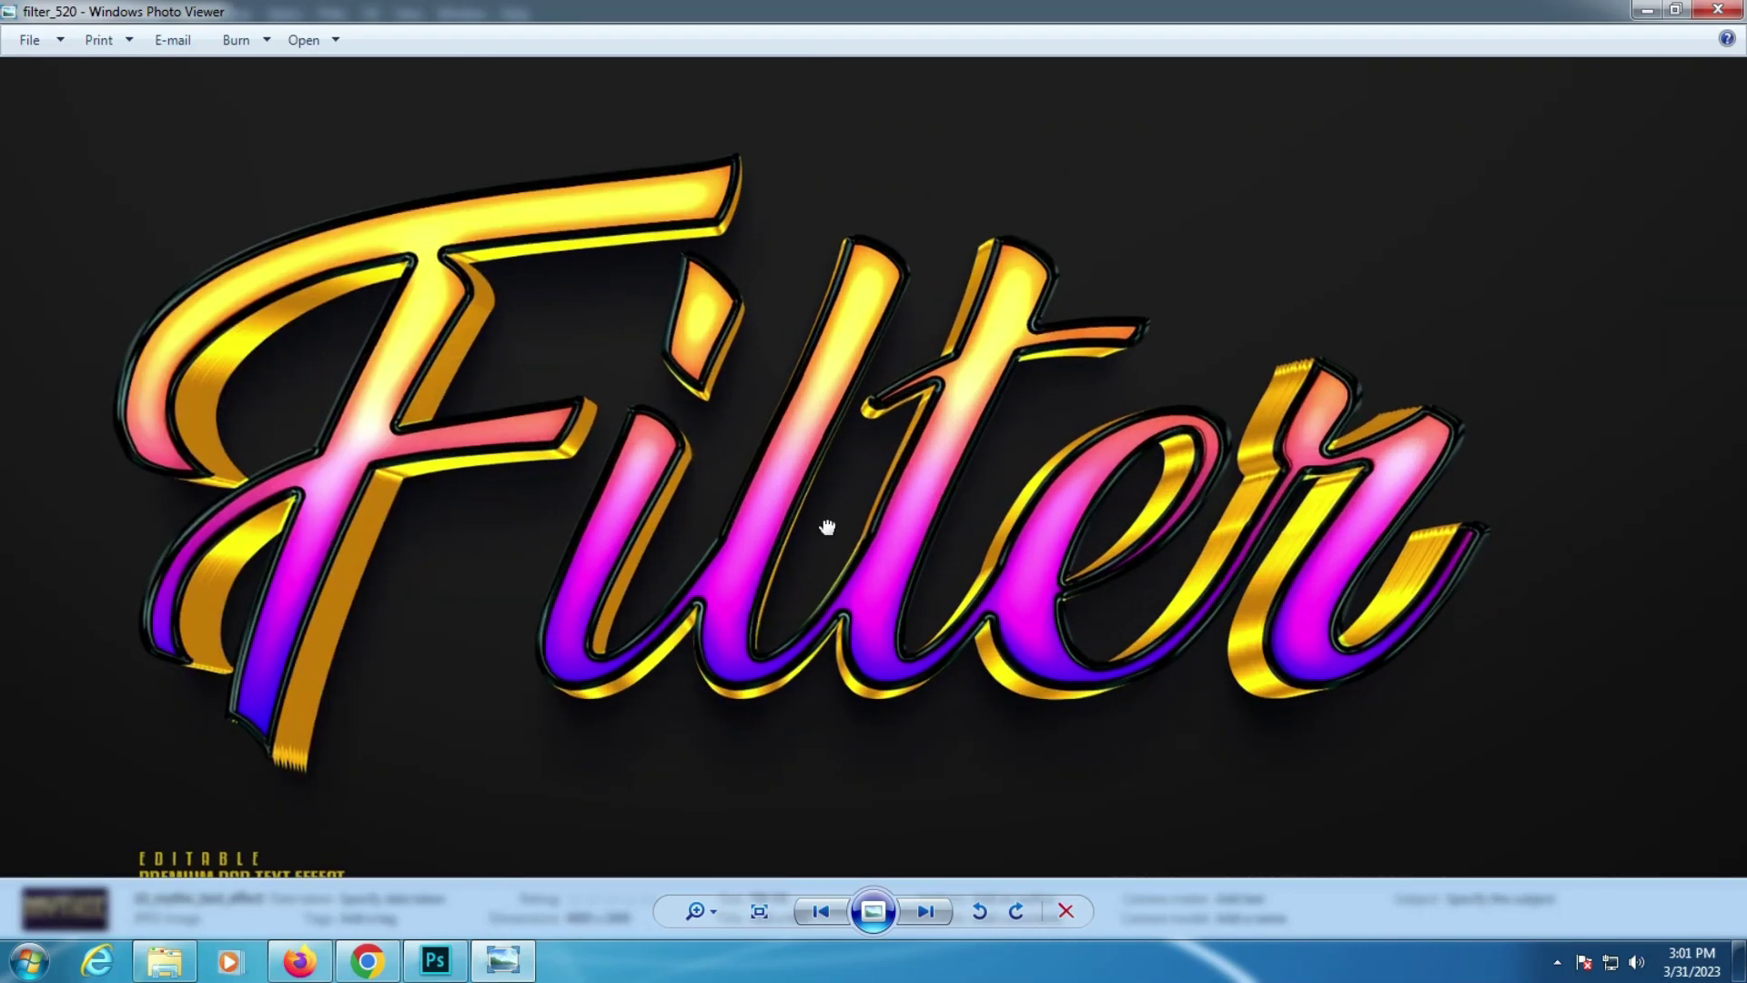
{"action": "scroll", "coordinate": [827, 527], "scroll_direction": "down", "scroll_amount": 1}
{"action": "scroll", "coordinate": [899, 561], "scroll_direction": "down", "scroll_amount": 1}
{"action": "key", "text": "Right"}
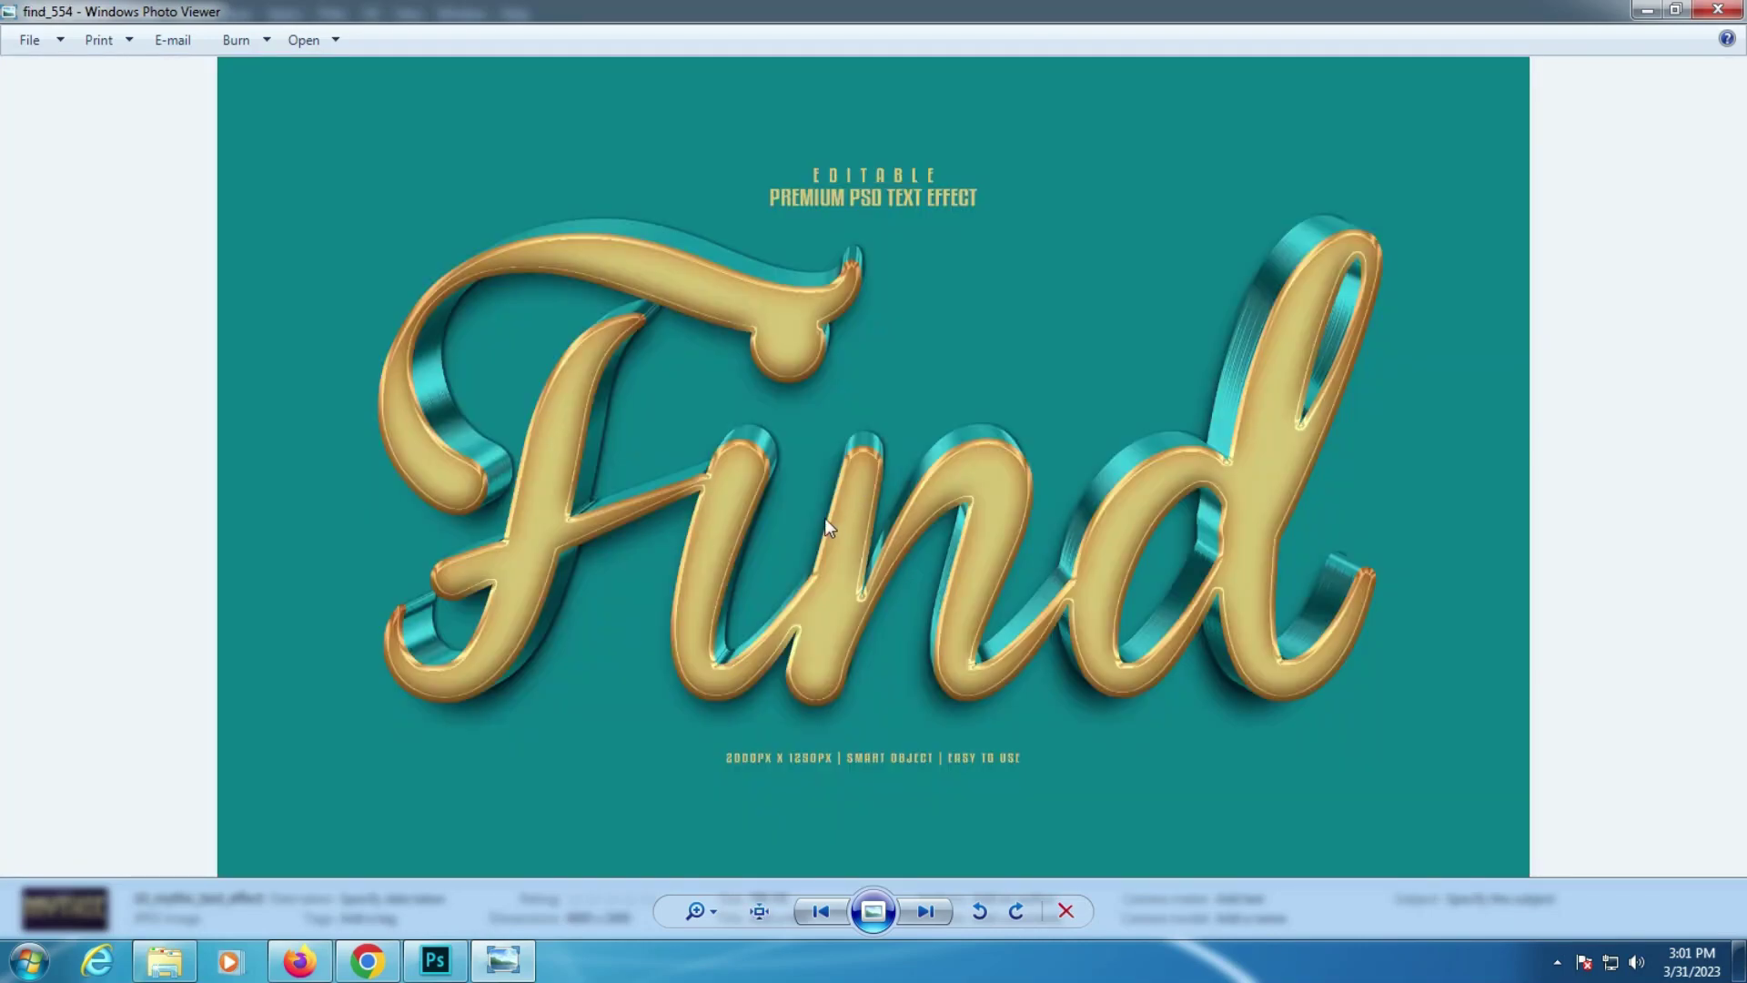
{"action": "scroll", "coordinate": [825, 517], "scroll_direction": "up", "scroll_amount": 2}
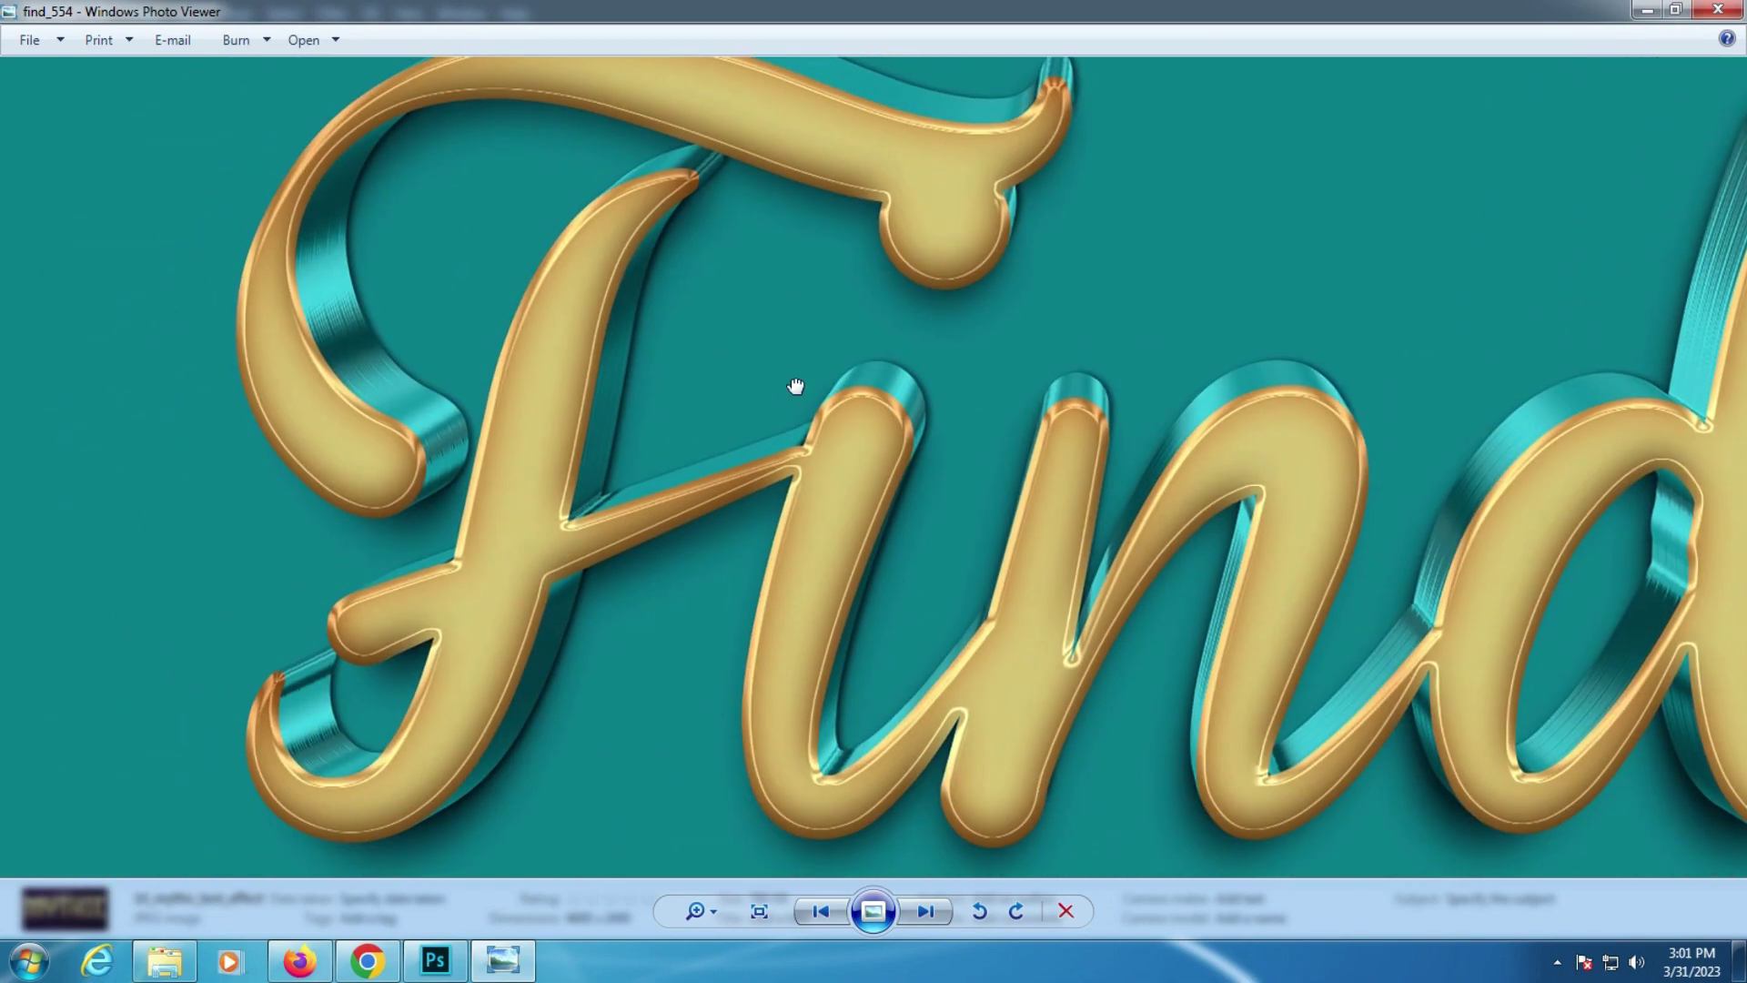
{"action": "scroll", "coordinate": [796, 386], "scroll_direction": "down", "scroll_amount": 1}
{"action": "scroll", "coordinate": [838, 440], "scroll_direction": "down", "scroll_amount": 1}
{"action": "scroll", "coordinate": [838, 448], "scroll_direction": "down", "scroll_amount": 1}
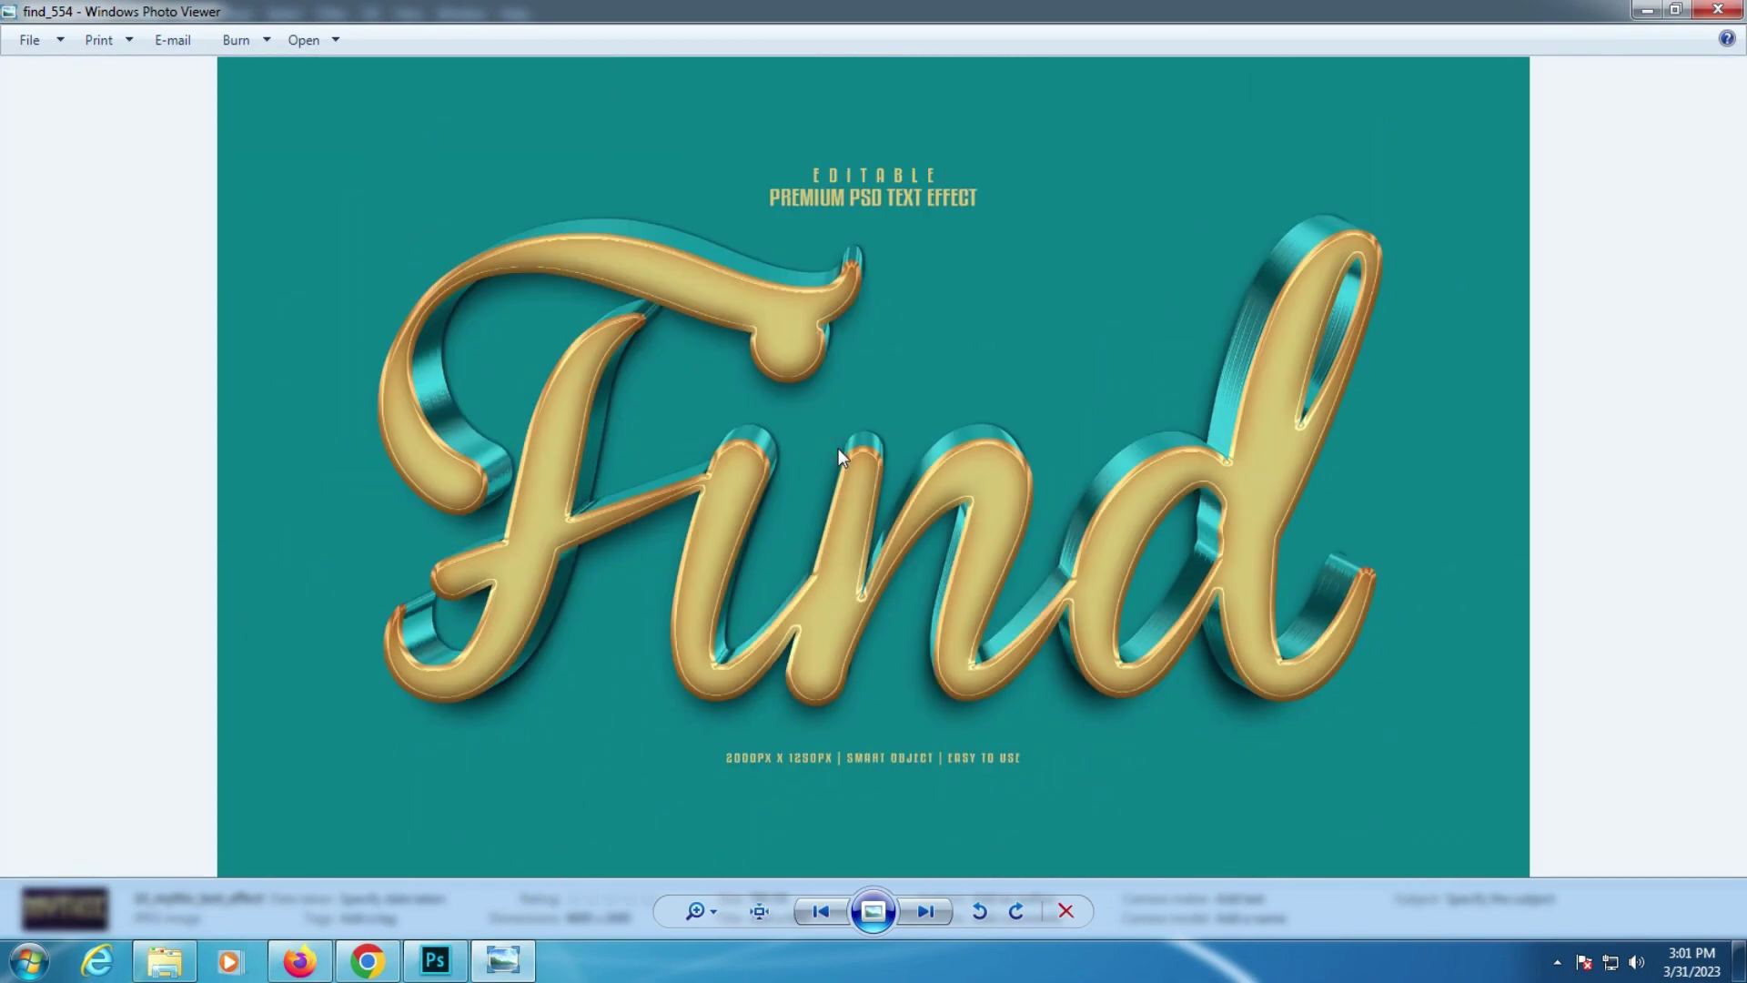
{"action": "key", "text": "Right"}
{"action": "scroll", "coordinate": [887, 497], "scroll_direction": "up", "scroll_amount": 2}
{"action": "scroll", "coordinate": [886, 497], "scroll_direction": "up", "scroll_amount": 1}
{"action": "scroll", "coordinate": [886, 497], "scroll_direction": "down", "scroll_amount": 1}
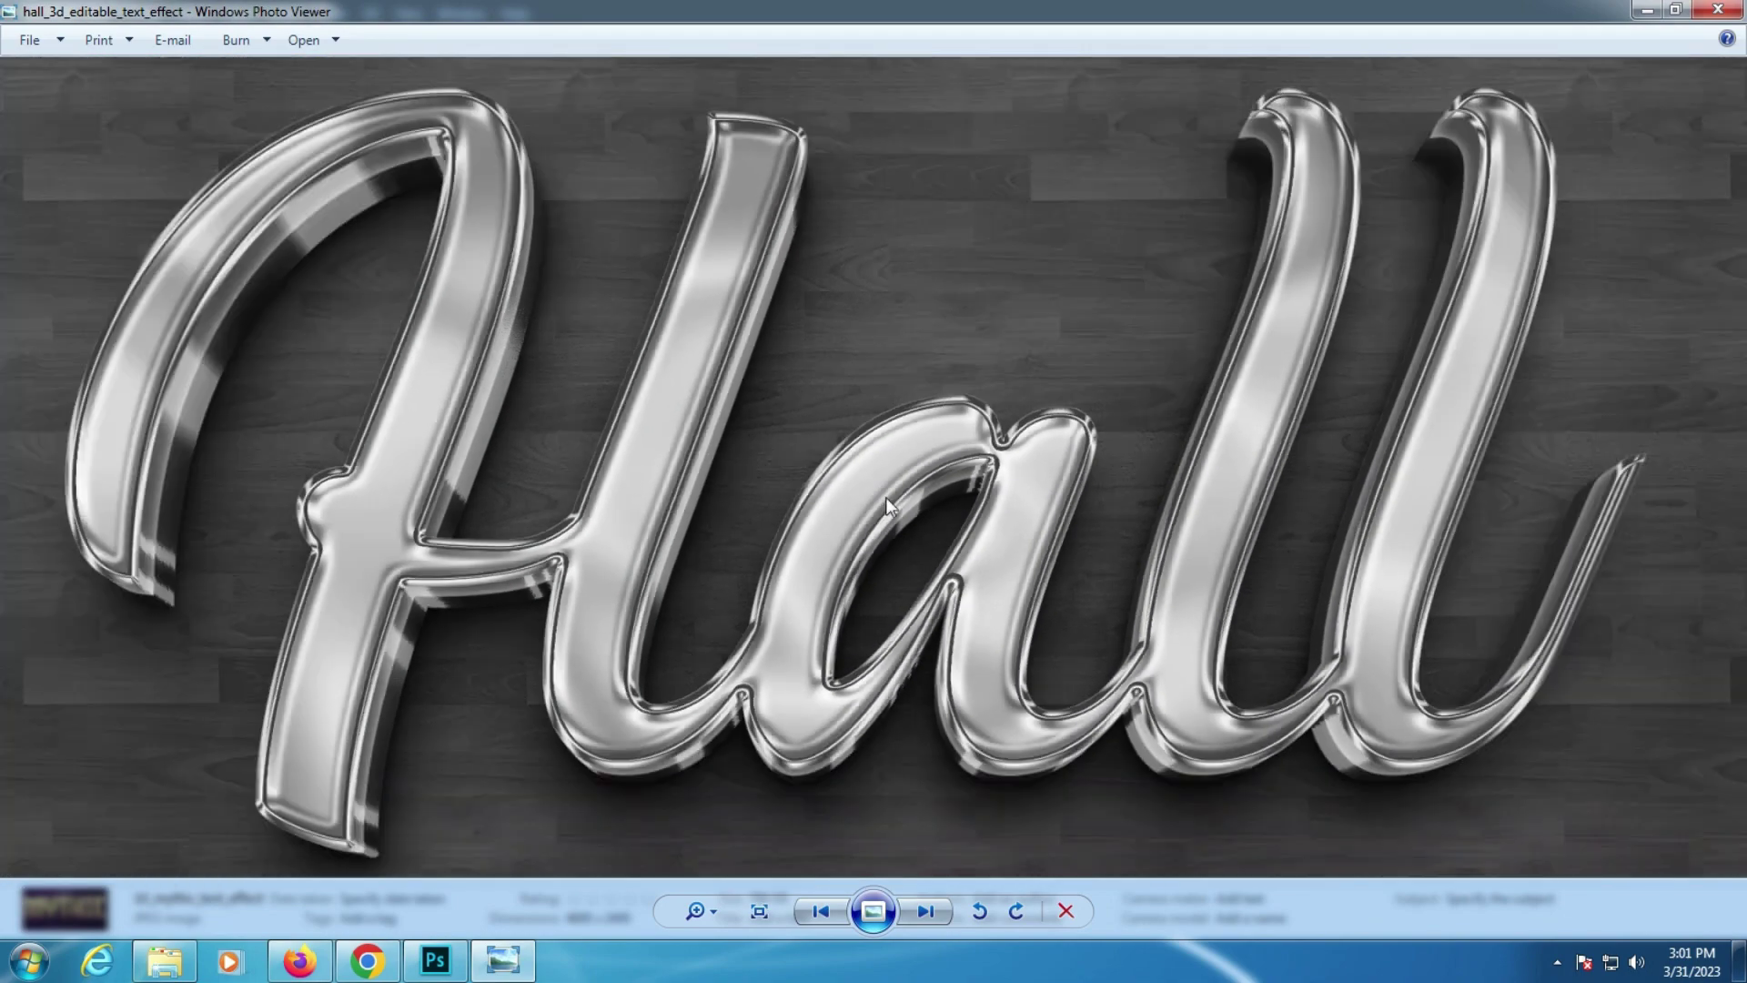
{"action": "scroll", "coordinate": [886, 497], "scroll_direction": "down", "scroll_amount": 2}
{"action": "key", "text": "Right"}
{"action": "scroll", "coordinate": [887, 496], "scroll_direction": "up", "scroll_amount": 2}
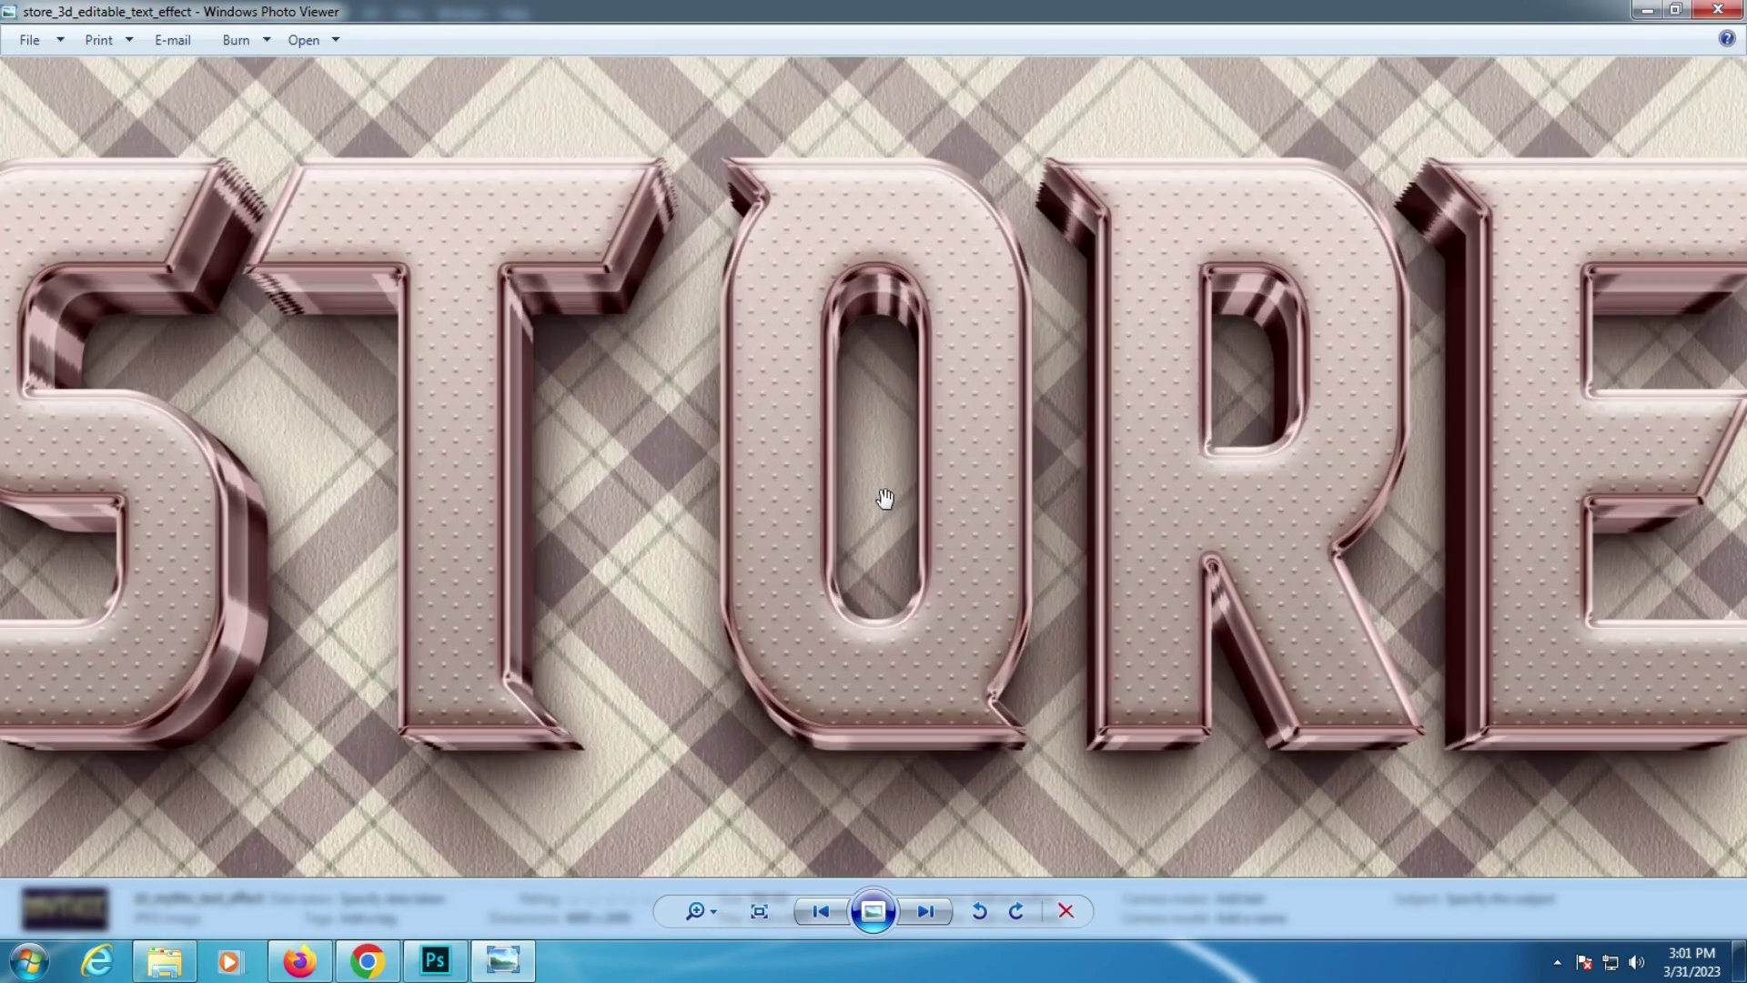
{"action": "mouse_move", "coordinate": [983, 503]}
{"action": "left_mouse_down"}
{"action": "mouse_move", "coordinate": [1221, 472]}
{"action": "mouse_move", "coordinate": [725, 512]}
{"action": "left_mouse_up"}
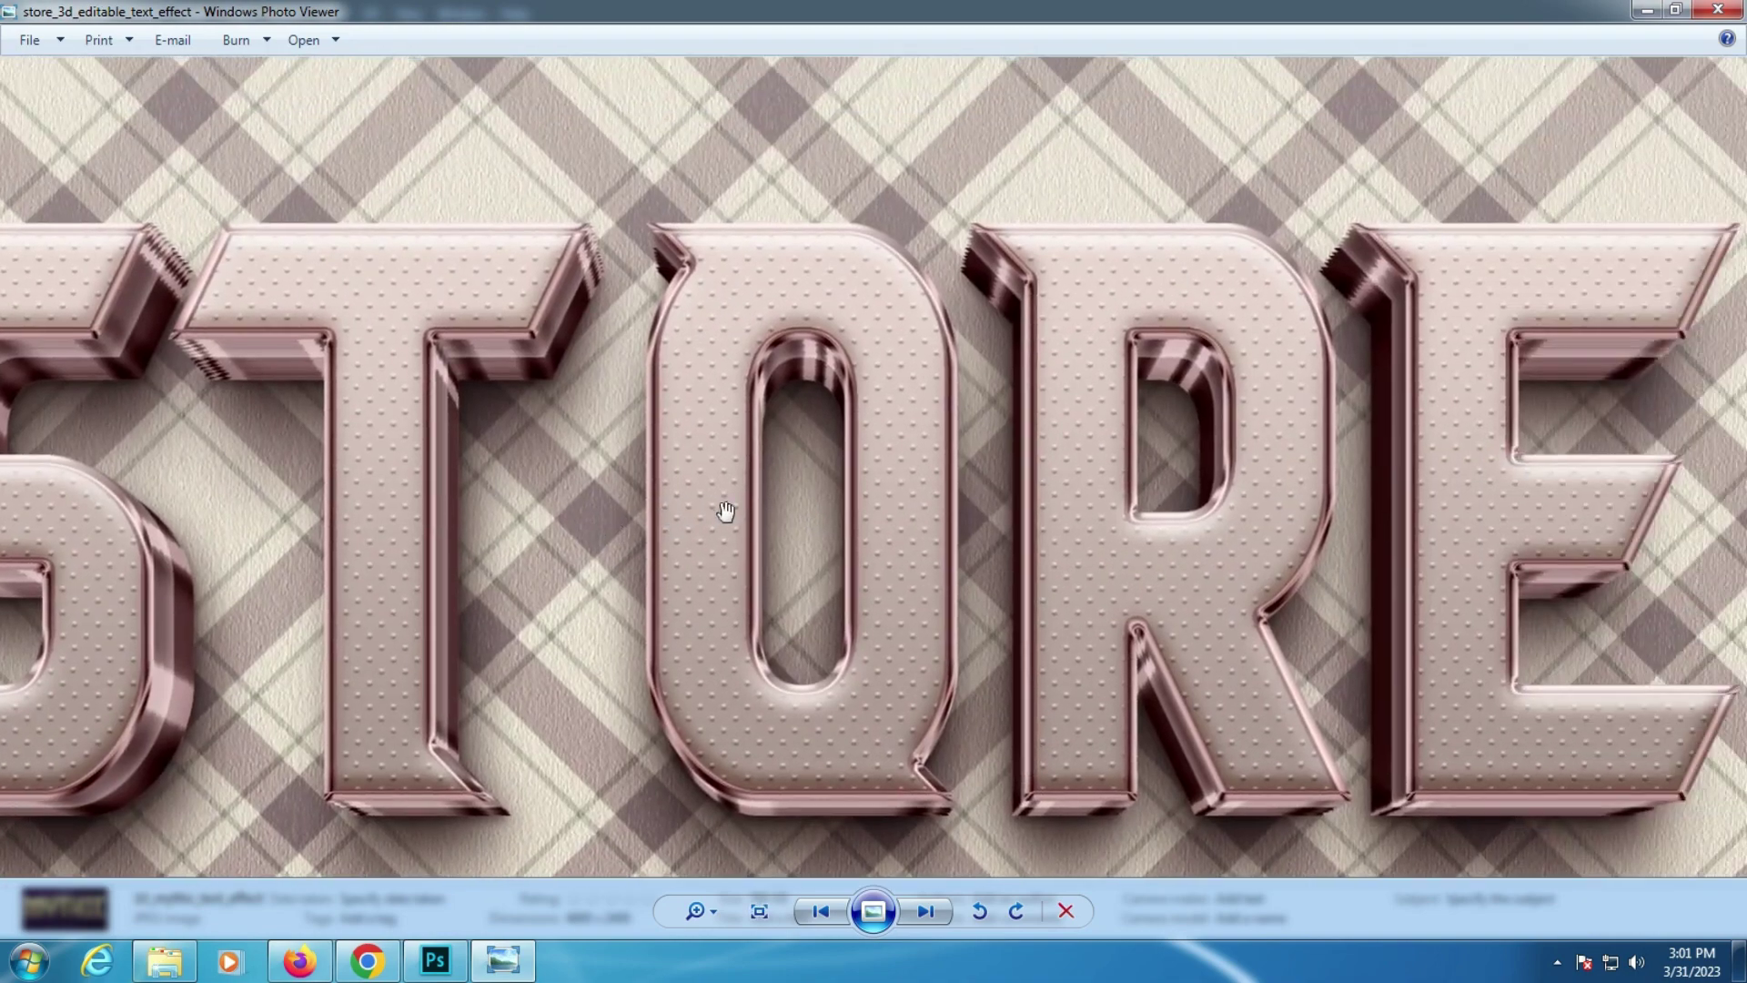
{"action": "scroll", "coordinate": [725, 511], "scroll_direction": "down", "scroll_amount": 3}
{"action": "key", "text": "Right"}
{"action": "key", "text": "alt+F4"}
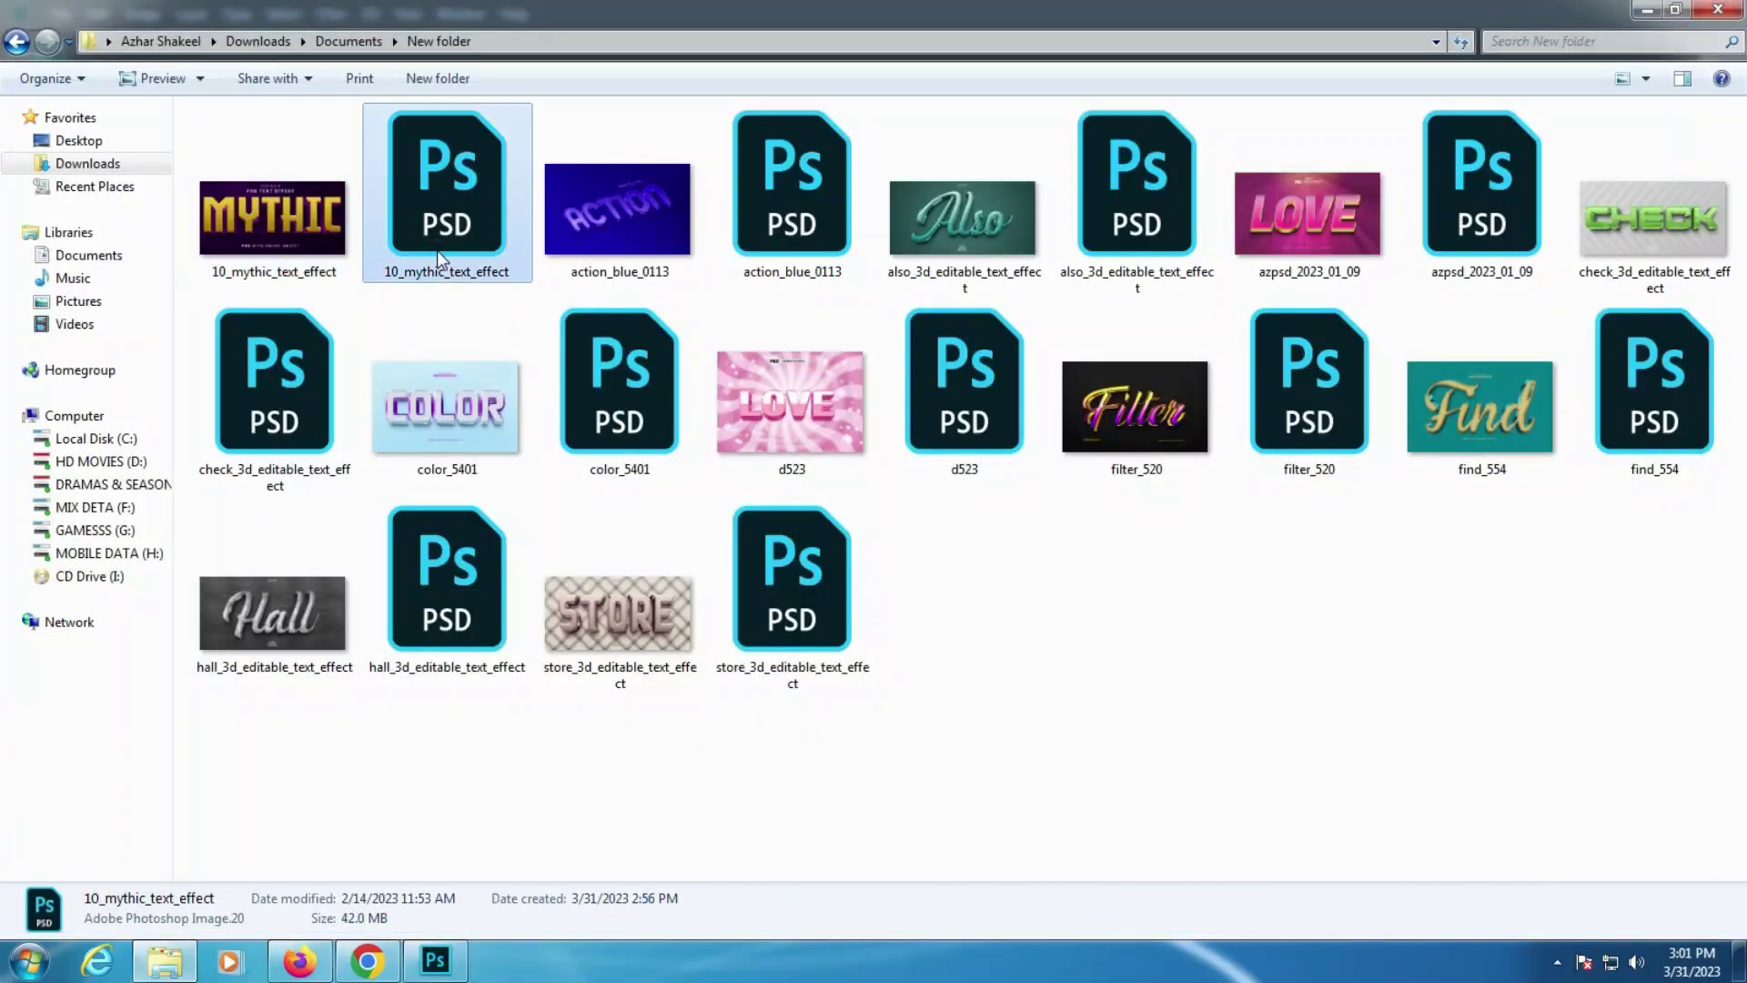
Step: Open the 10_mythic_text_effect PSD, dismissing the text-update prompt and the stray text box
{"action": "double_click", "coordinate": [437, 249]}
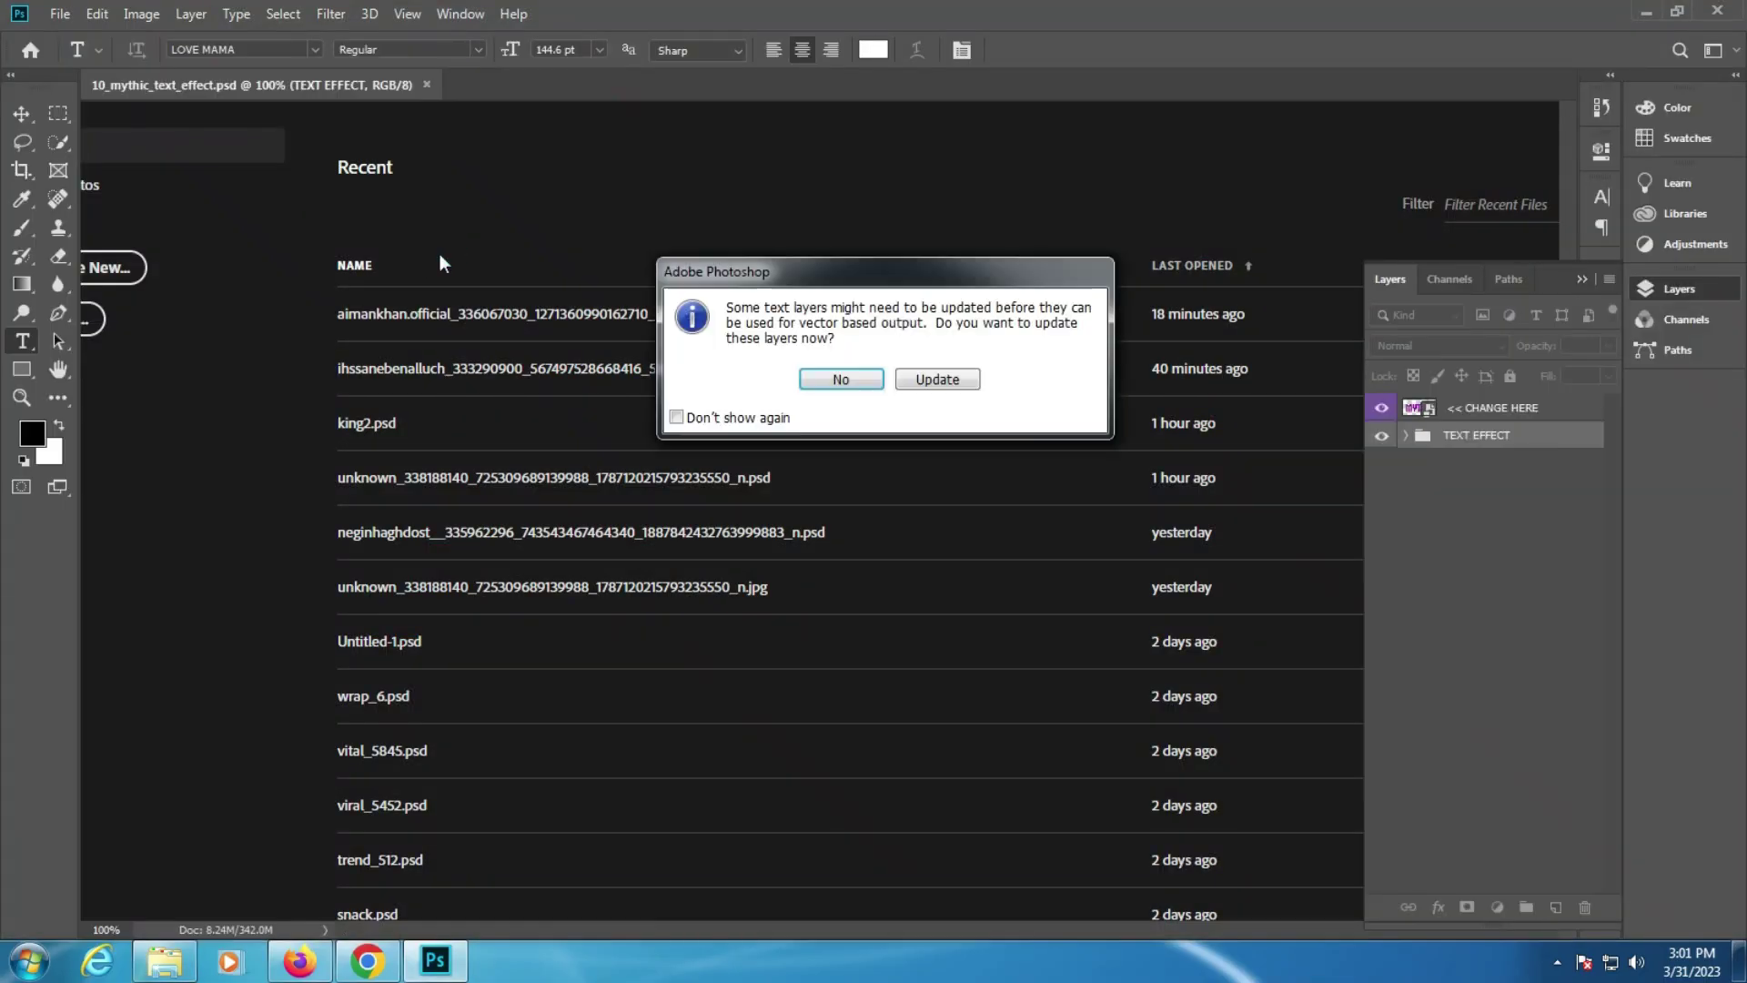
{"action": "left_click", "coordinate": [936, 381]}
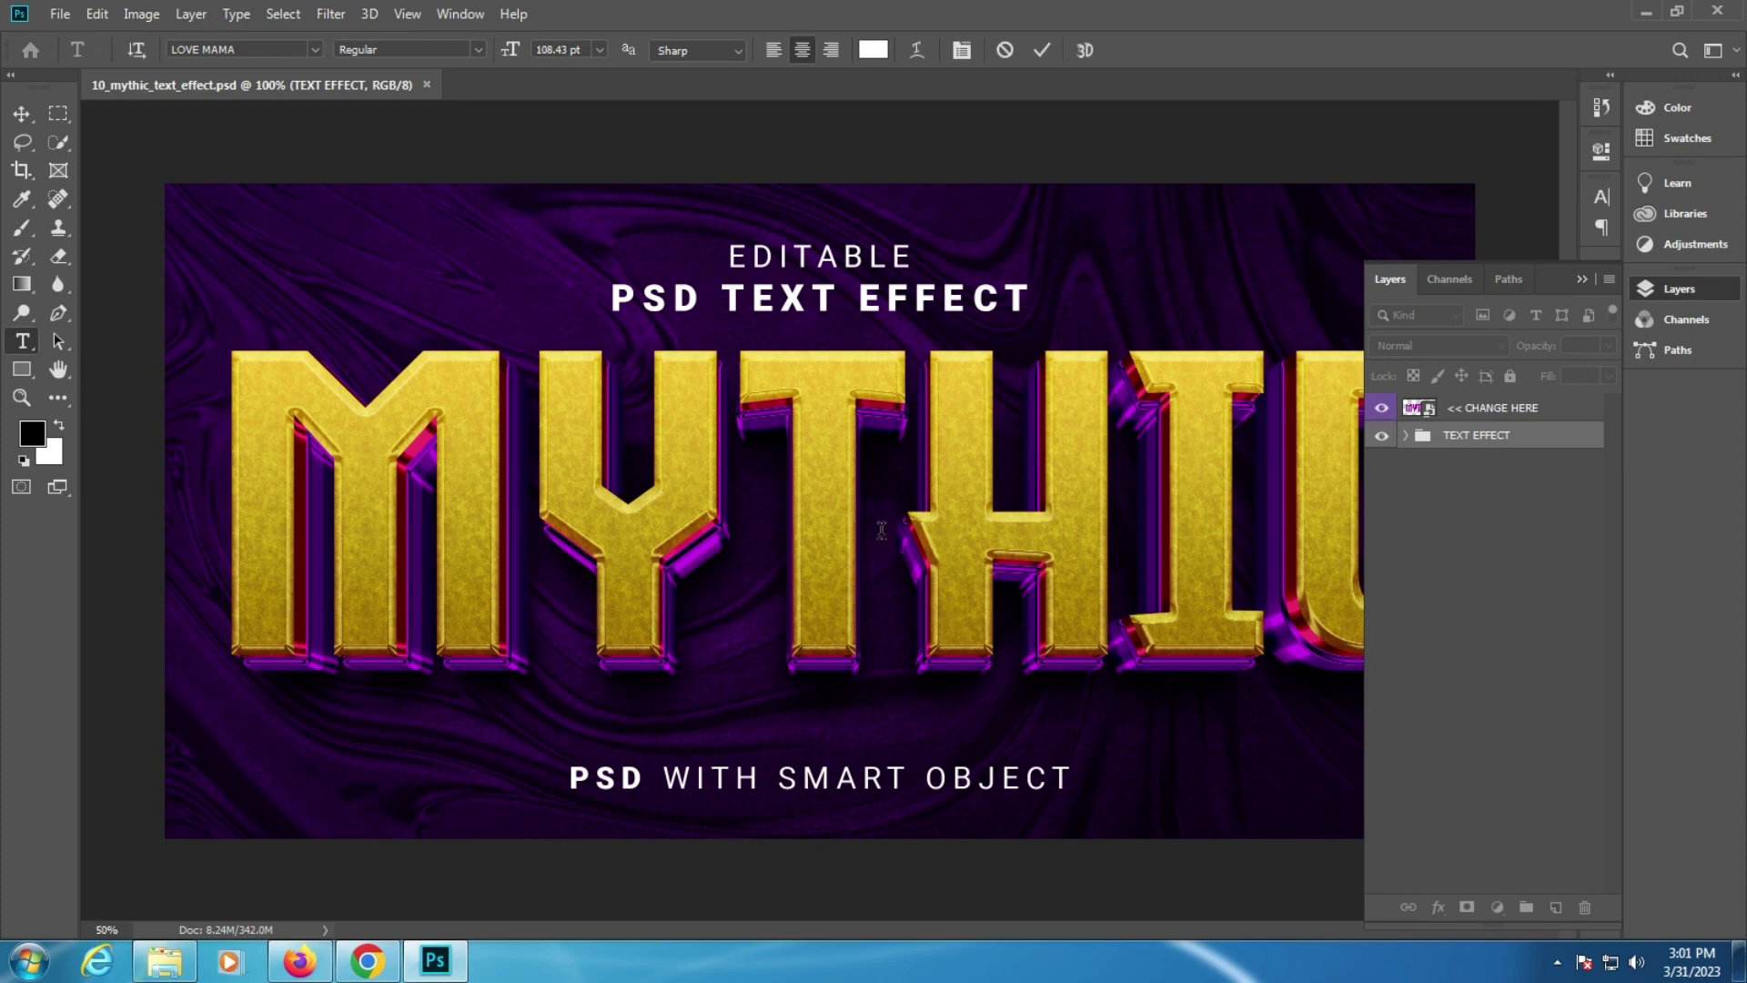
{"action": "key", "text": "Escape"}
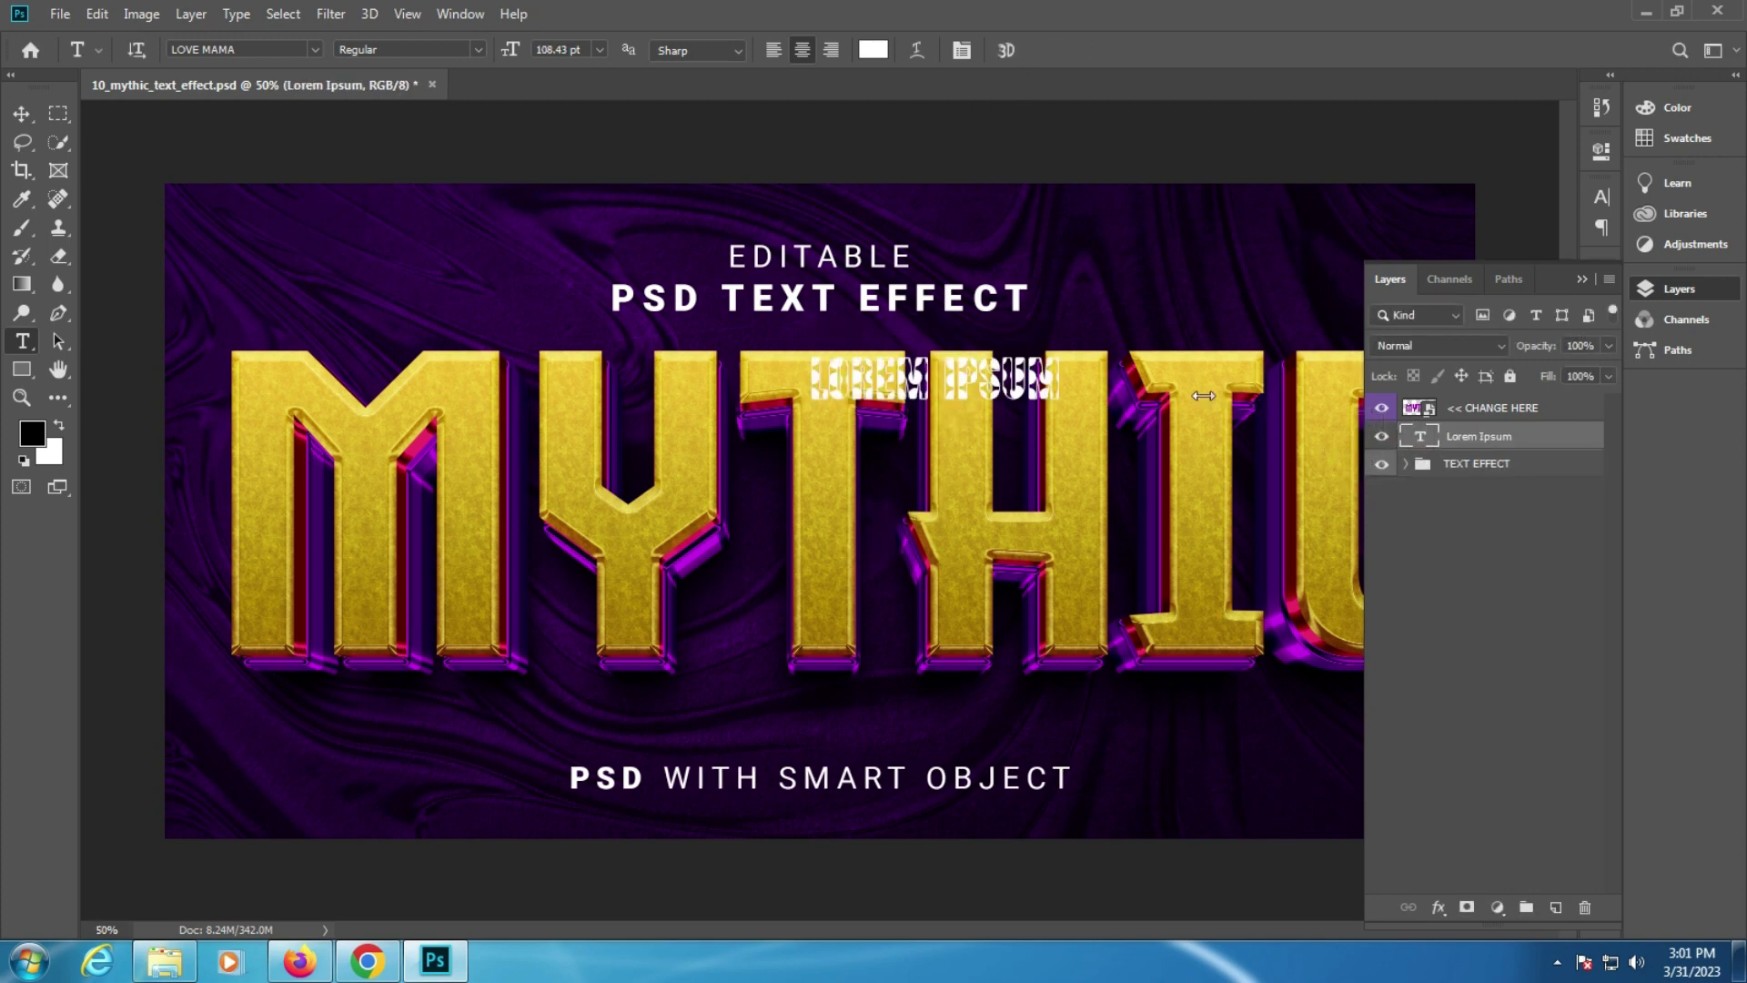
Step: Delete the Lorem Ipsum layer and select the CHANGE HERE smart-object layer
{"action": "right_click", "coordinate": [1471, 449]}
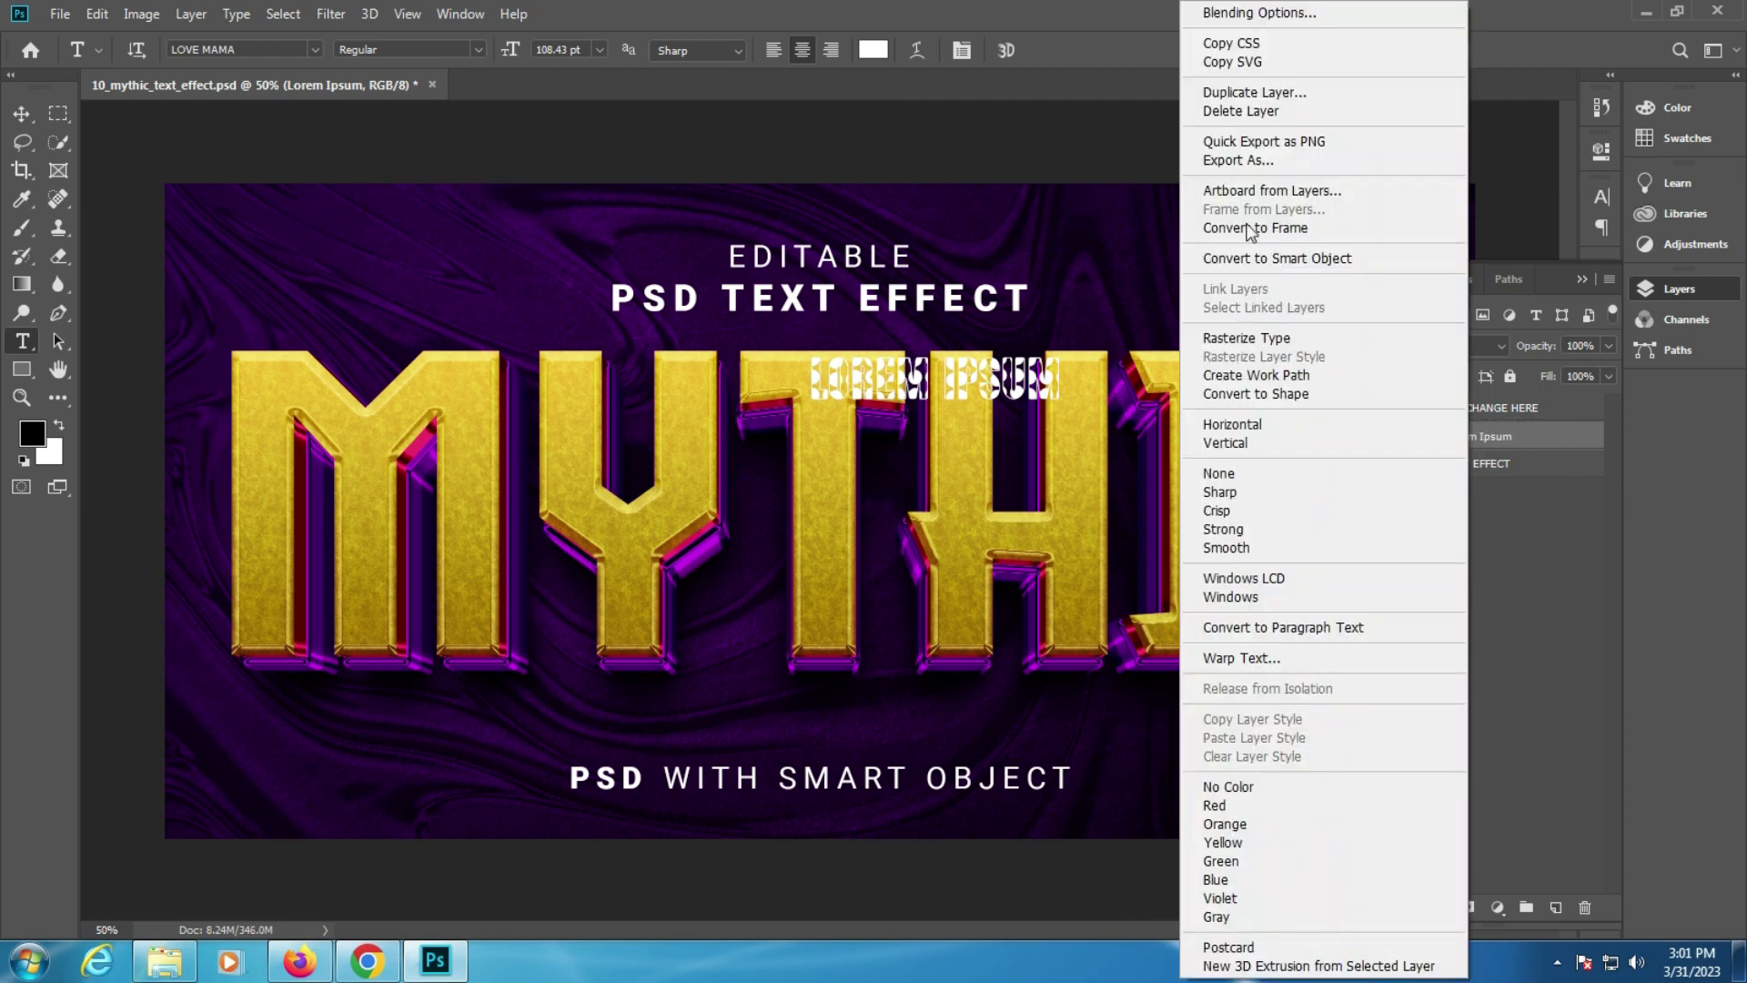
{"action": "left_click", "coordinate": [1252, 111]}
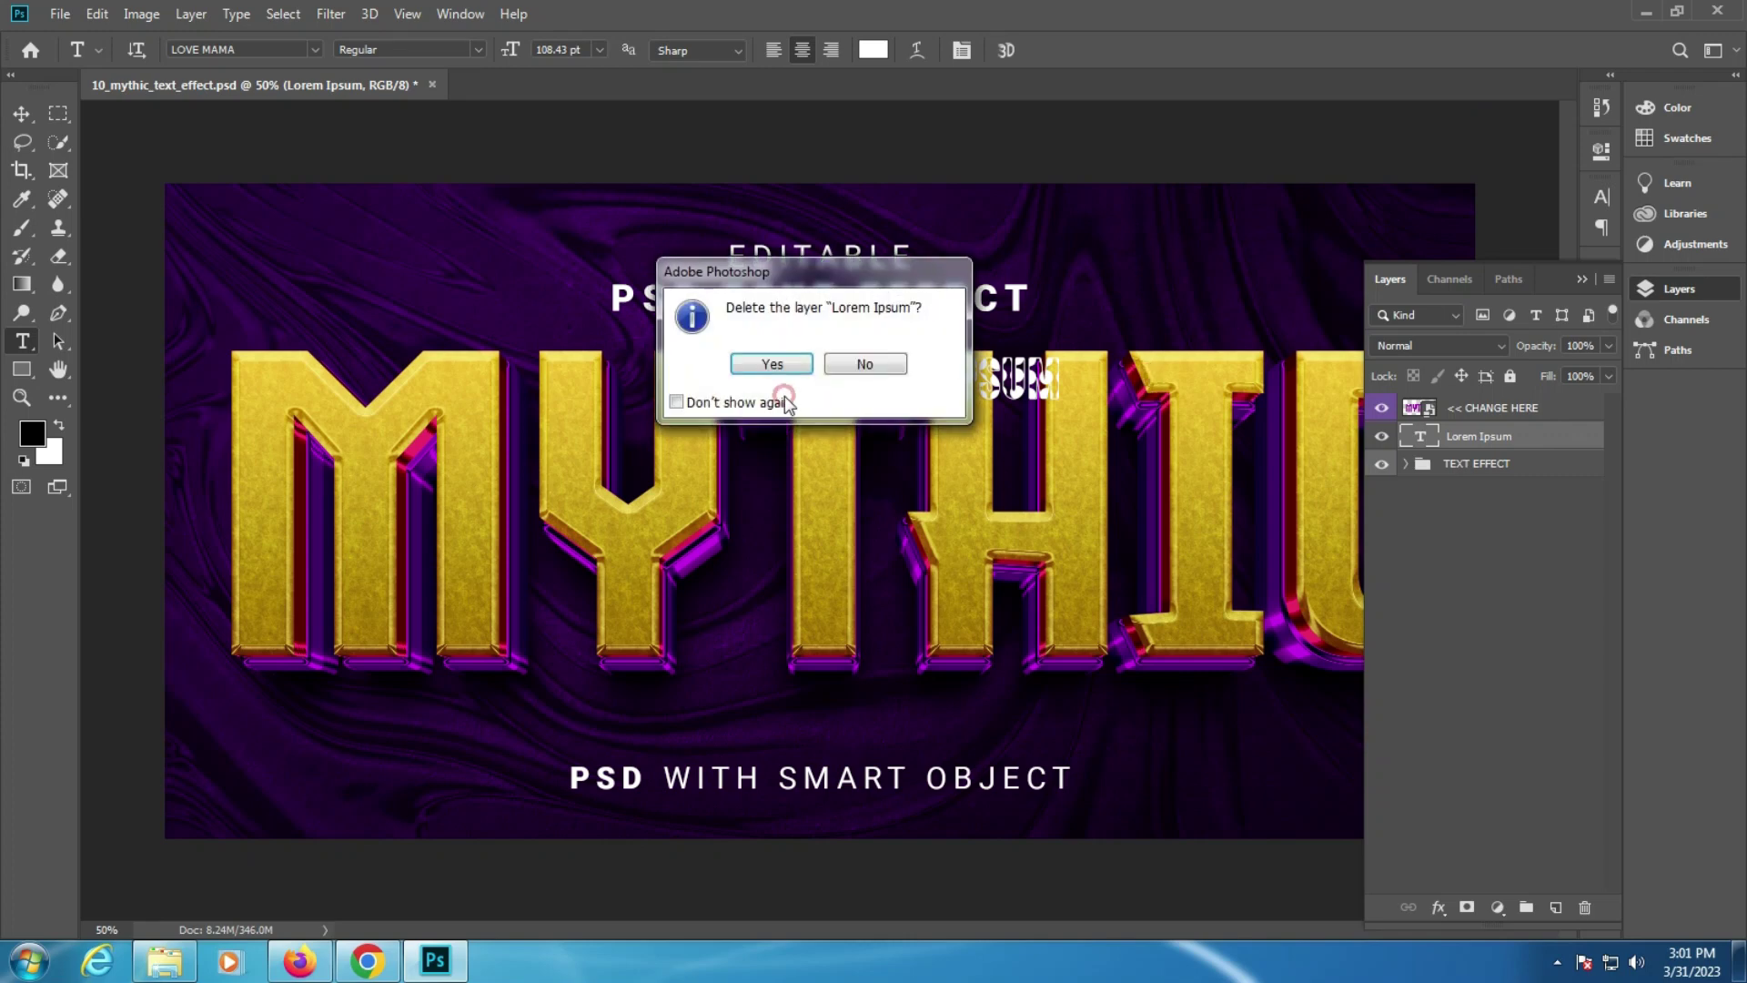
{"action": "left_click", "coordinate": [788, 365]}
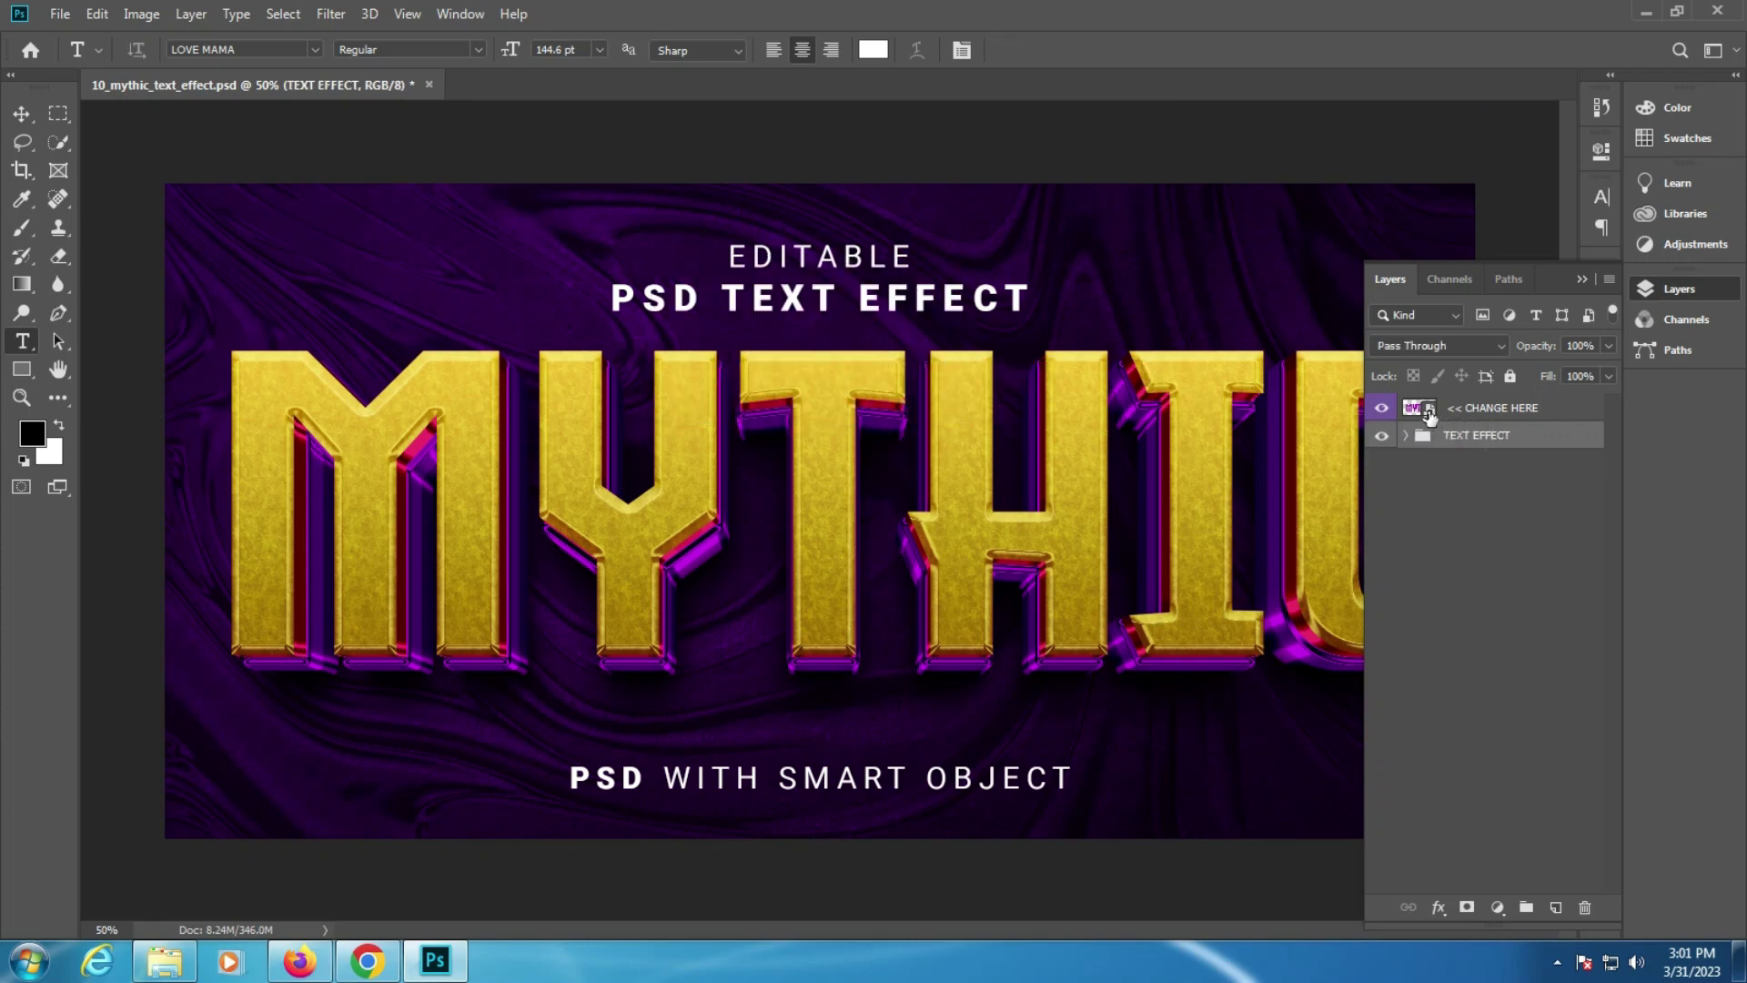
{"action": "key", "text": "super+plus"}
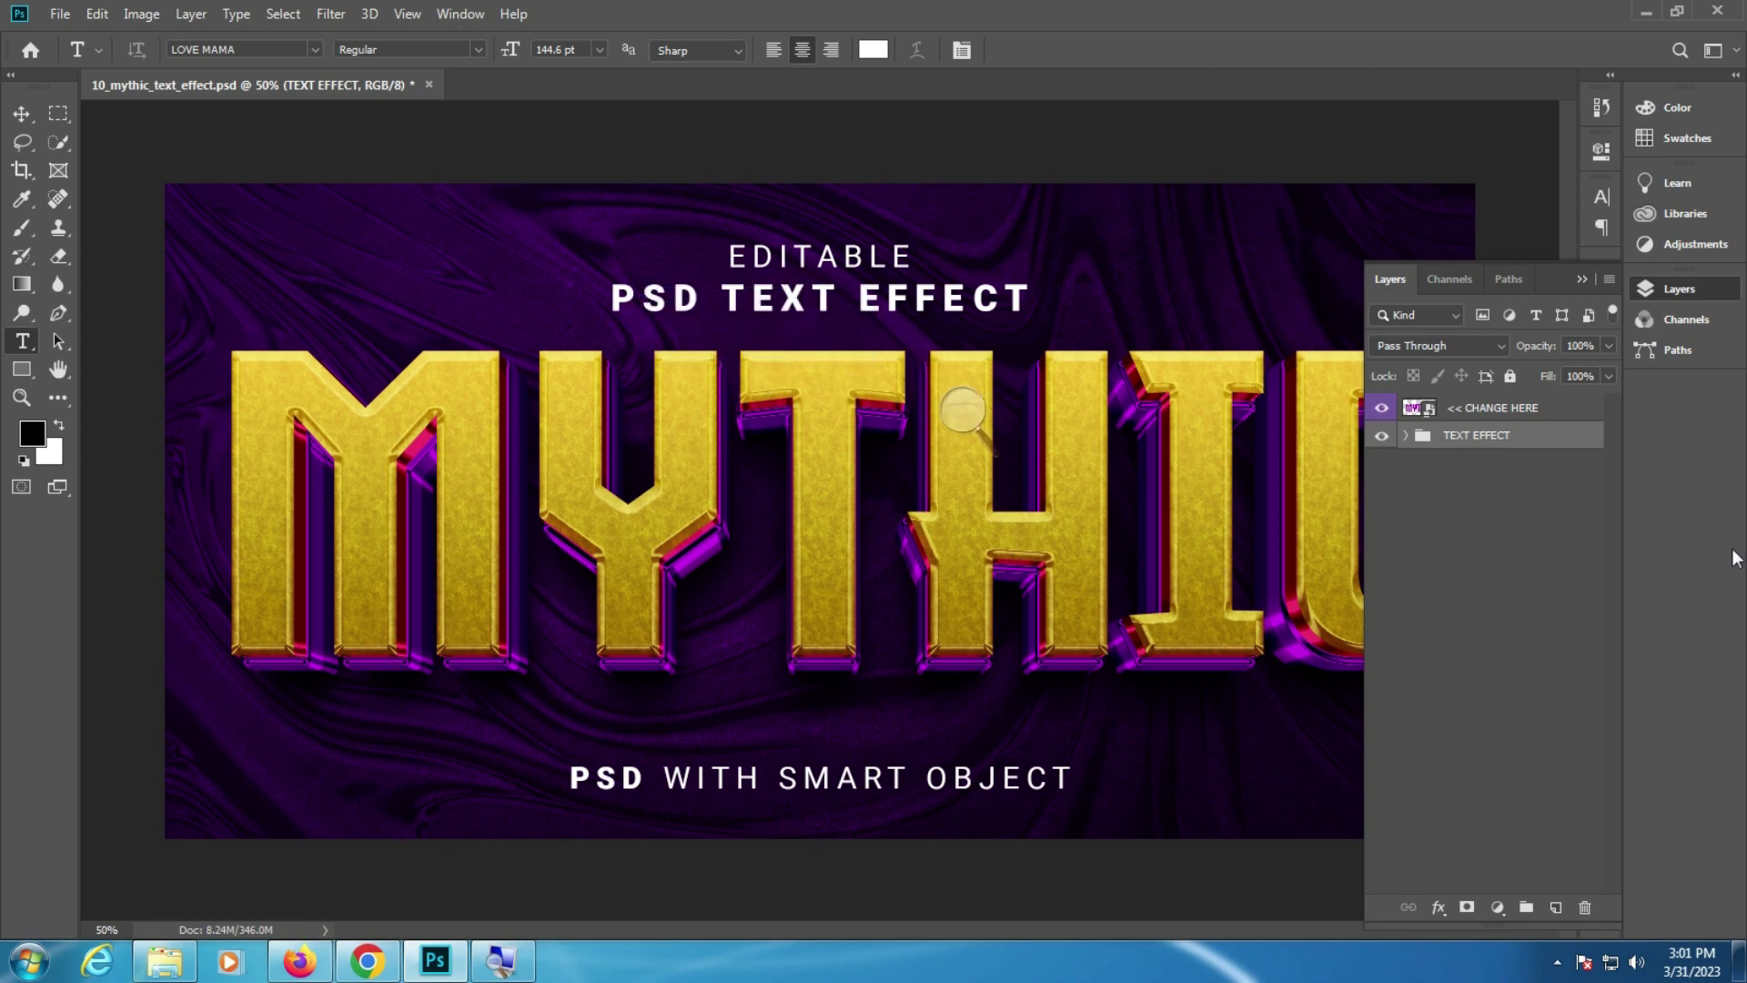
{"action": "left_click", "coordinate": [1431, 411]}
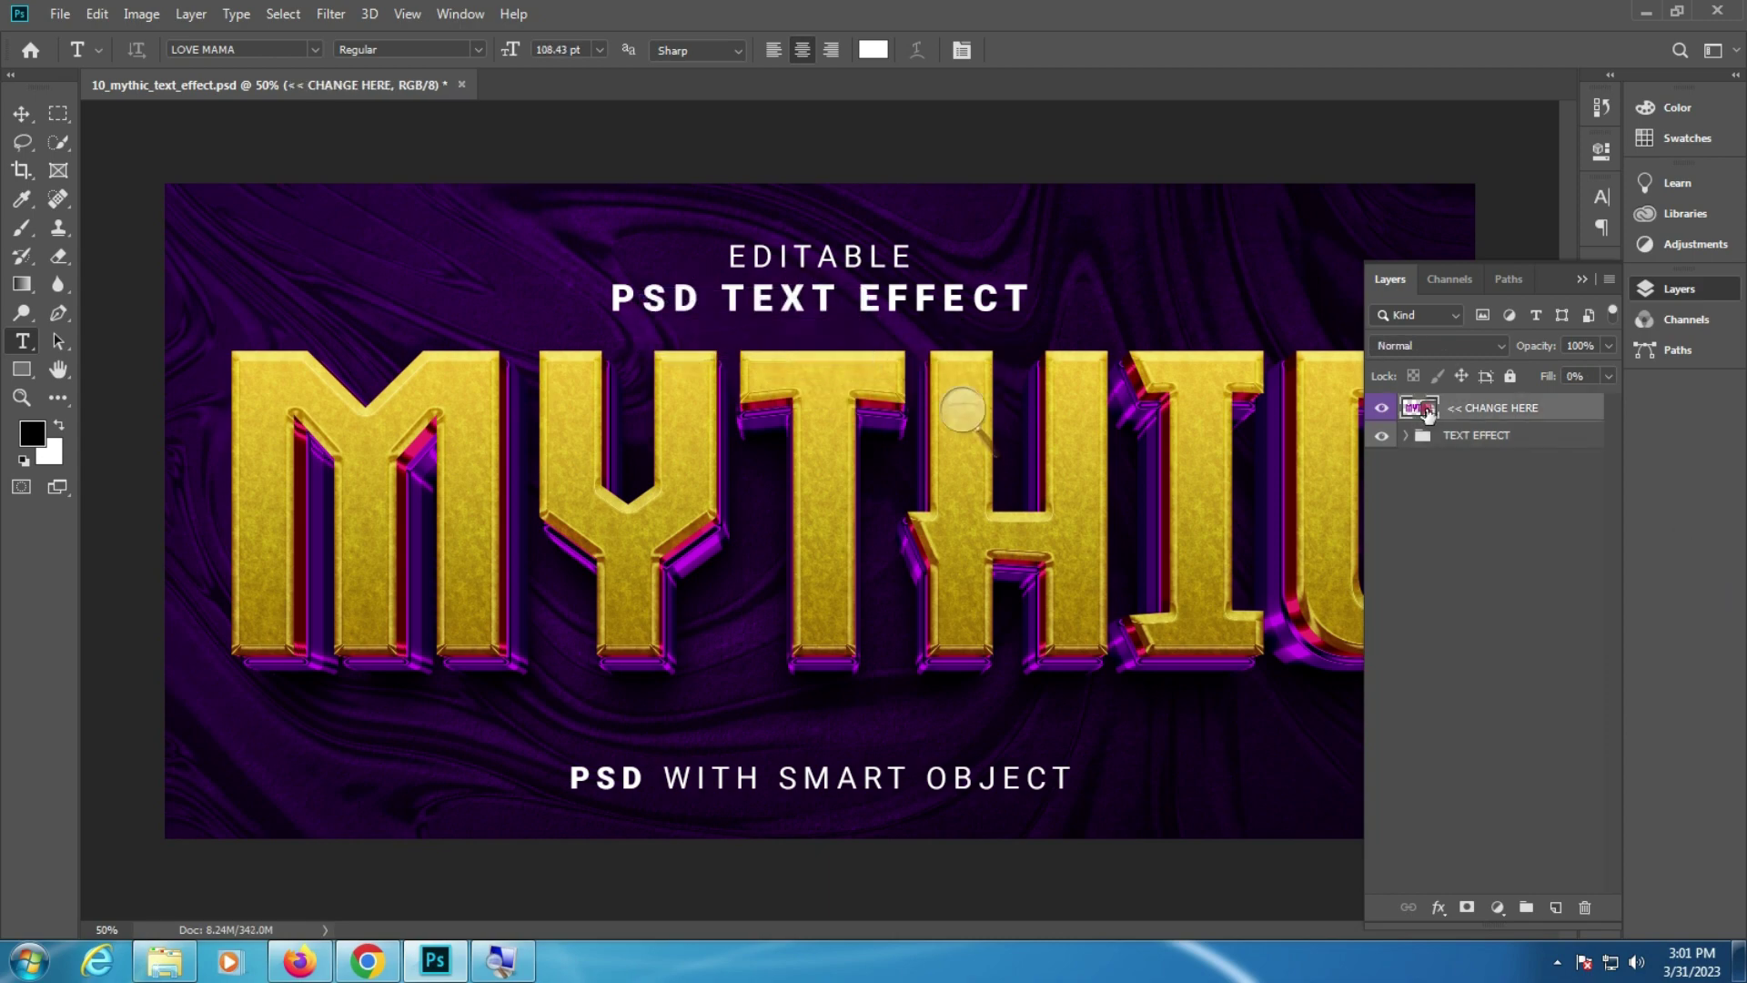
Step: Replace the smart object's MYTHIC text with SHAKEEL and shrink it to fit the canvas
{"action": "double_click", "coordinate": [1430, 412]}
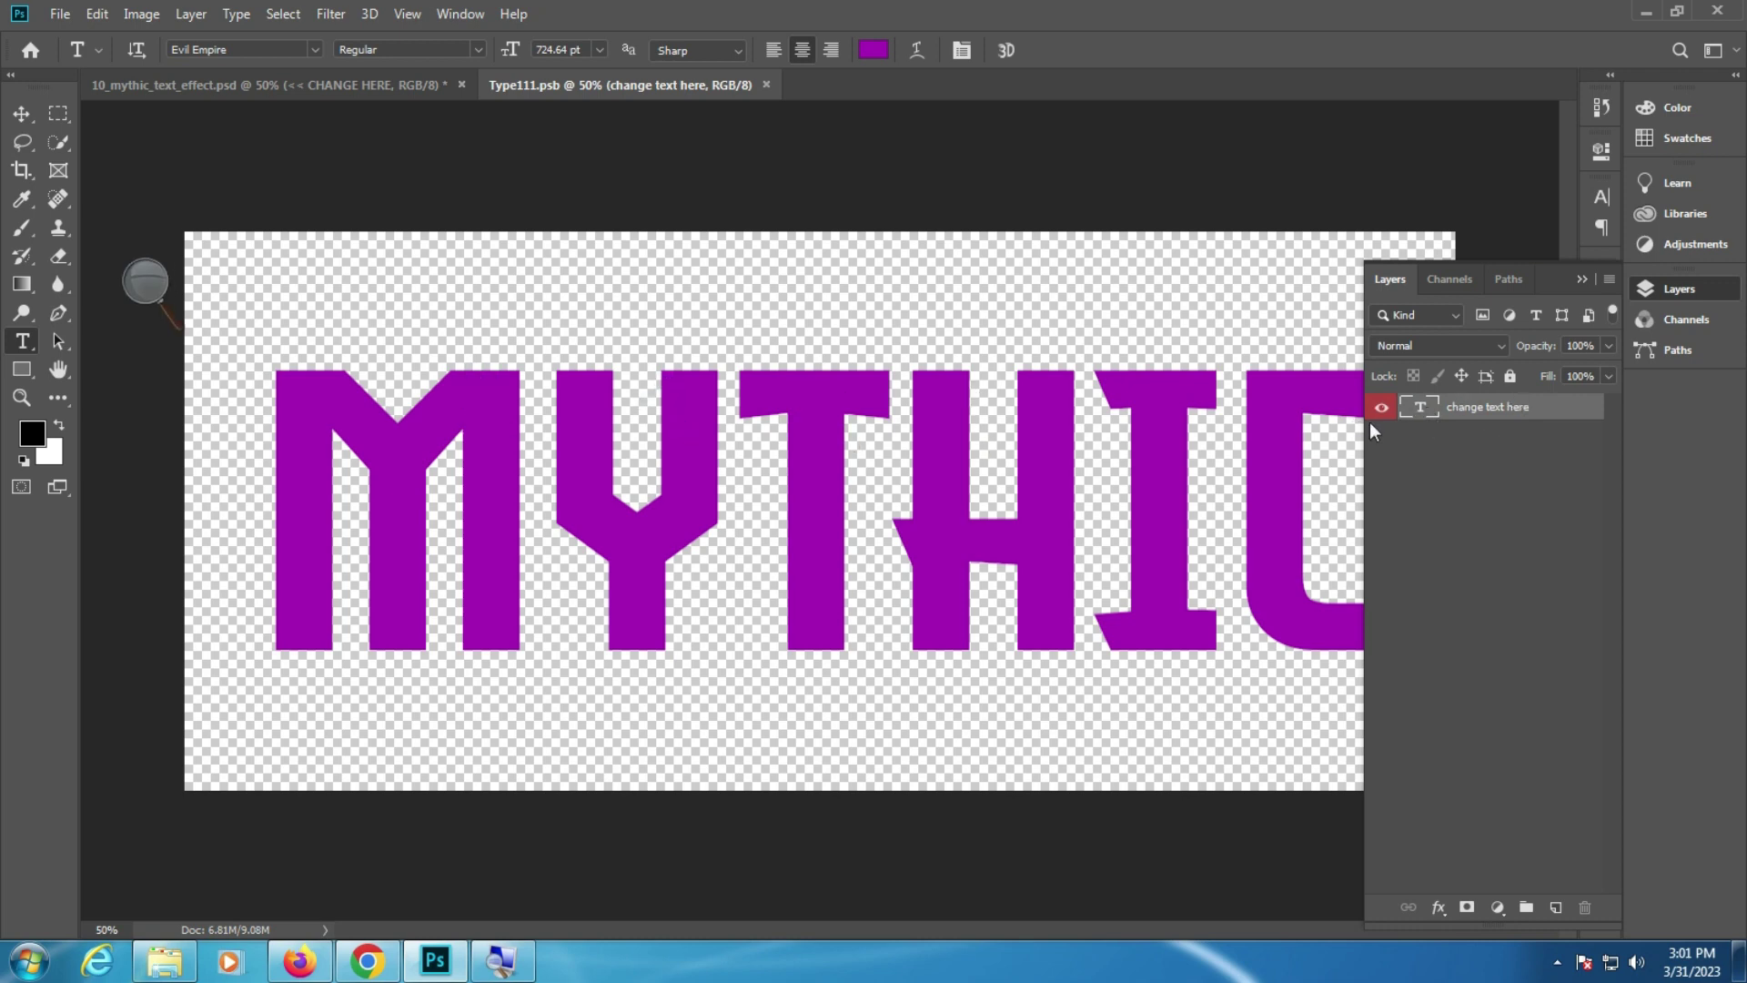
{"action": "left_click", "coordinate": [880, 488]}
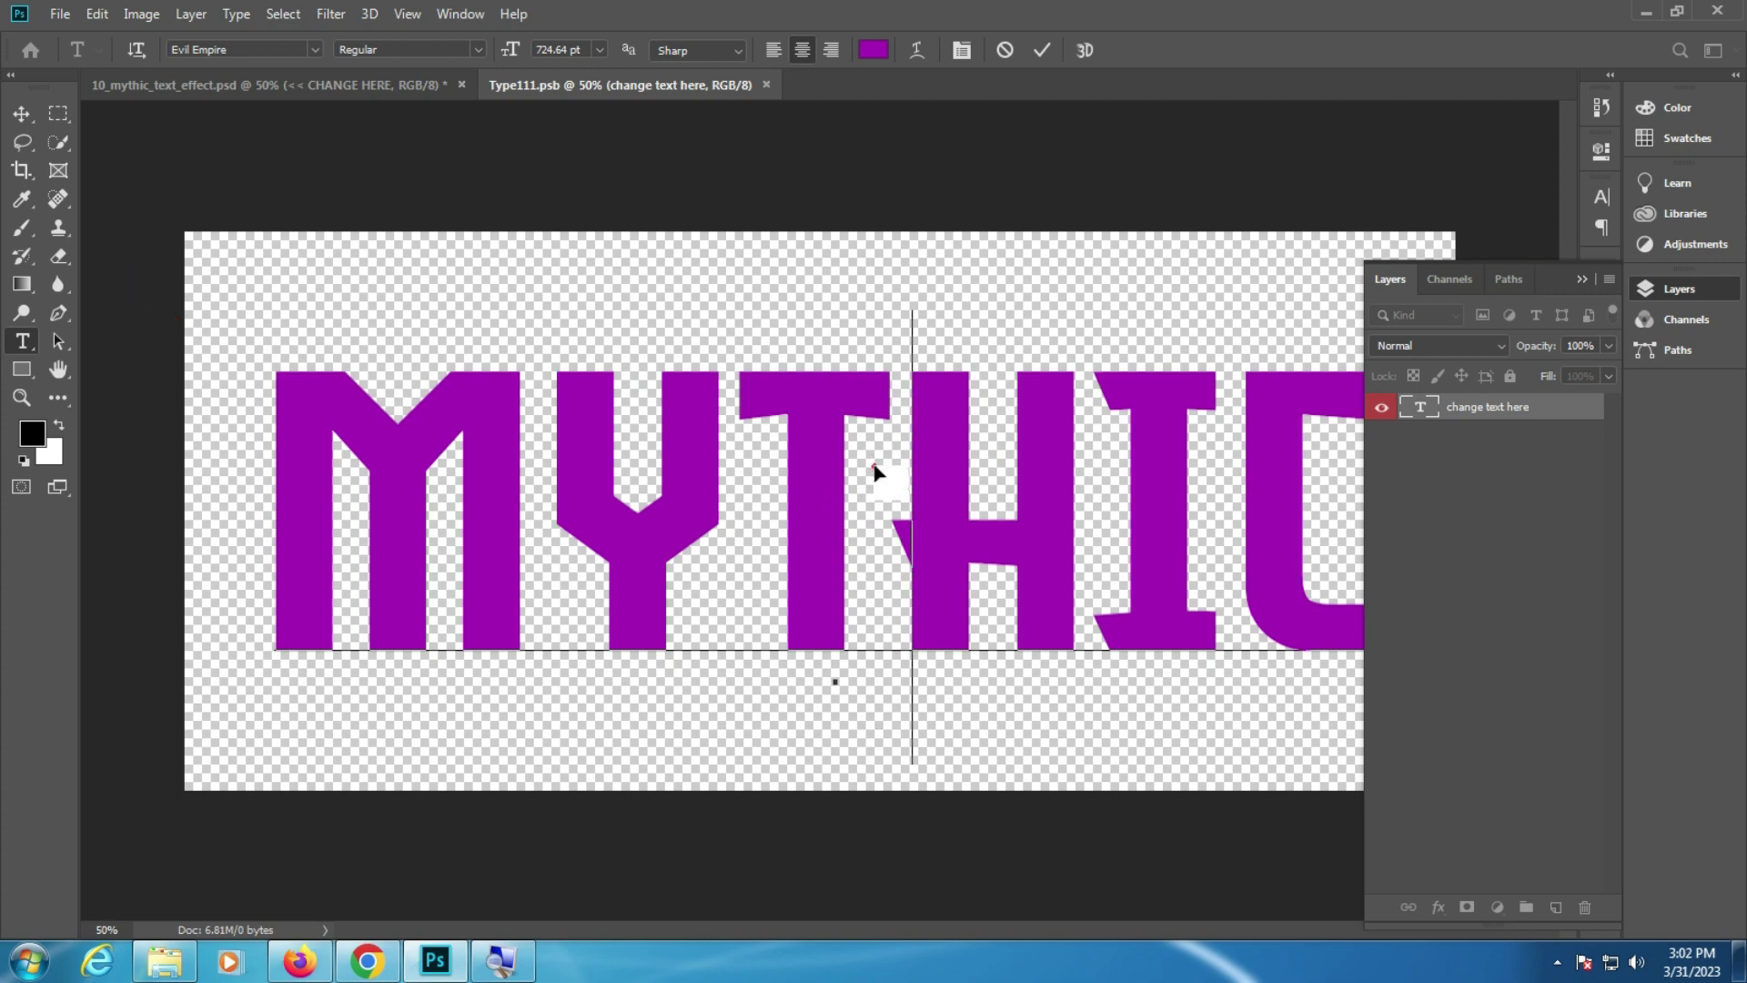
{"action": "key", "text": "ctrl+a"}
{"action": "type", "text": "S"}
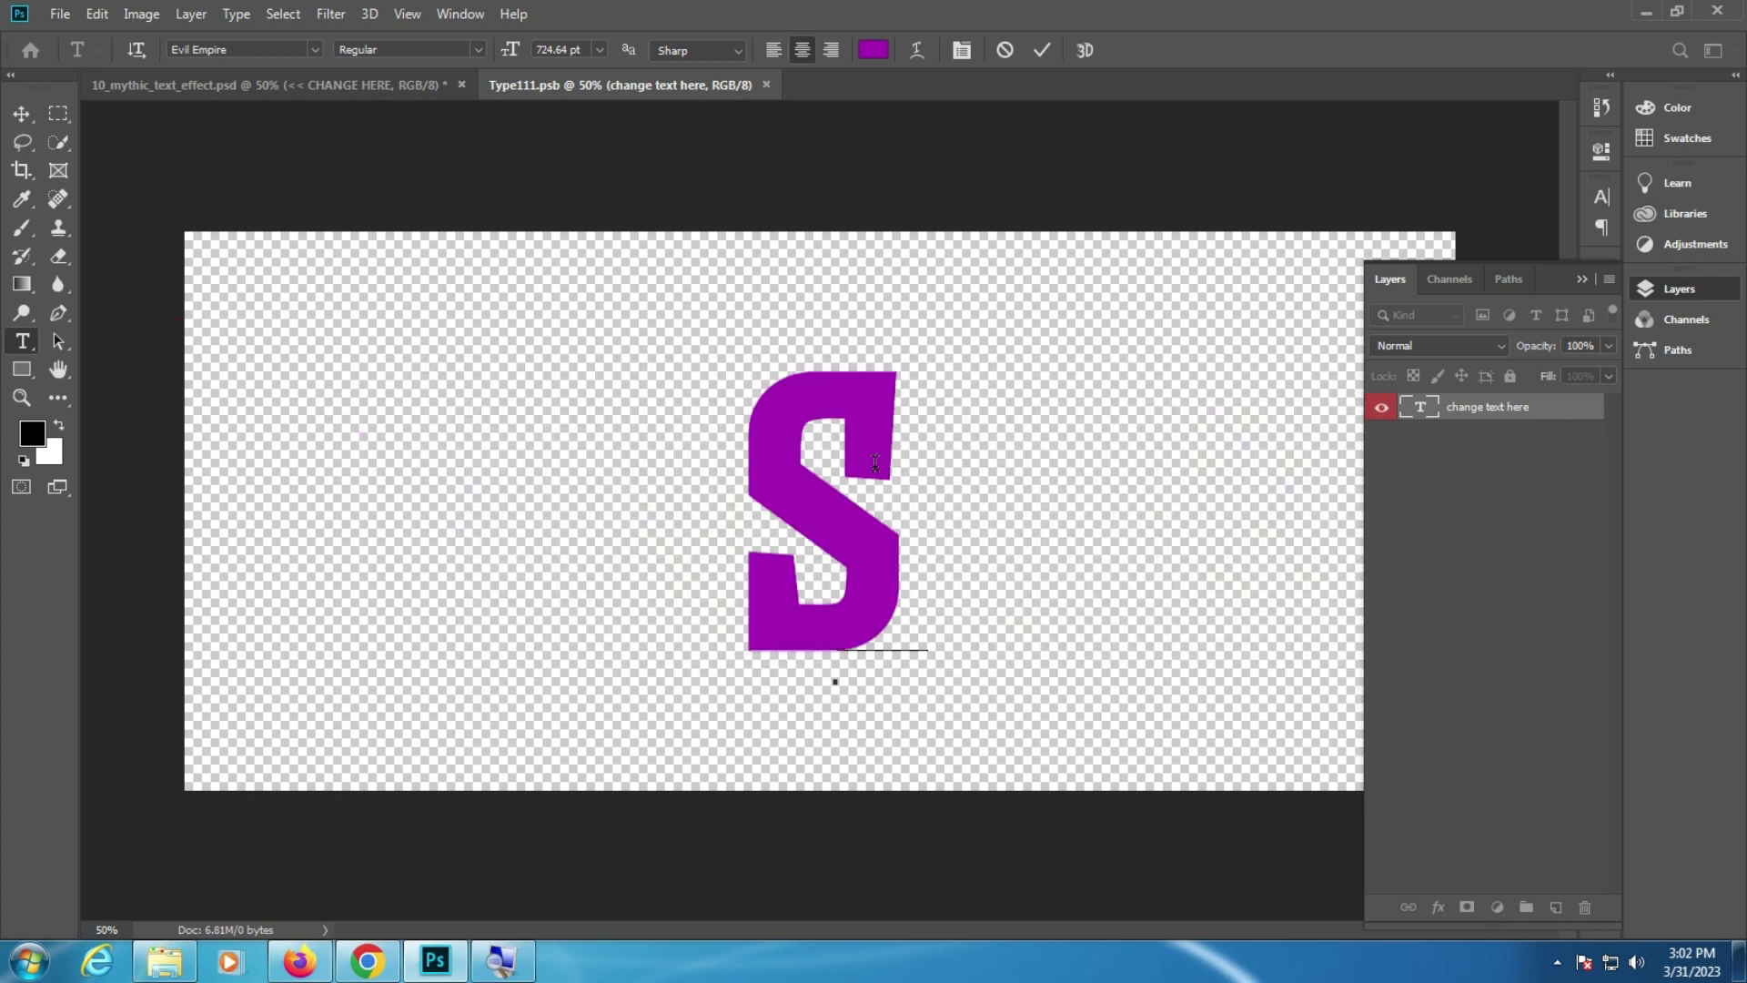
{"action": "type", "text": "HAKEEE"}
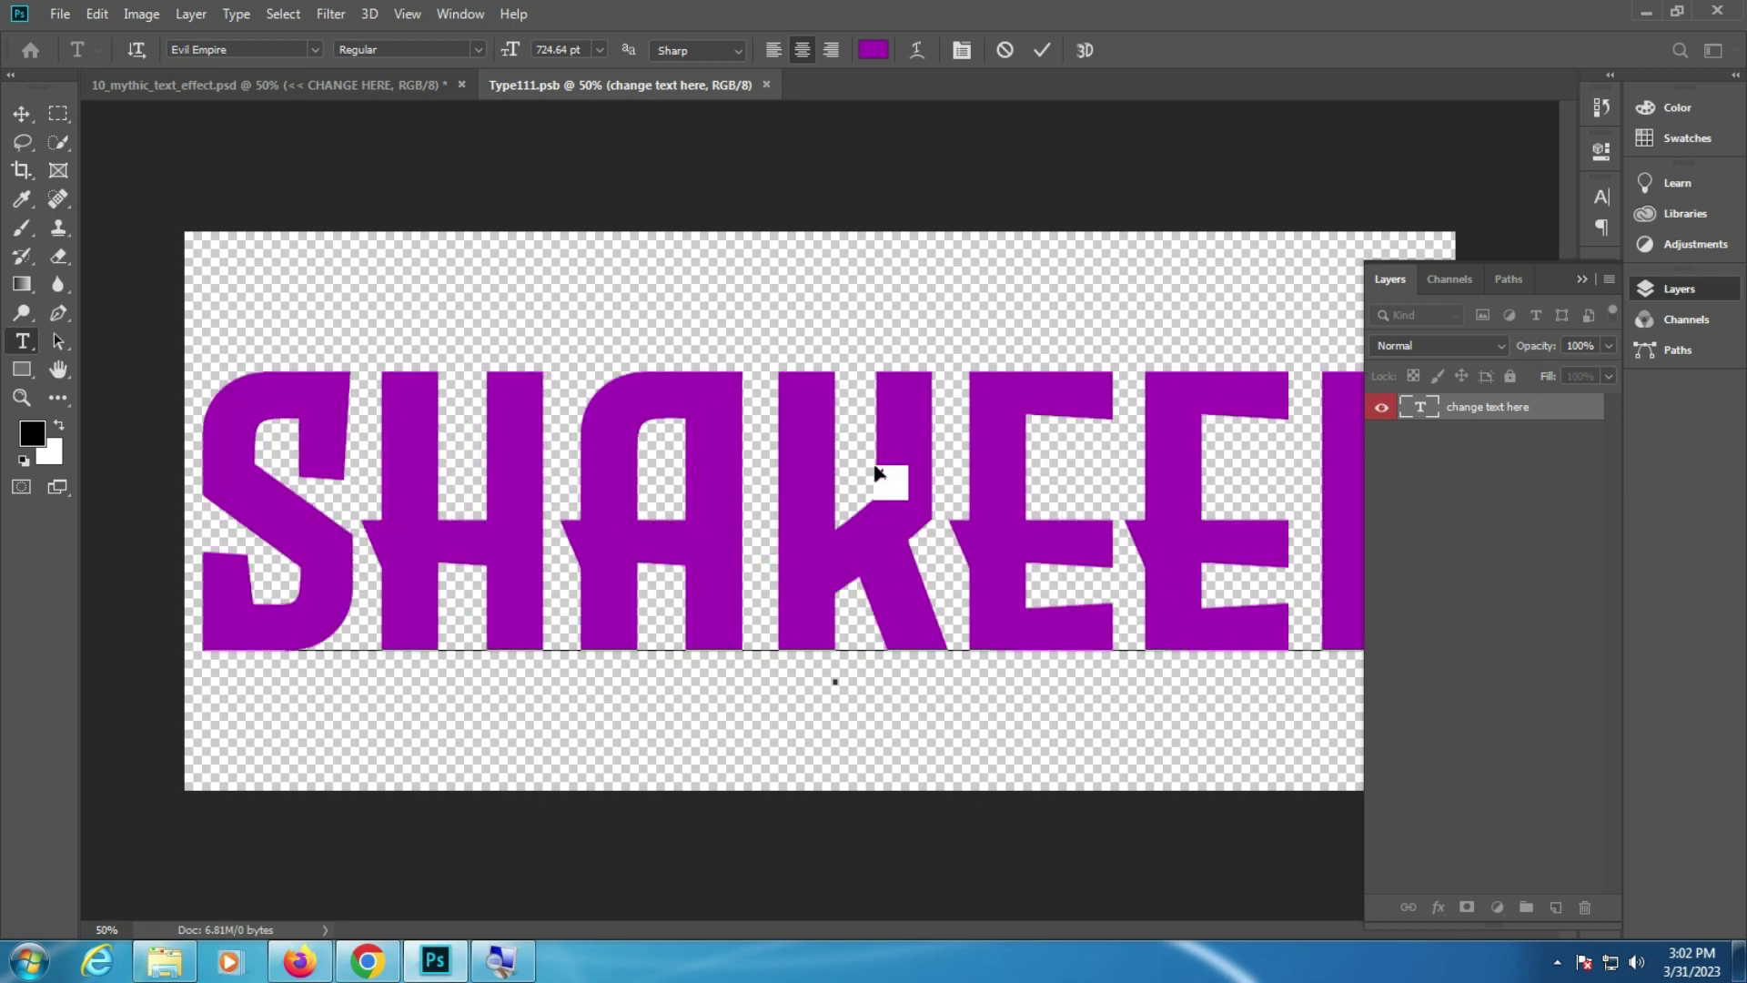
{"action": "left_click", "coordinate": [1707, 296]}
{"action": "key", "text": "ctrl+a"}
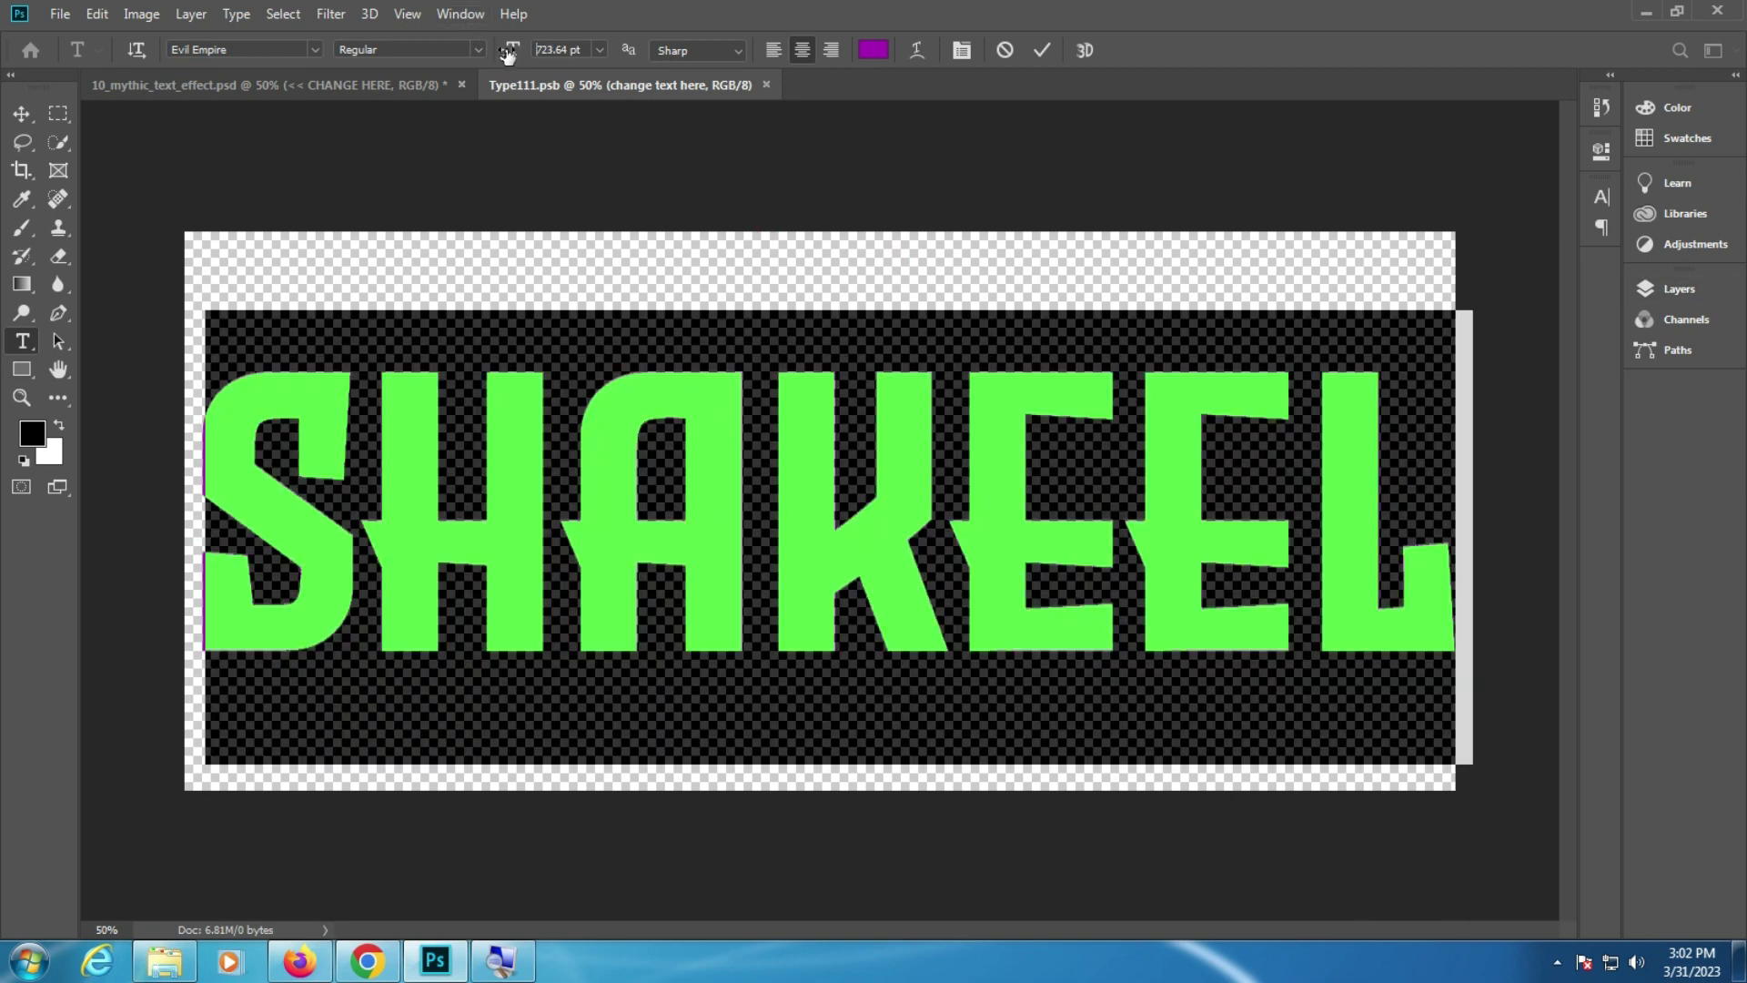
{"action": "left_click_drag", "start_coordinate": [508, 55], "coordinate": [480, 56]}
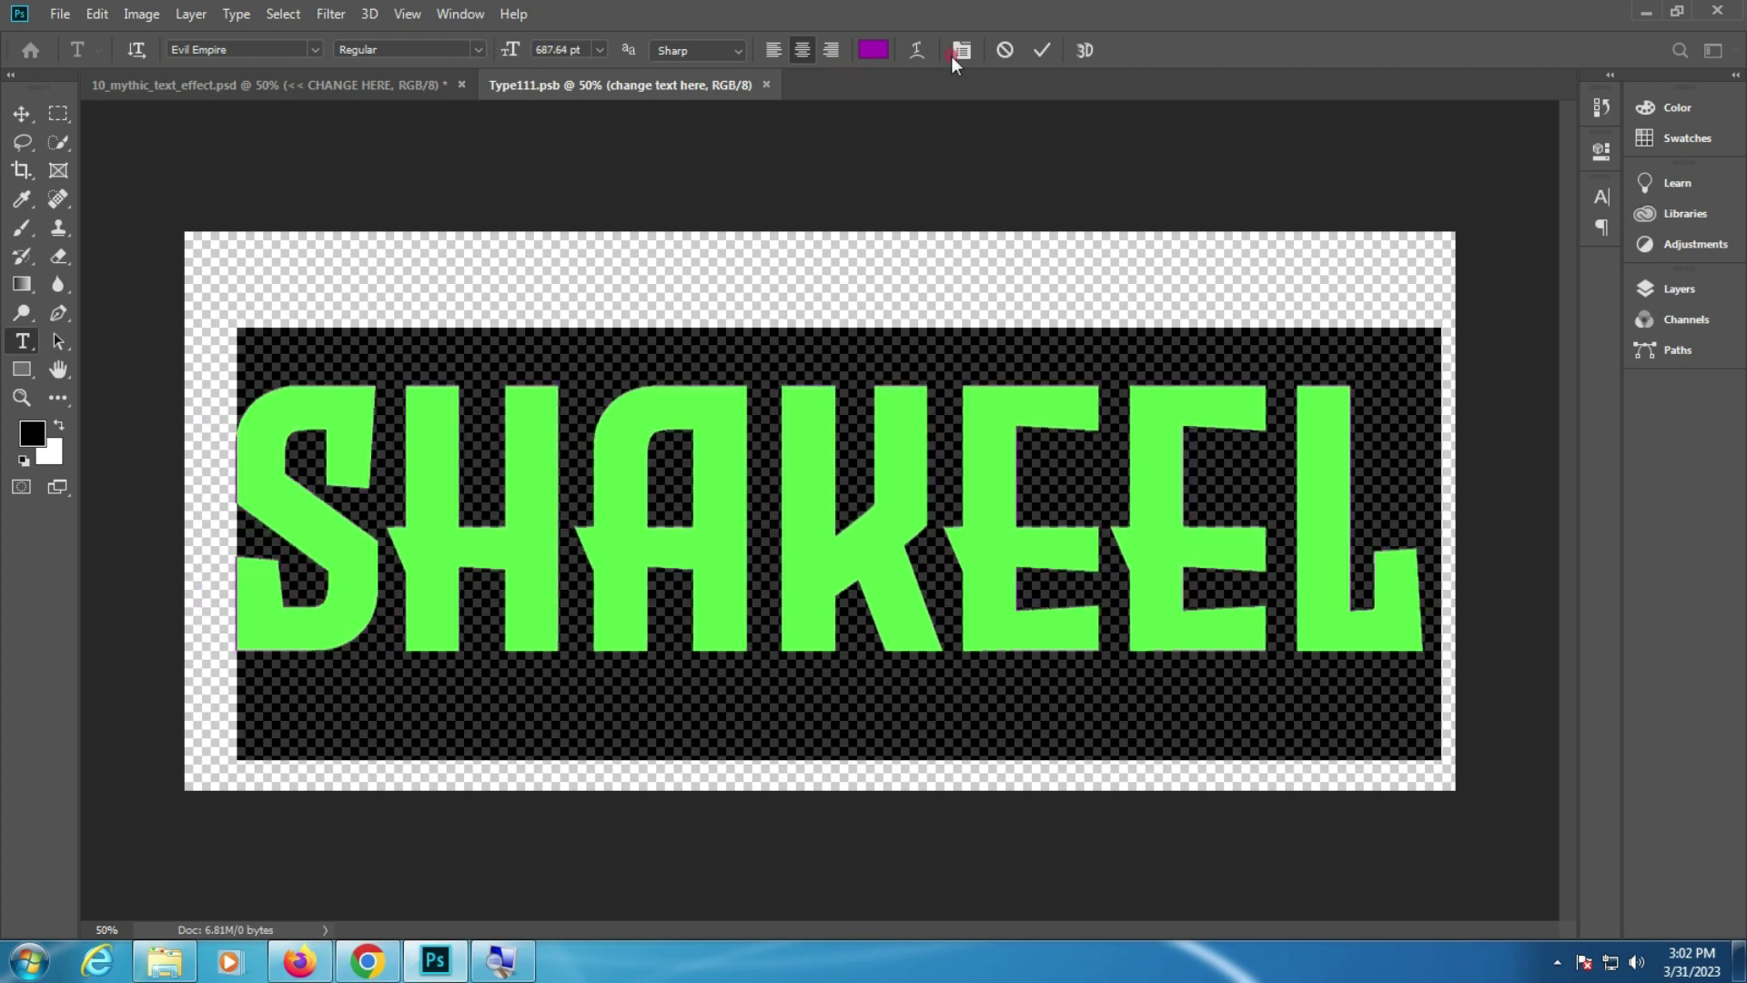
{"action": "left_click", "coordinate": [1043, 50]}
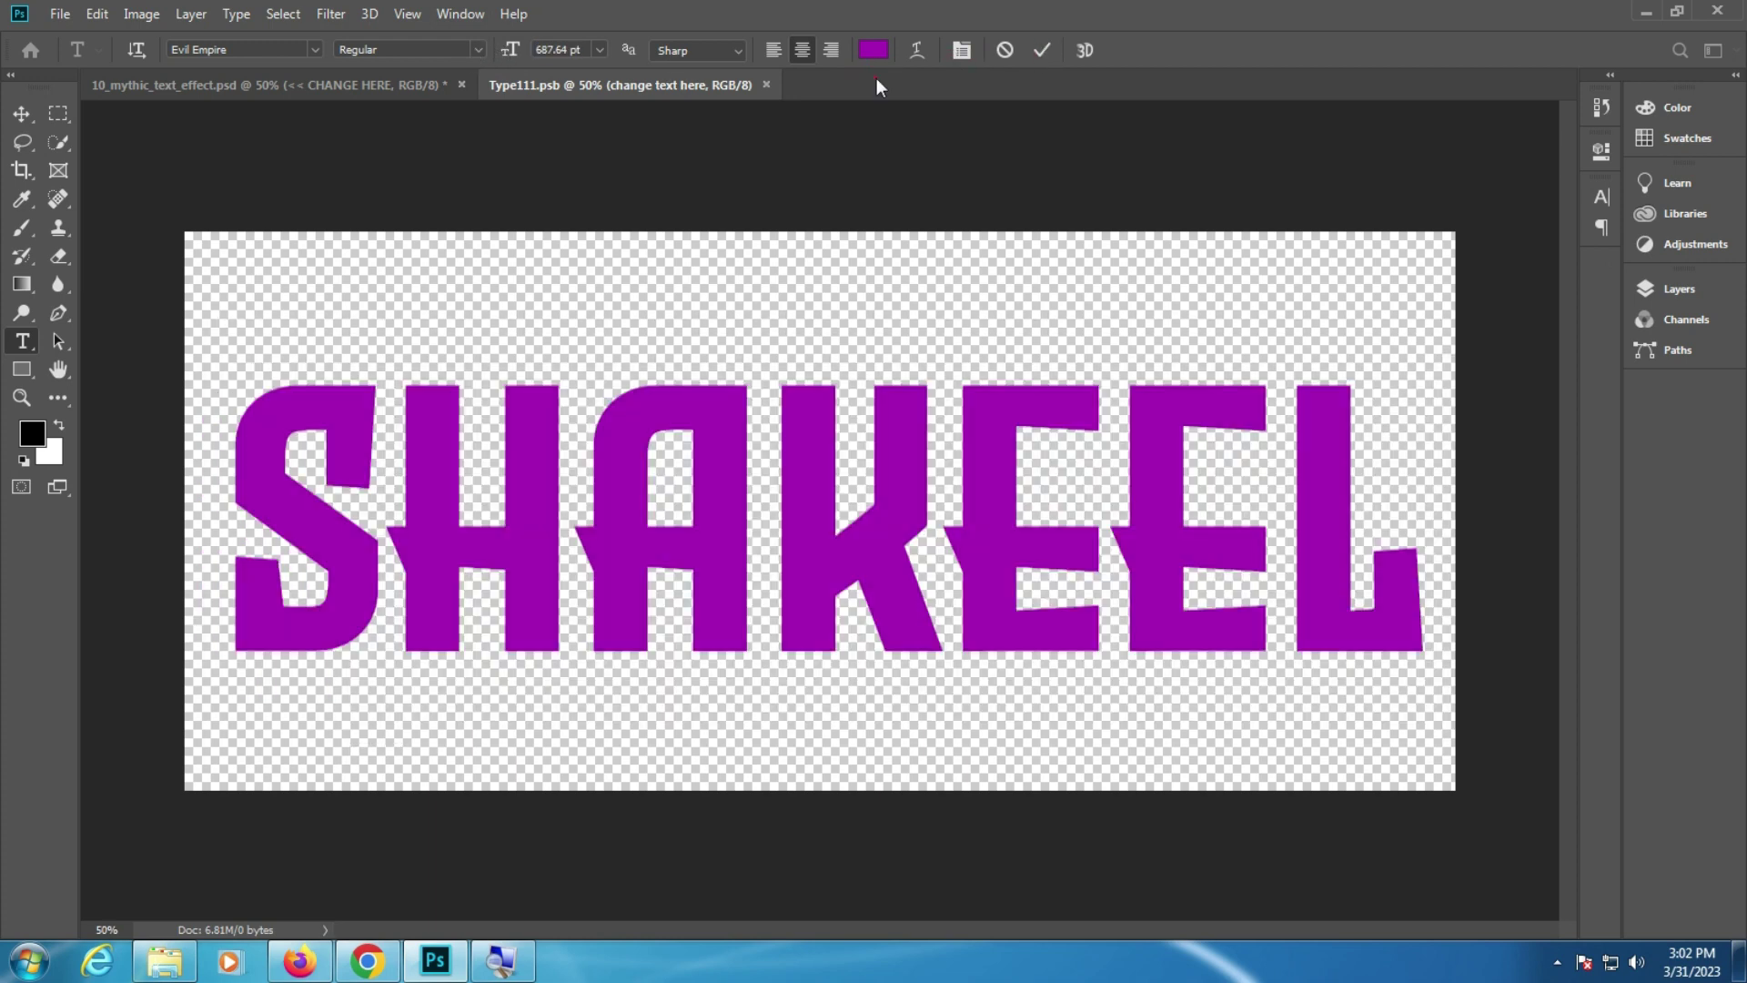
Step: Save and close the smart object, then view the SHAKEEL mockup fit on screen
{"action": "left_click", "coordinate": [60, 15]}
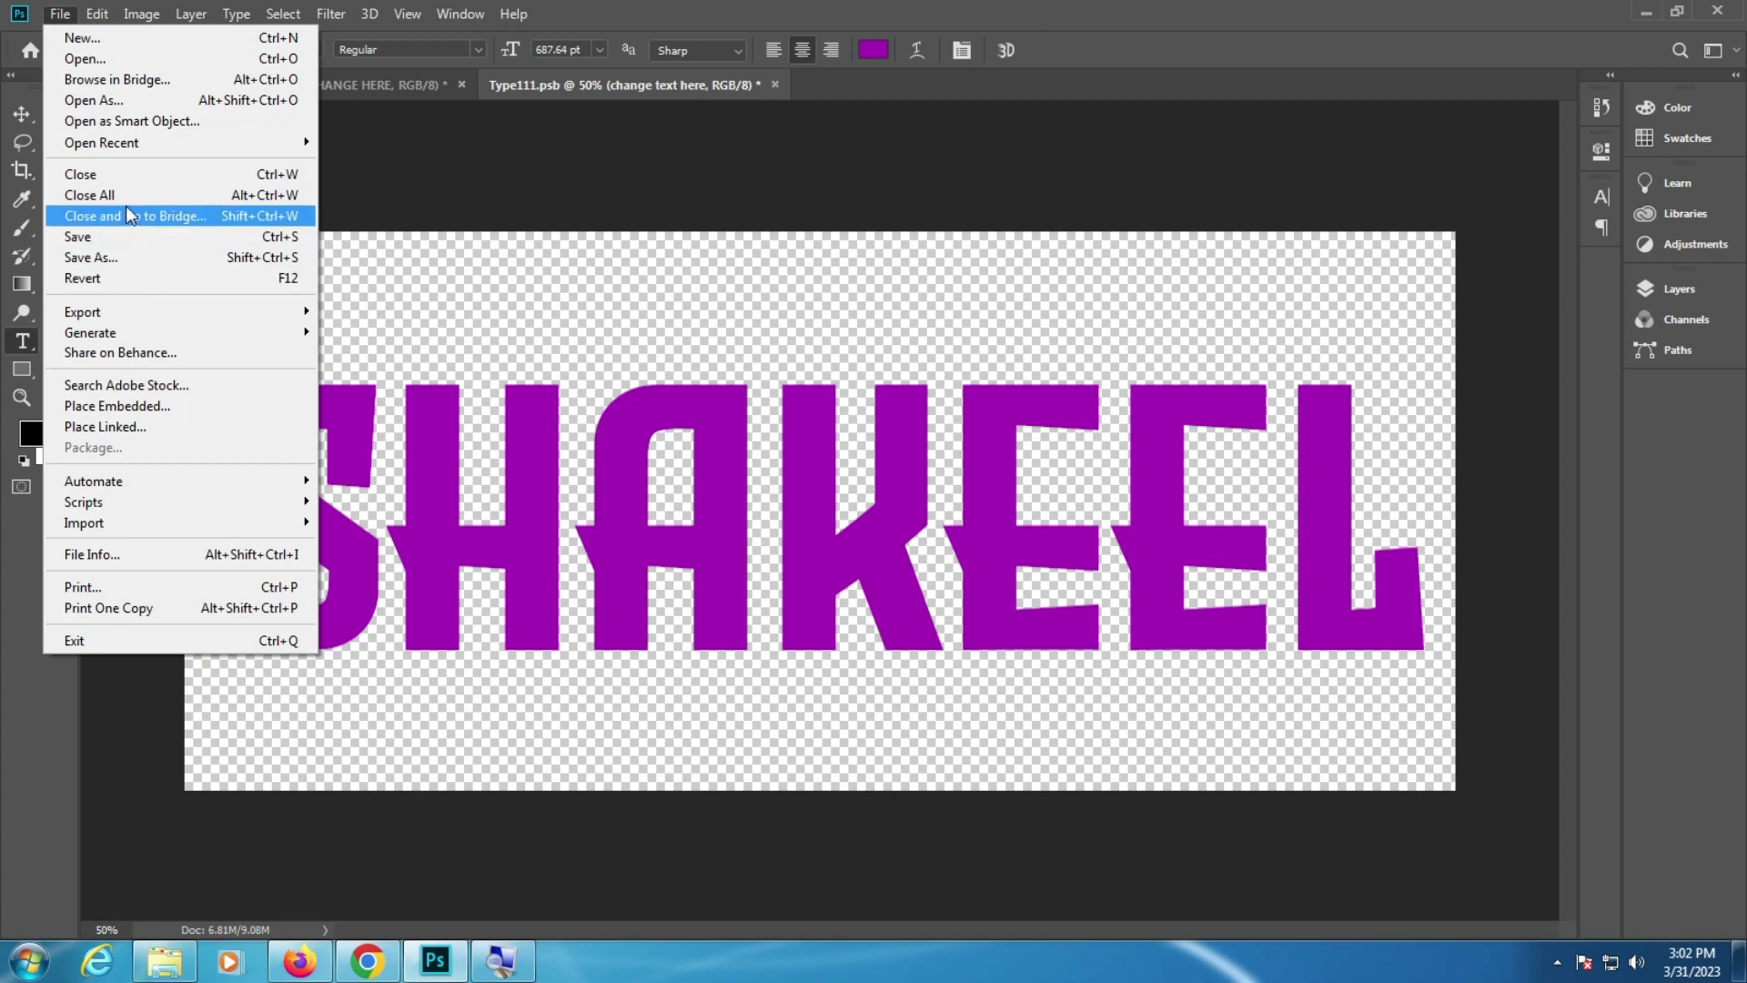
{"action": "left_click", "coordinate": [87, 241]}
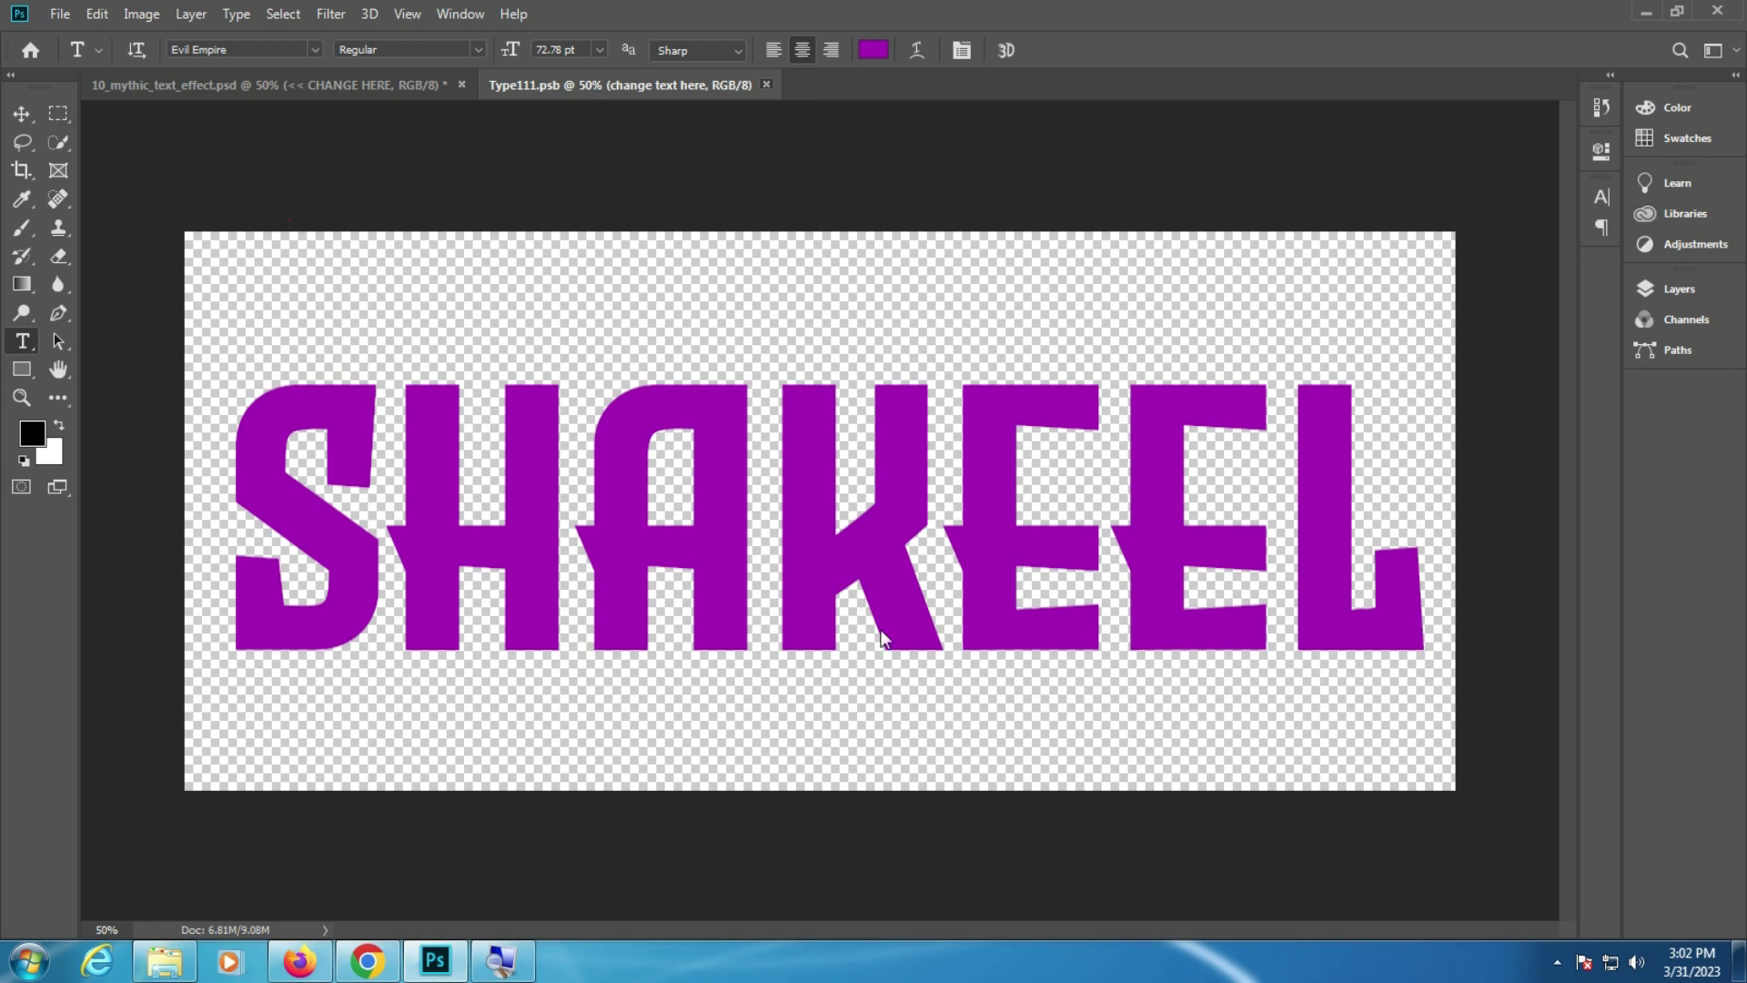
{"action": "key", "text": "ctrl+w"}
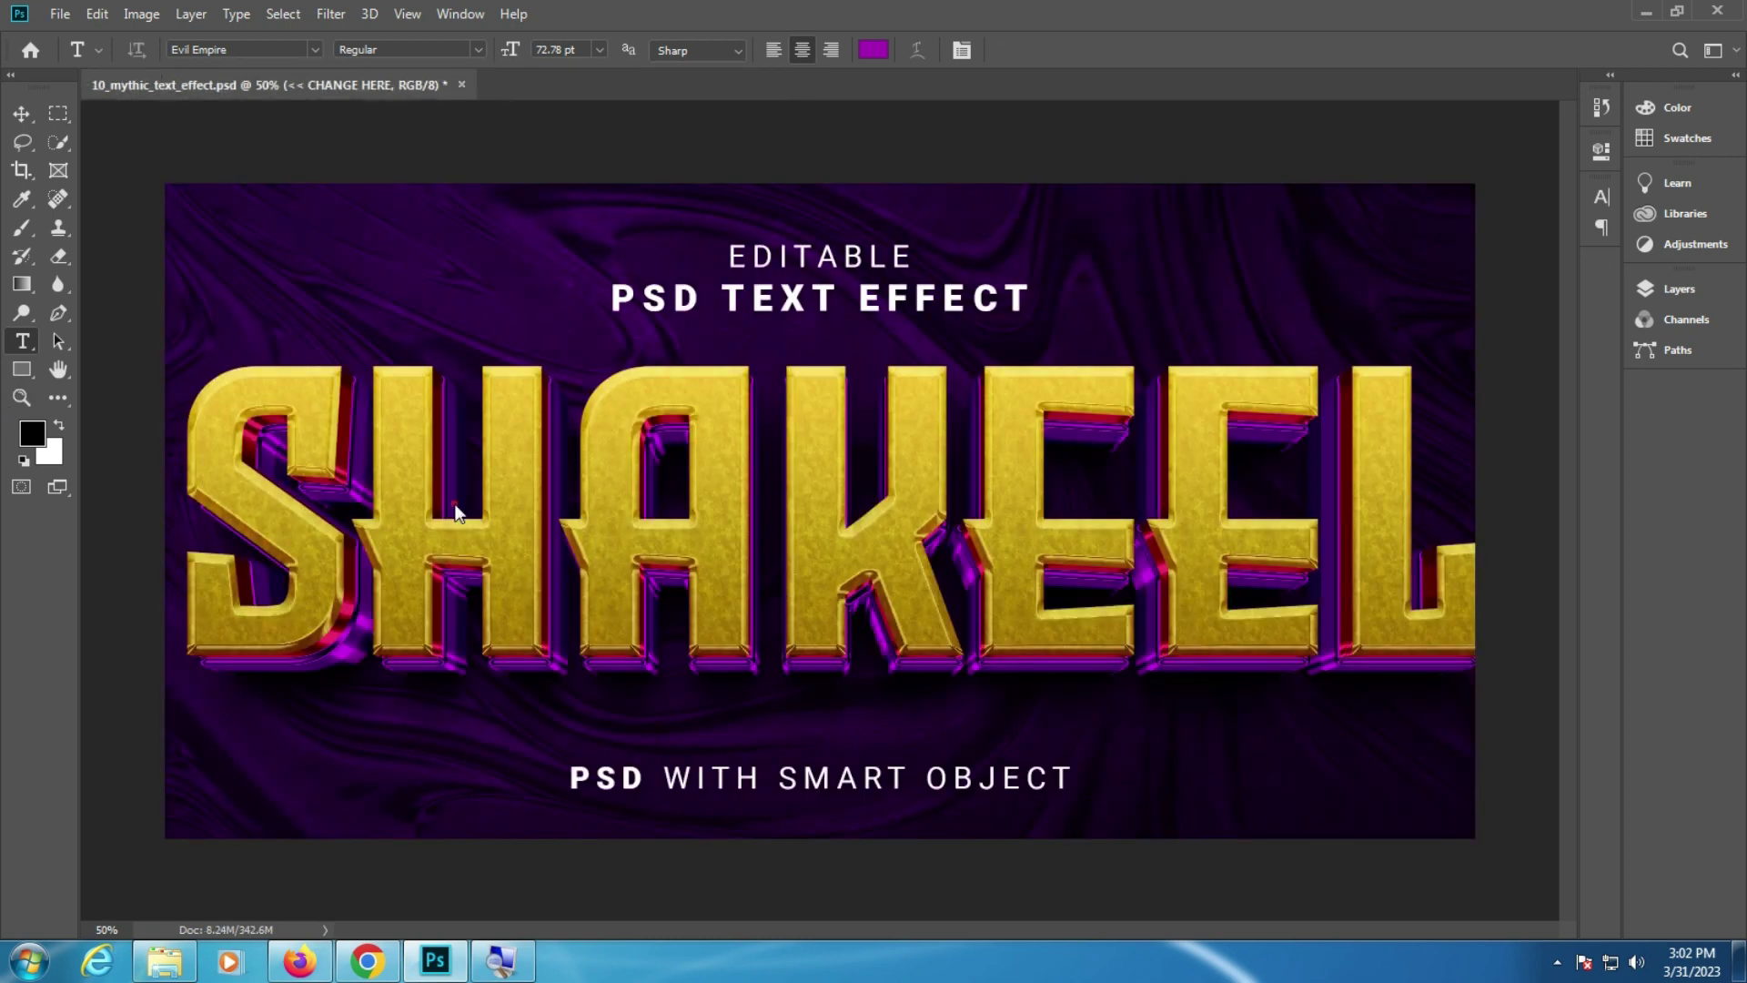
{"action": "key", "text": "z"}
{"action": "left_click", "coordinate": [838, 515]}
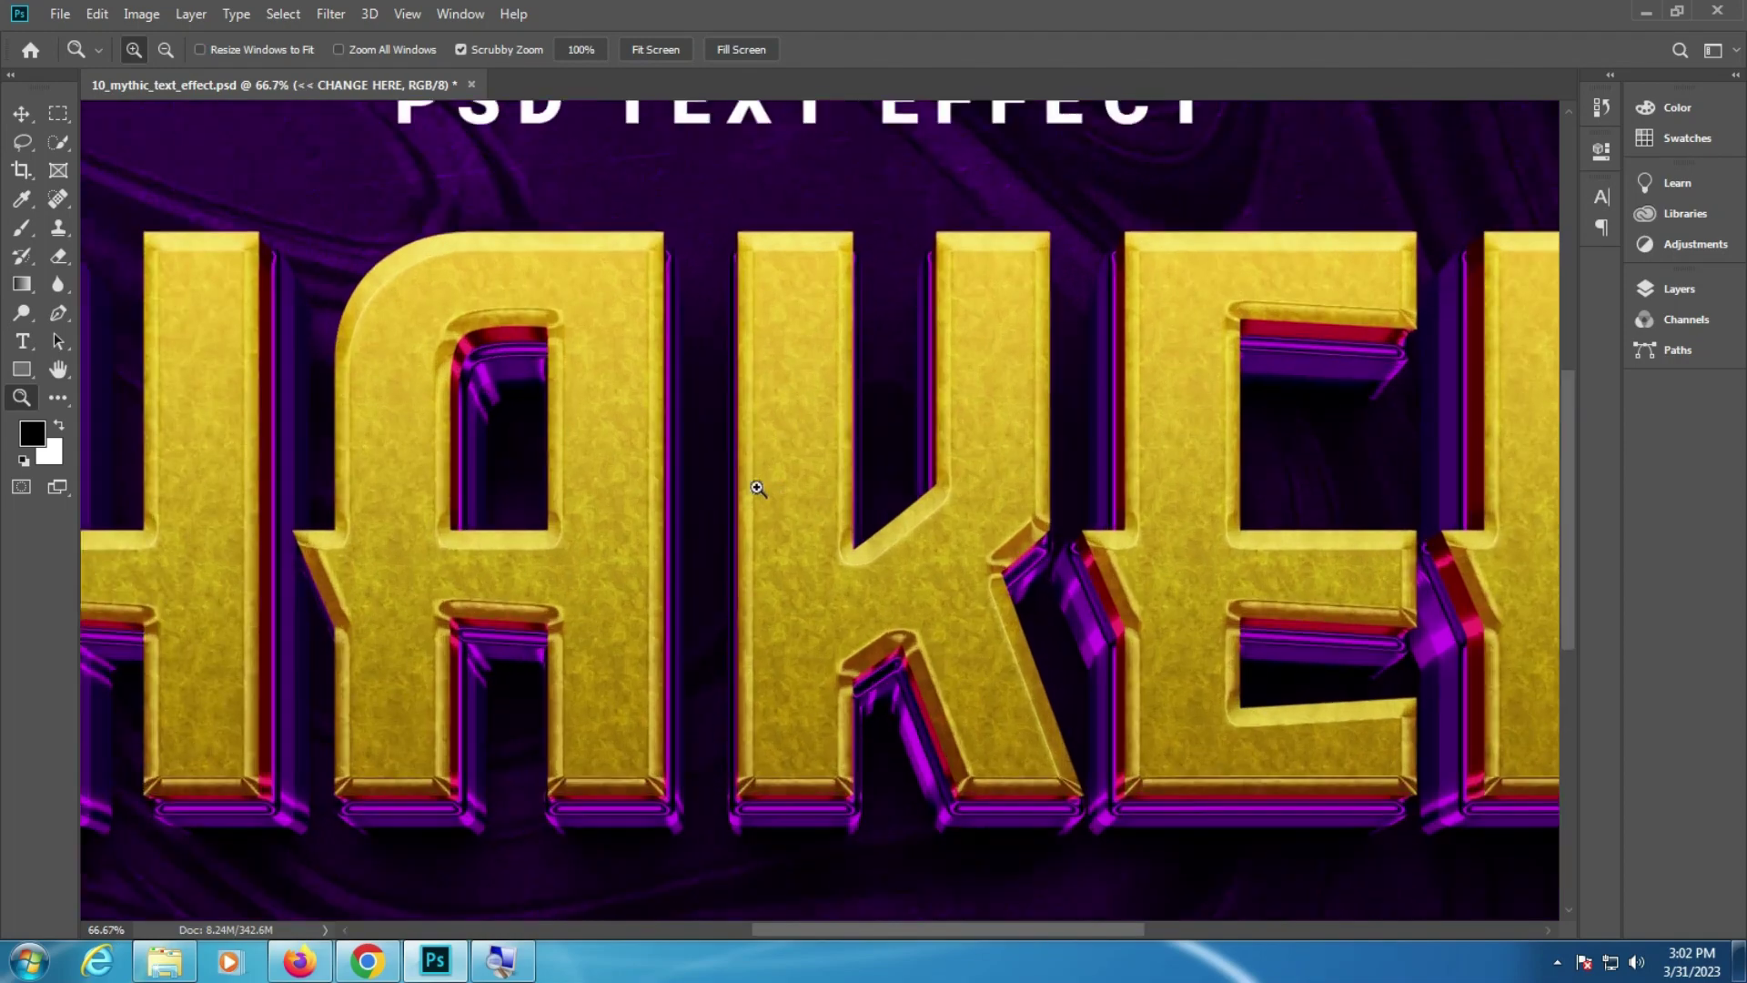
{"action": "right_click", "coordinate": [757, 488]}
{"action": "left_click", "coordinate": [792, 500]}
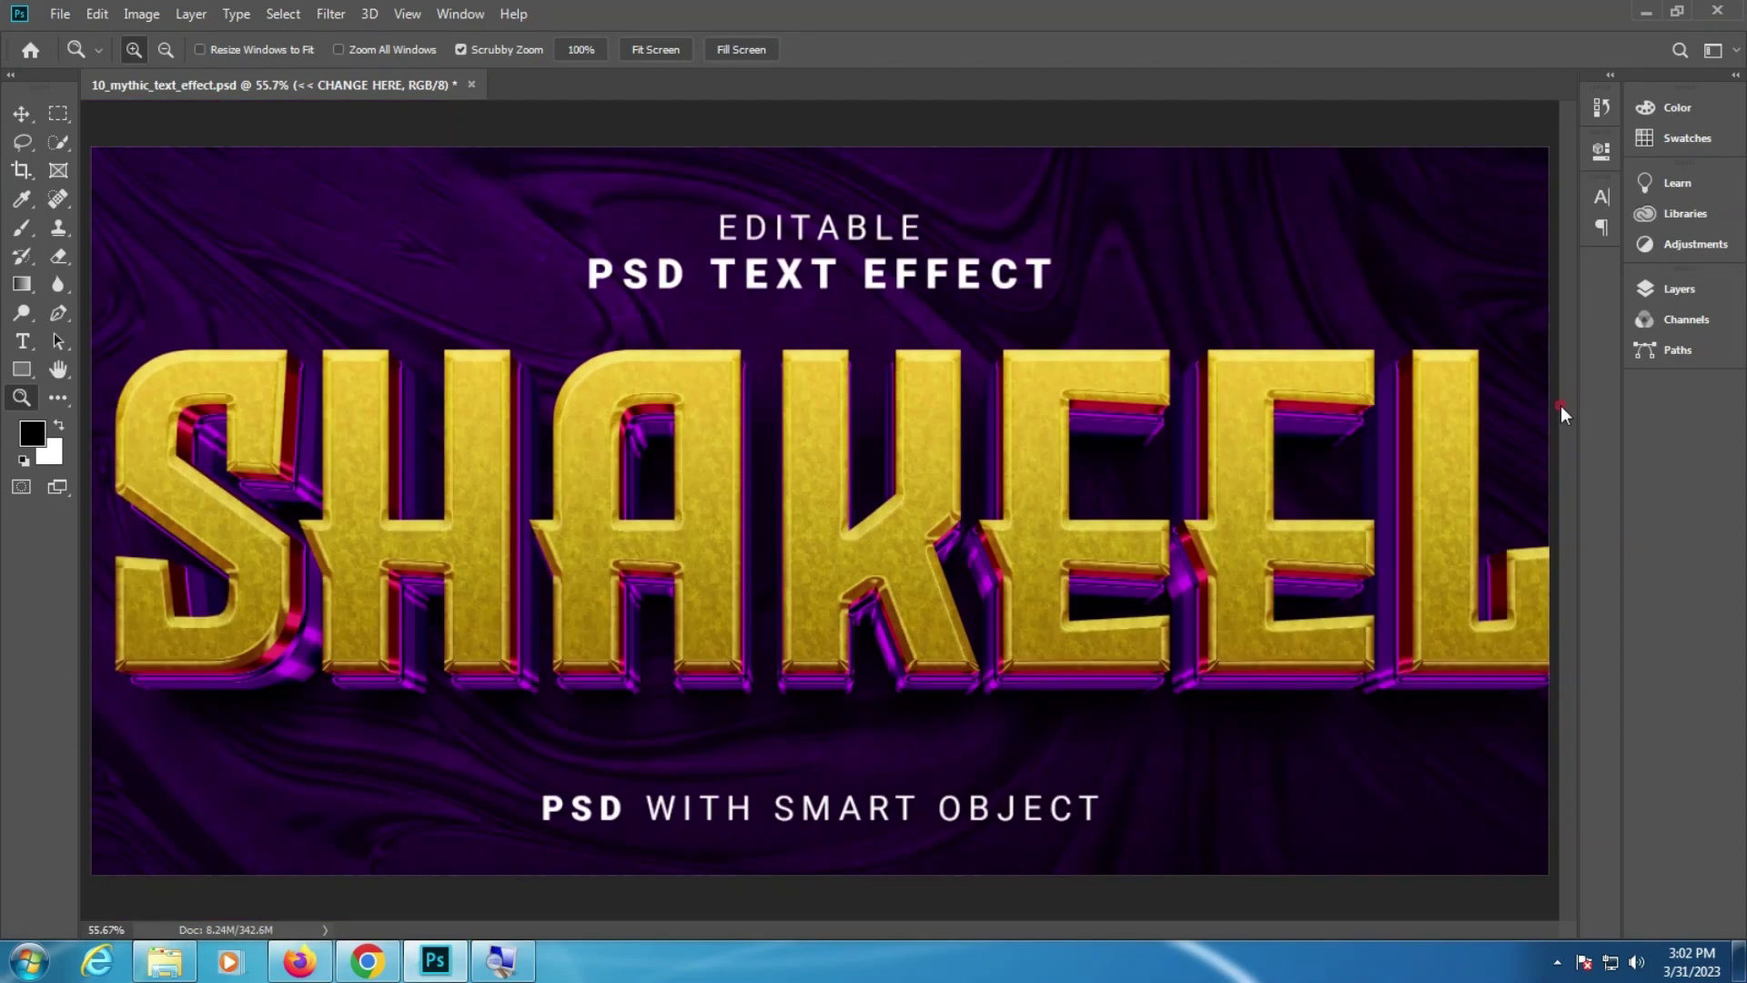
Step: Close the mythic mockup without saving changes
{"action": "left_click", "coordinate": [1680, 292]}
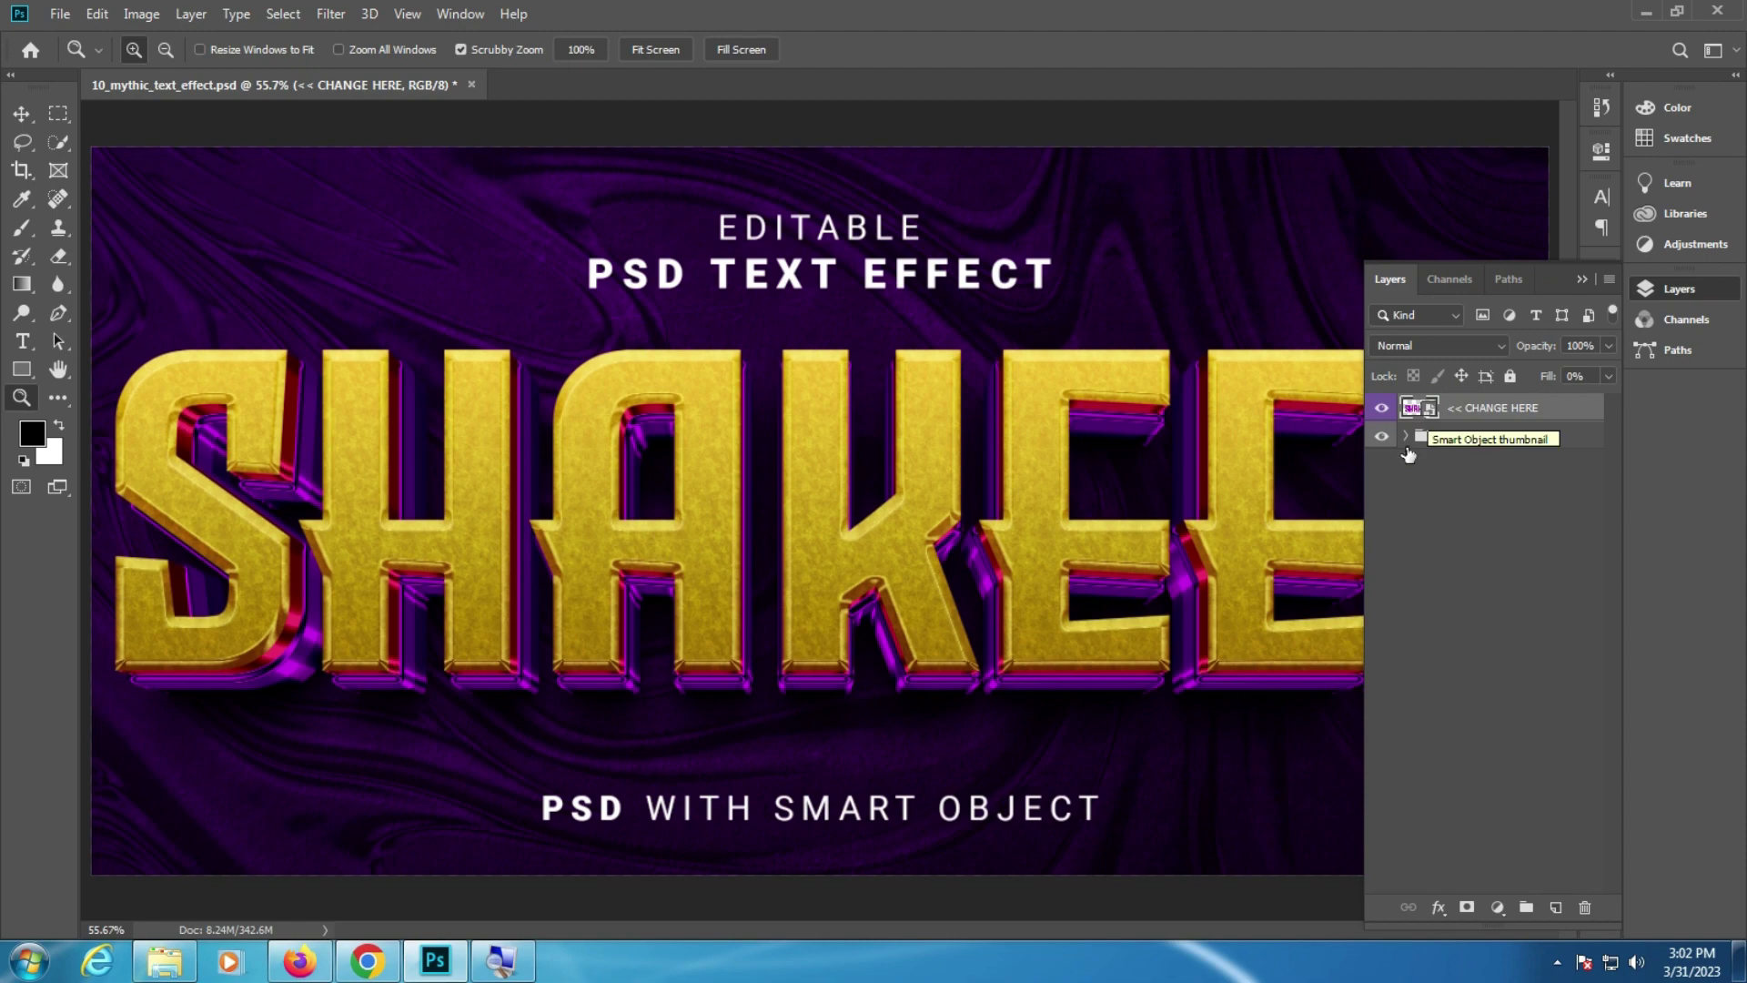
{"action": "left_click", "coordinate": [474, 85]}
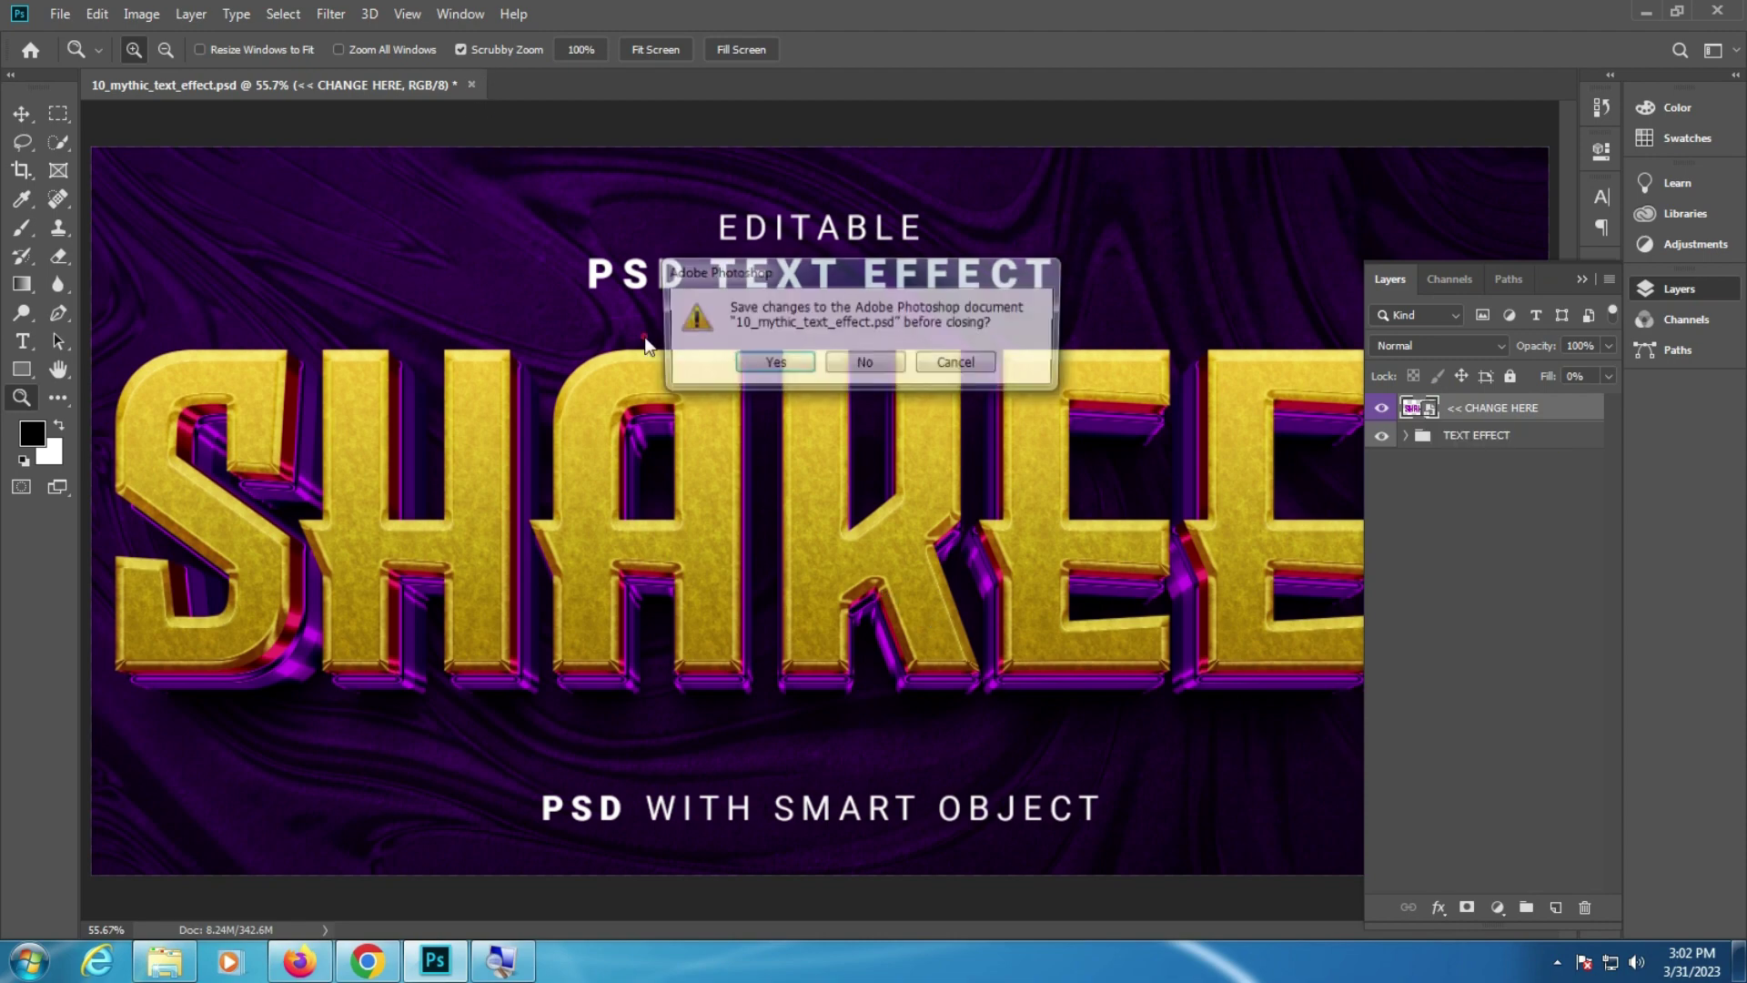
{"action": "left_click", "coordinate": [863, 364]}
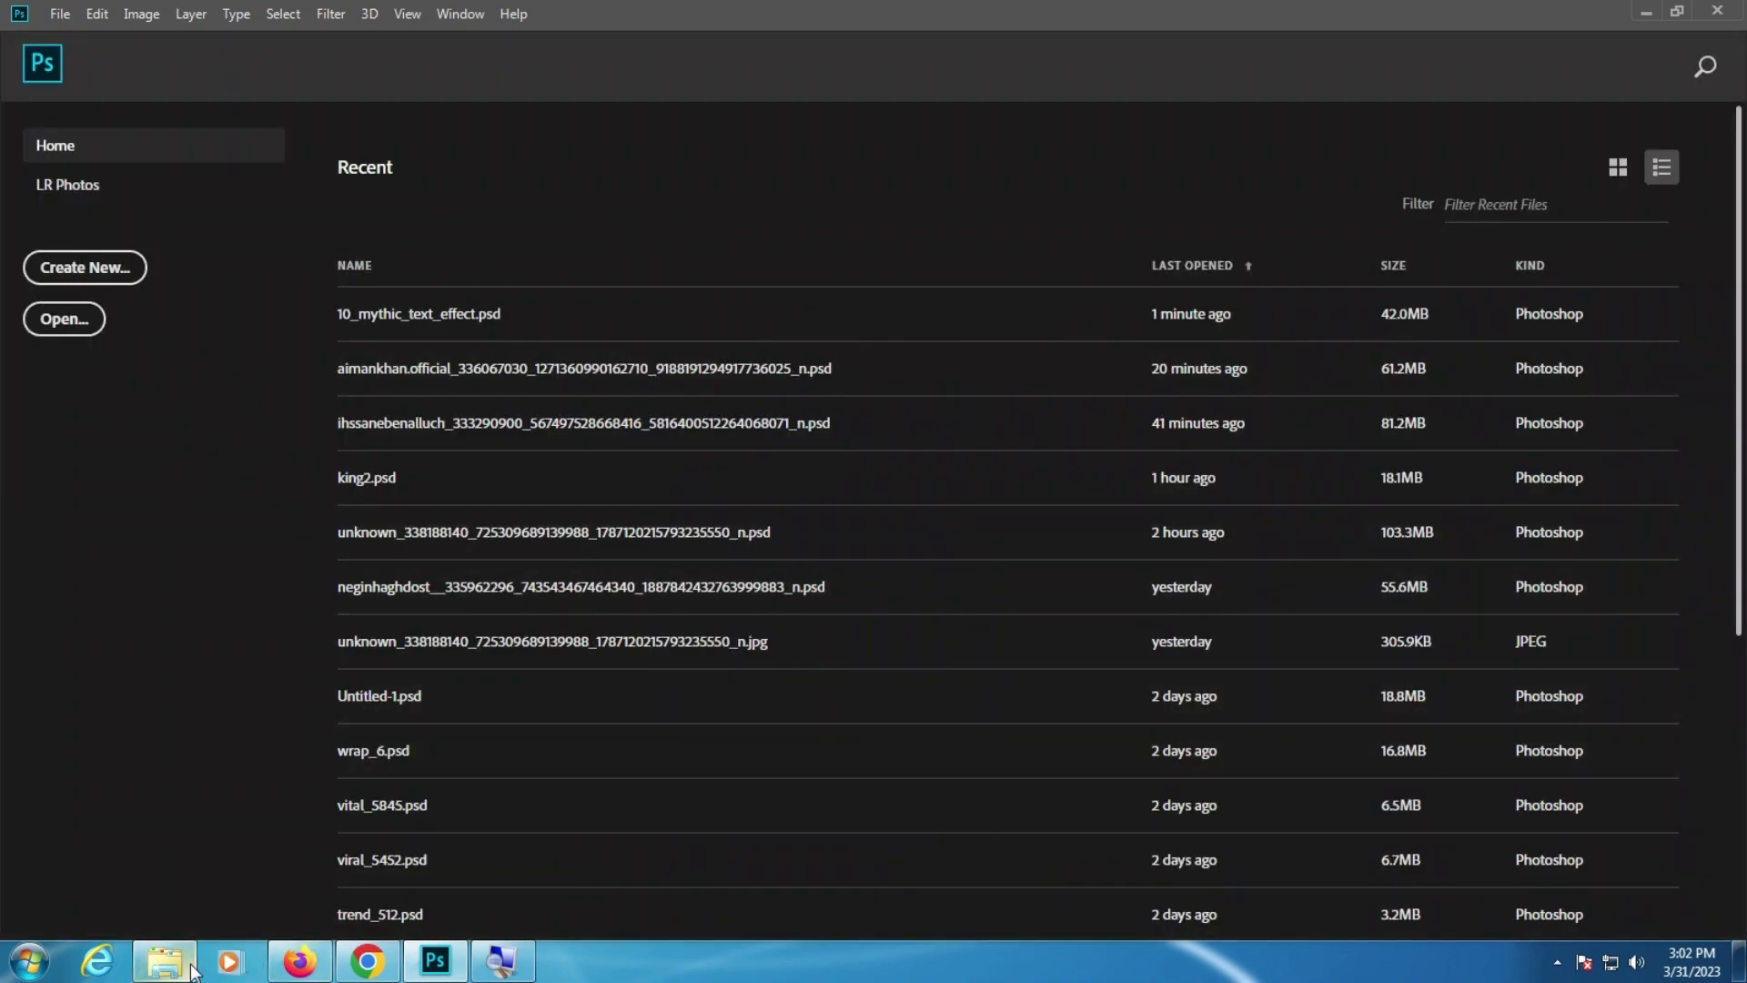
Step: Open action_blue_0113.psd and its Place your Text Here smart object, leaving missing fonts unresolved
{"action": "left_click", "coordinate": [164, 960]}
{"action": "left_click", "coordinate": [788, 257]}
{"action": "double_click", "coordinate": [788, 257]}
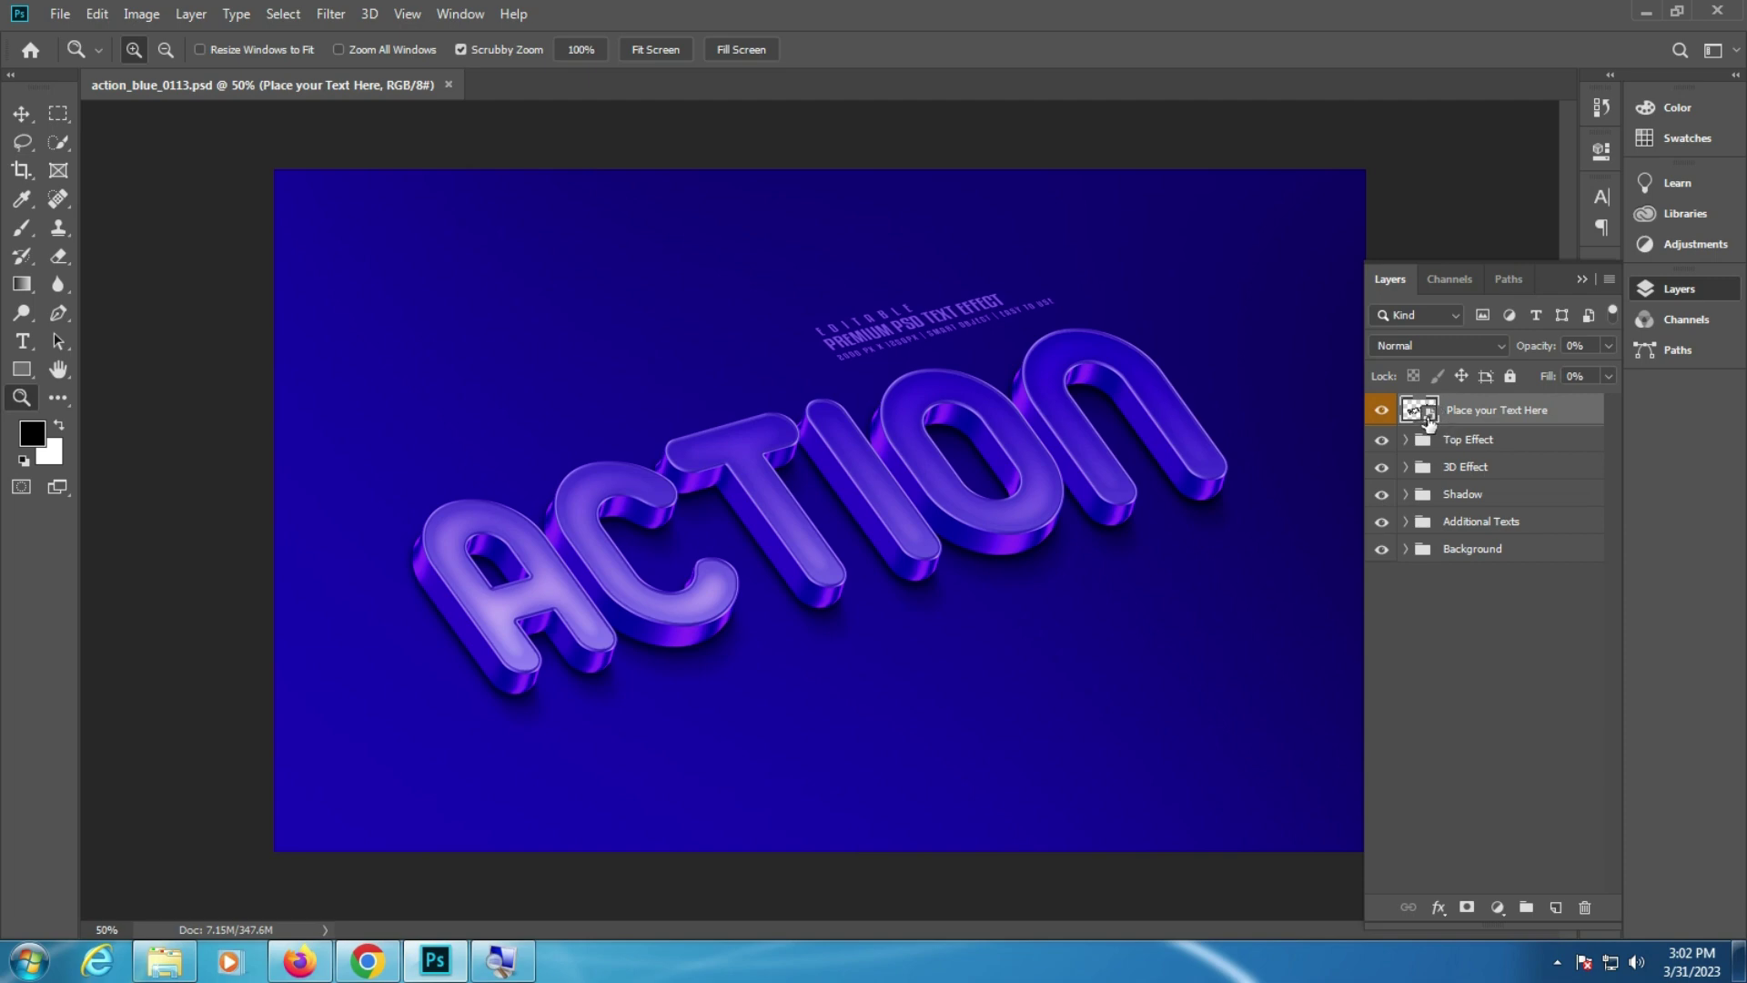
{"action": "double_click", "coordinate": [1425, 412]}
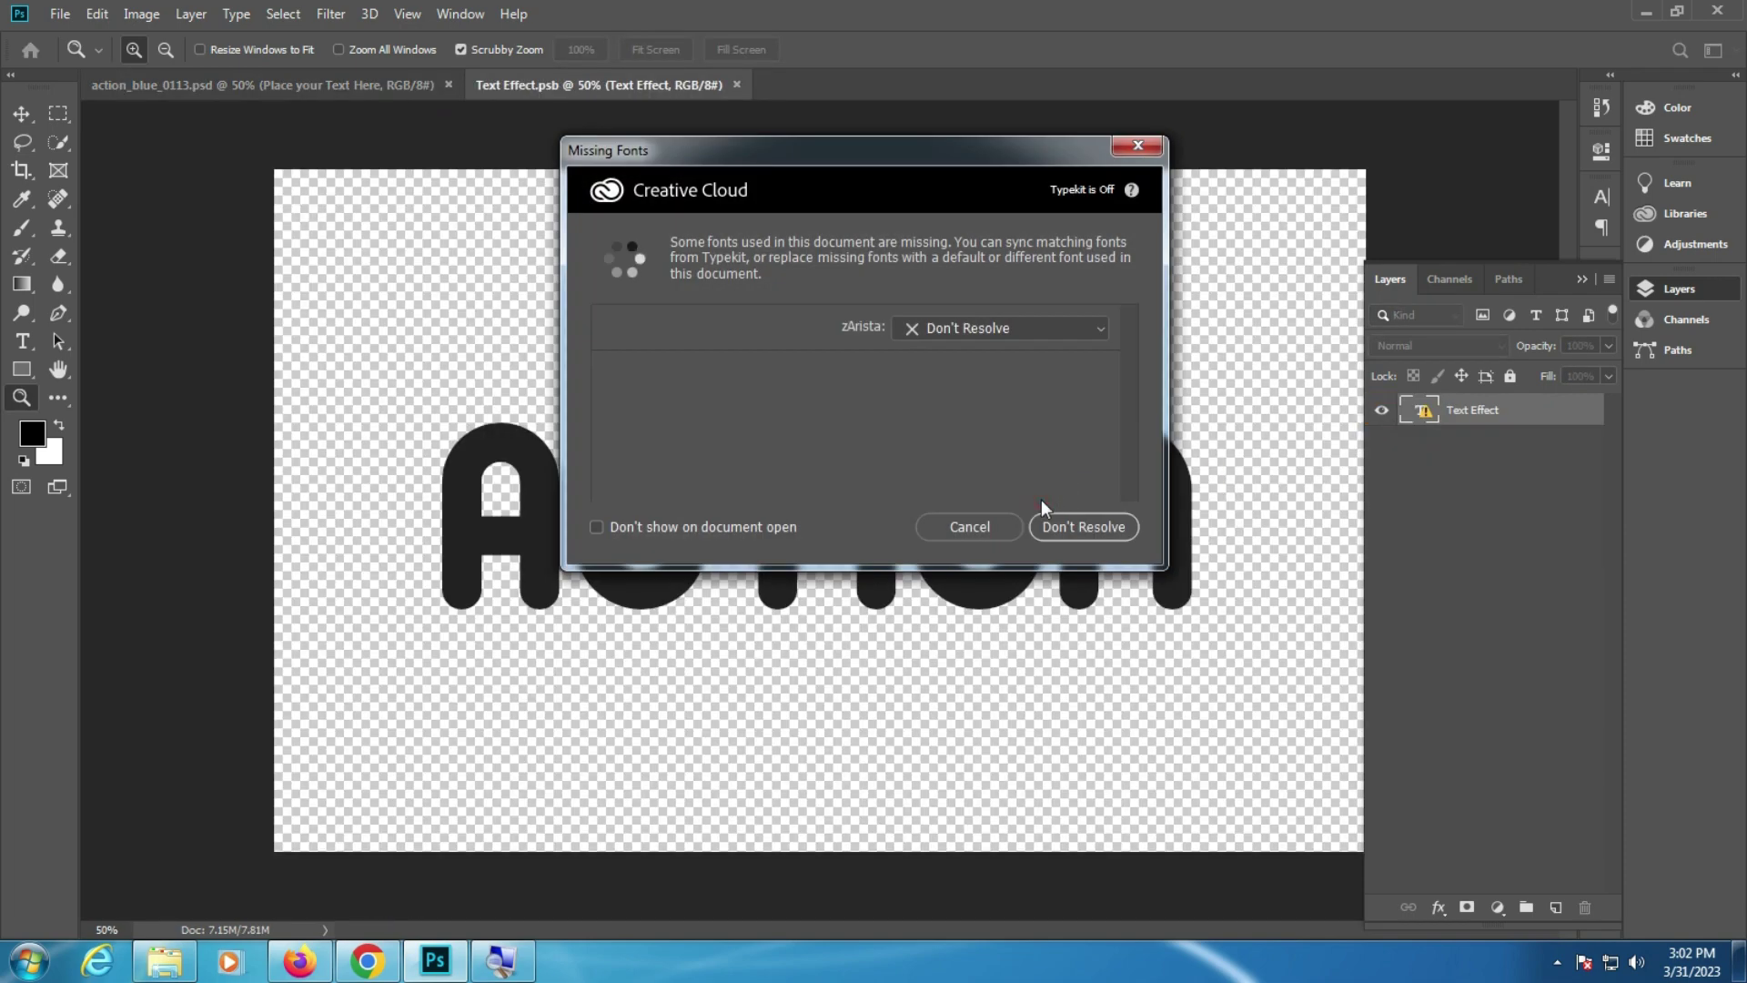
{"action": "left_click", "coordinate": [948, 527]}
{"action": "left_click", "coordinate": [24, 346]}
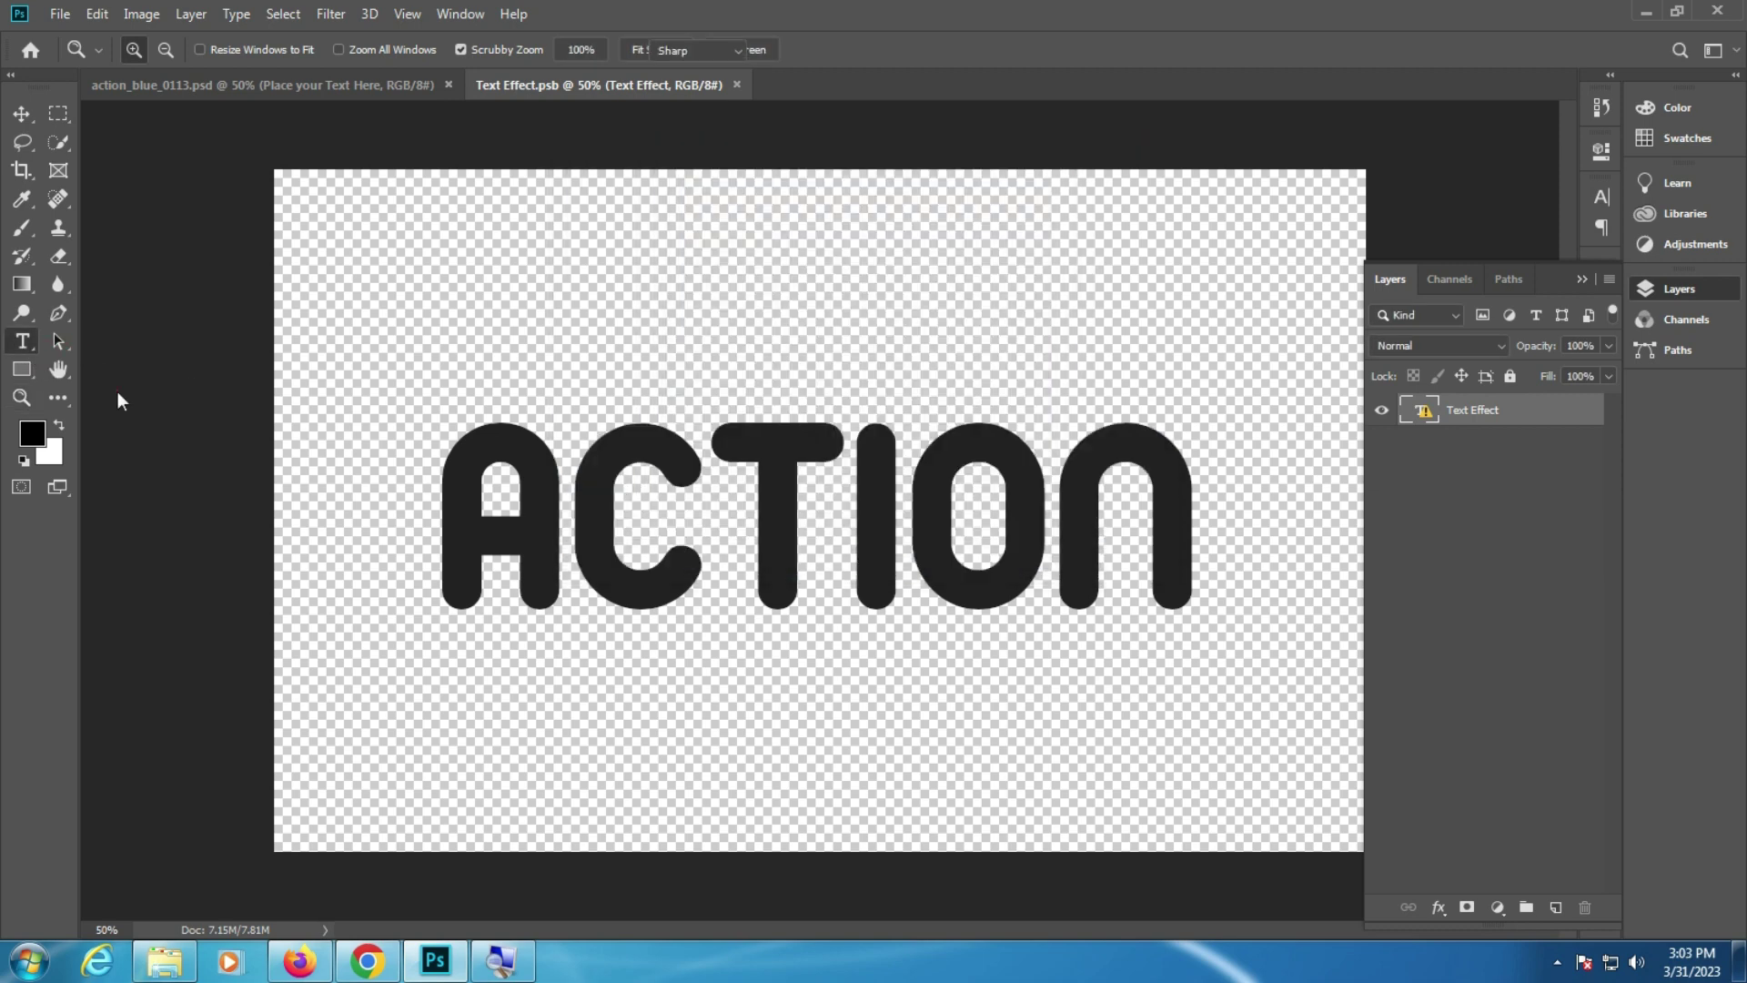
Step: Replace the ACTION placeholder text with QUEEN, accepting the font substitution
{"action": "left_click", "coordinate": [814, 542]}
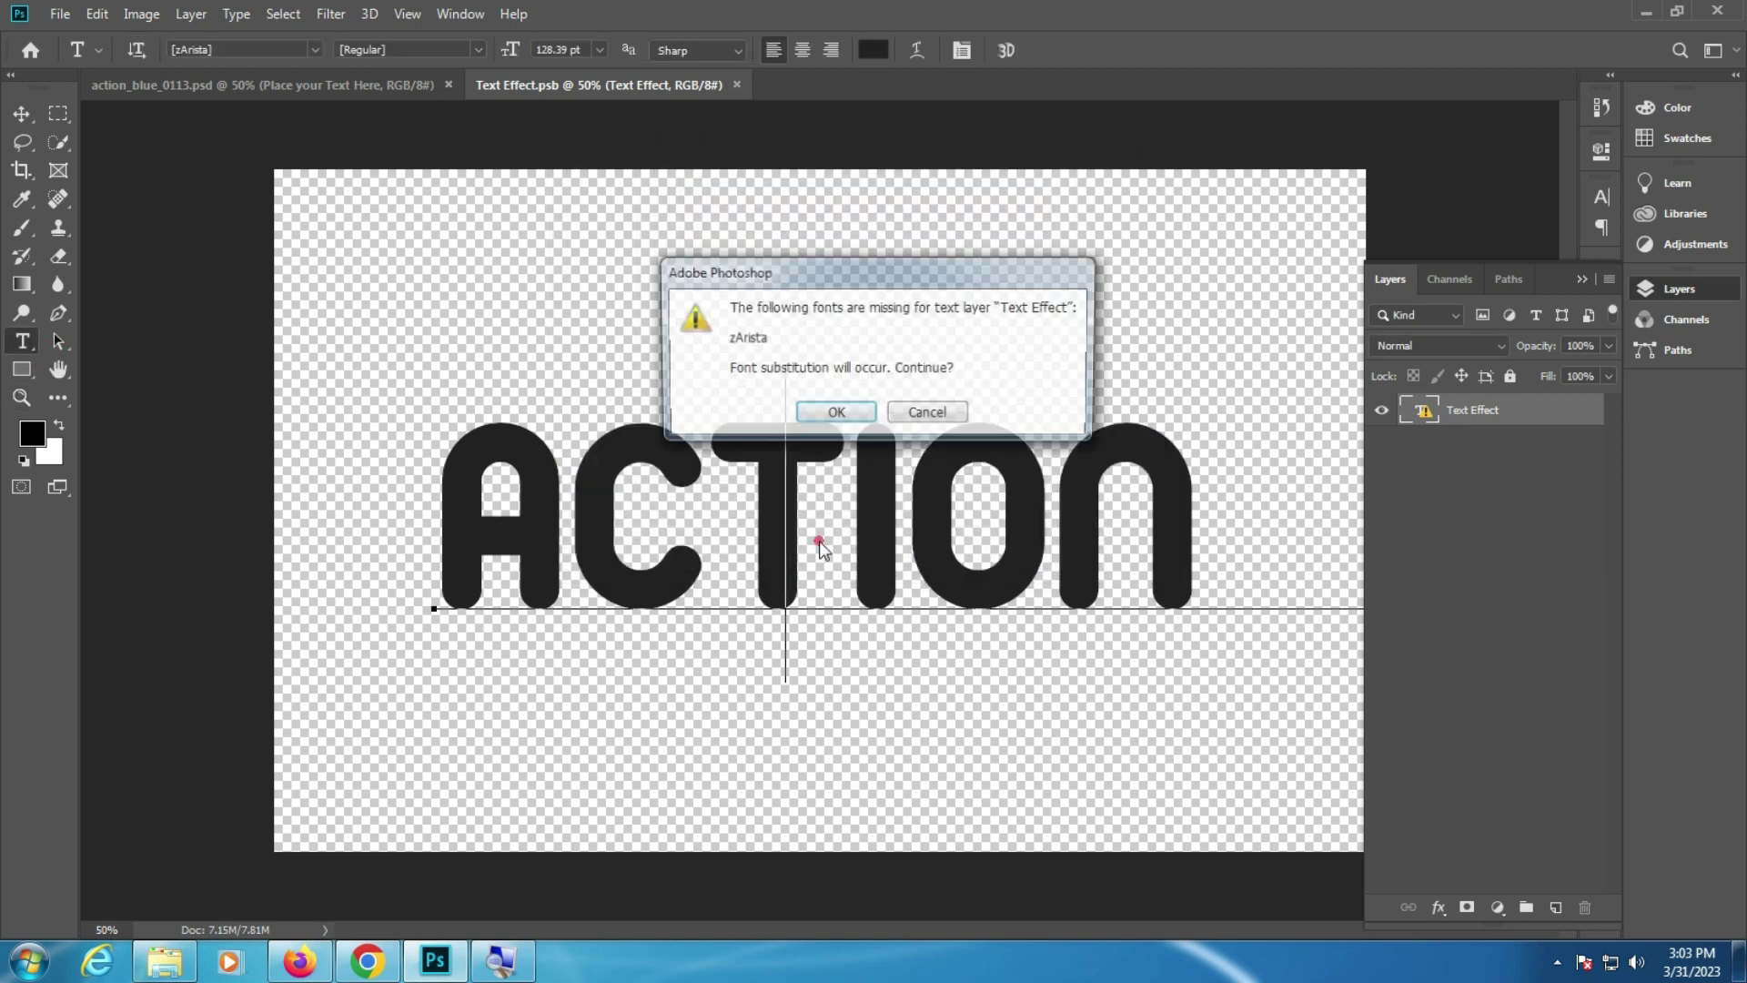
{"action": "left_click", "coordinate": [799, 416]}
{"action": "key", "text": "ctrl+a"}
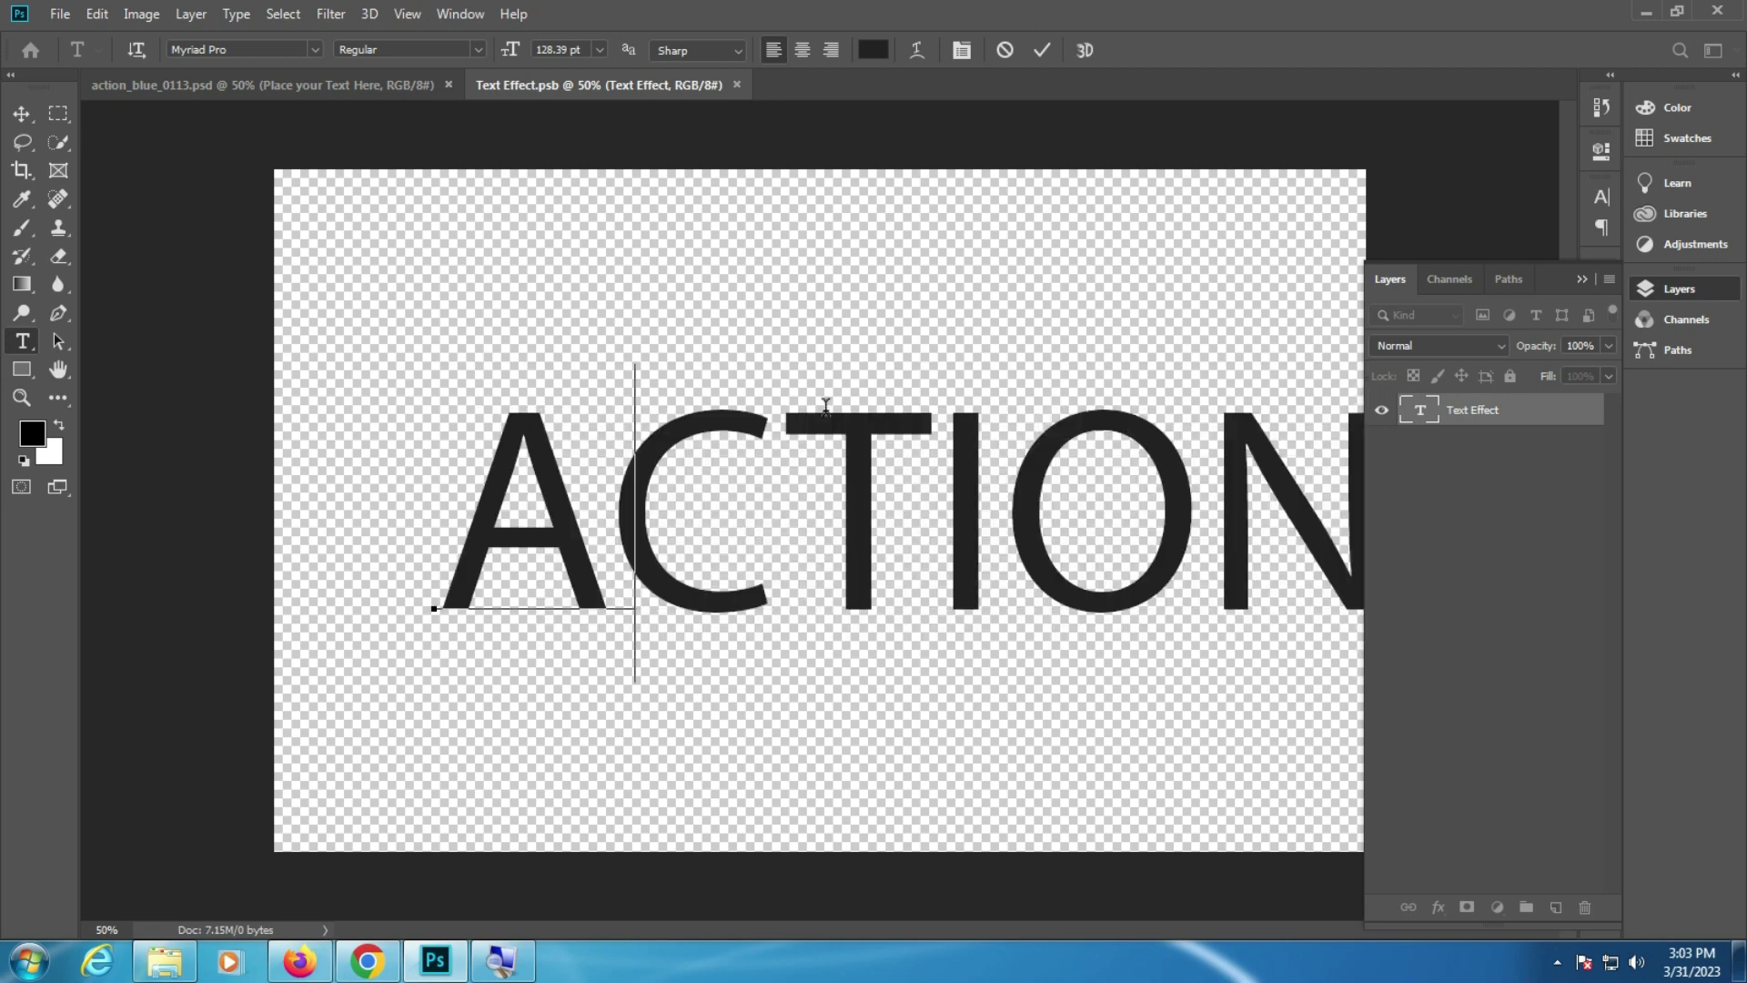
{"action": "type", "text": "QUEEN"}
Step: Set QUEEN in the Road Trip font and move it nearer the canvas centre
{"action": "key", "text": "ctrl+a"}
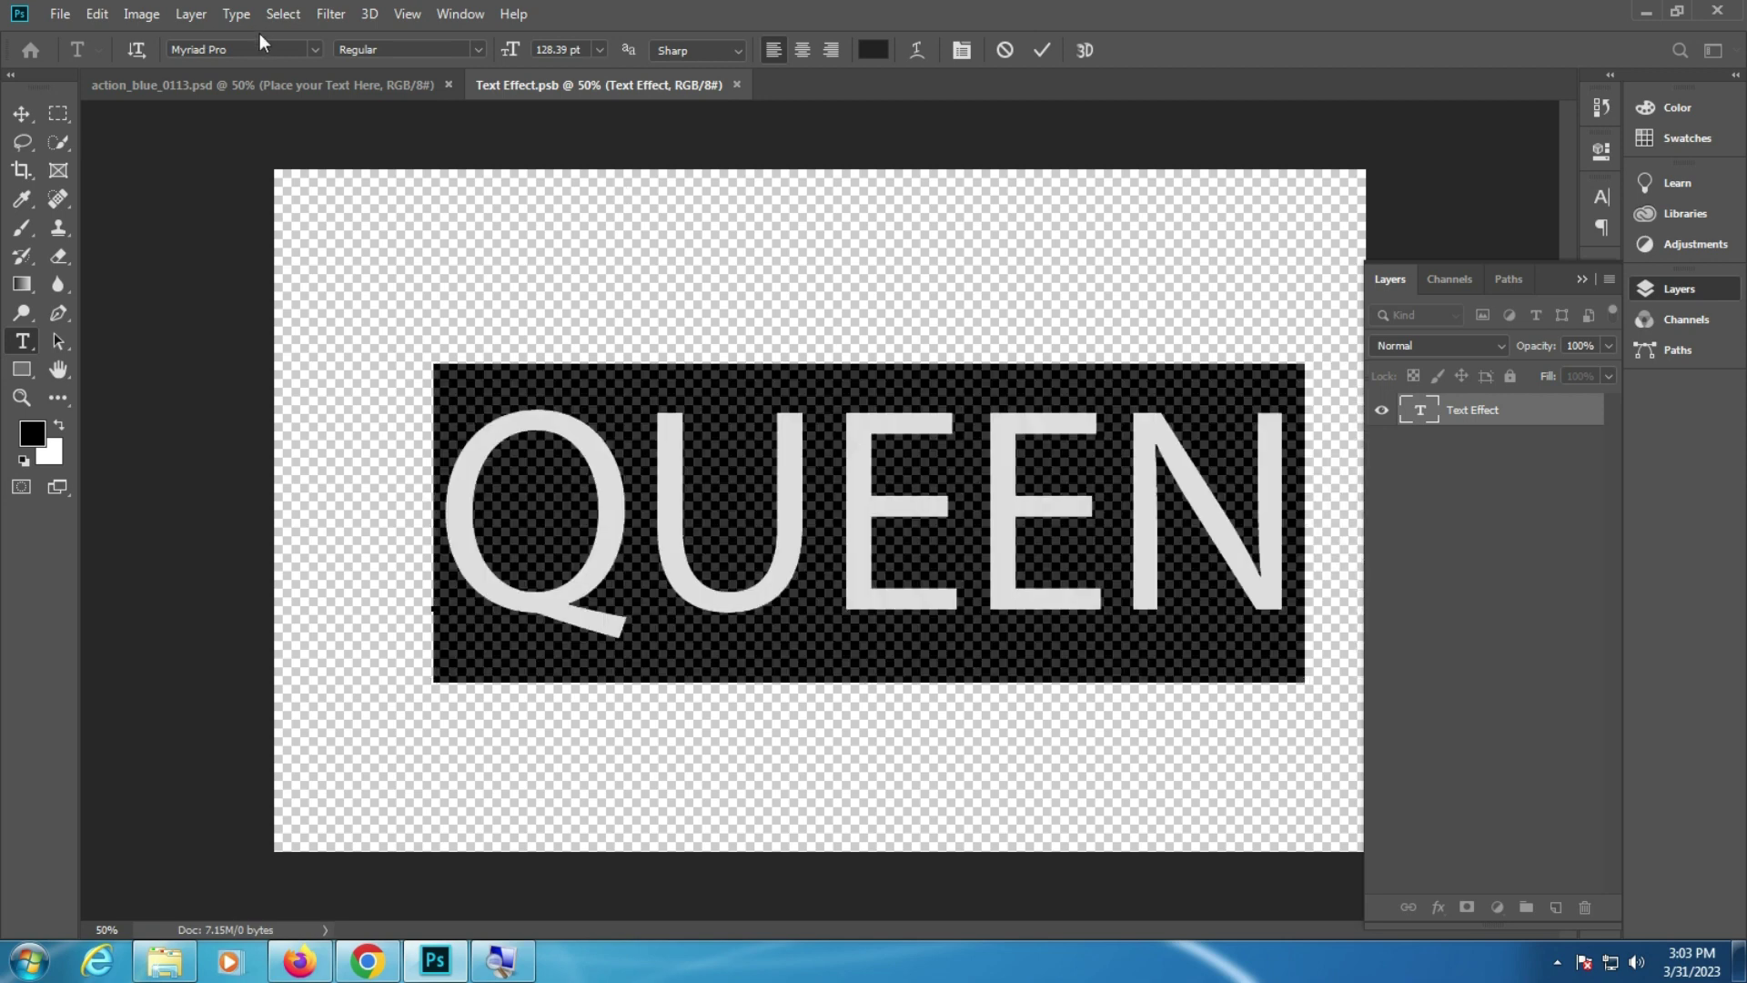
{"action": "left_click", "coordinate": [284, 50]}
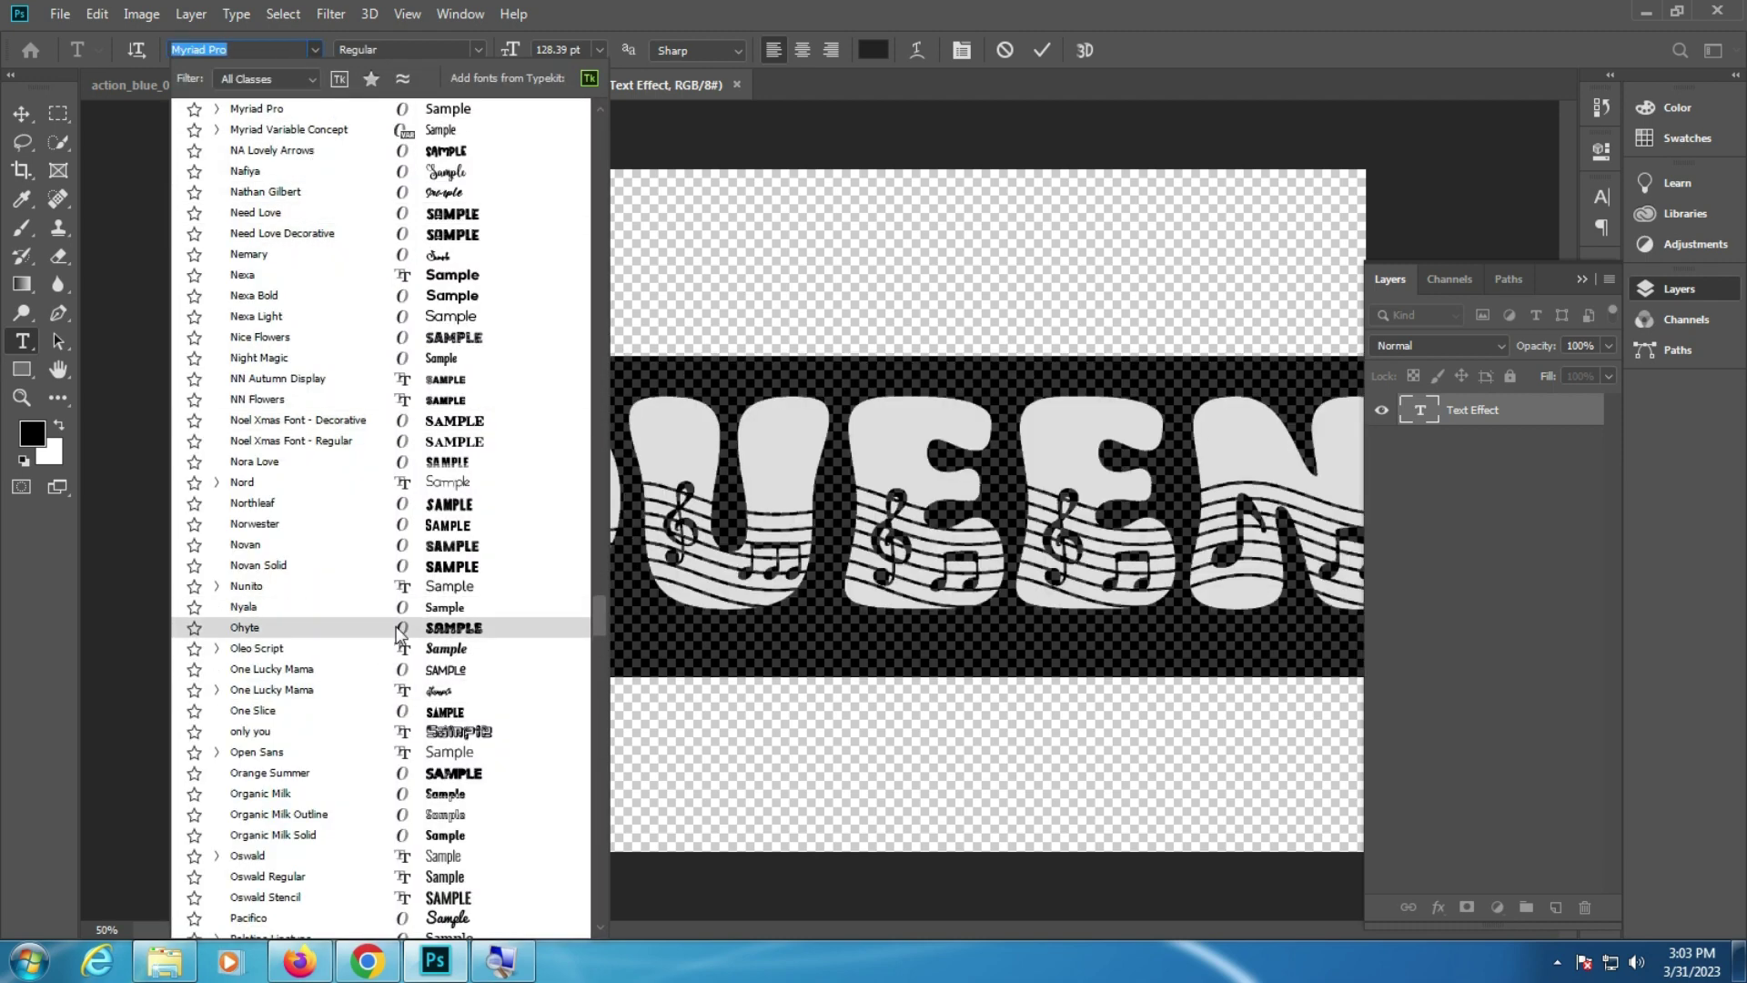
{"action": "scroll", "coordinate": [397, 634], "scroll_direction": "down", "scroll_amount": 2}
{"action": "scroll", "coordinate": [409, 628], "scroll_direction": "down", "scroll_amount": 4}
{"action": "scroll", "coordinate": [419, 619], "scroll_direction": "down", "scroll_amount": 2}
{"action": "scroll", "coordinate": [428, 610], "scroll_direction": "down", "scroll_amount": 3}
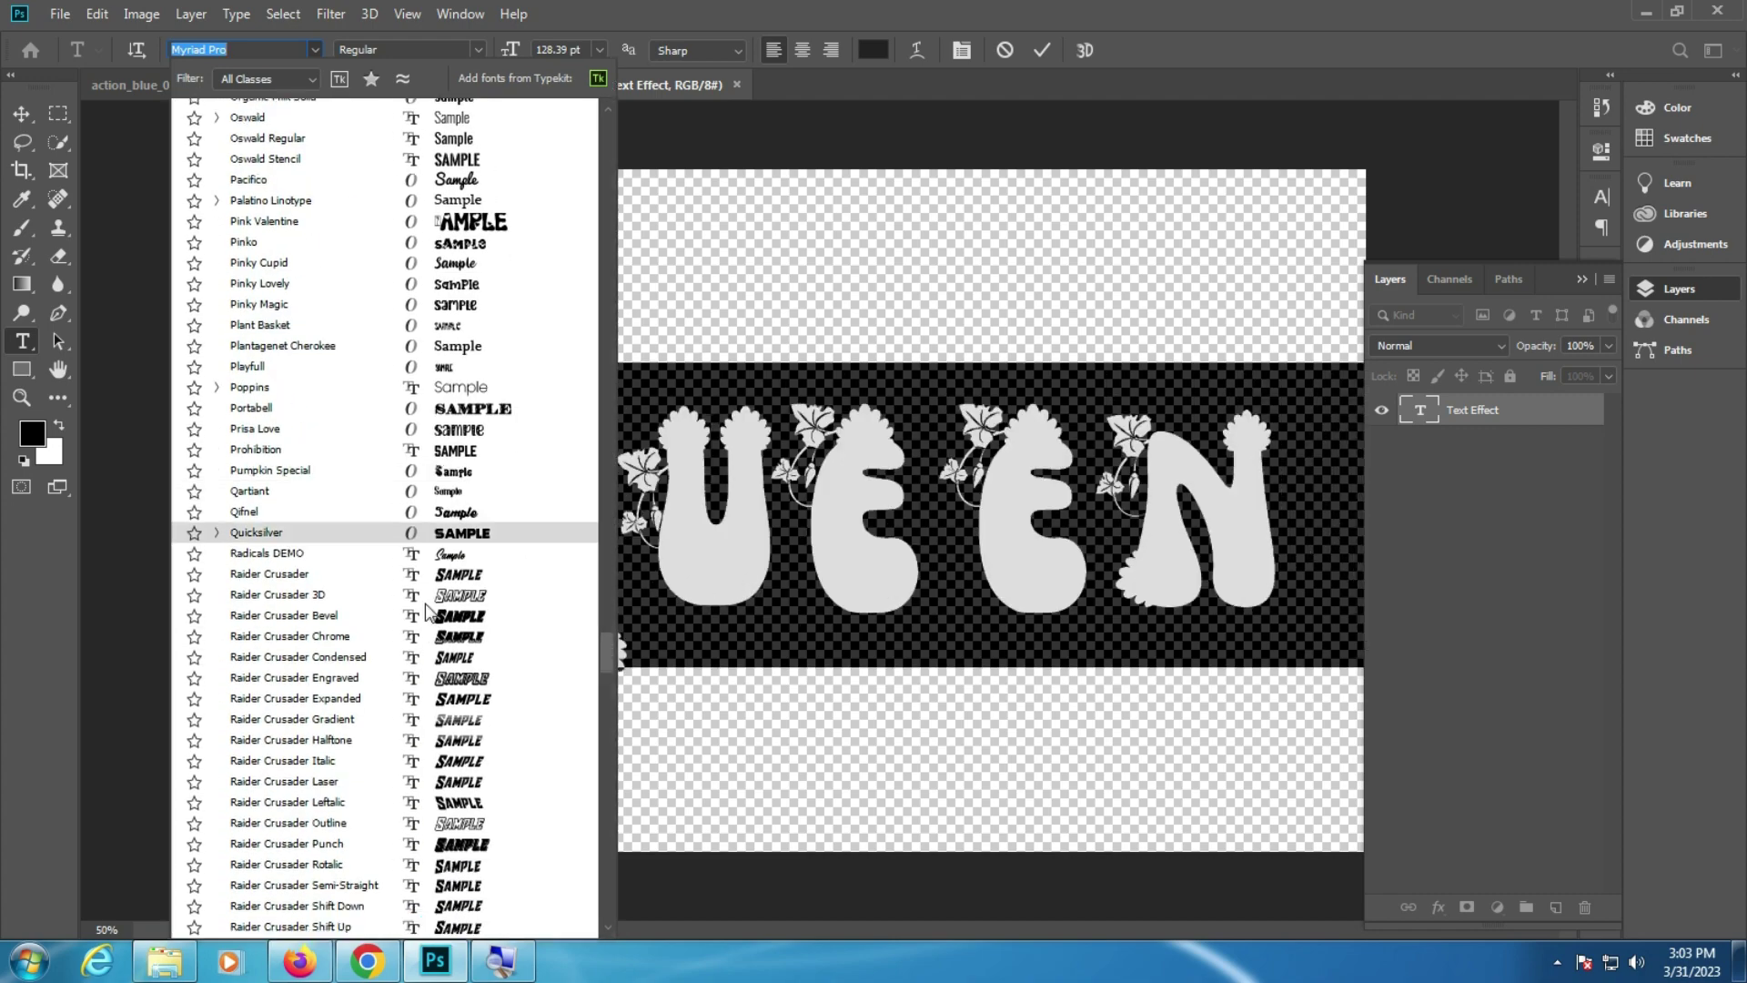
{"action": "scroll", "coordinate": [427, 628], "scroll_direction": "down", "scroll_amount": 5}
{"action": "scroll", "coordinate": [427, 692], "scroll_direction": "down", "scroll_amount": 1}
{"action": "scroll", "coordinate": [427, 737], "scroll_direction": "down", "scroll_amount": 1}
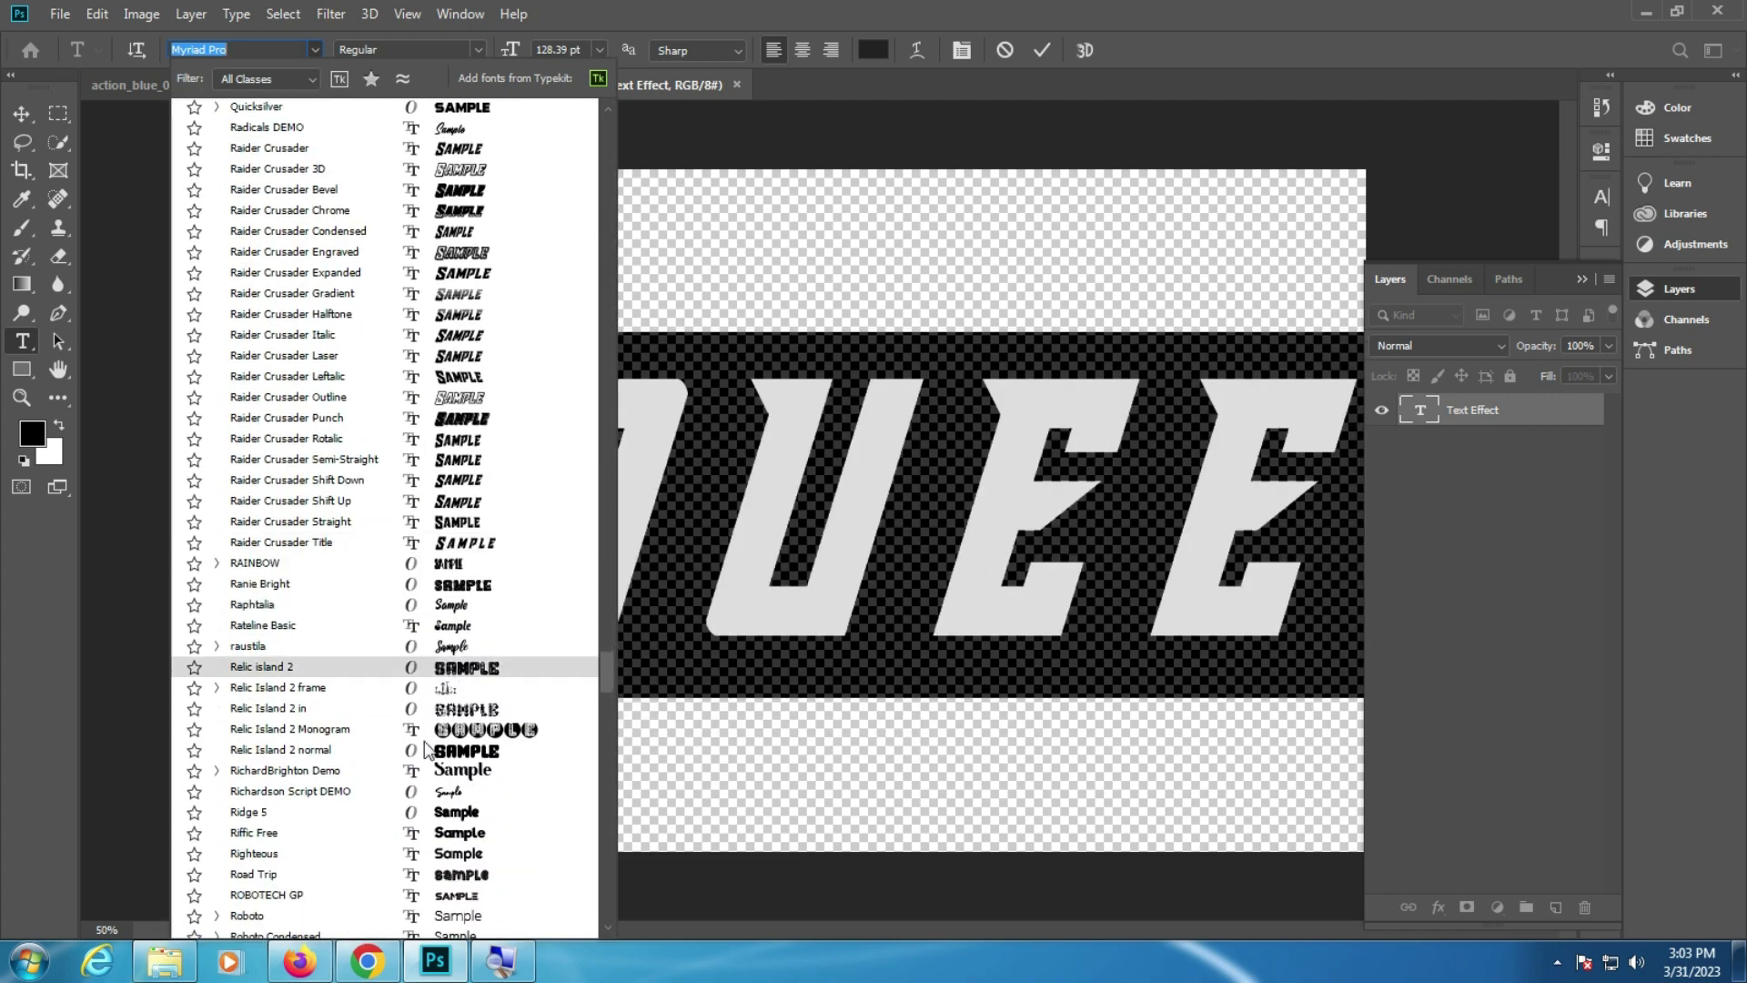
{"action": "scroll", "coordinate": [437, 719], "scroll_direction": "down", "scroll_amount": 3}
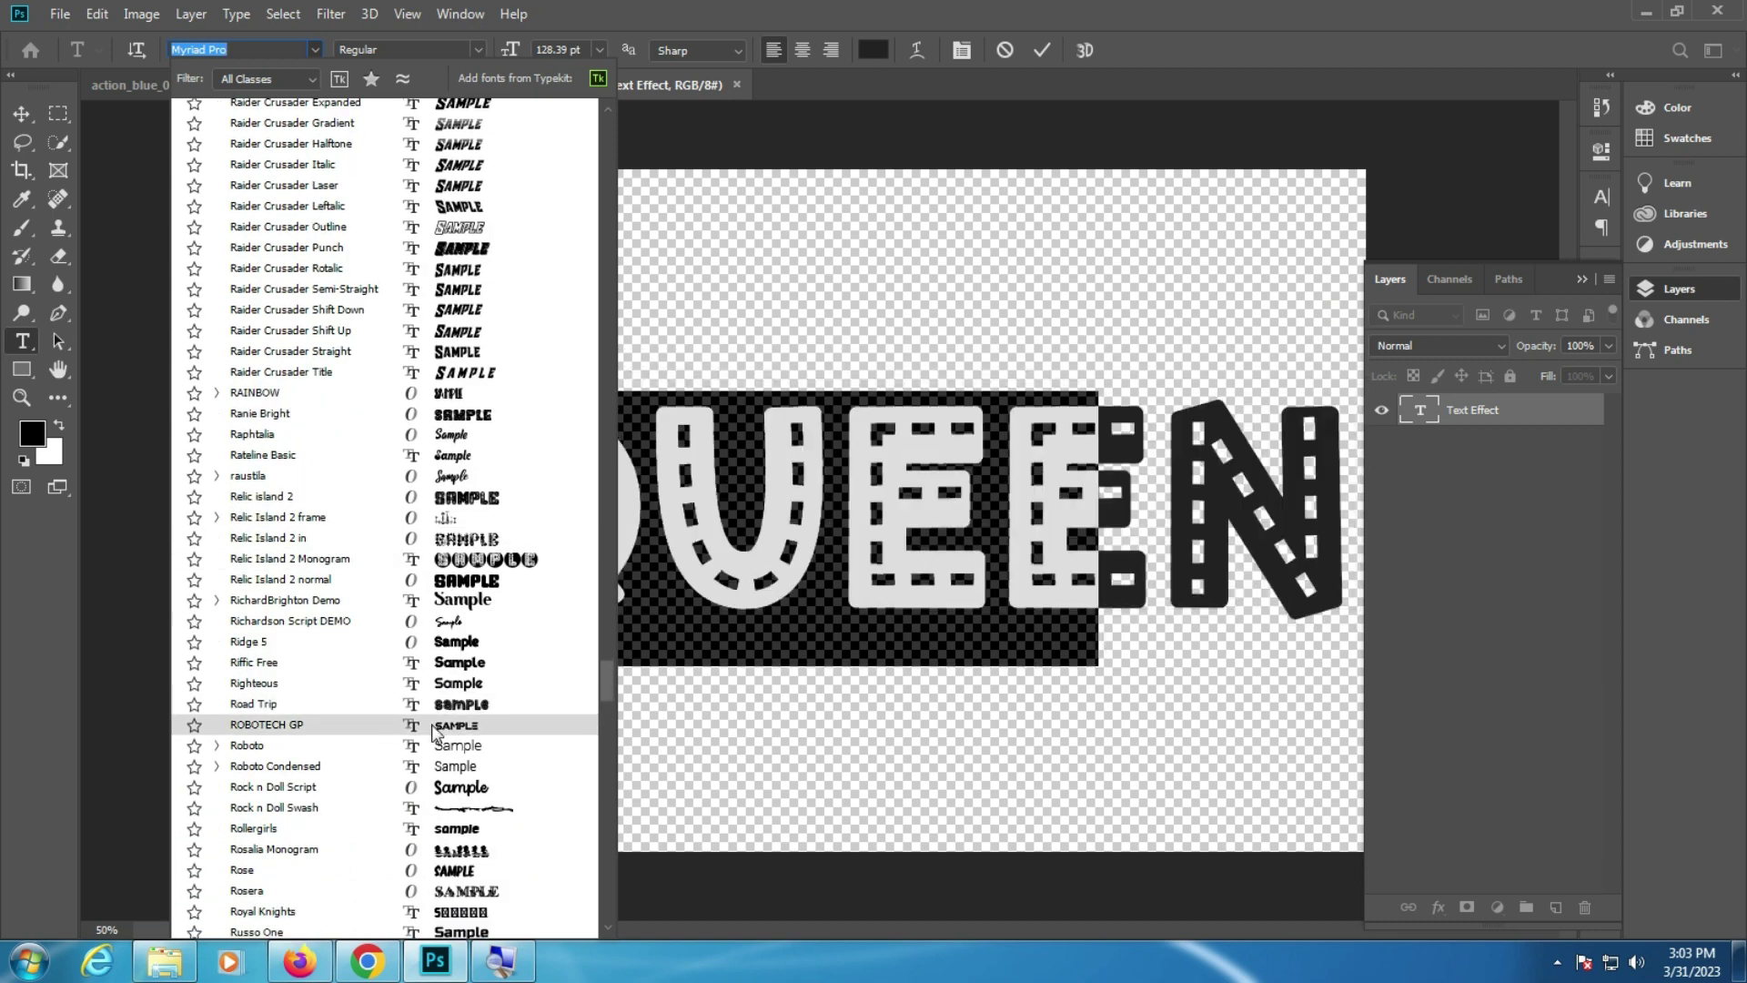
{"action": "left_click", "coordinate": [433, 706]}
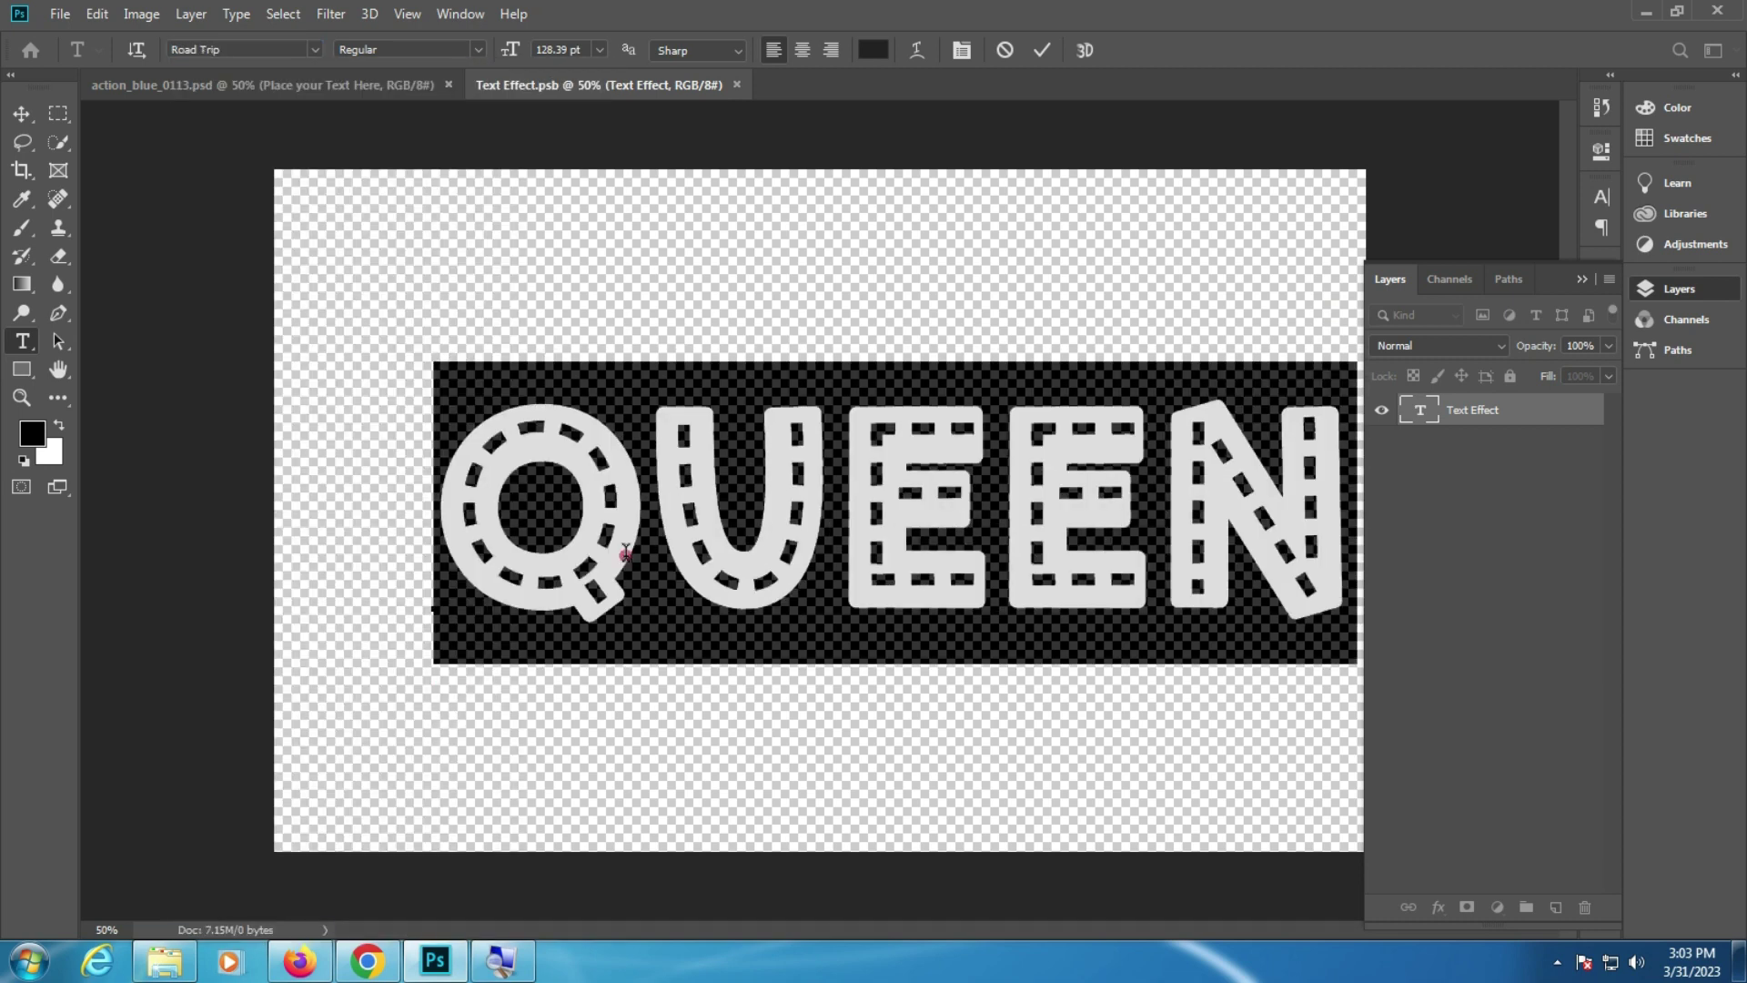
{"action": "left_click_drag", "start_coordinate": [897, 507], "coordinate": [844, 532]}
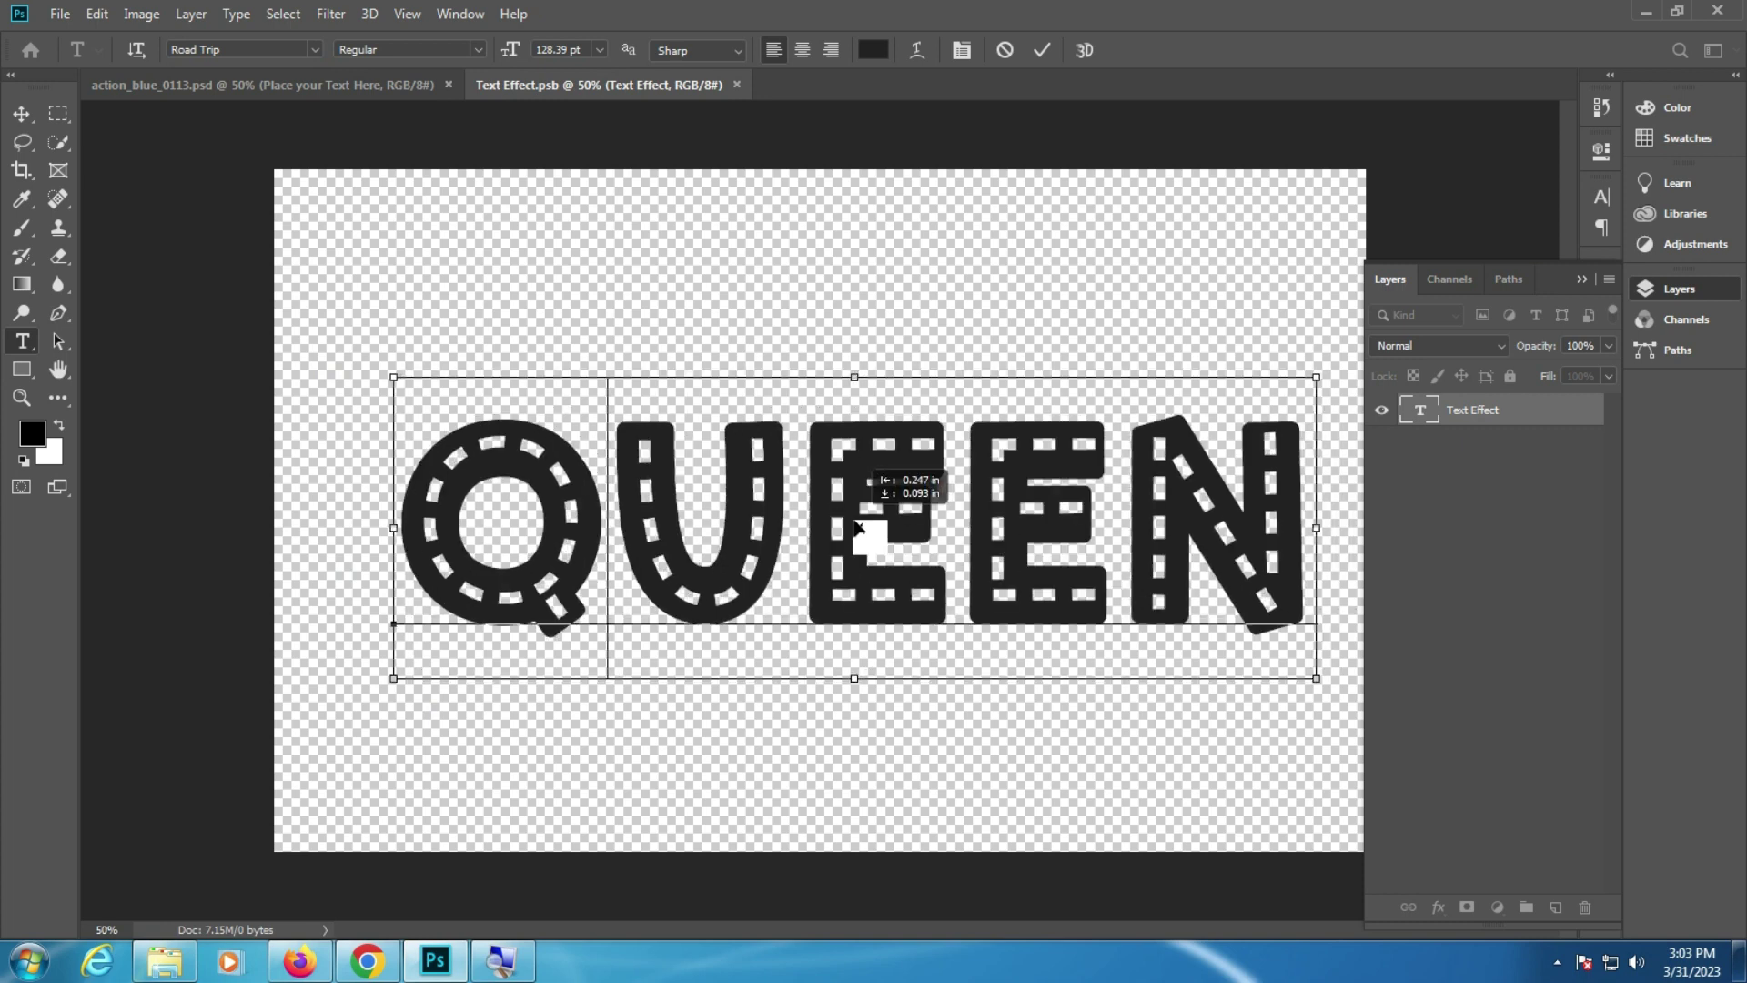
{"action": "left_click_drag", "start_coordinate": [311, 95], "coordinate": [375, 216]}
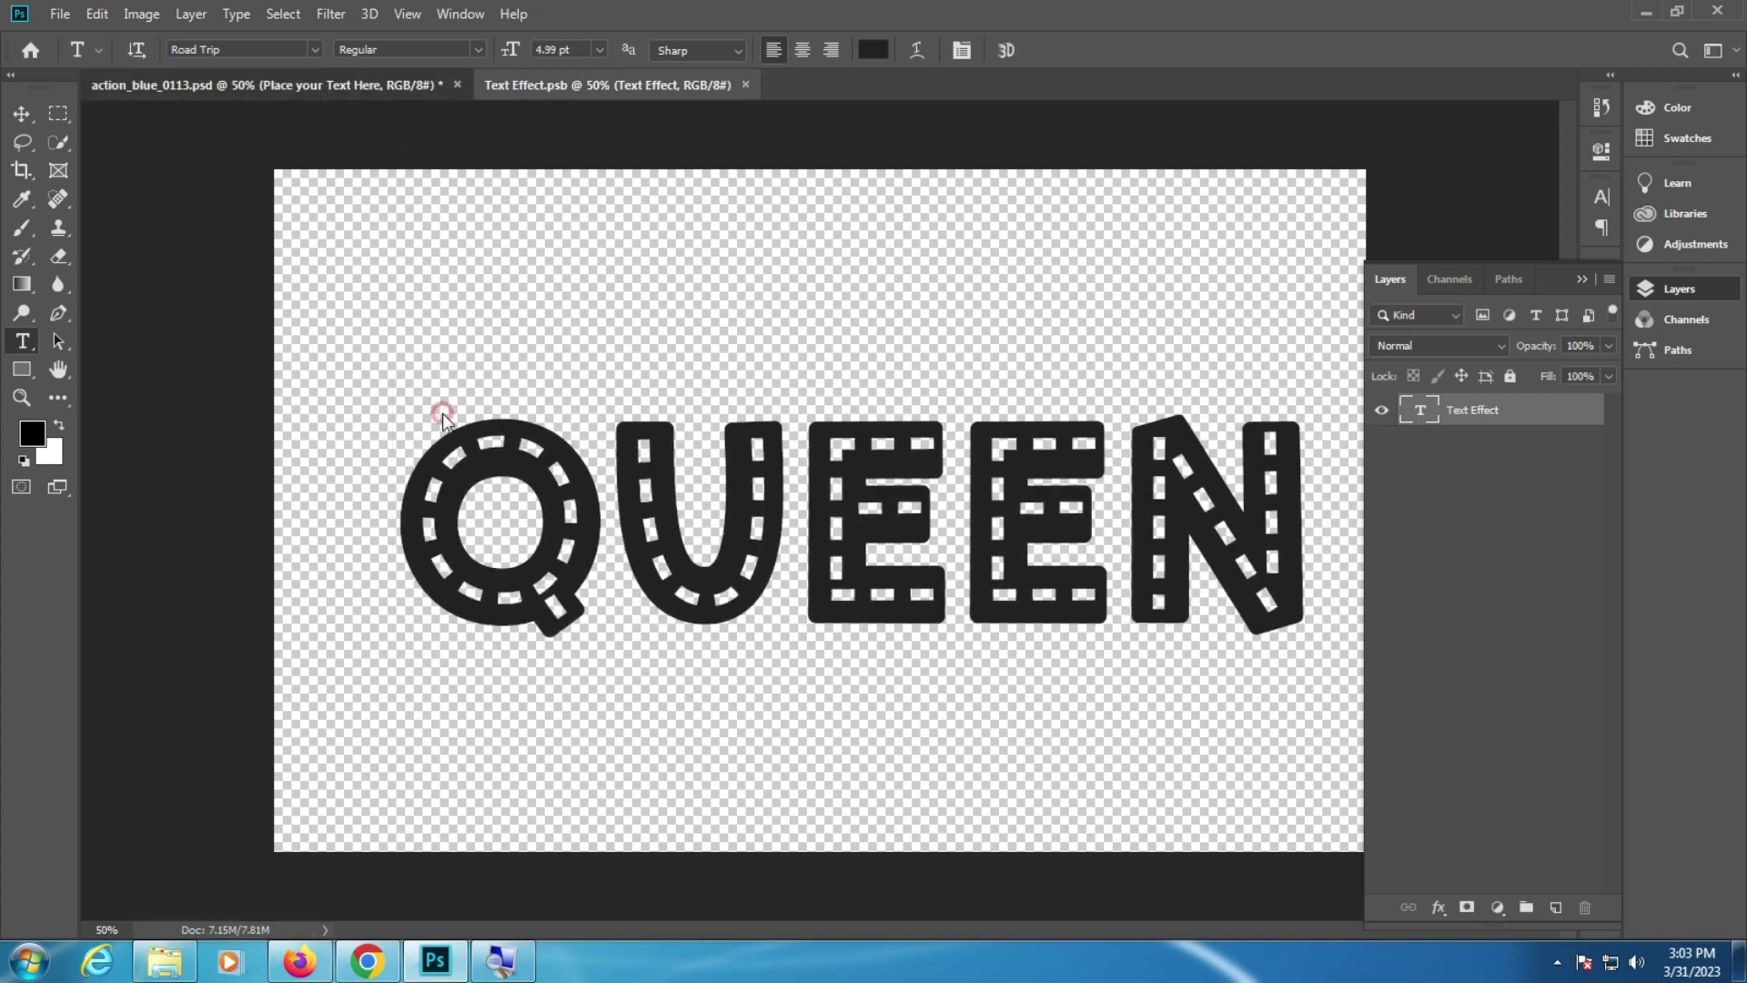
Step: Return to the blue mockup and zoom in on the QUEEN lettering, then fit it on screen
{"action": "key", "text": "ctrl+Tab"}
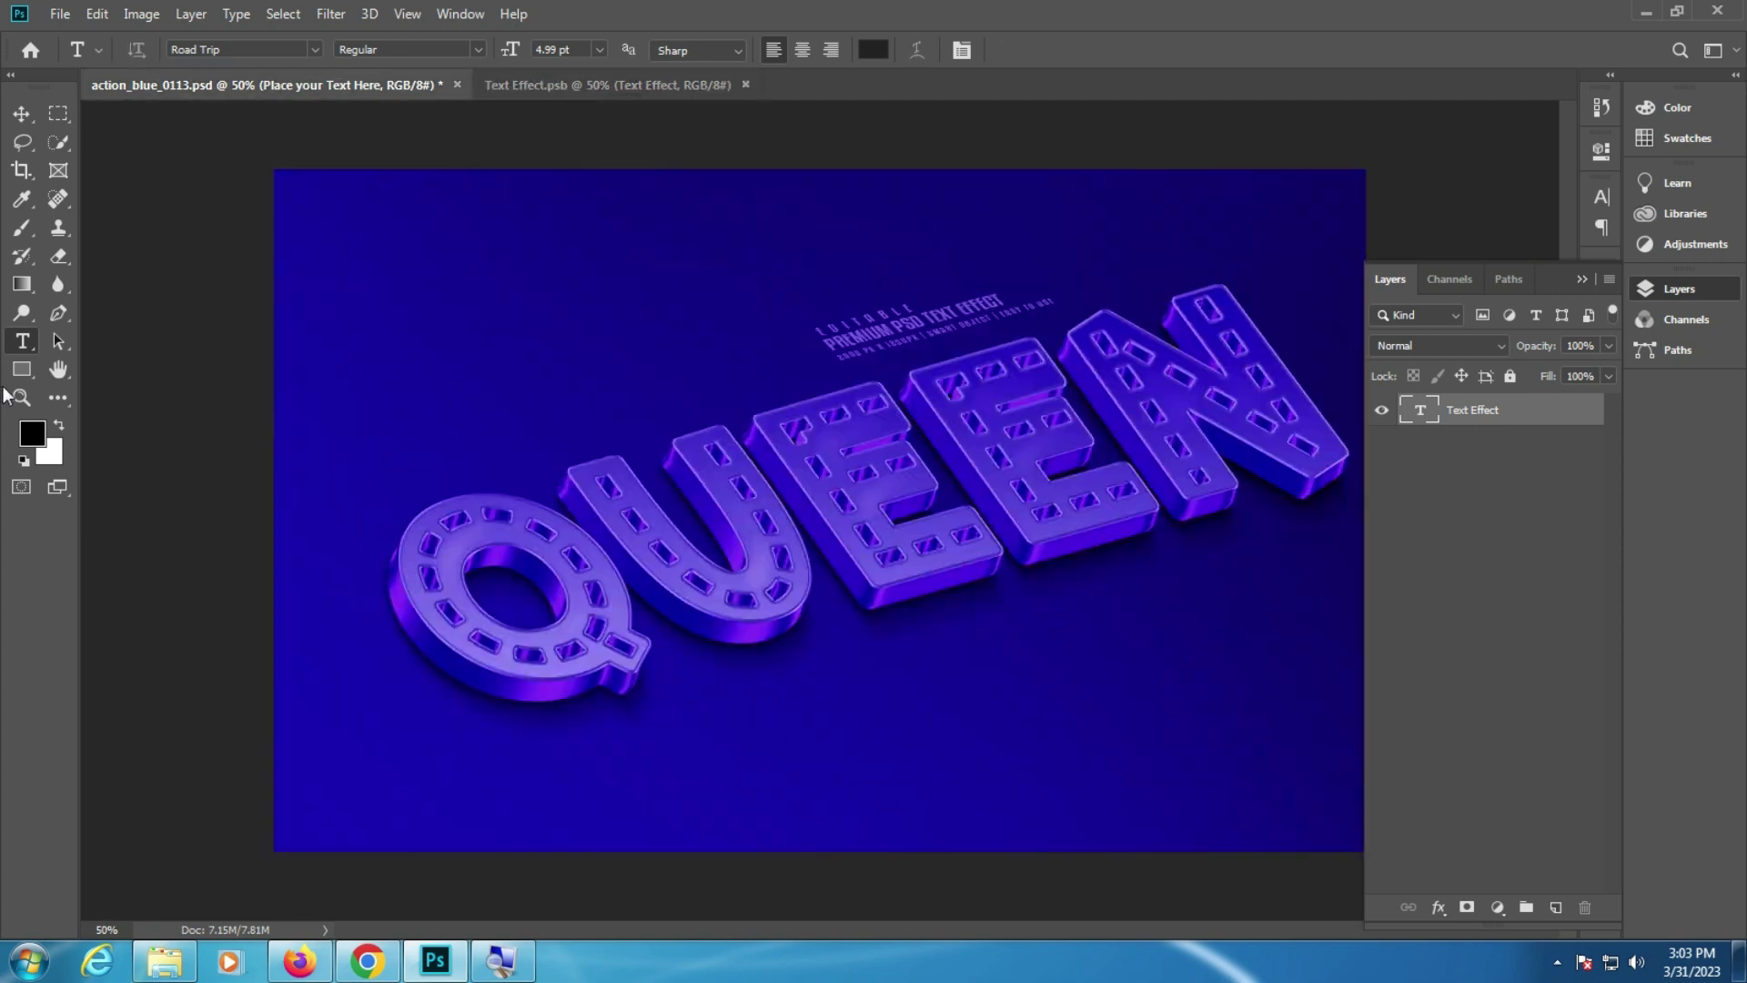
{"action": "key", "text": "z"}
{"action": "left_click", "coordinate": [819, 491]}
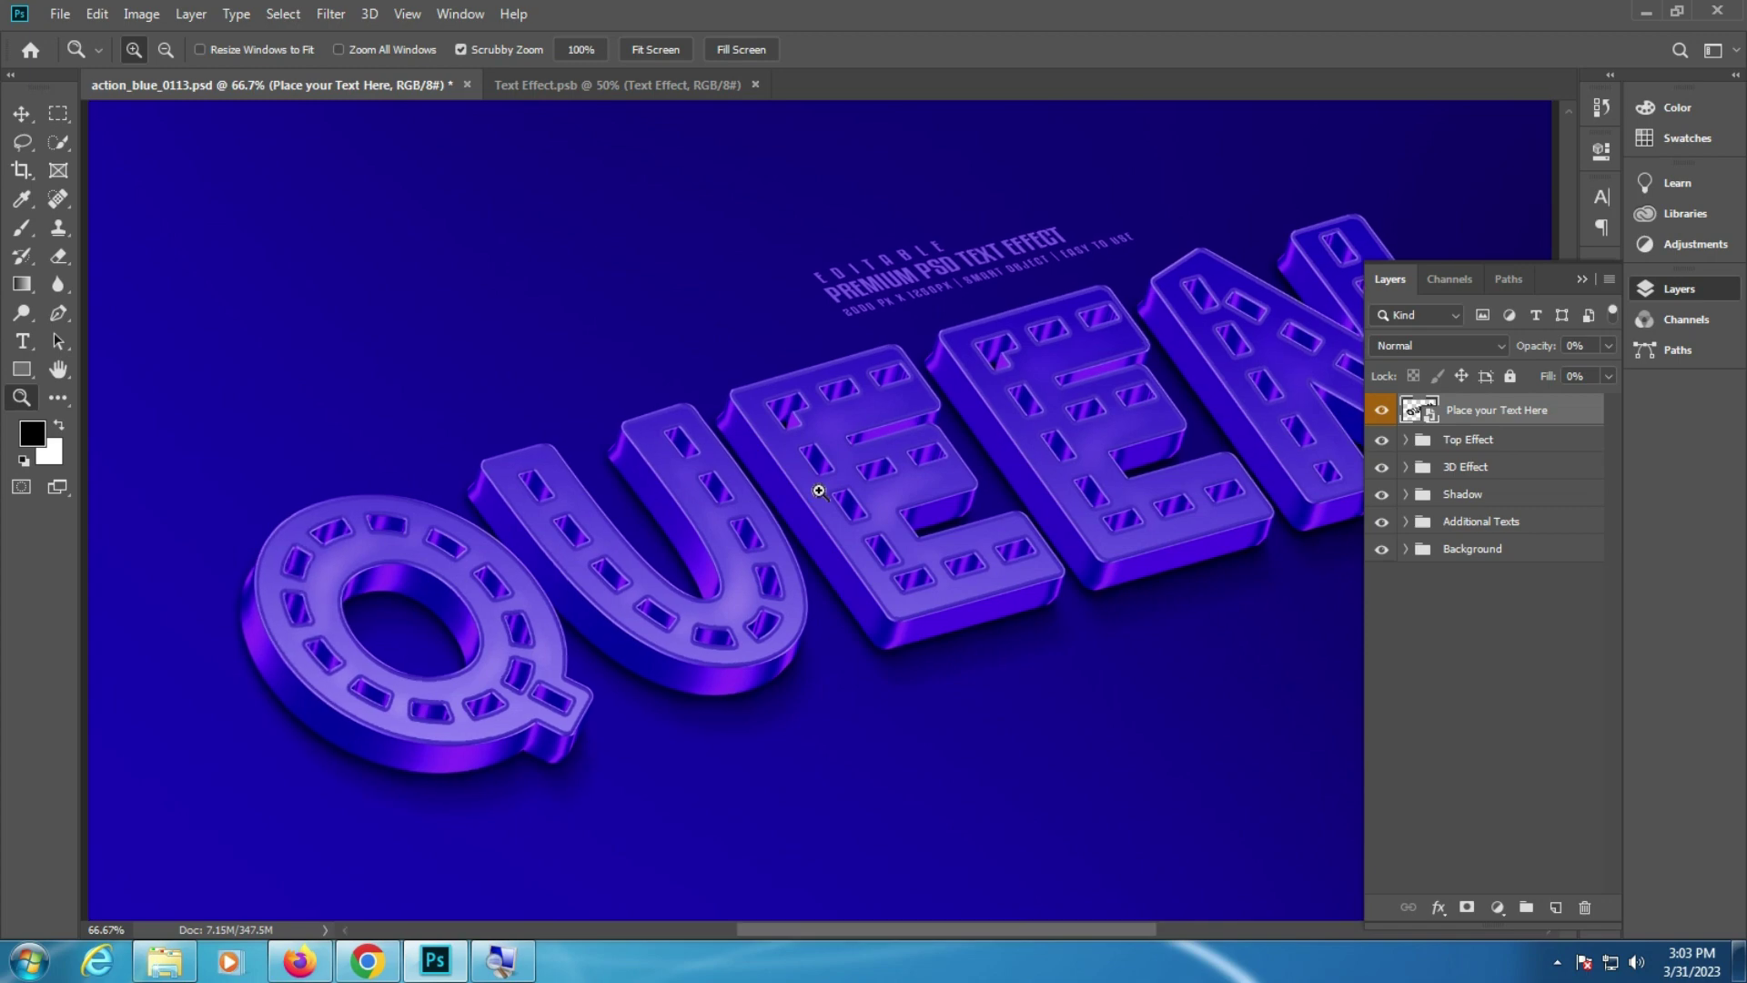
{"action": "left_click", "coordinate": [753, 476]}
{"action": "right_click", "coordinate": [782, 487]}
{"action": "left_click", "coordinate": [783, 487]}
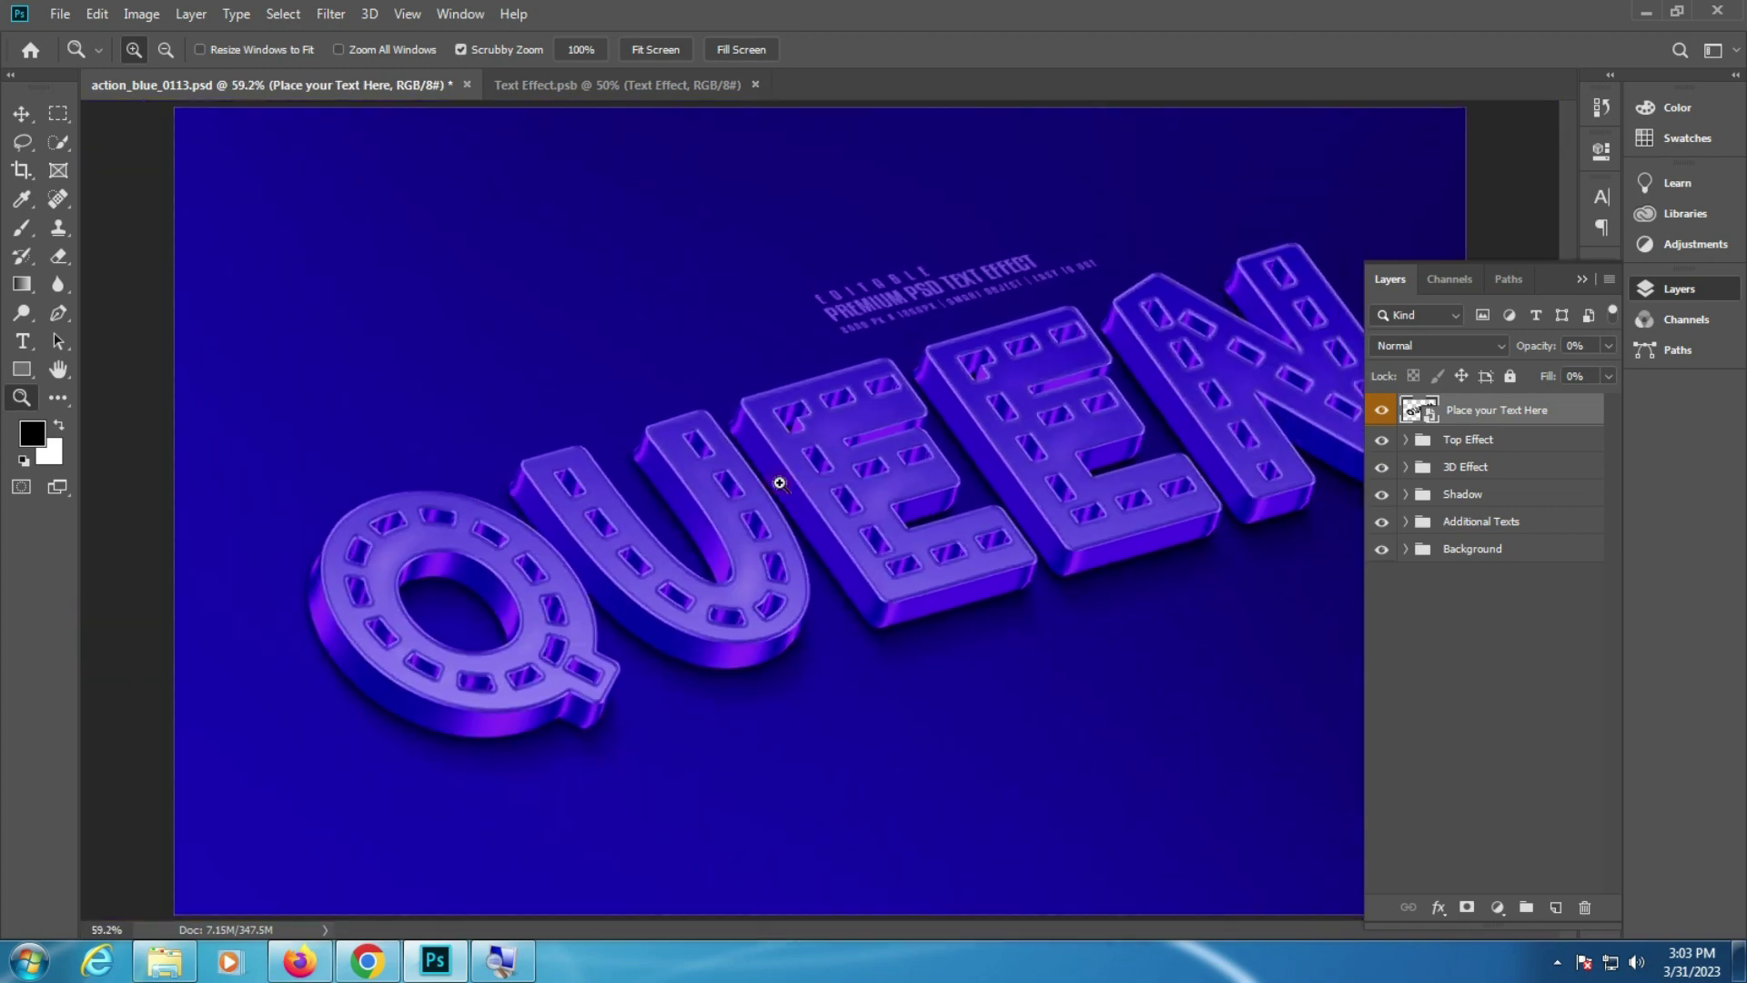
{"action": "left_click", "coordinate": [921, 428]}
{"action": "right_click", "coordinate": [771, 401]}
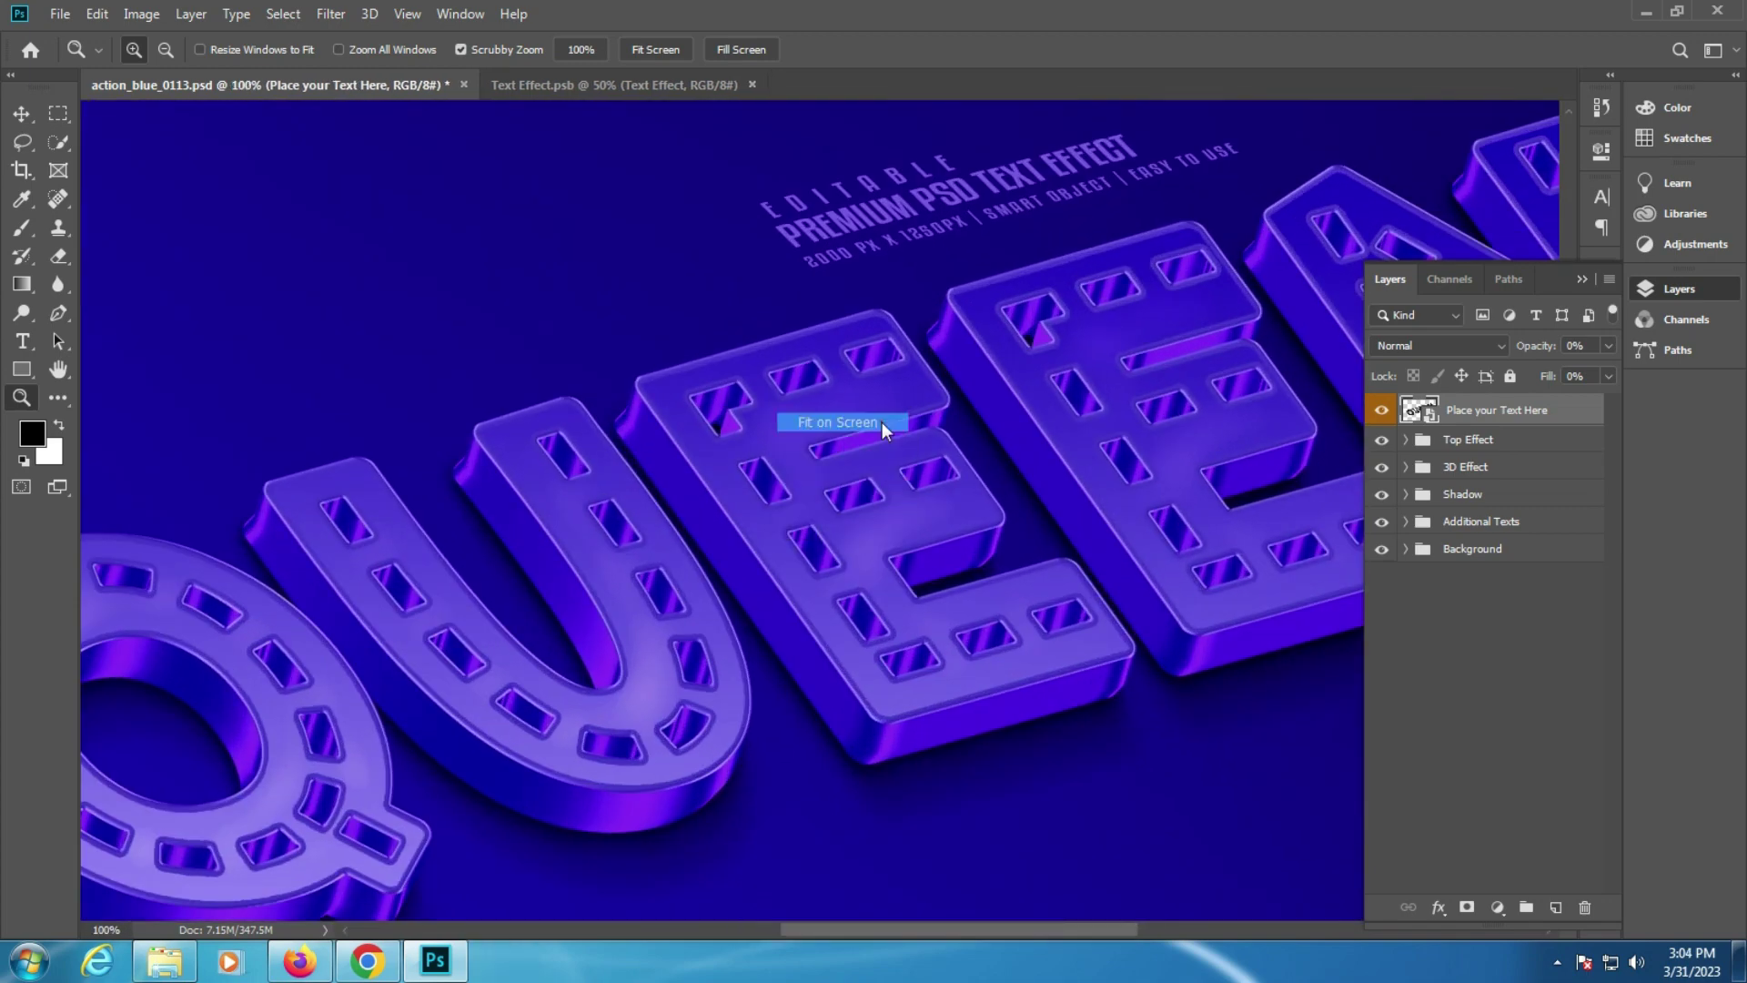
{"action": "left_click", "coordinate": [828, 420]}
Step: Toggle the Top Effect and Additional Texts layers, then close the QUEEN mockup
{"action": "left_click", "coordinate": [1381, 441]}
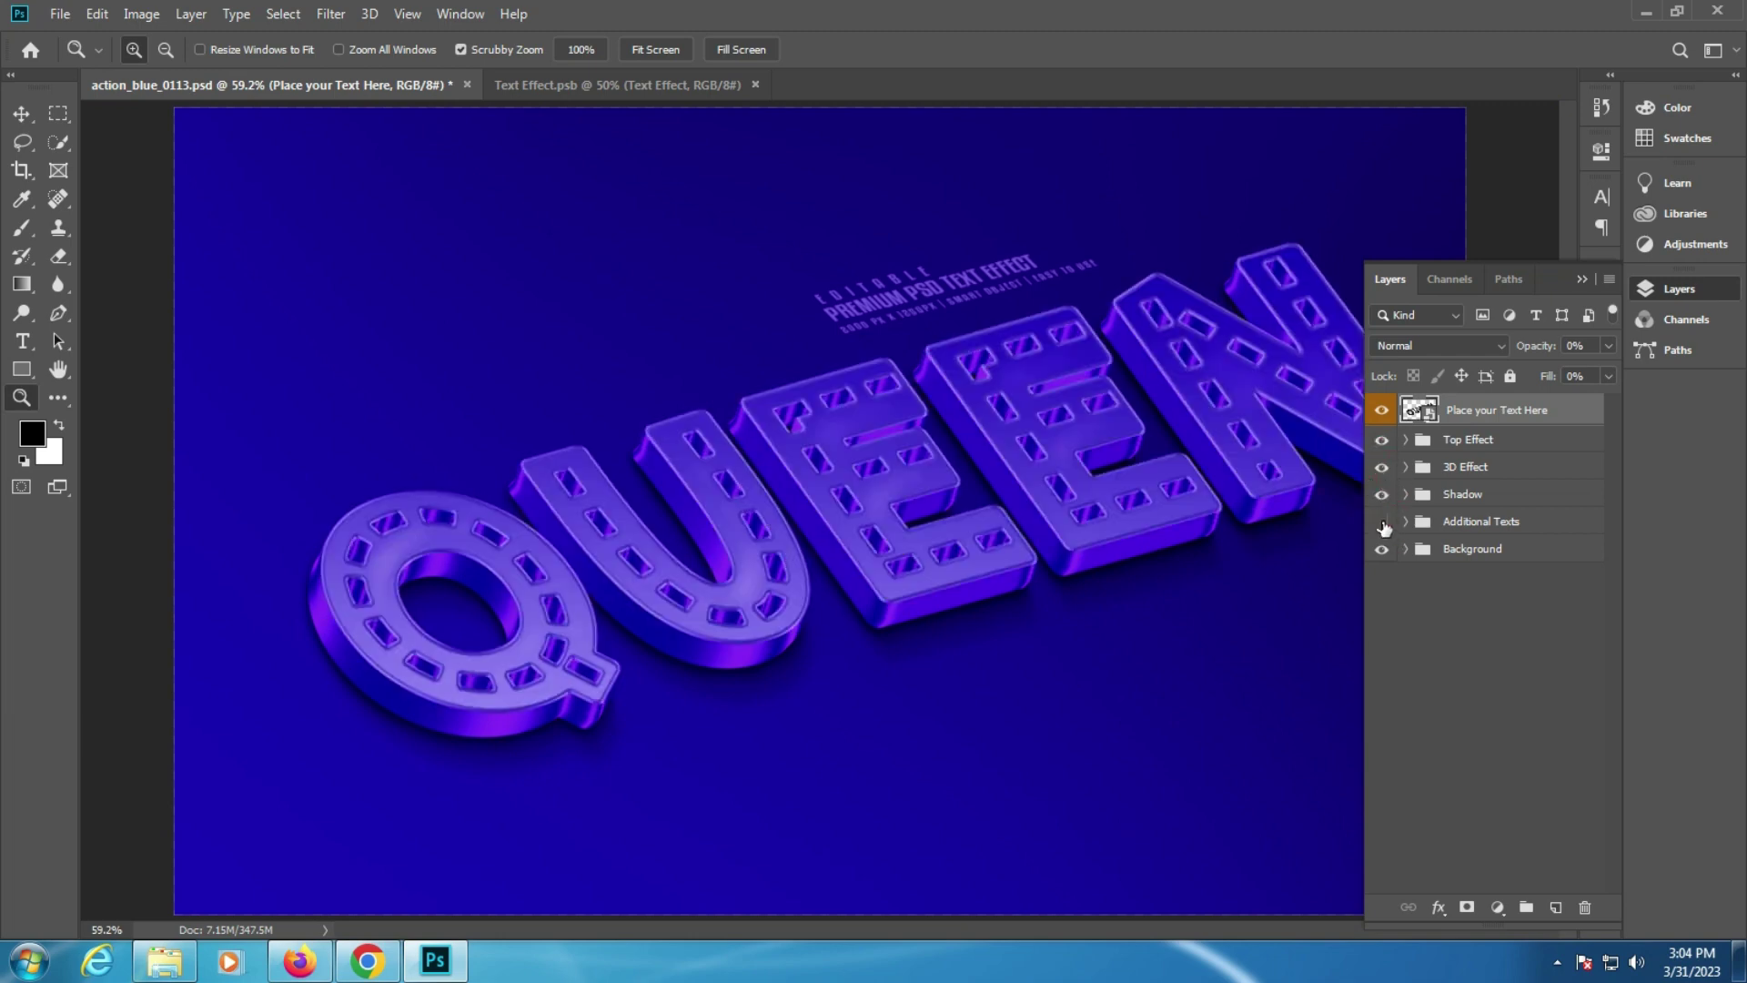
{"action": "left_click", "coordinate": [1382, 523]}
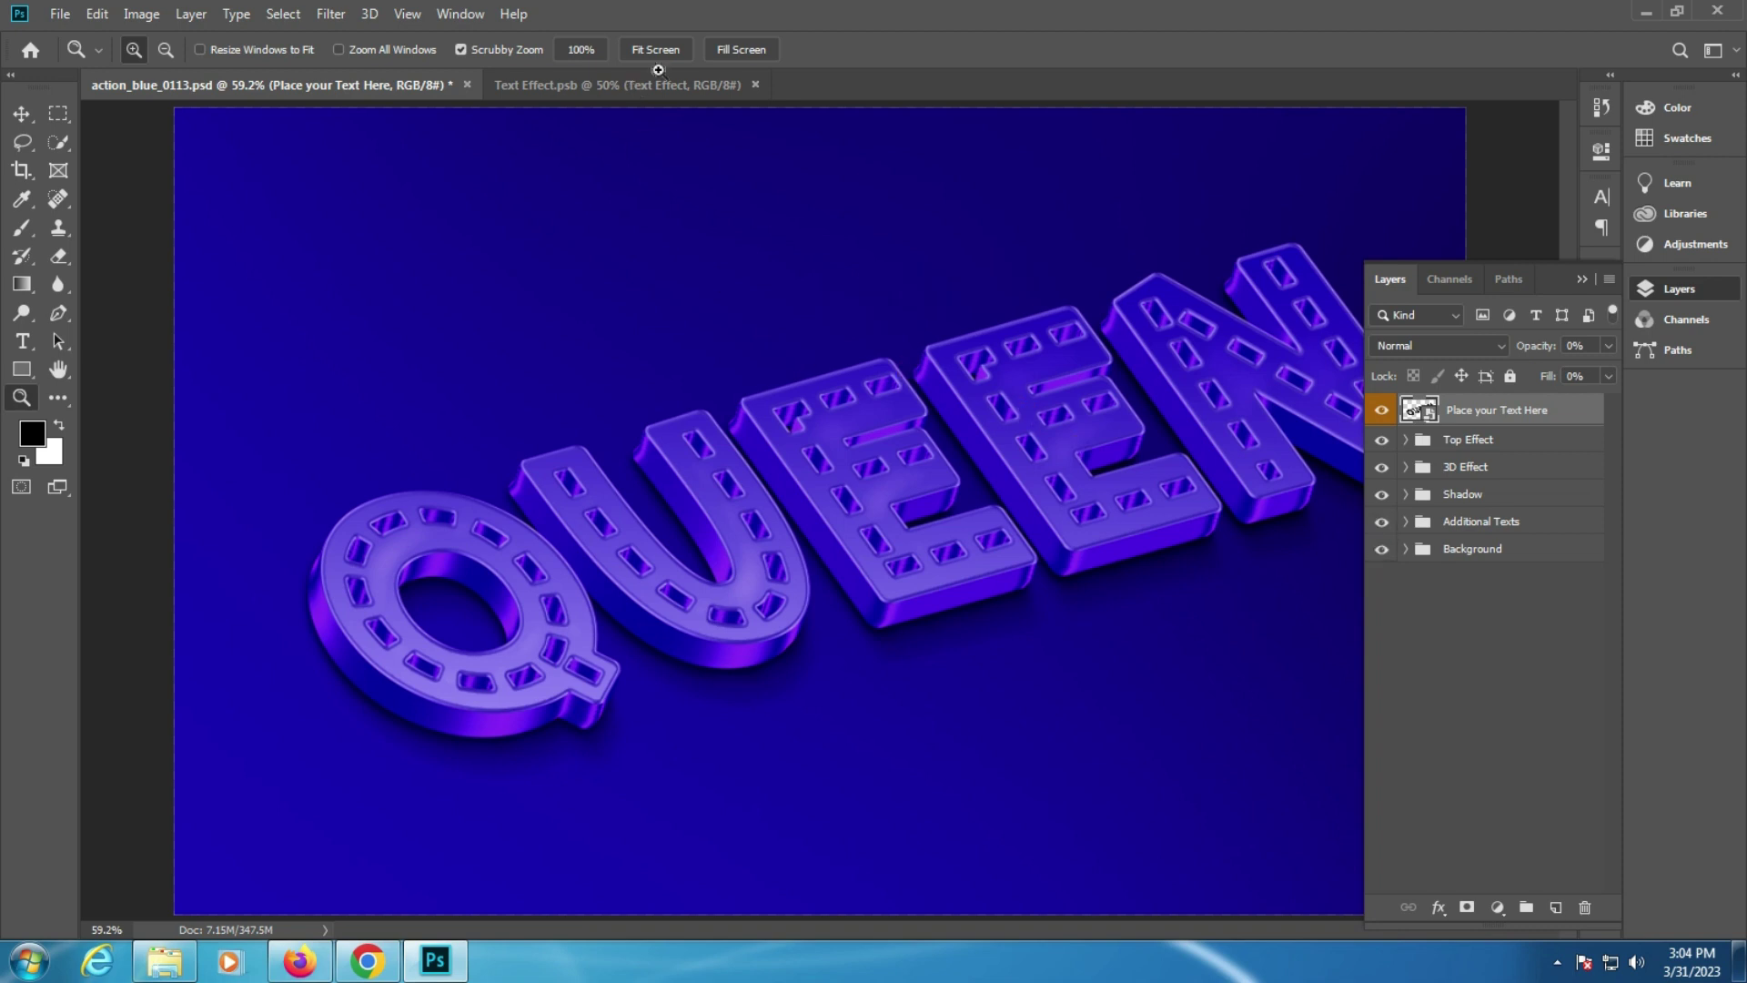
{"action": "left_click", "coordinate": [467, 85]}
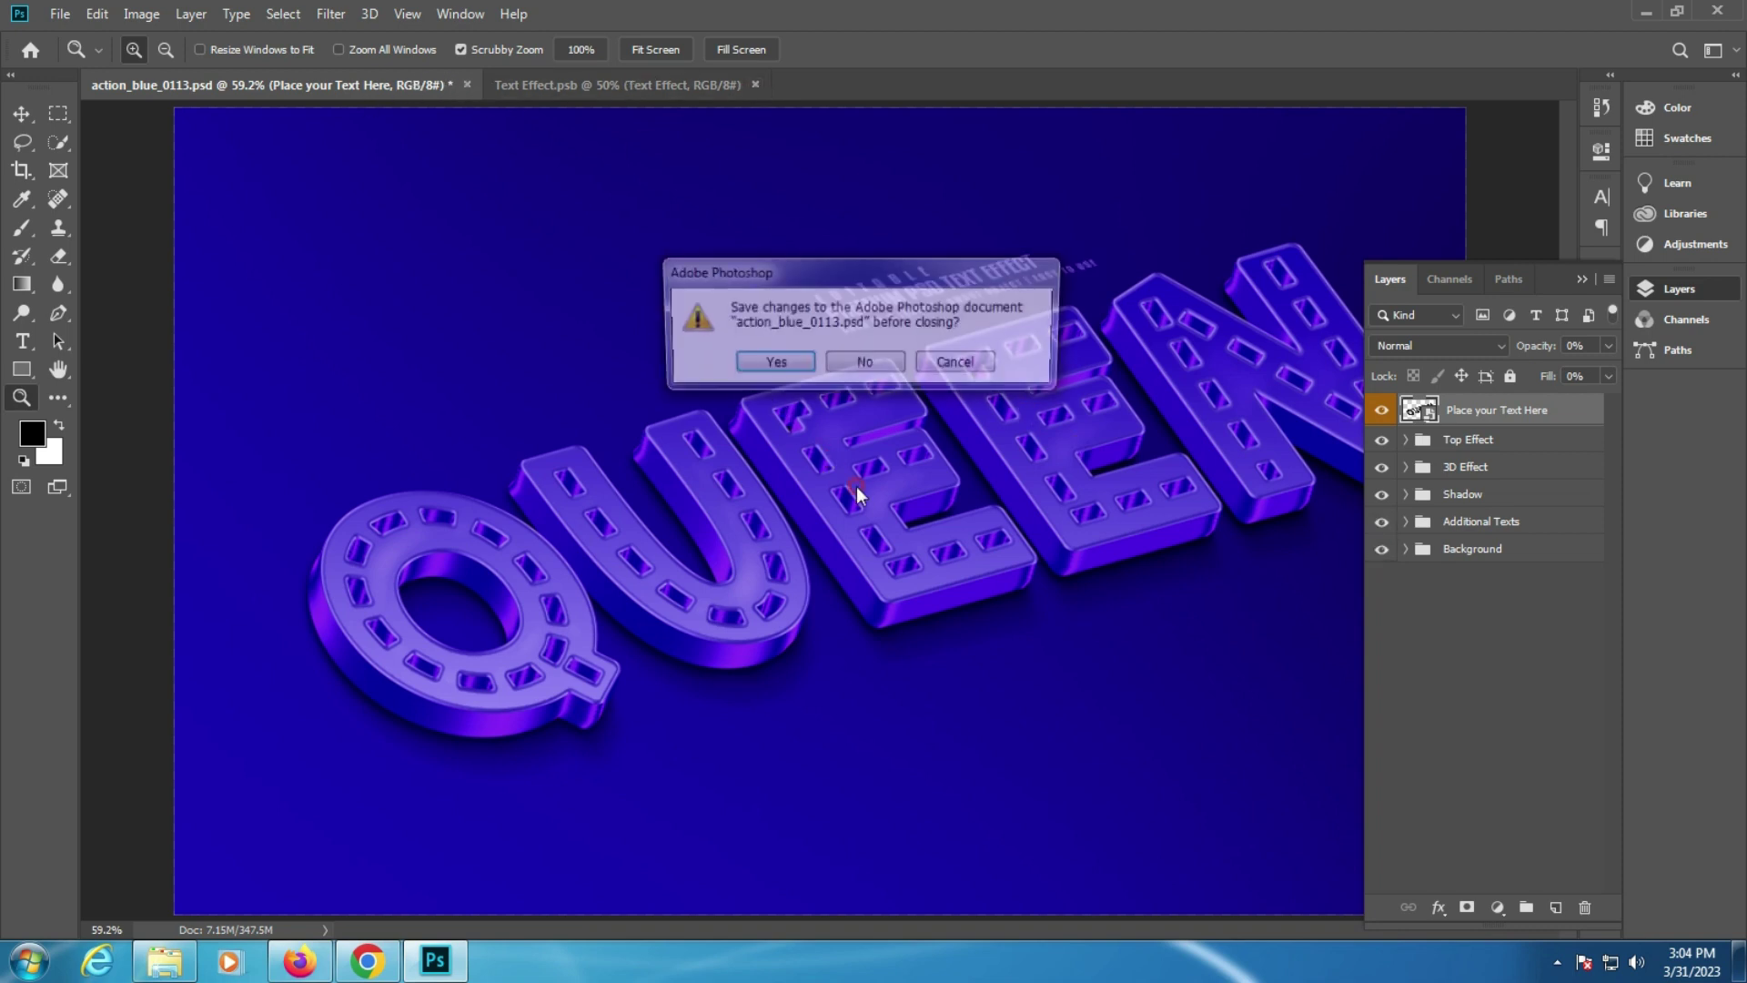
{"action": "left_click", "coordinate": [197, 972]}
Step: Open also_3d_editable_text_effect.psd and close the leftover Text Effect.psb document
{"action": "left_click", "coordinate": [793, 582]}
{"action": "double_click", "coordinate": [1137, 210]}
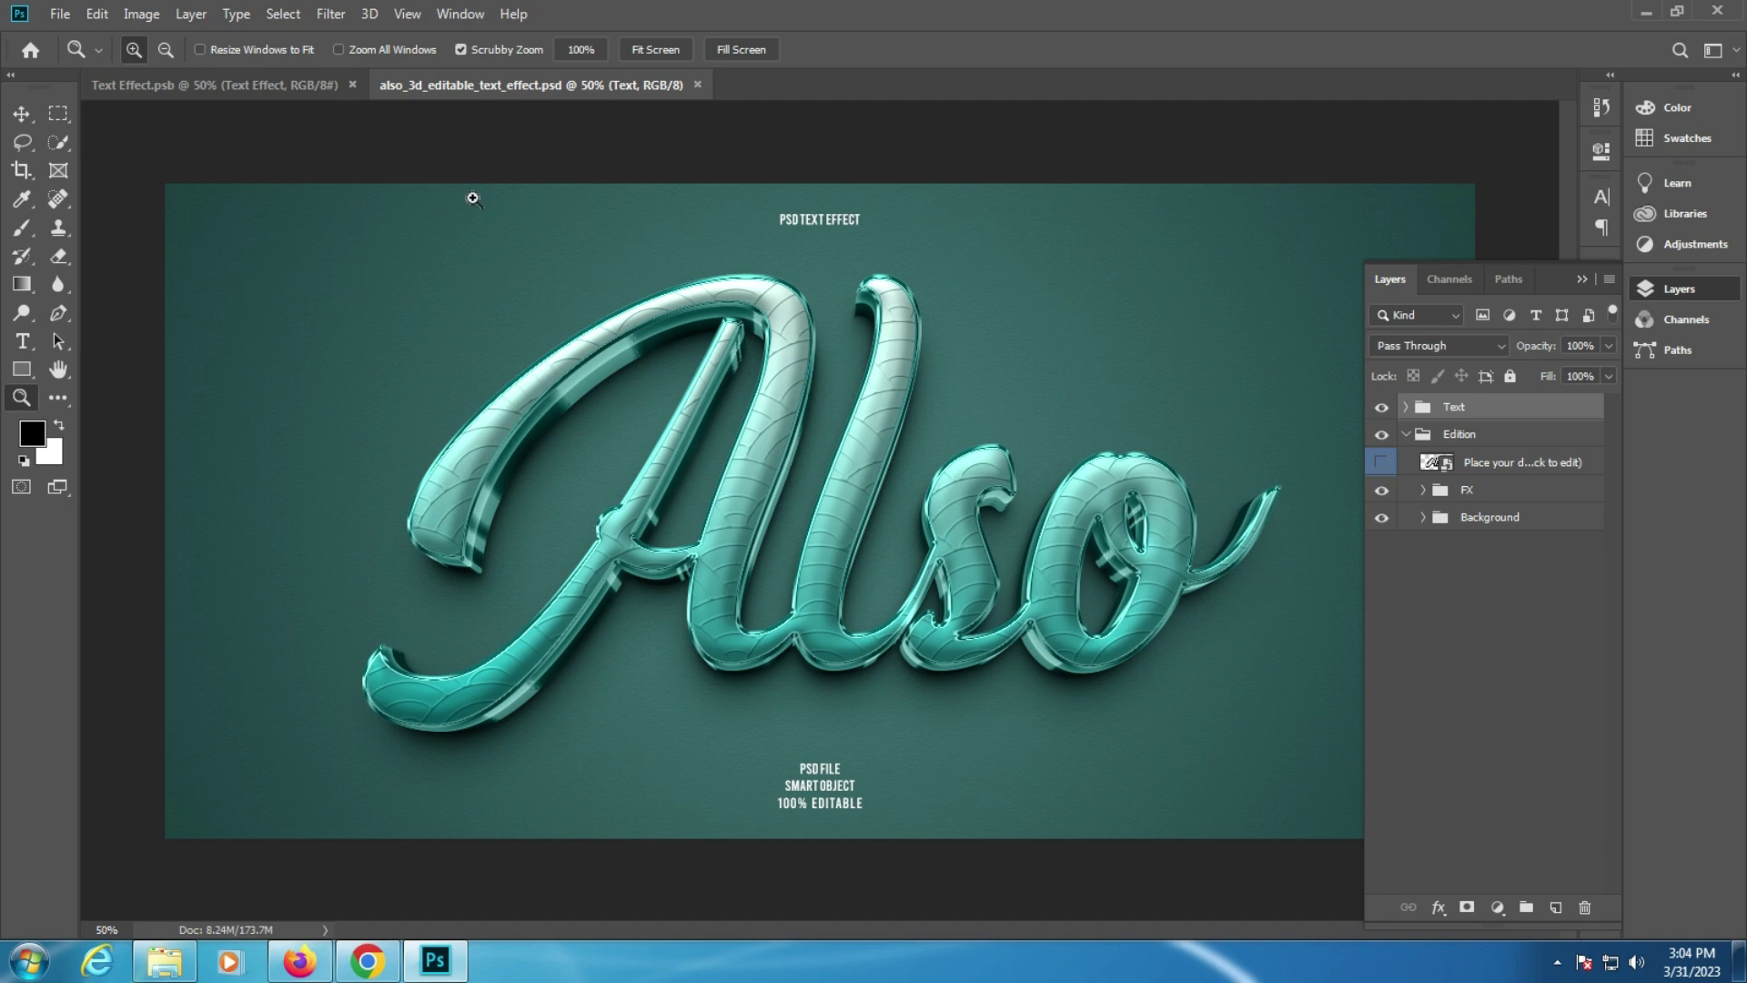
{"action": "left_click", "coordinate": [352, 84]}
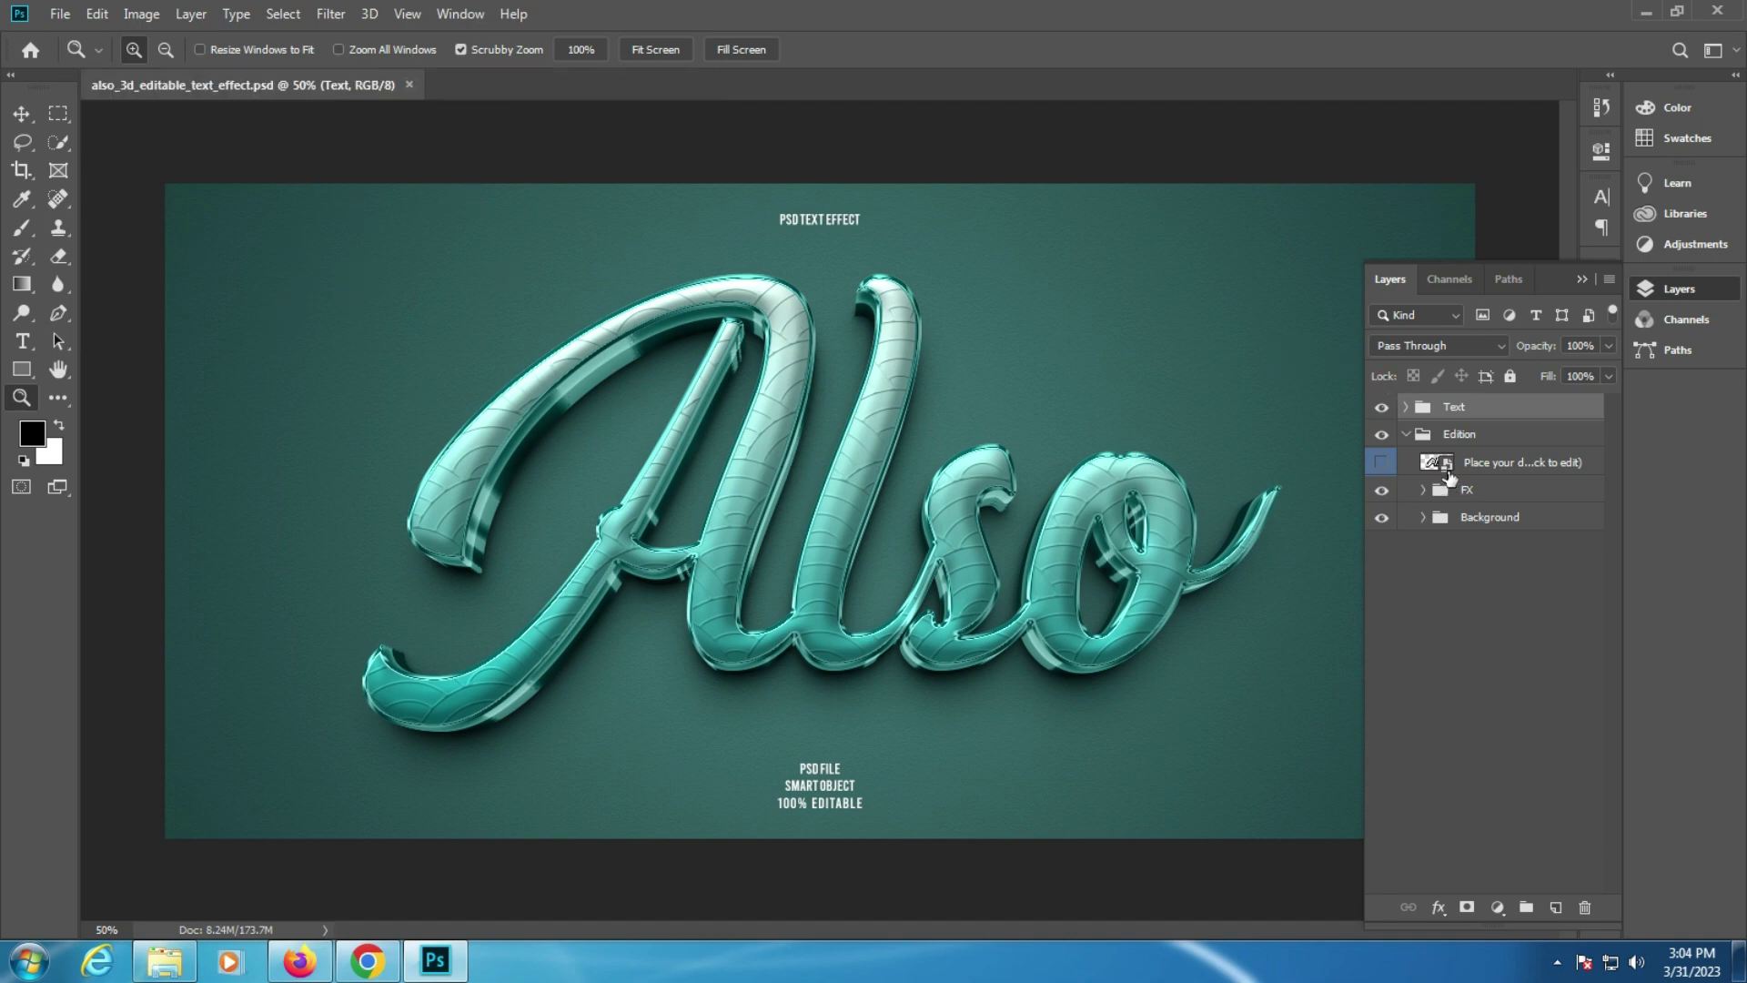
Step: Retype the smart object's Also text as Alisha, commit it, and return to the mockup
{"action": "double_click", "coordinate": [1447, 472]}
{"action": "left_click", "coordinate": [22, 342]}
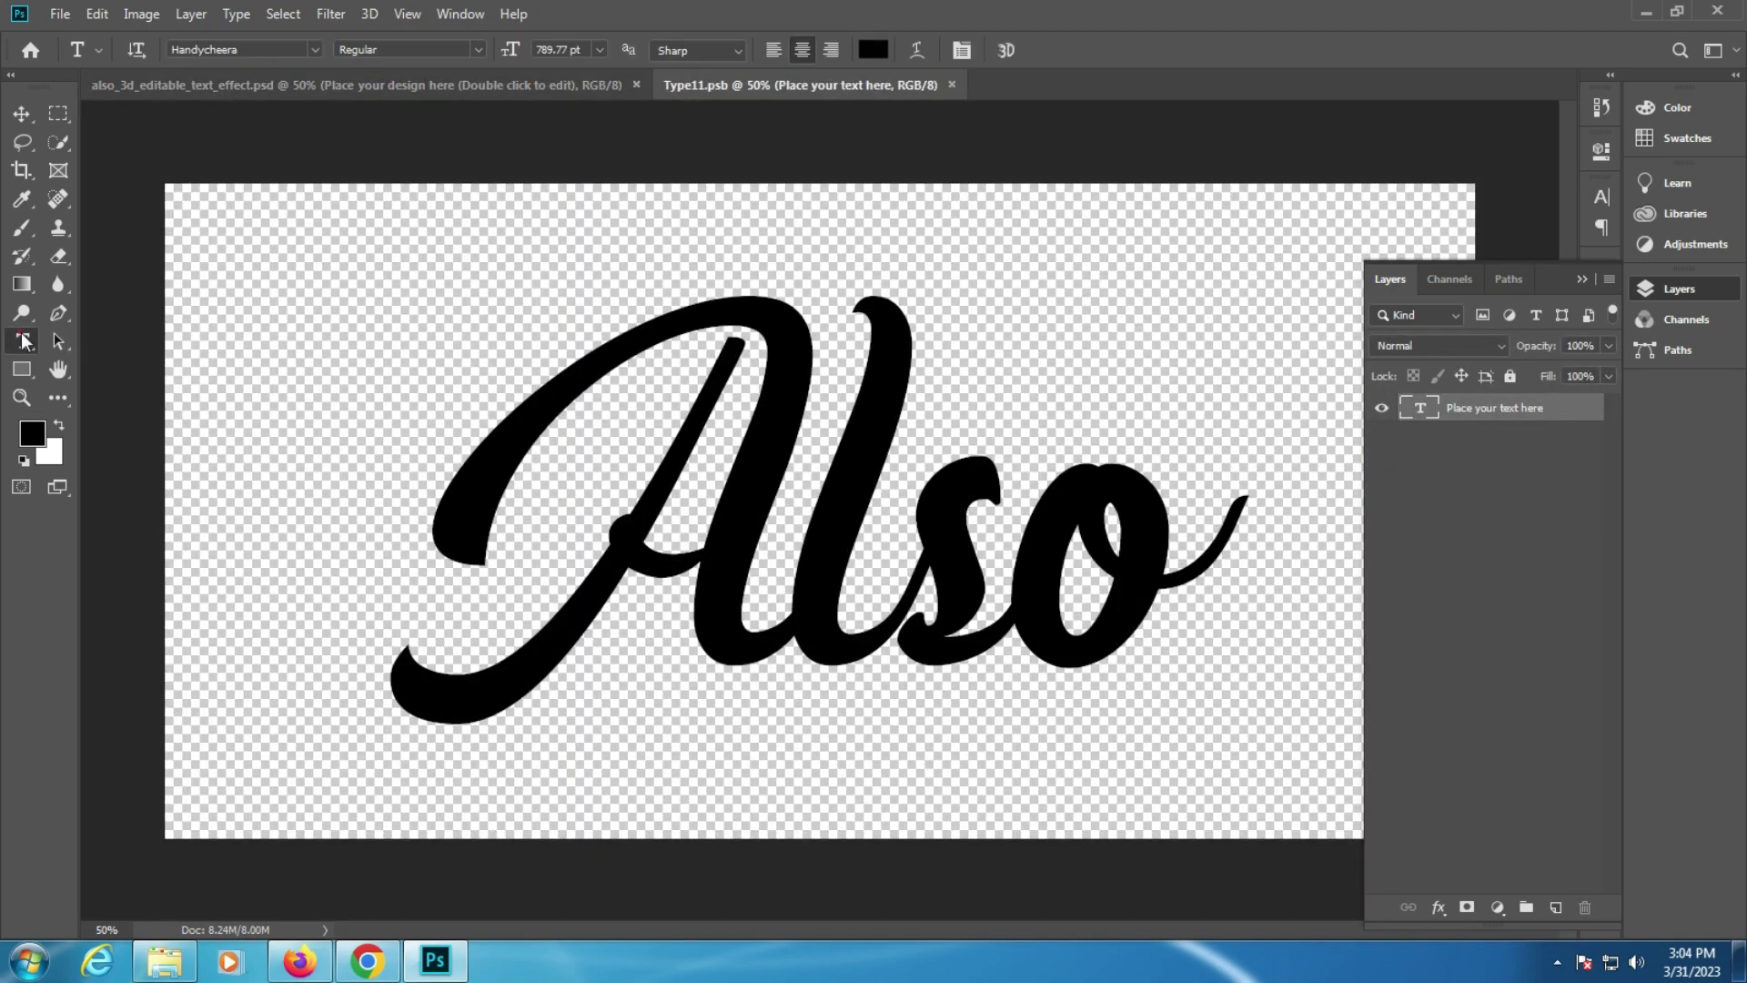
{"action": "left_click", "coordinate": [748, 470]}
{"action": "key", "text": "ctrl+a"}
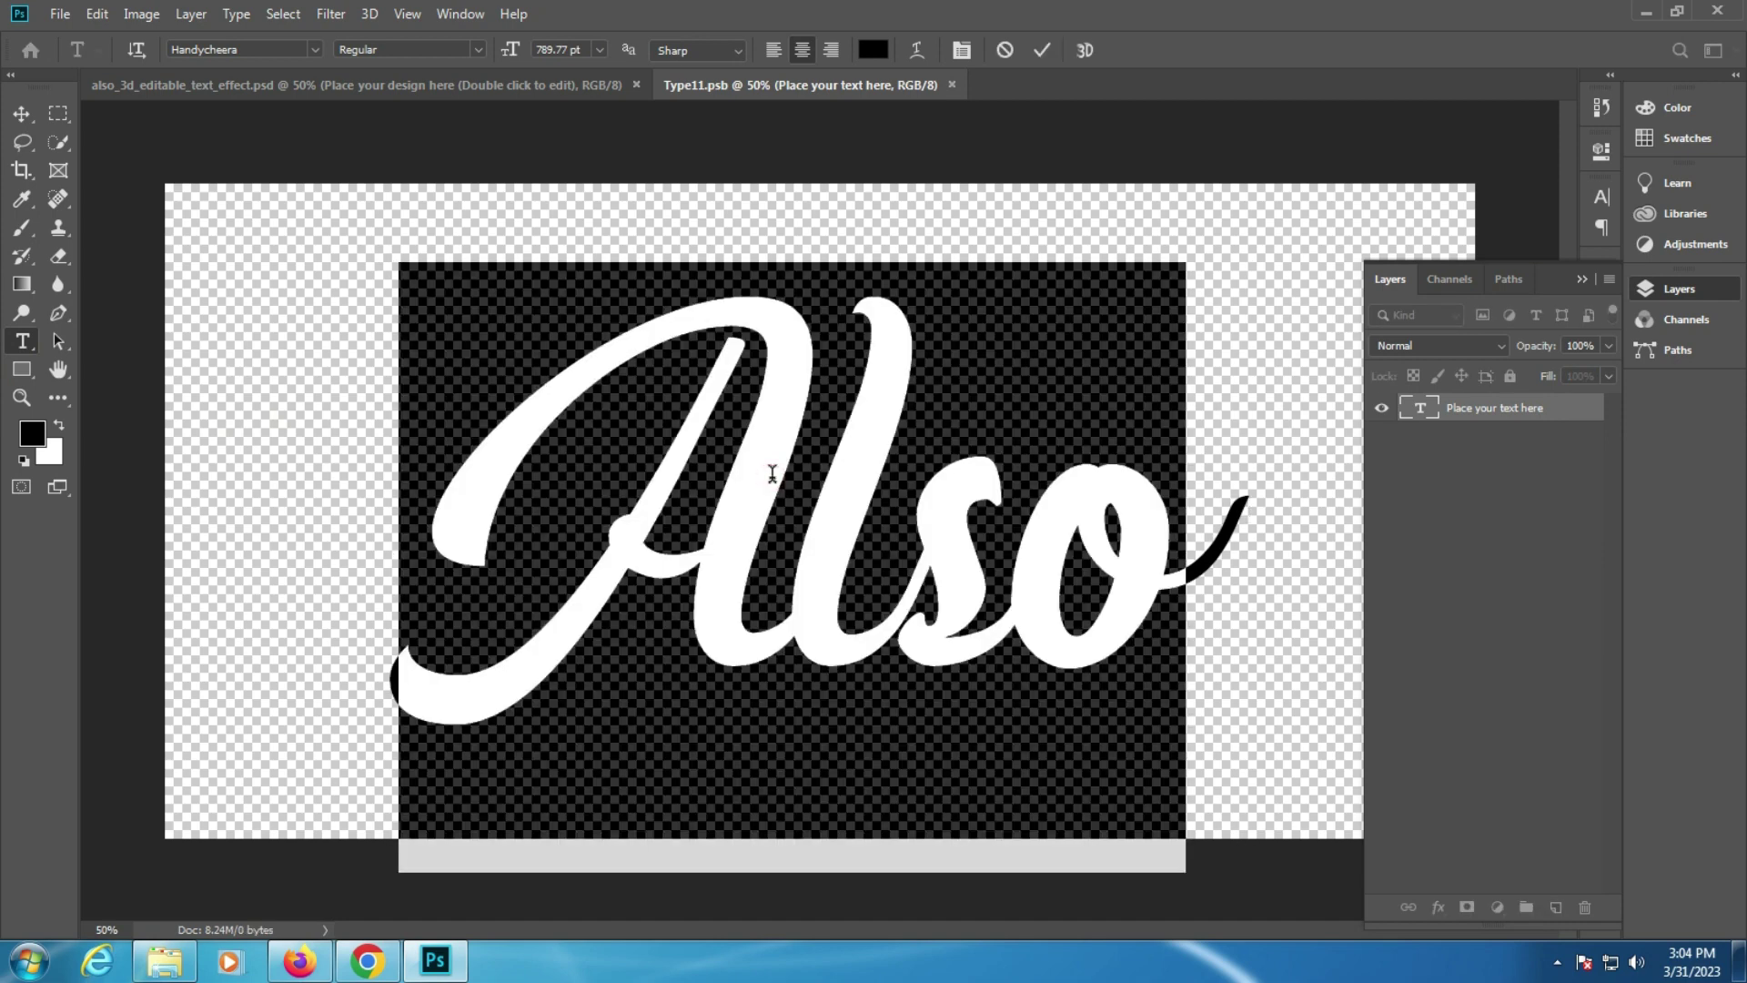
{"action": "type", "text": "Alis"}
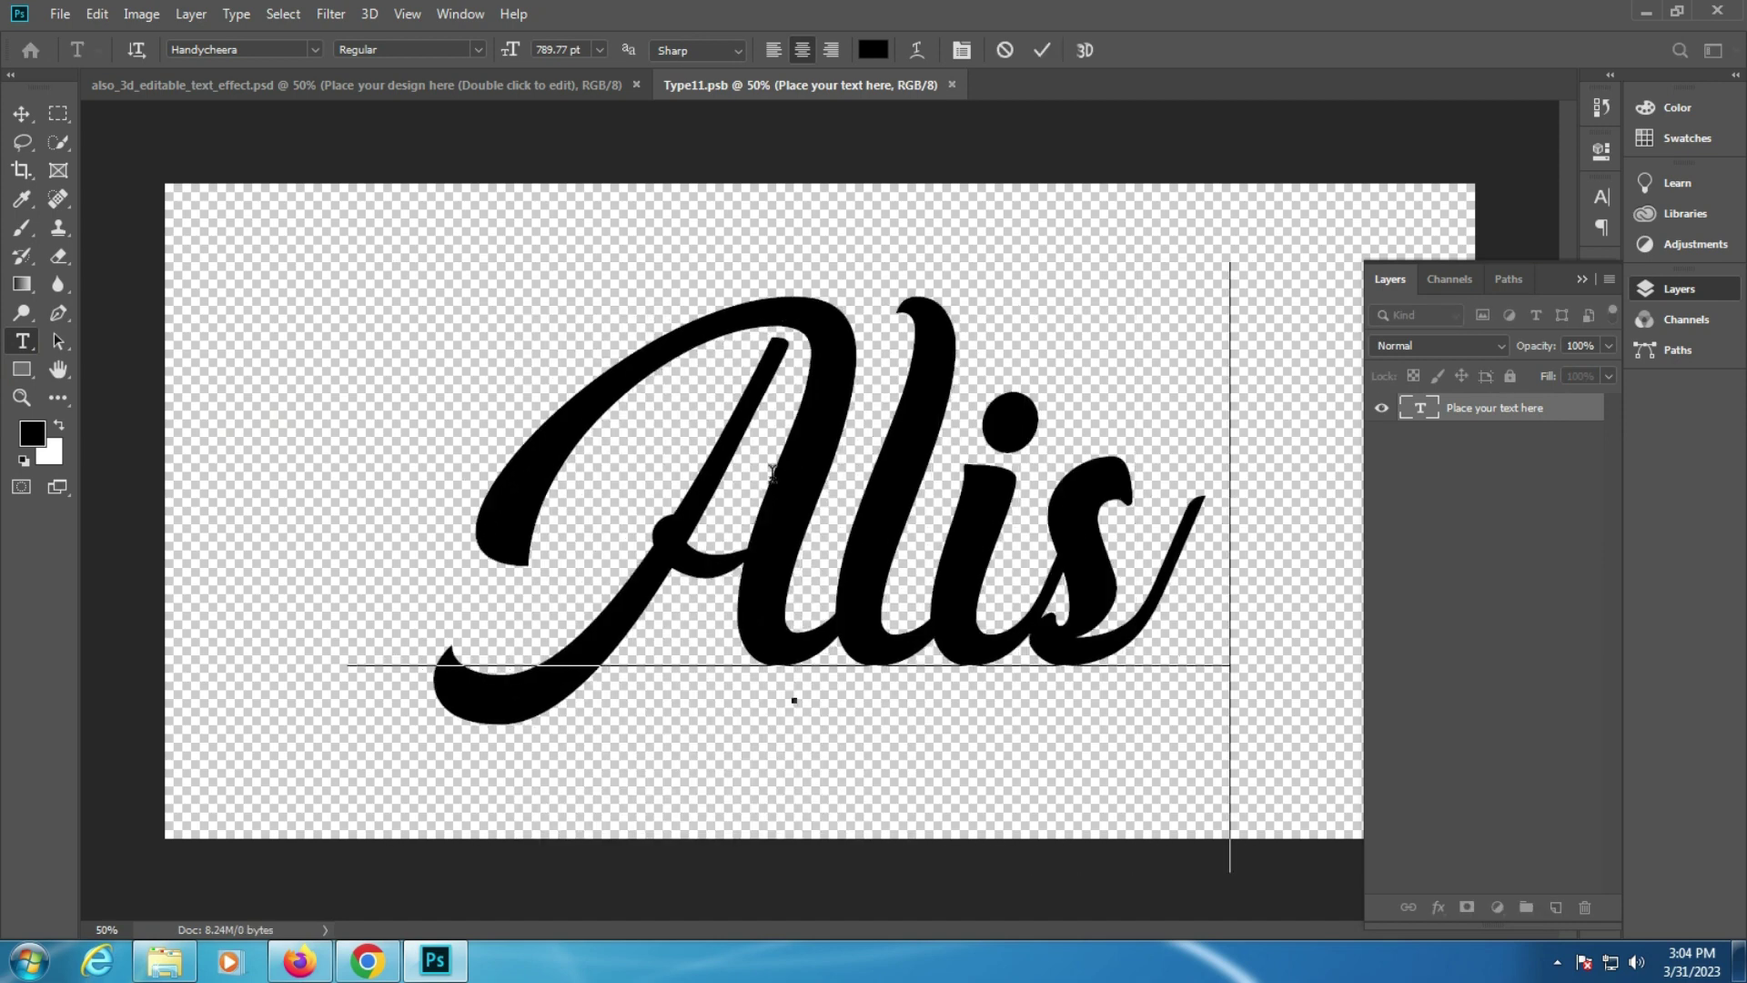
{"action": "type", "text": "ha"}
{"action": "key", "text": "ctrl+Return"}
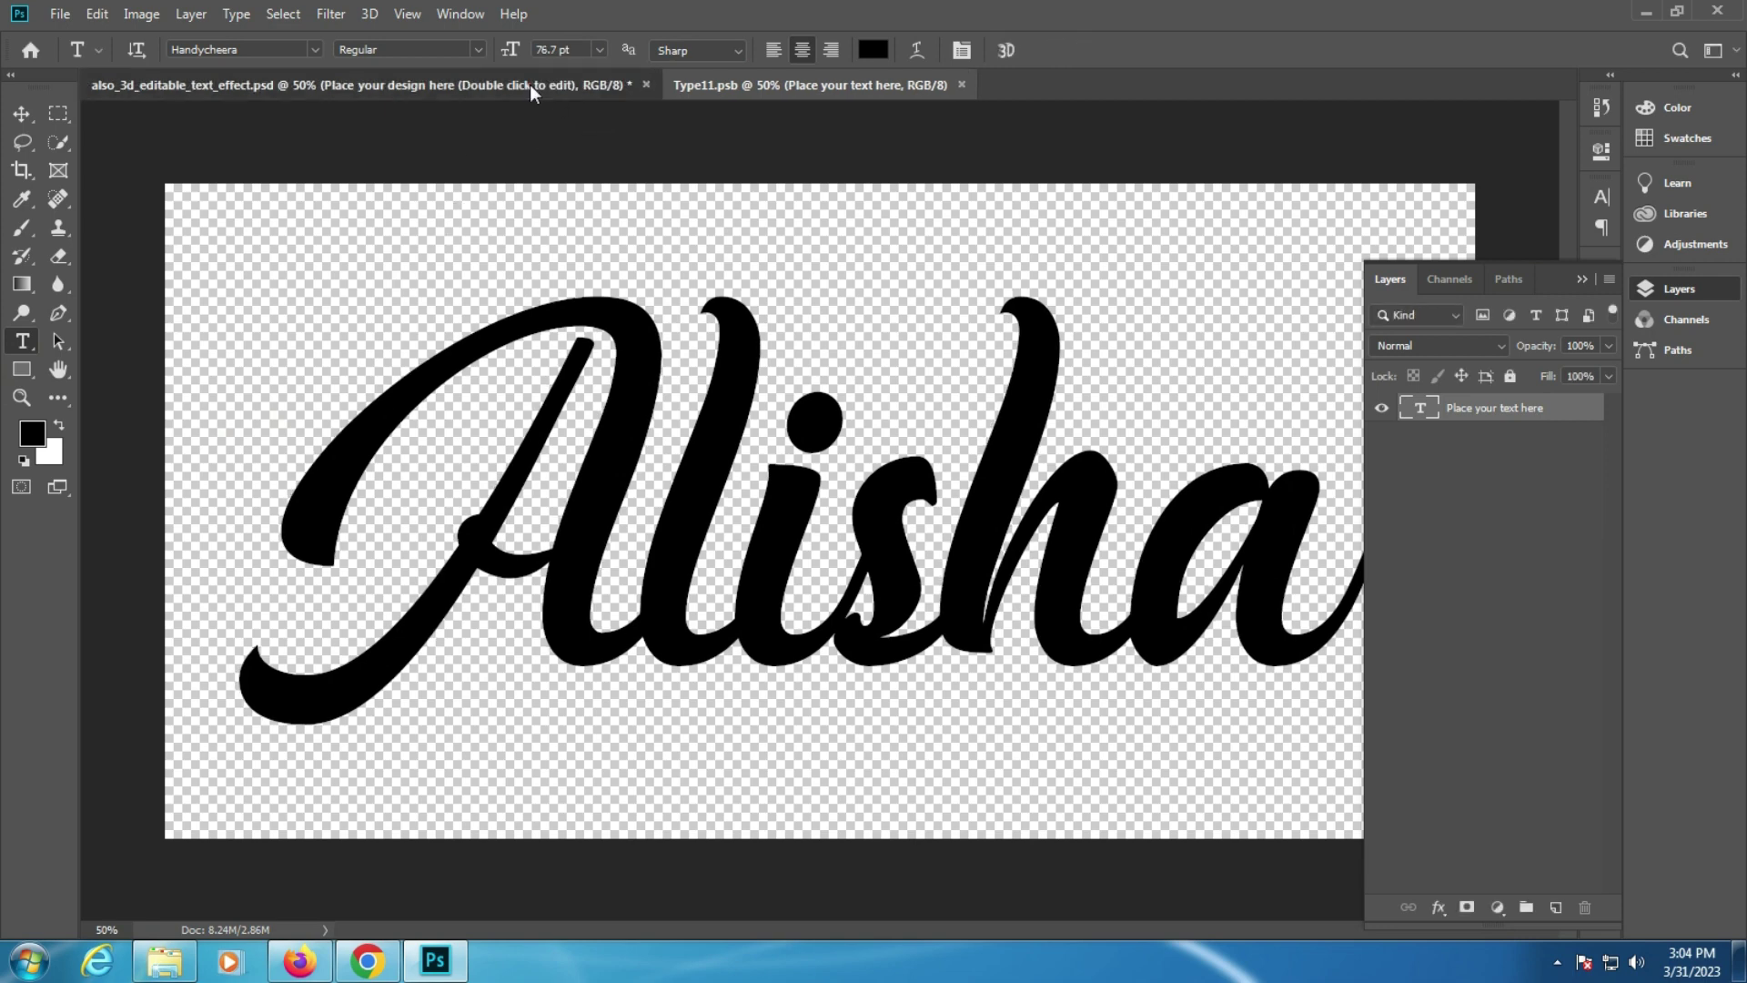
{"action": "left_click", "coordinate": [532, 91]}
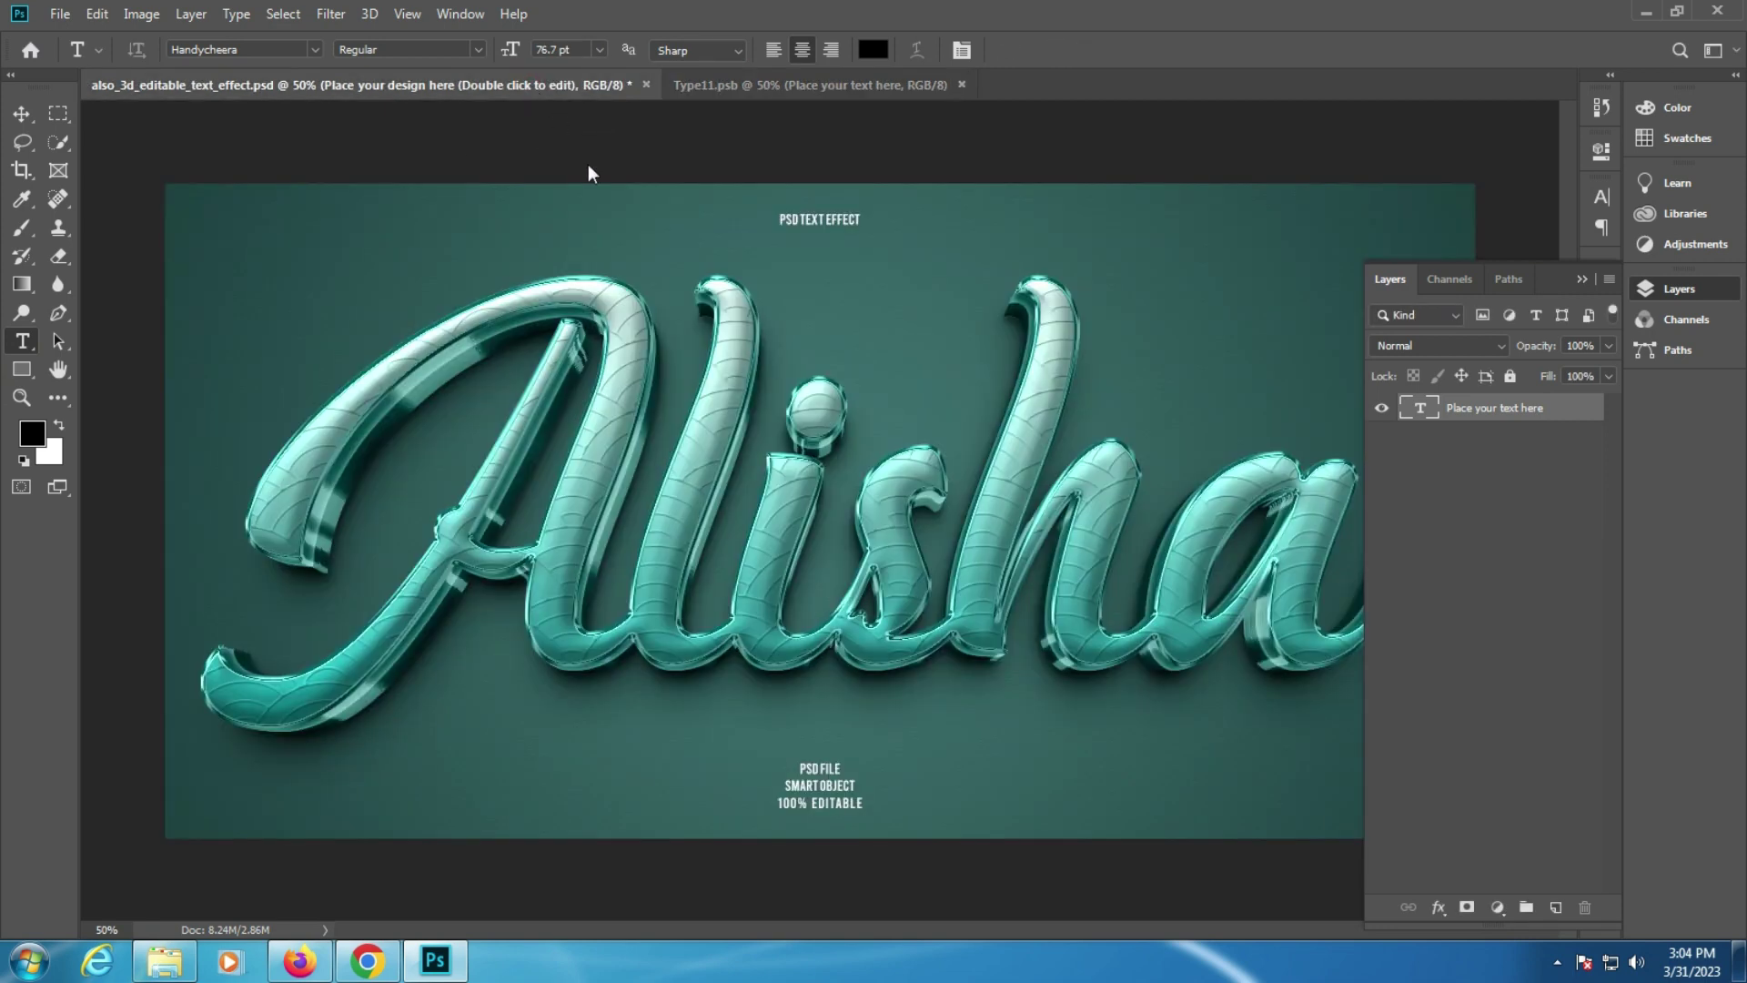
Step: Hide the layers list, zoom in on the Alisha lettering, then fit the image on screen
{"action": "left_click", "coordinate": [1467, 377]}
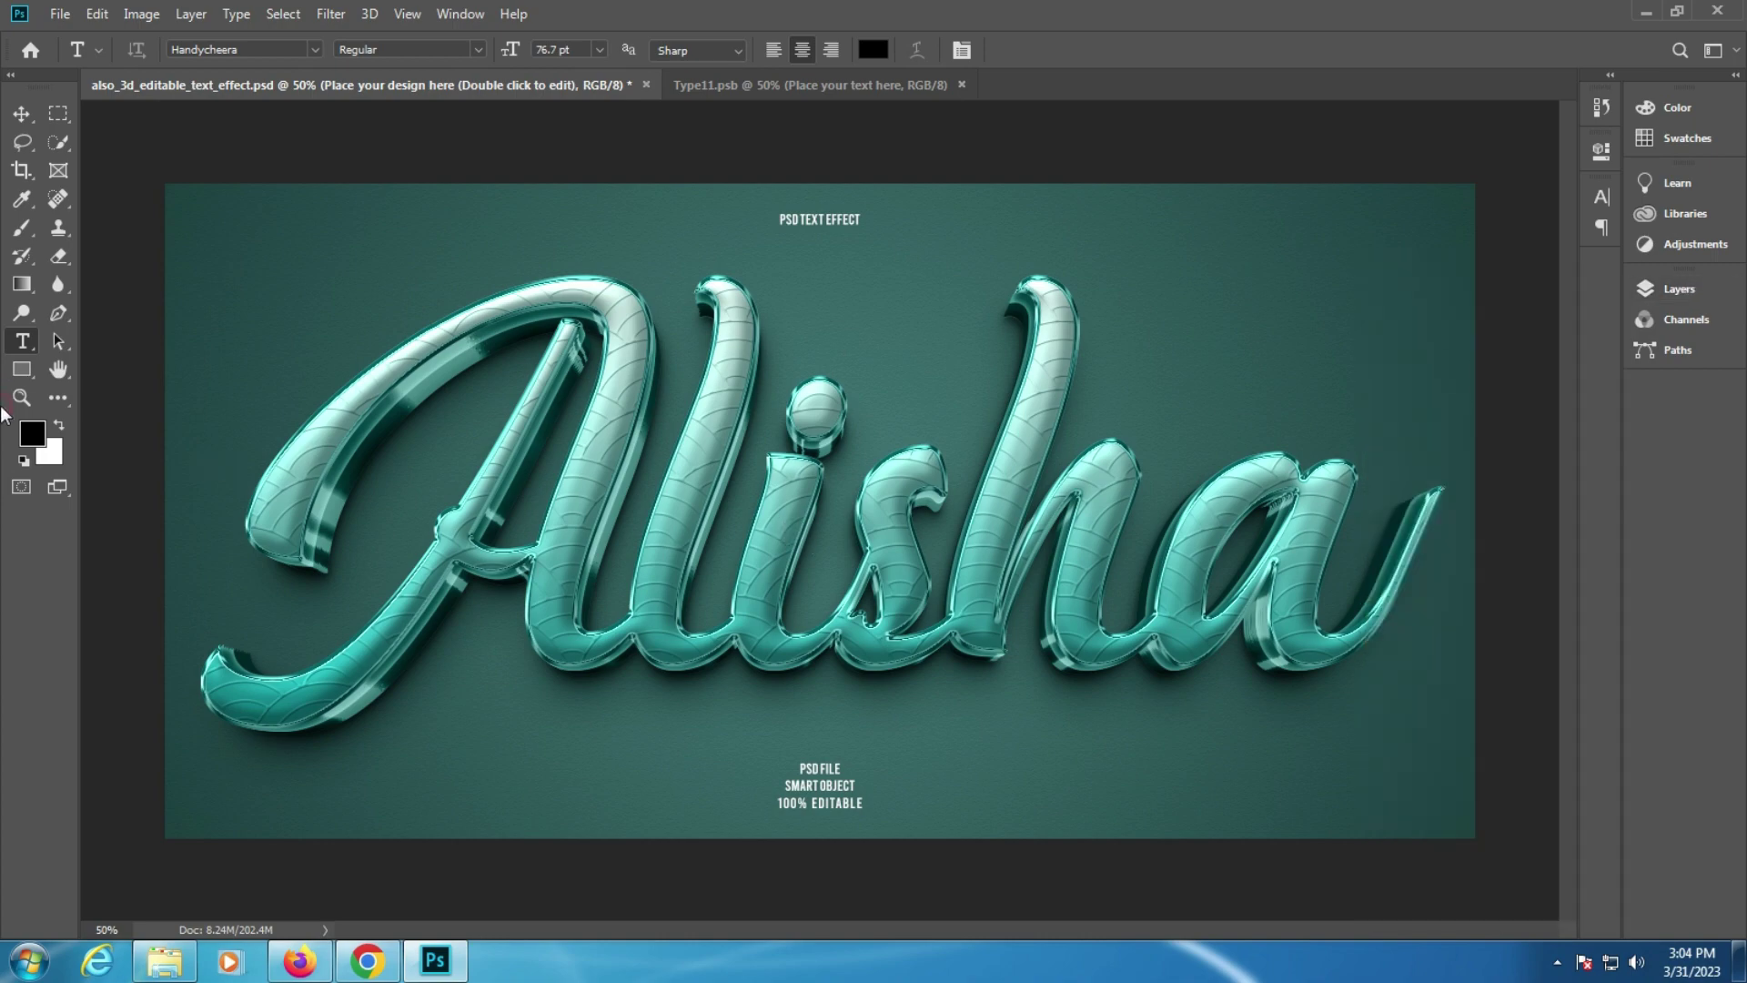
{"action": "left_click", "coordinate": [22, 397]}
{"action": "left_click", "coordinate": [952, 394]}
{"action": "left_click", "coordinate": [848, 550]}
{"action": "right_click", "coordinate": [669, 429]}
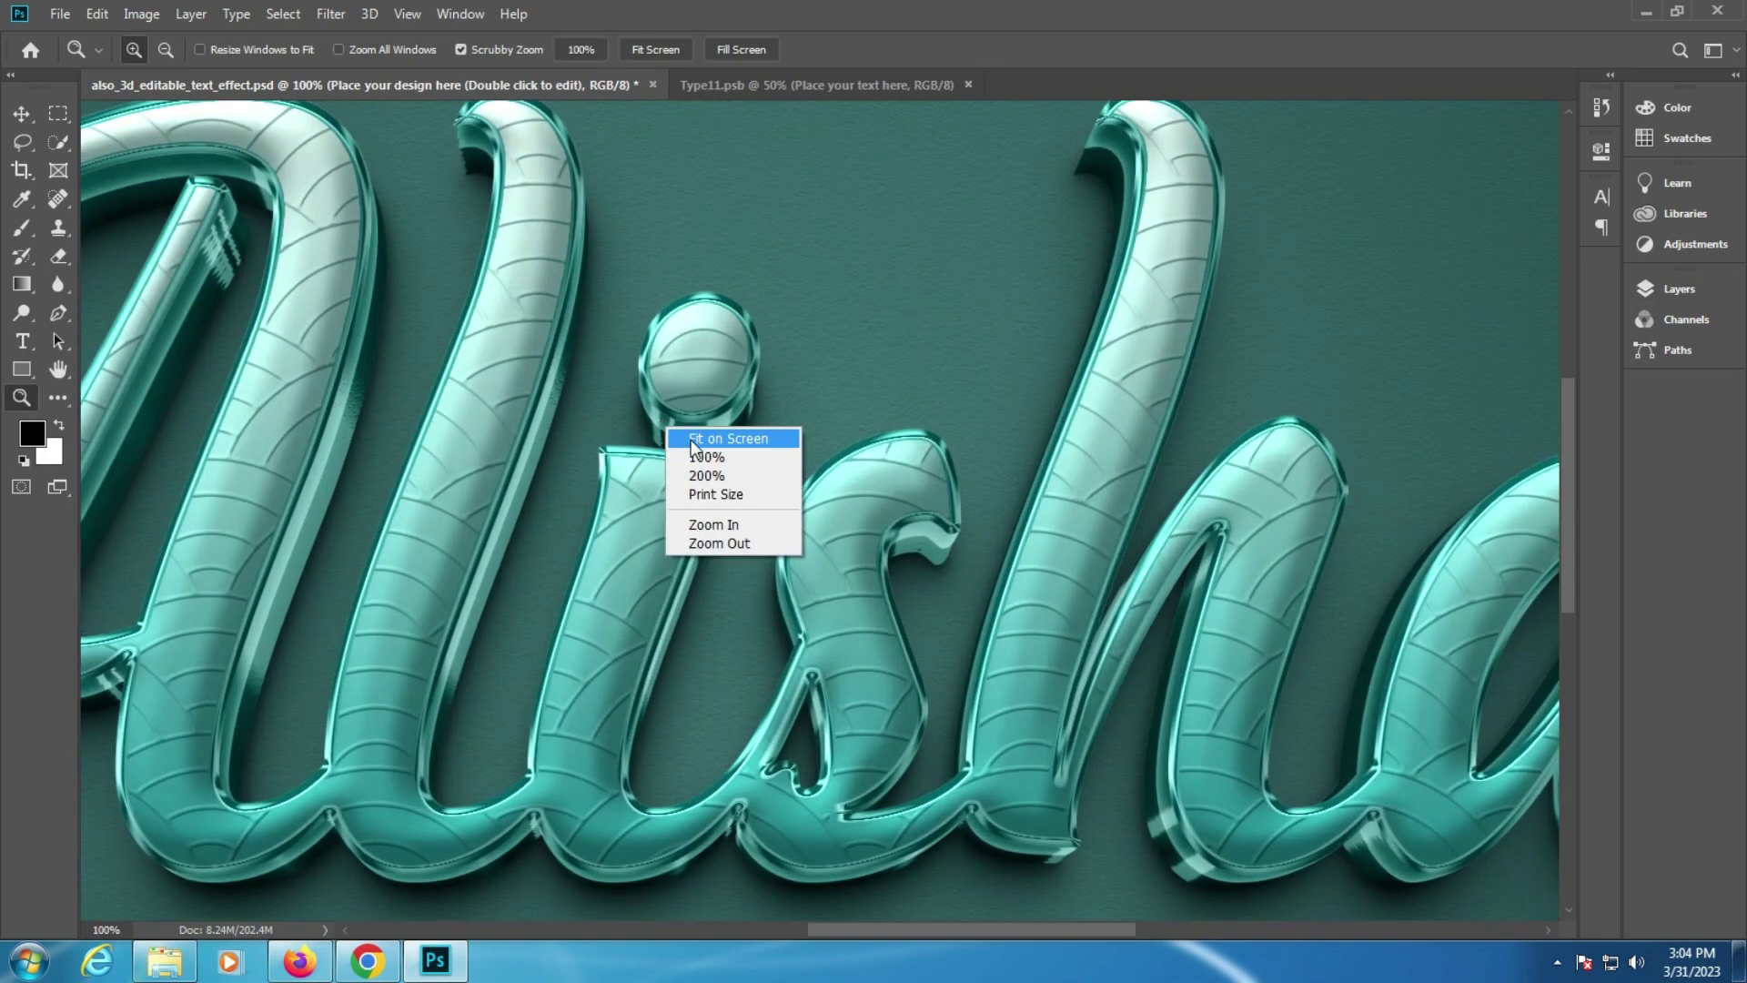
{"action": "left_click", "coordinate": [694, 441]}
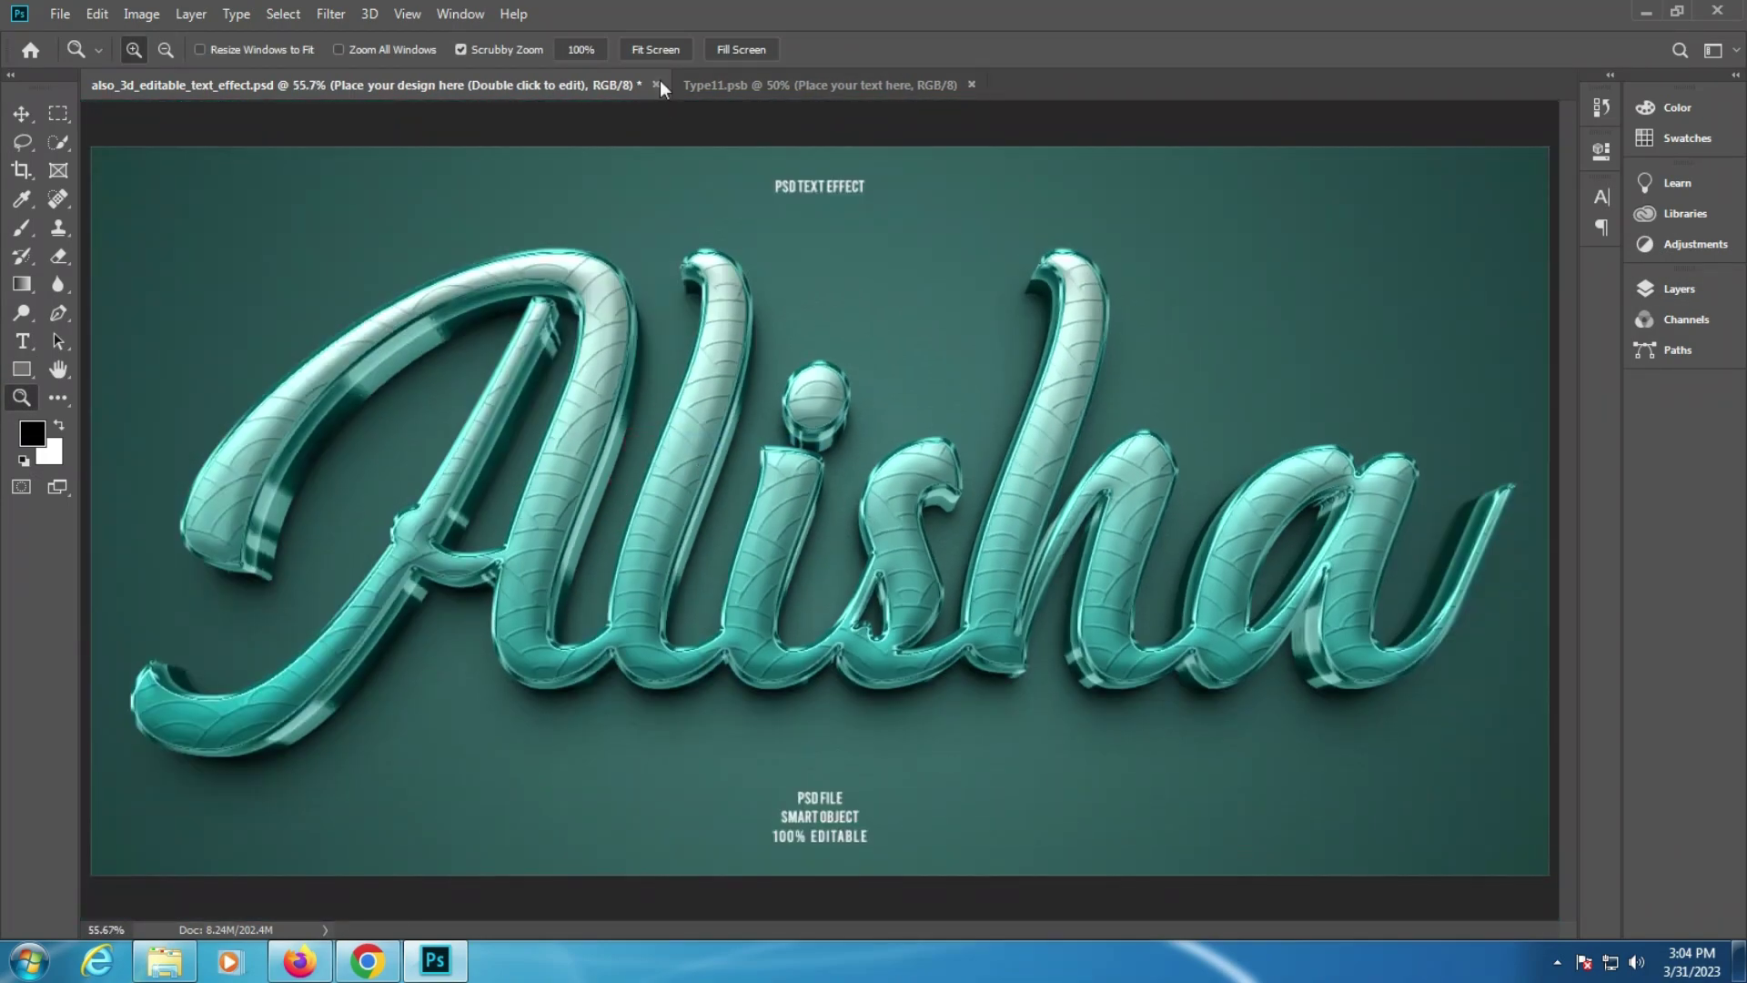
Step: Close the Alisha mockup without saving and return to the mockup folder
{"action": "left_click", "coordinate": [657, 84]}
{"action": "left_click", "coordinate": [865, 364]}
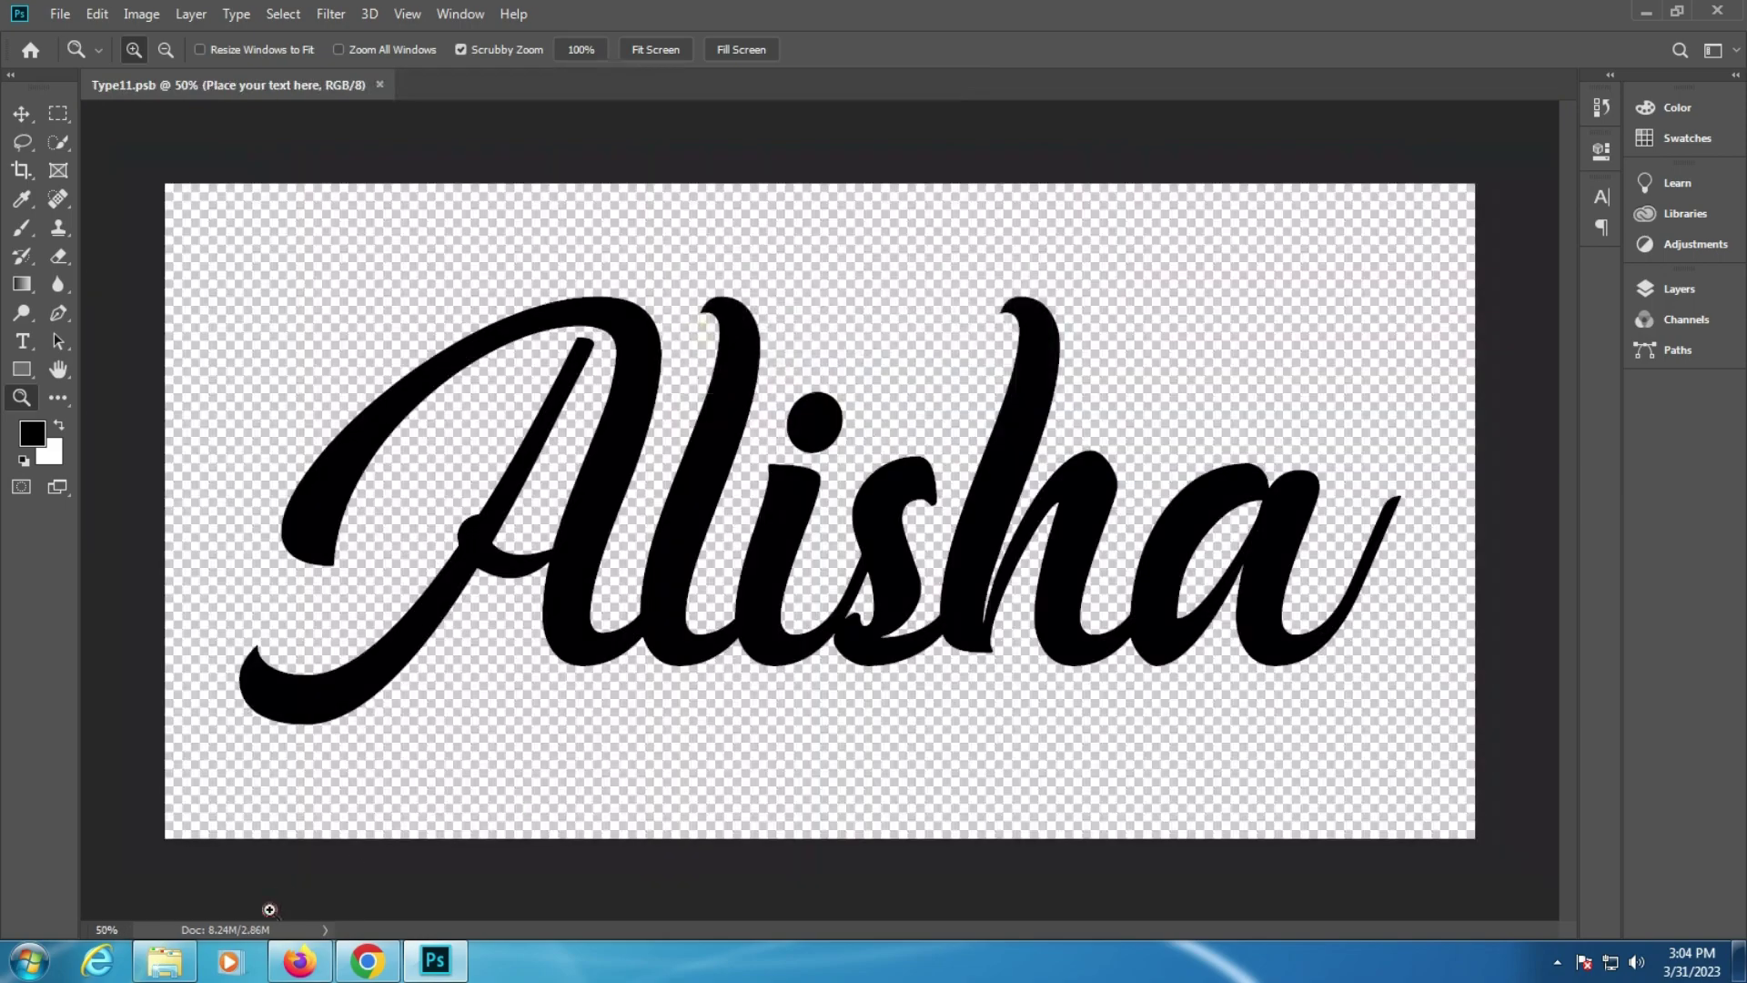
{"action": "left_click", "coordinate": [165, 960]}
Step: Open azpsd_2023_01_09.psd, updating its text layers on opening
{"action": "double_click", "coordinate": [1581, 239]}
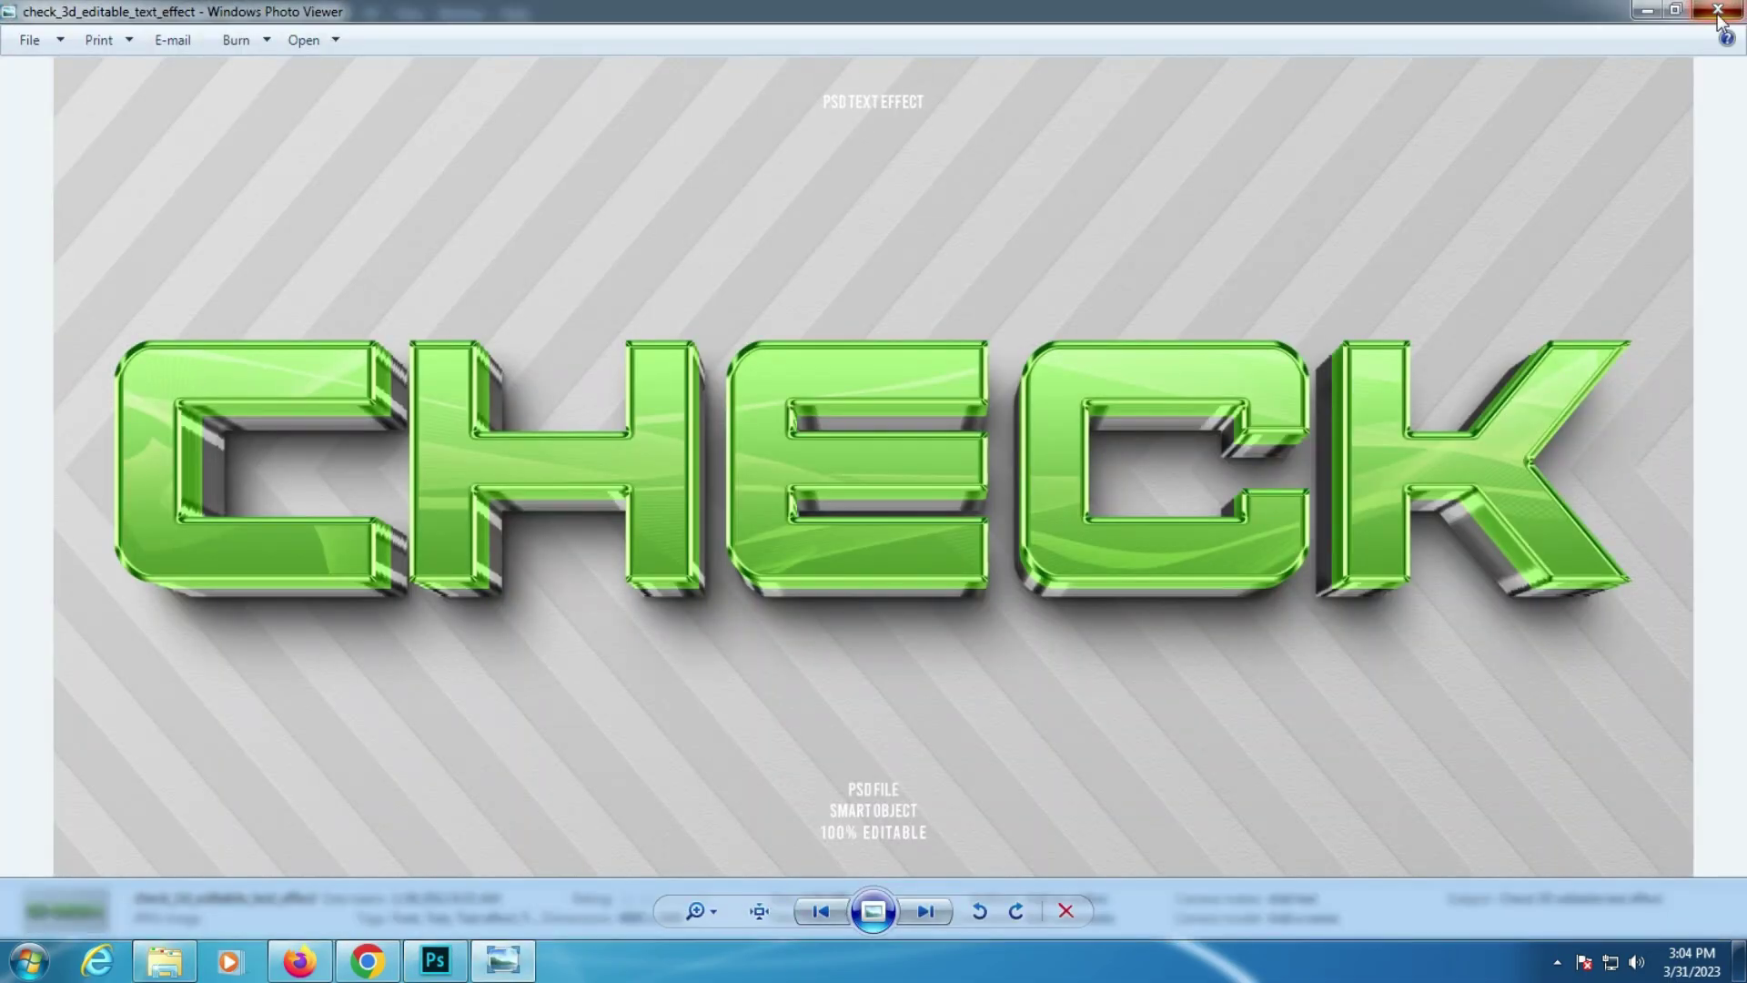
{"action": "left_click", "coordinate": [1718, 11]}
{"action": "left_click", "coordinate": [1442, 177]}
{"action": "double_click", "coordinate": [1442, 177]}
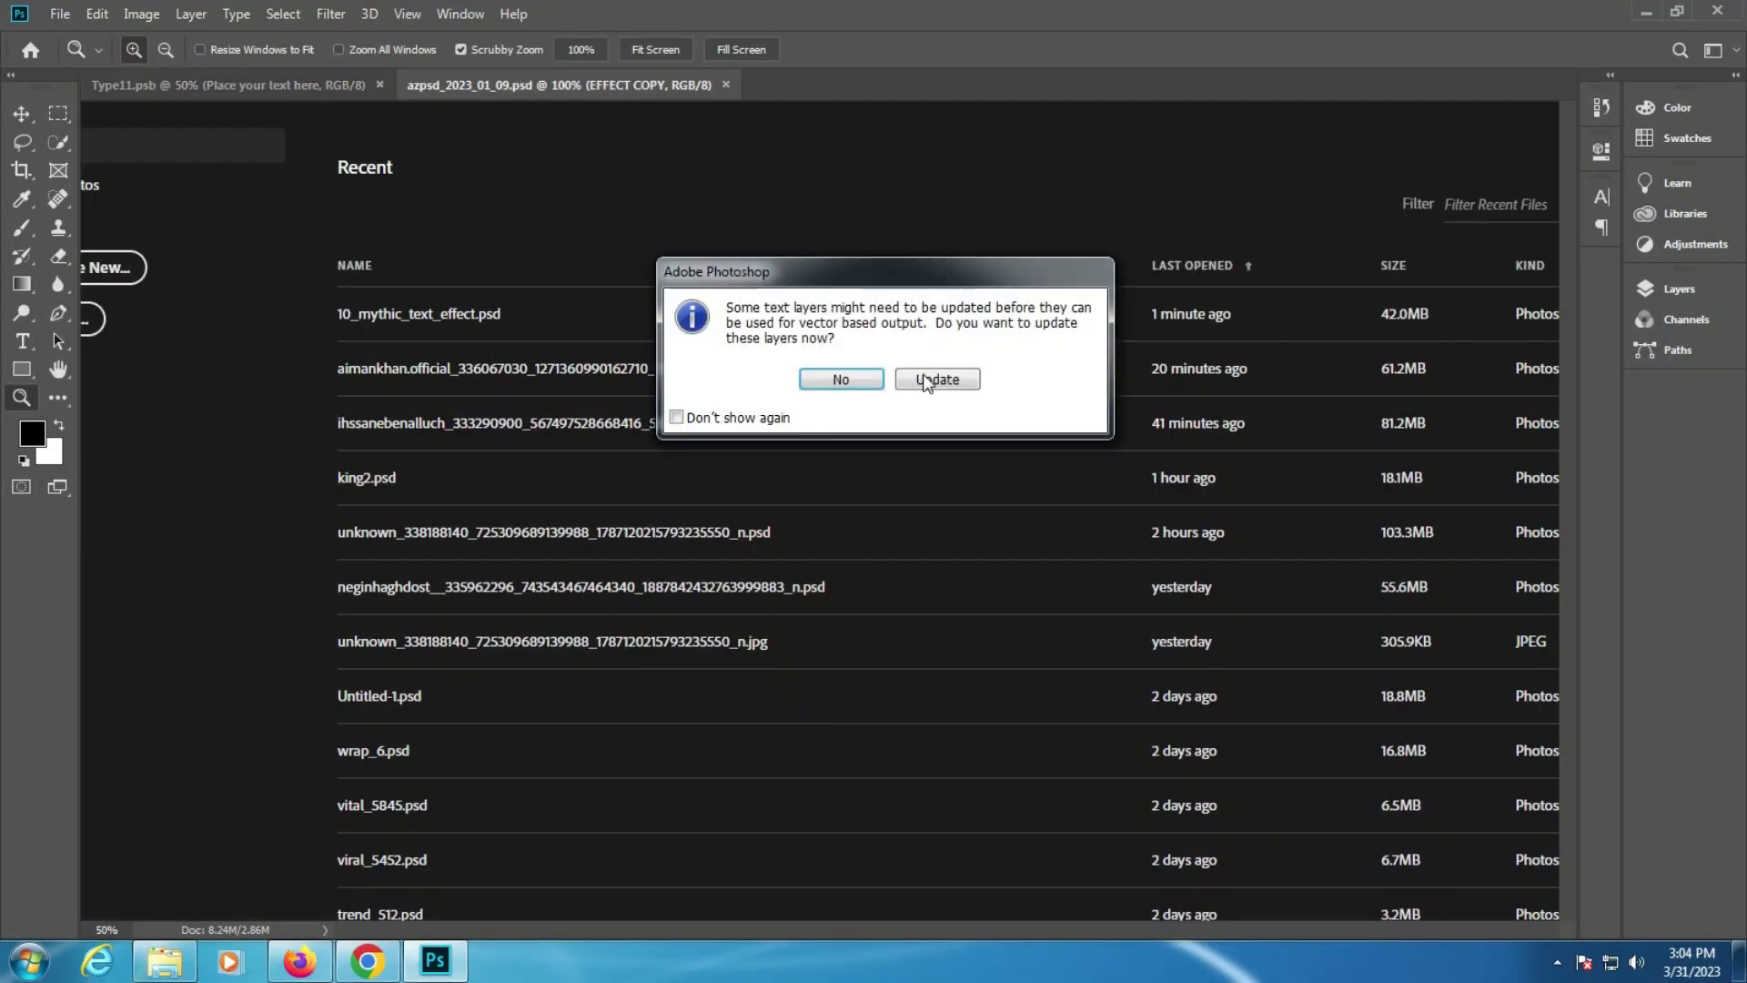
{"action": "left_click", "coordinate": [924, 380]}
Step: Show the layers, glance at the EFFECT COPY layer style, and select EDIT TEXT HERE
{"action": "left_click", "coordinate": [1679, 289]}
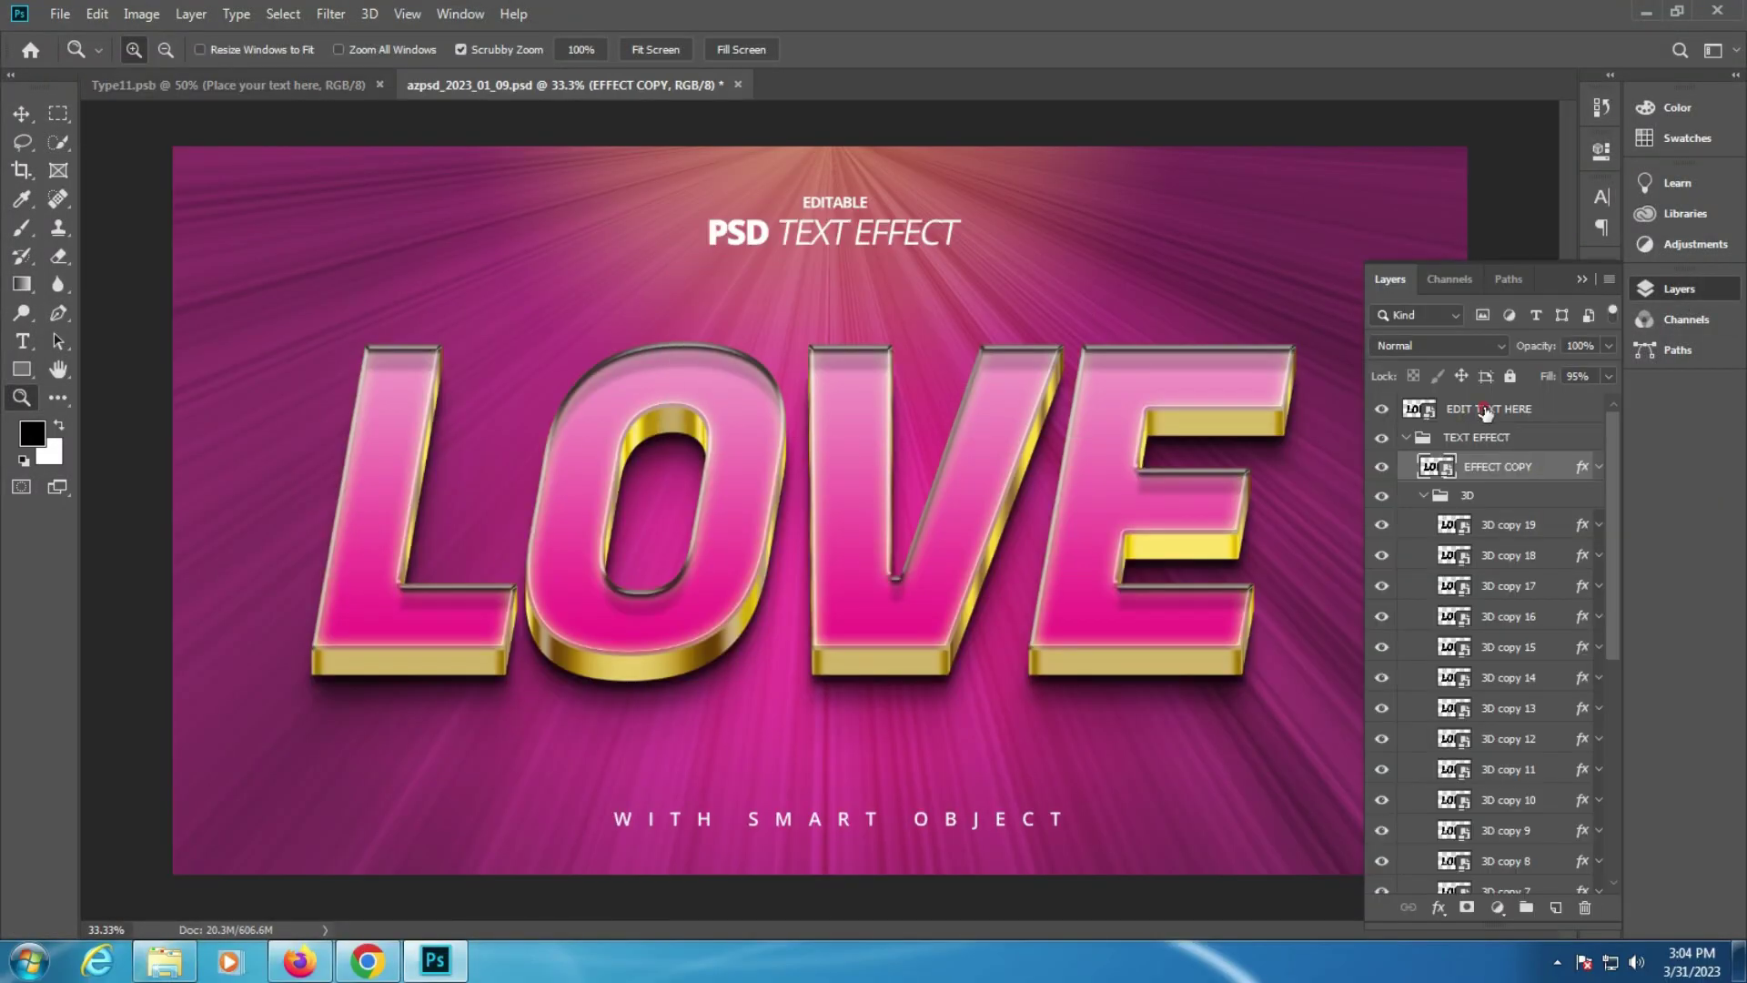
{"action": "double_click", "coordinate": [1449, 482]}
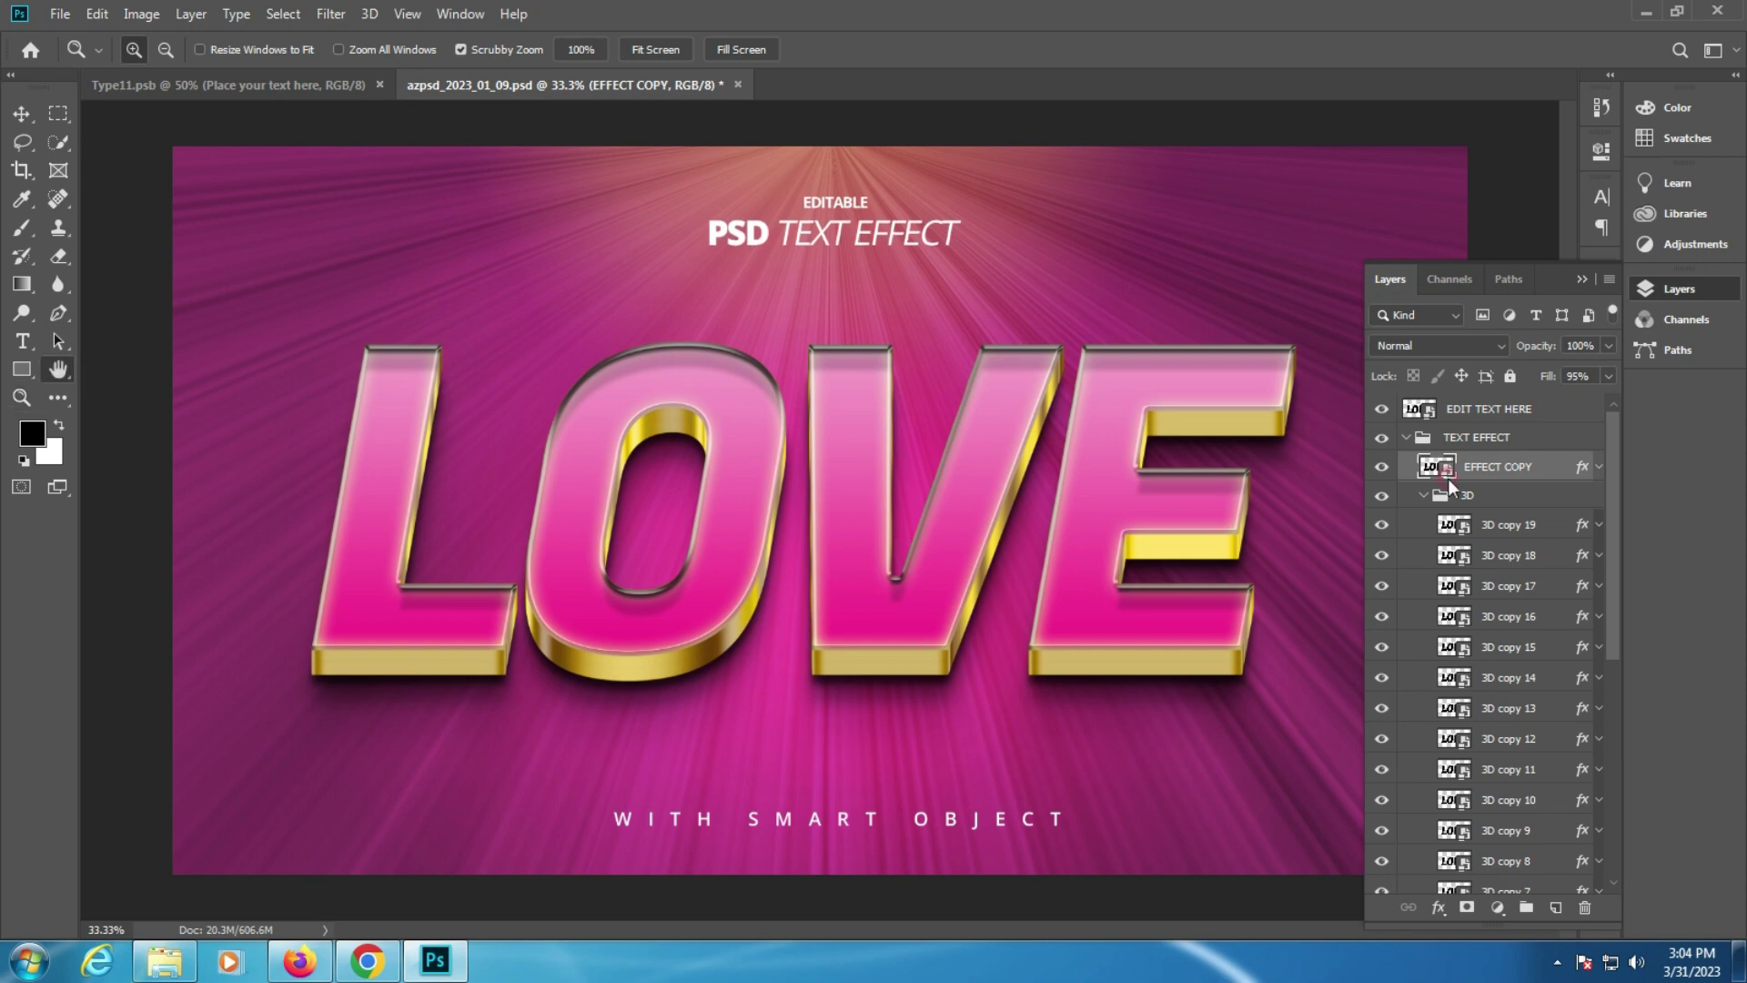
{"action": "key", "text": "Escape"}
{"action": "left_click", "coordinate": [1427, 419]}
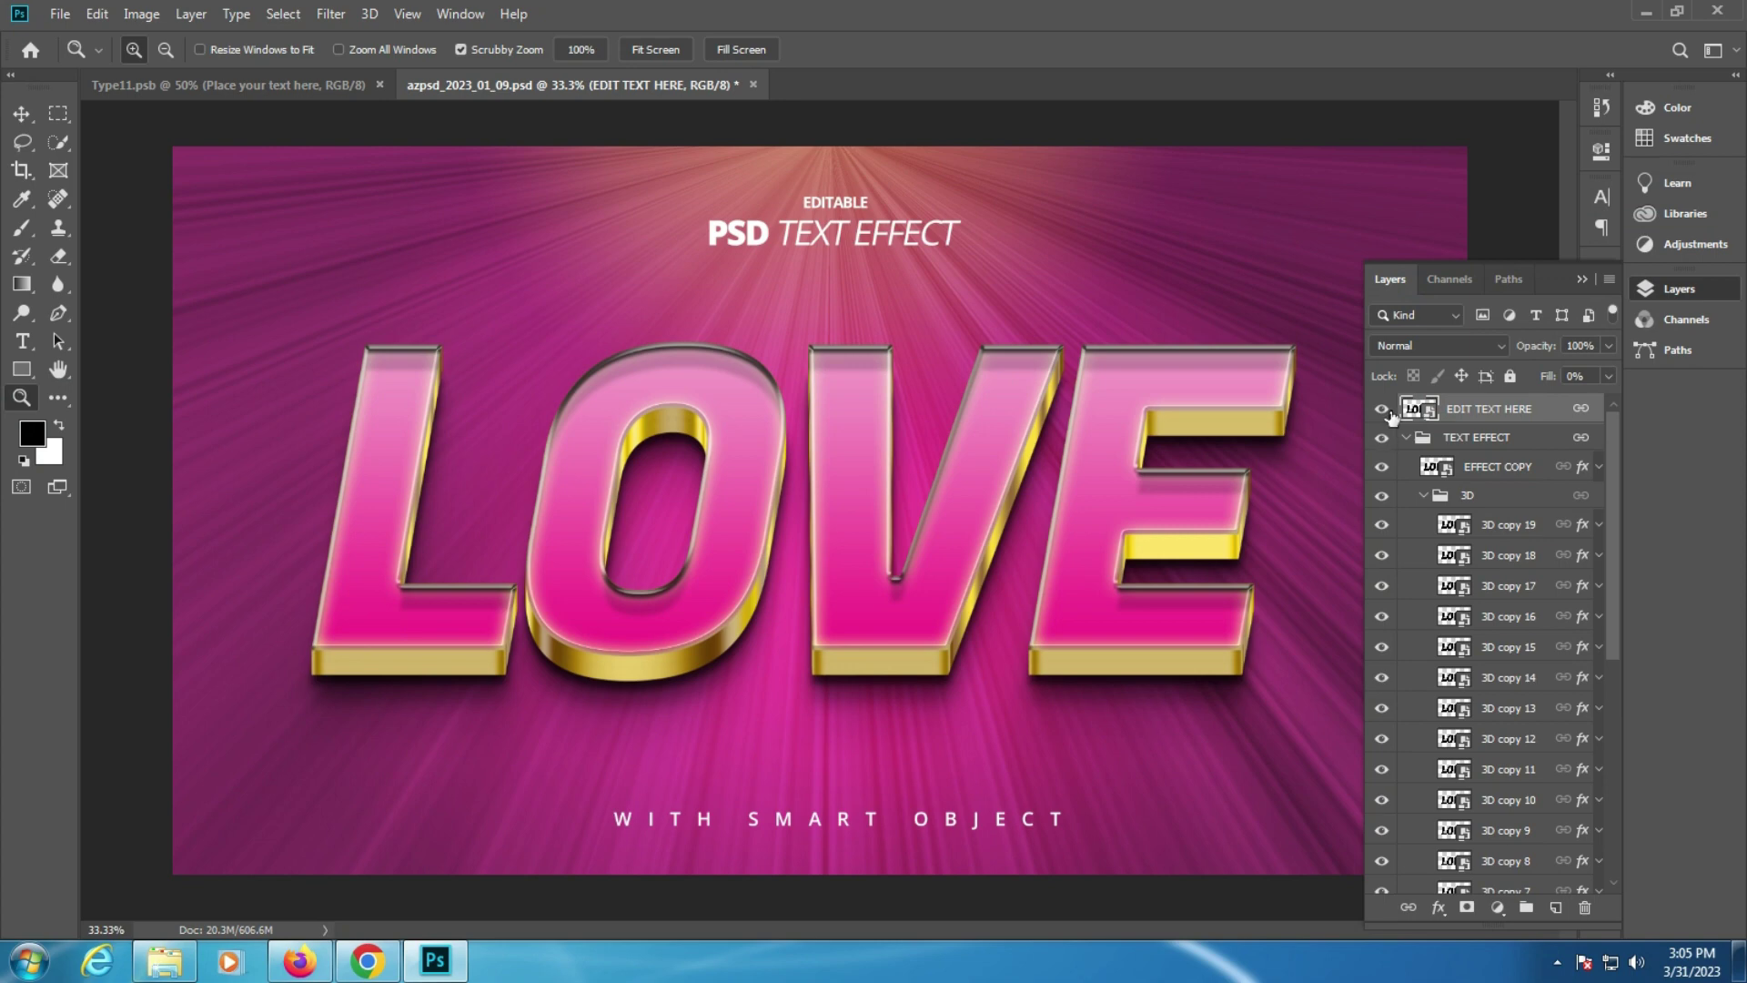
Step: Change the smart object's LOVE text to LOSE and save it so the mockup updates
{"action": "double_click", "coordinate": [1421, 409]}
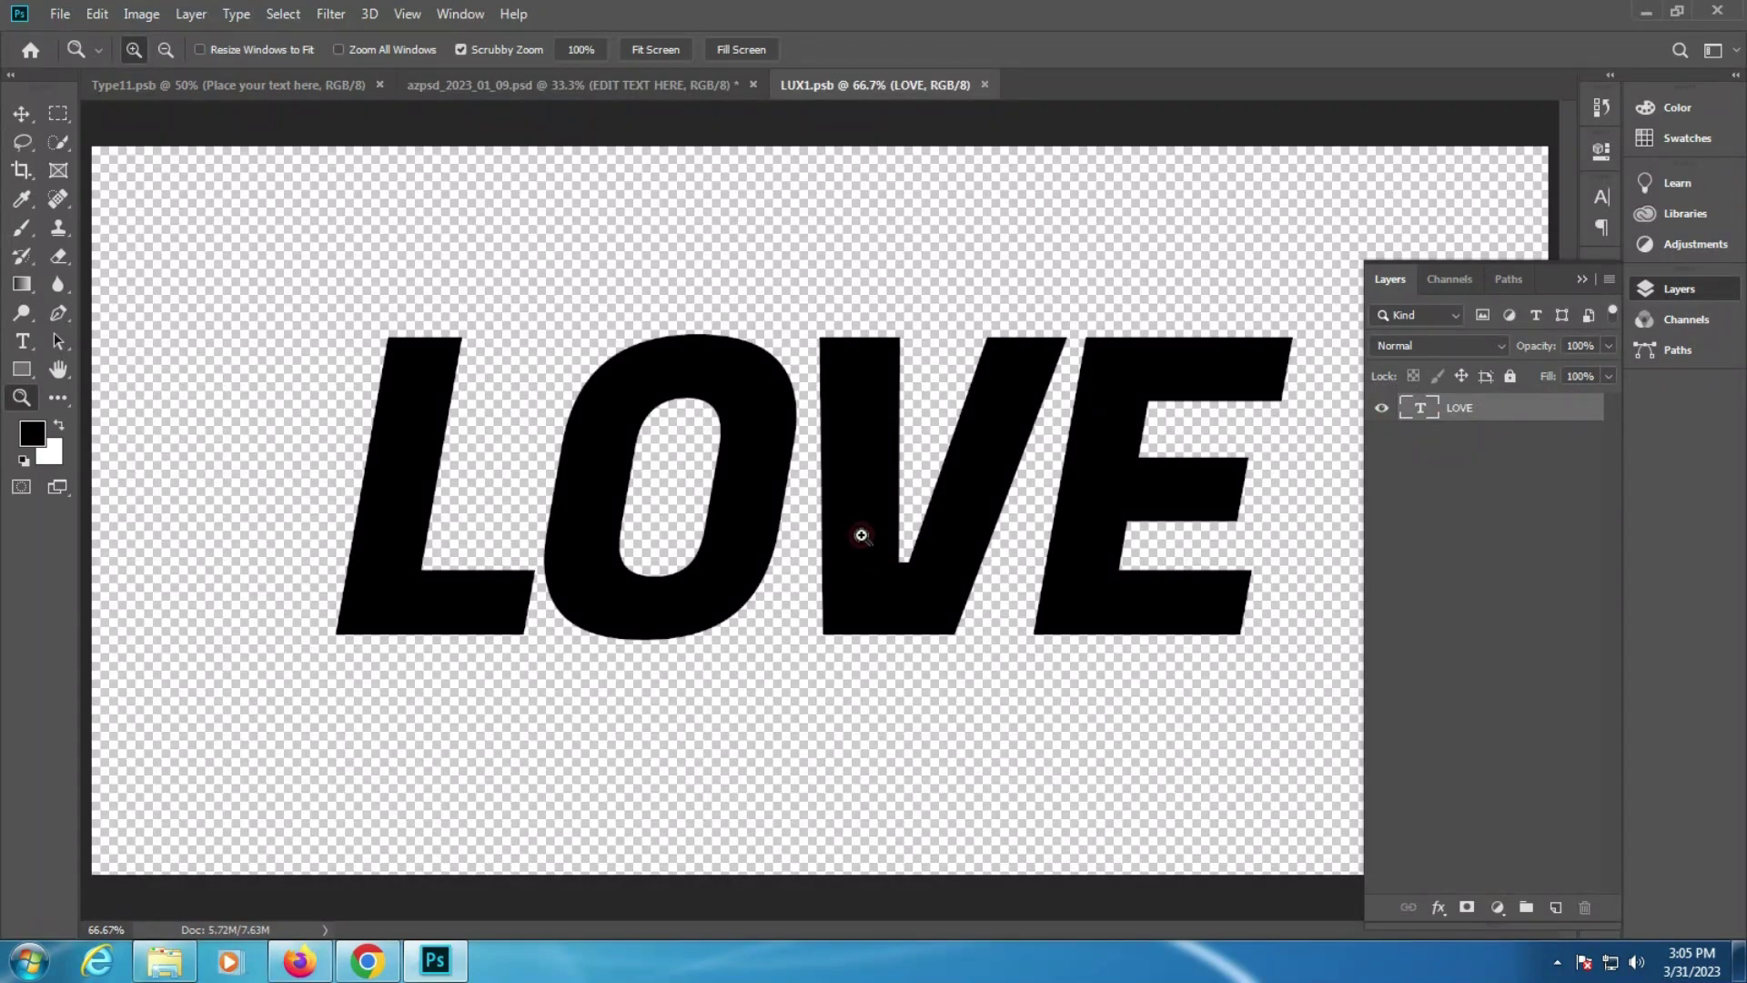
{"action": "left_click", "coordinate": [23, 341]}
{"action": "left_click", "coordinate": [827, 515]}
{"action": "key", "text": "ctrl+a"}
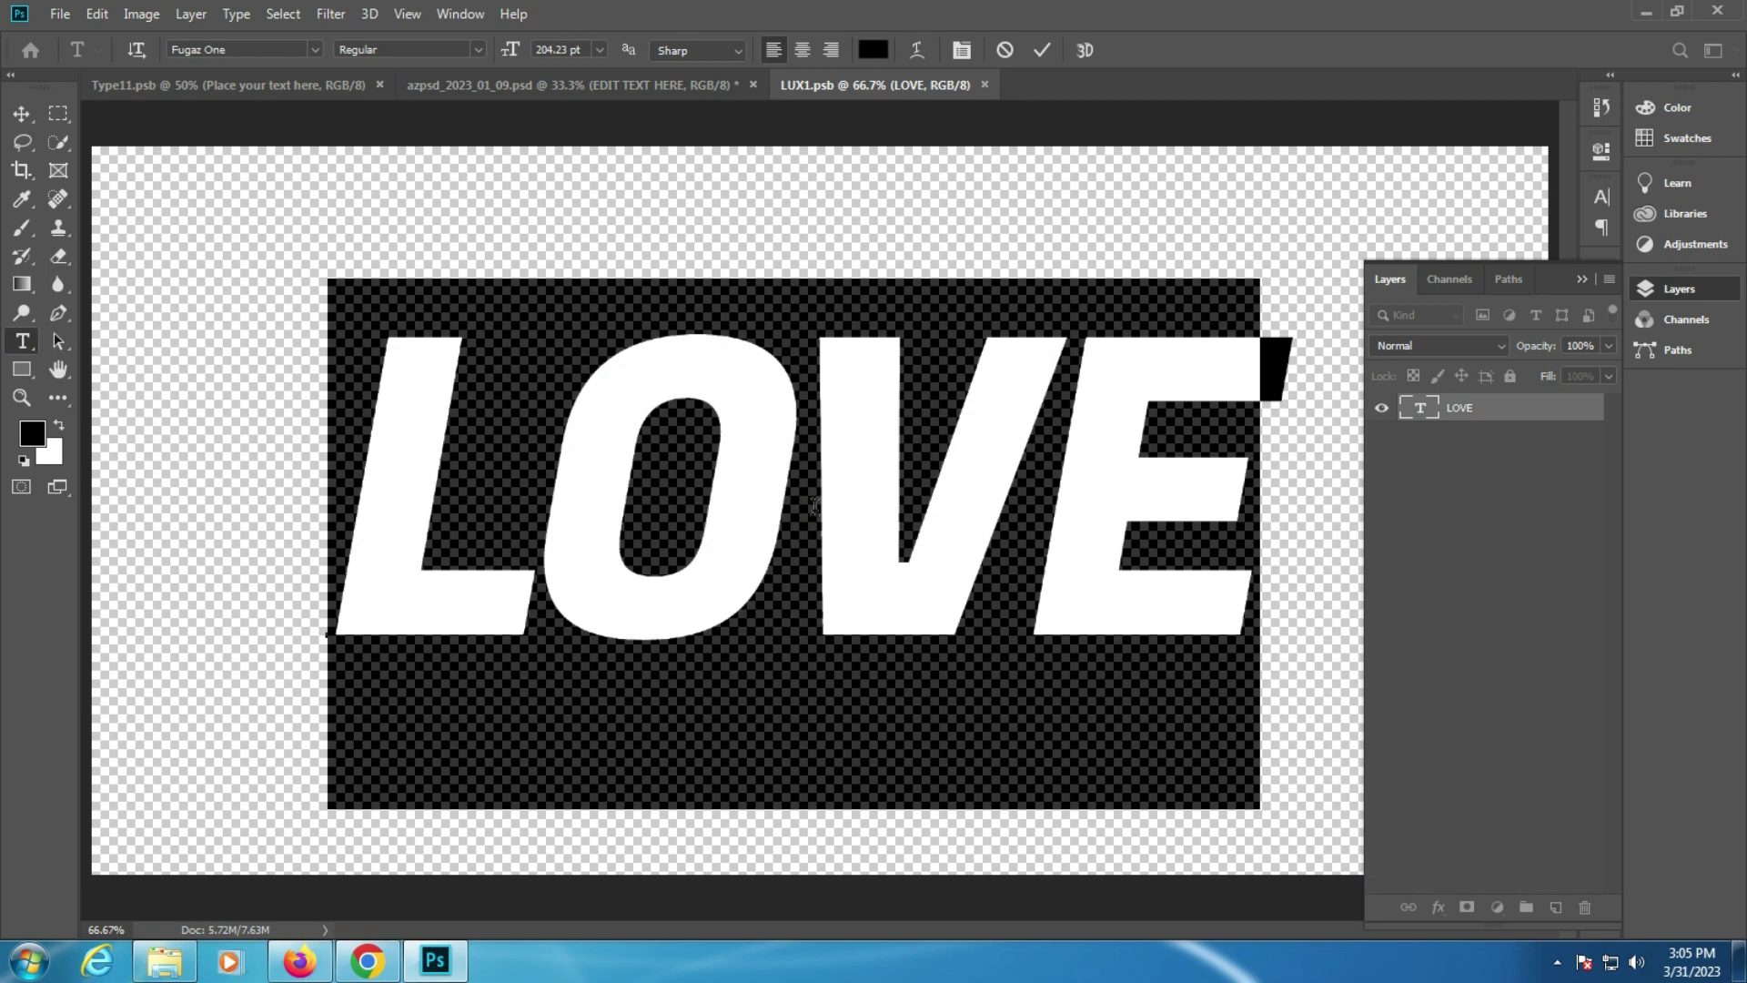
{"action": "left_click", "coordinate": [814, 506]}
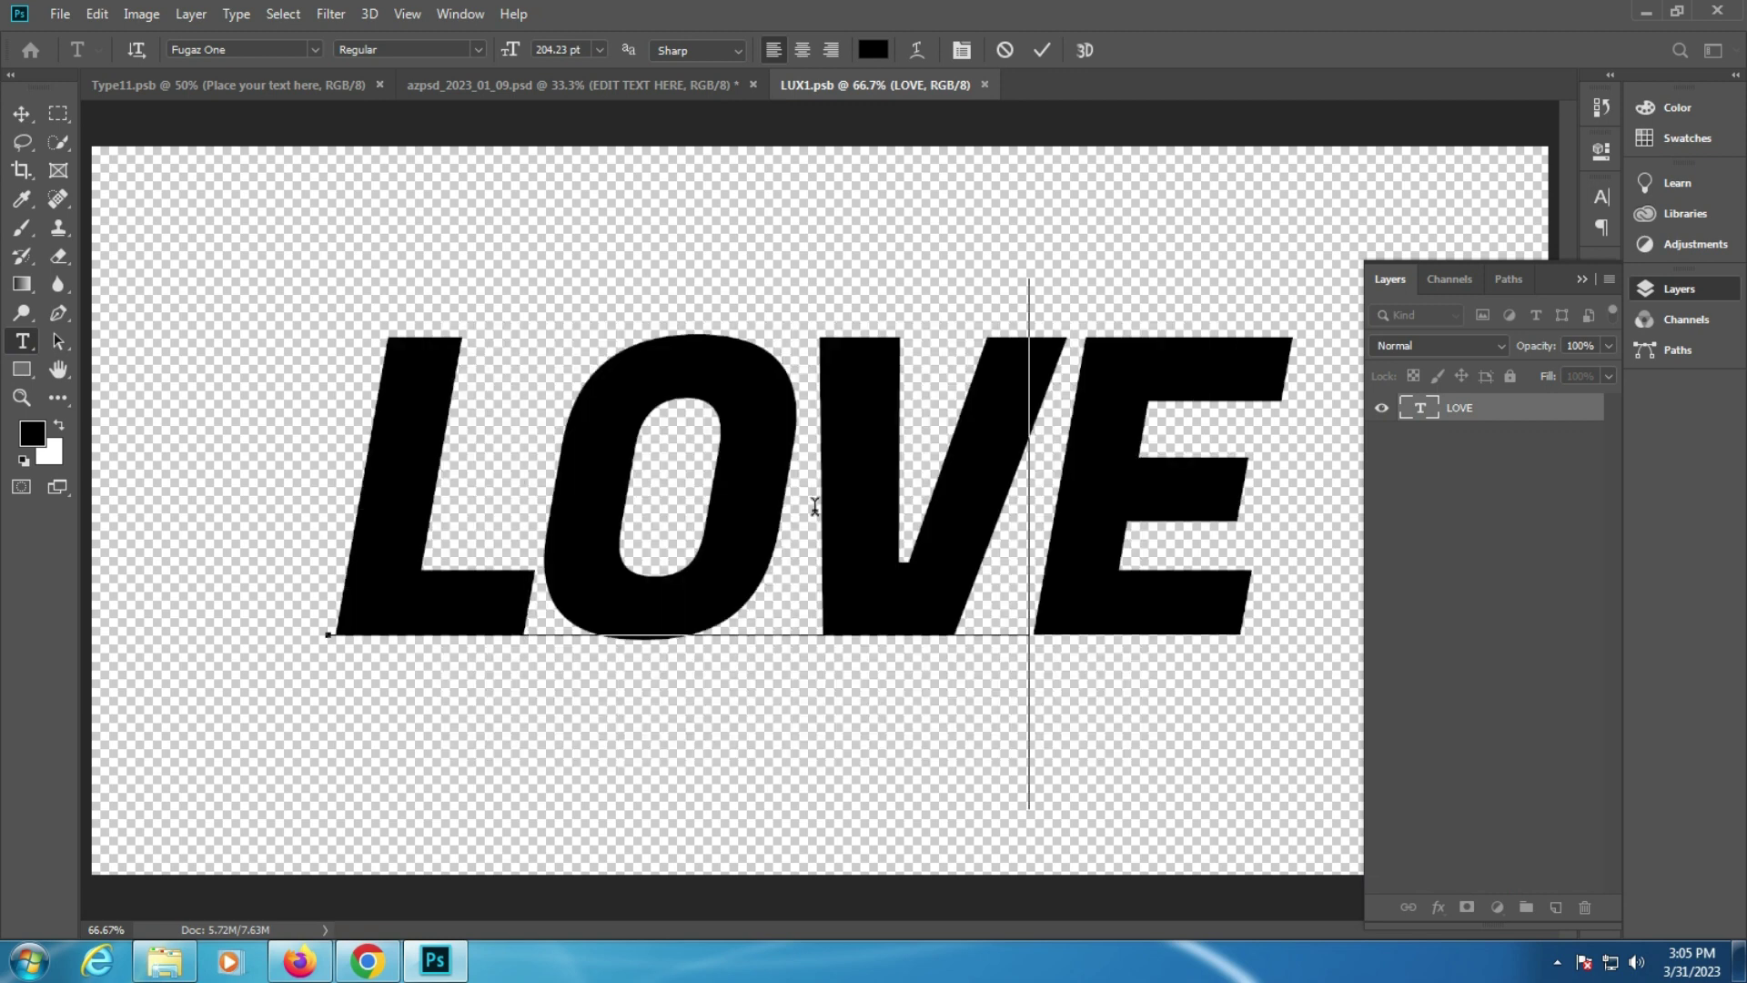
{"action": "key", "text": "Delete"}
{"action": "type", "text": "S"}
{"action": "mouse_move", "coordinate": [817, 516]}
{"action": "left_mouse_down"}
{"action": "mouse_move", "coordinate": [608, 82]}
{"action": "mouse_move", "coordinate": [606, 307]}
{"action": "left_mouse_up"}
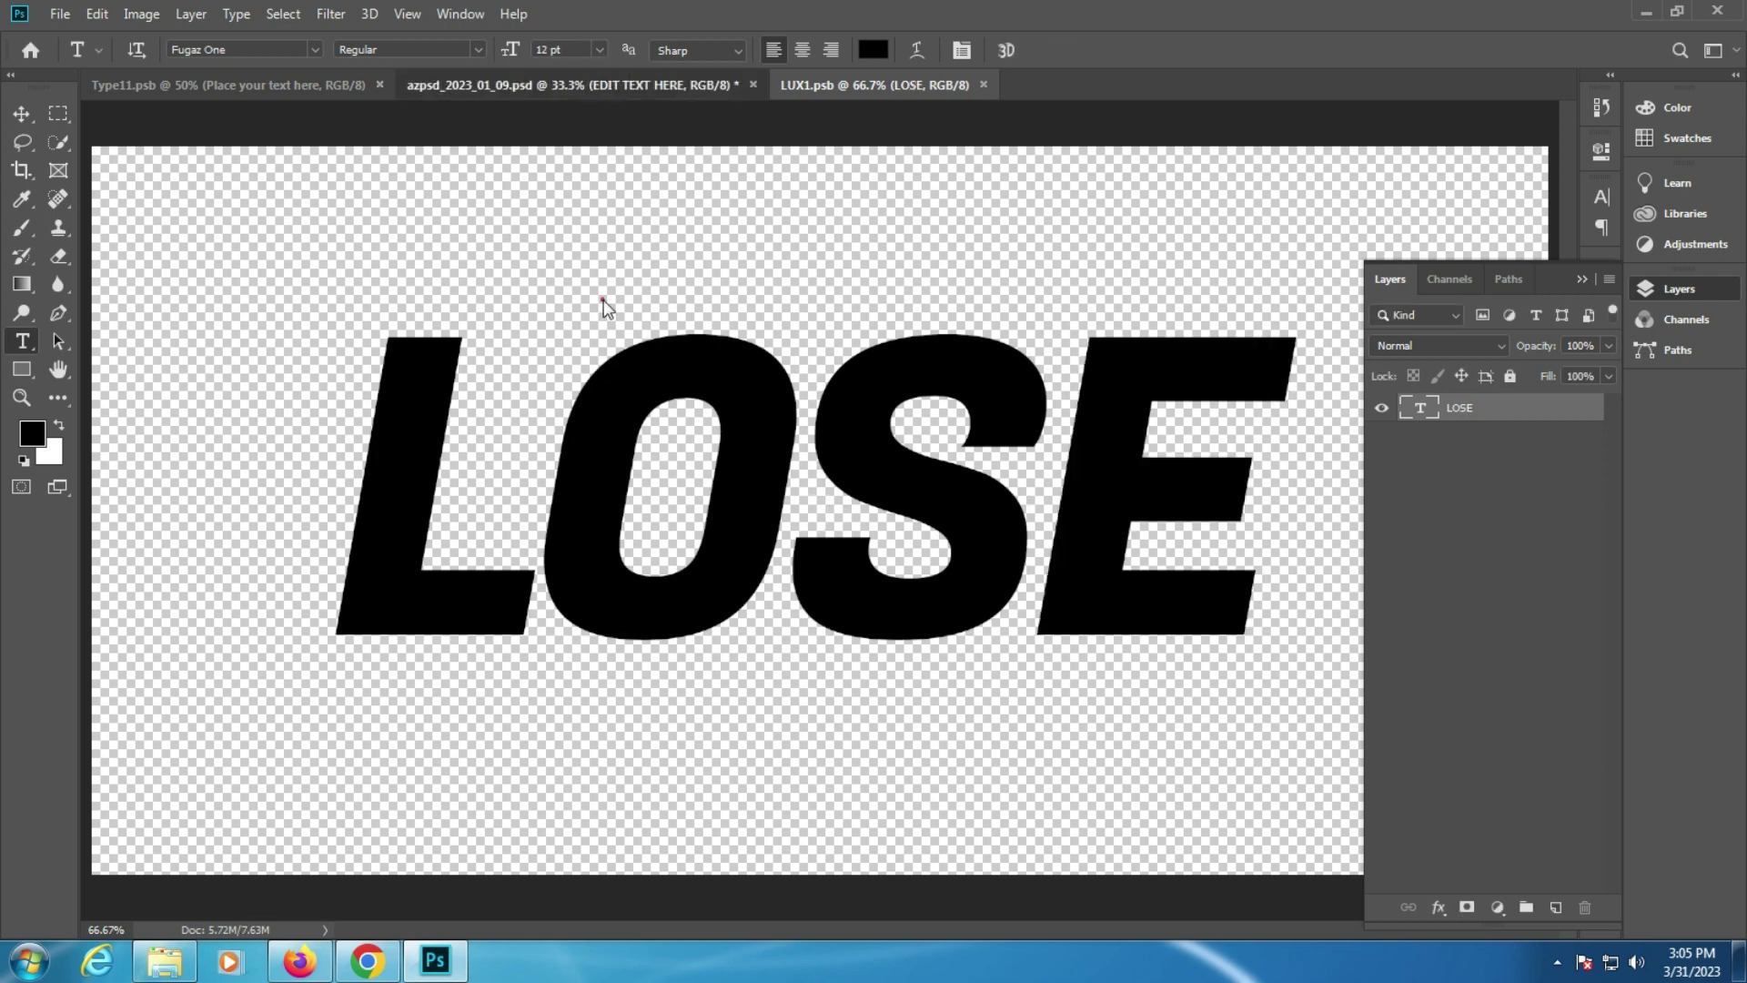
{"action": "key", "text": "ctrl+shift+Tab"}
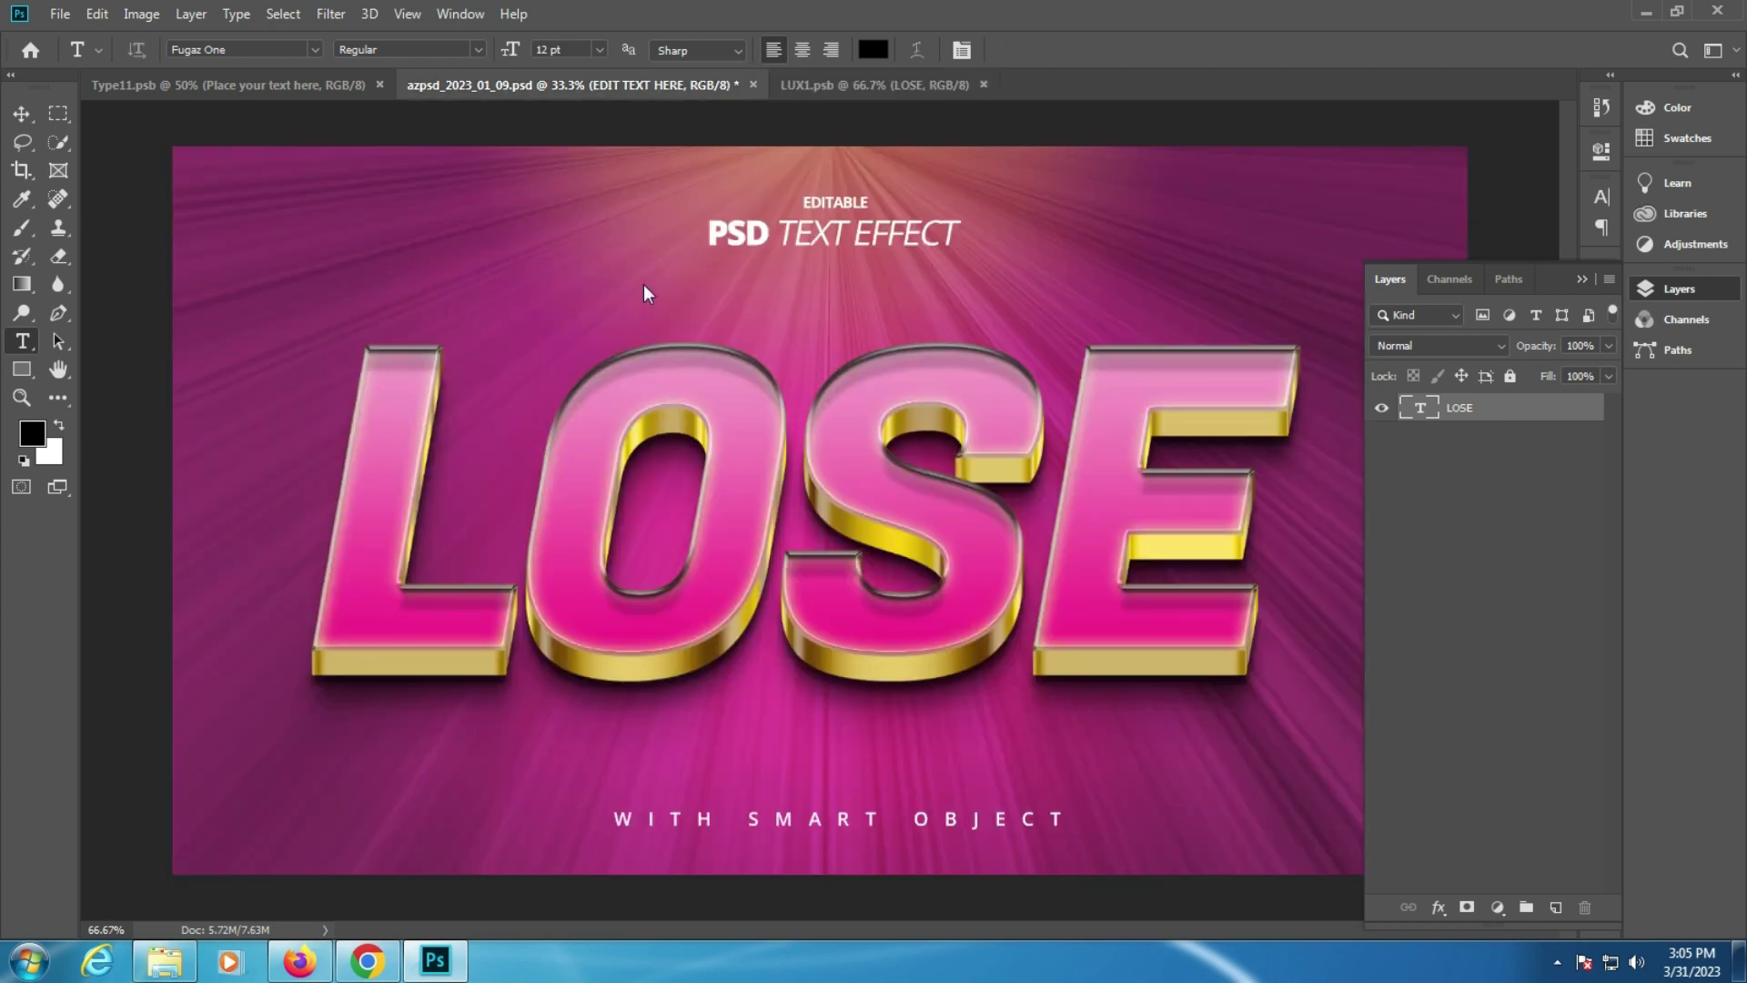
Step: Fit the LOSE mockup on screen, close it and Type11 unsaved, and open check_3d_editable_text_effect.psd
{"action": "left_click", "coordinate": [22, 397]}
{"action": "left_click", "coordinate": [878, 506]}
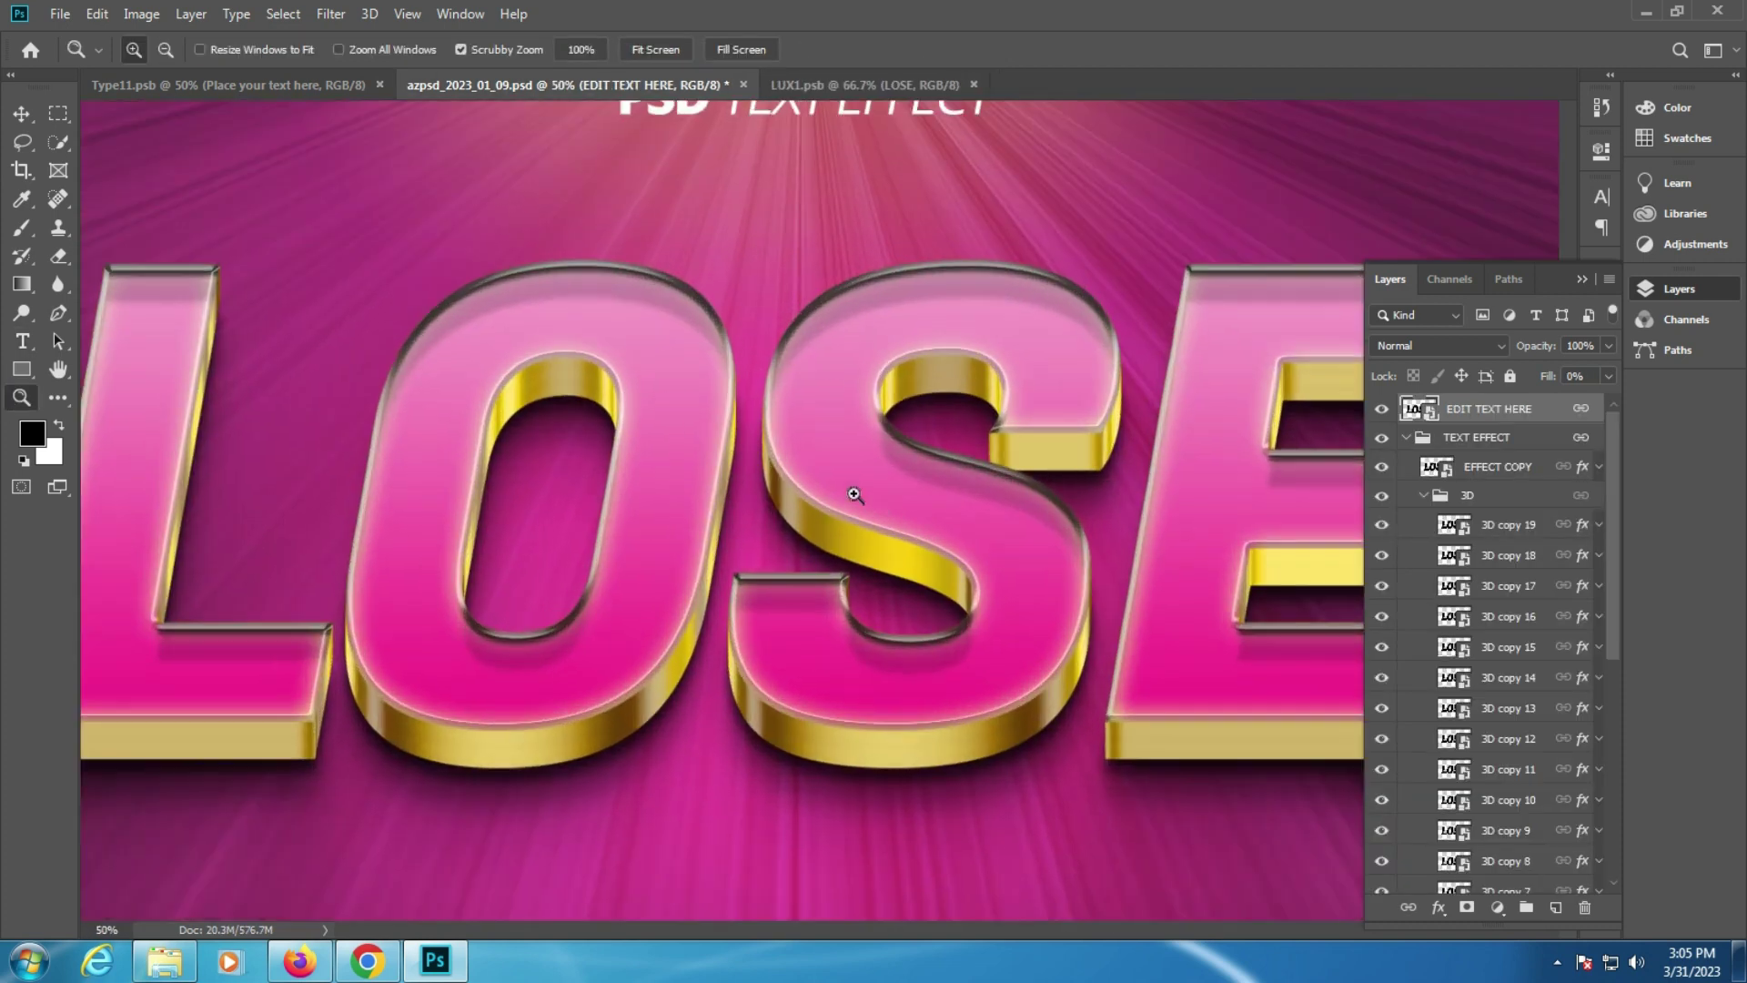
{"action": "right_click", "coordinate": [650, 431]}
{"action": "left_click", "coordinate": [692, 441]}
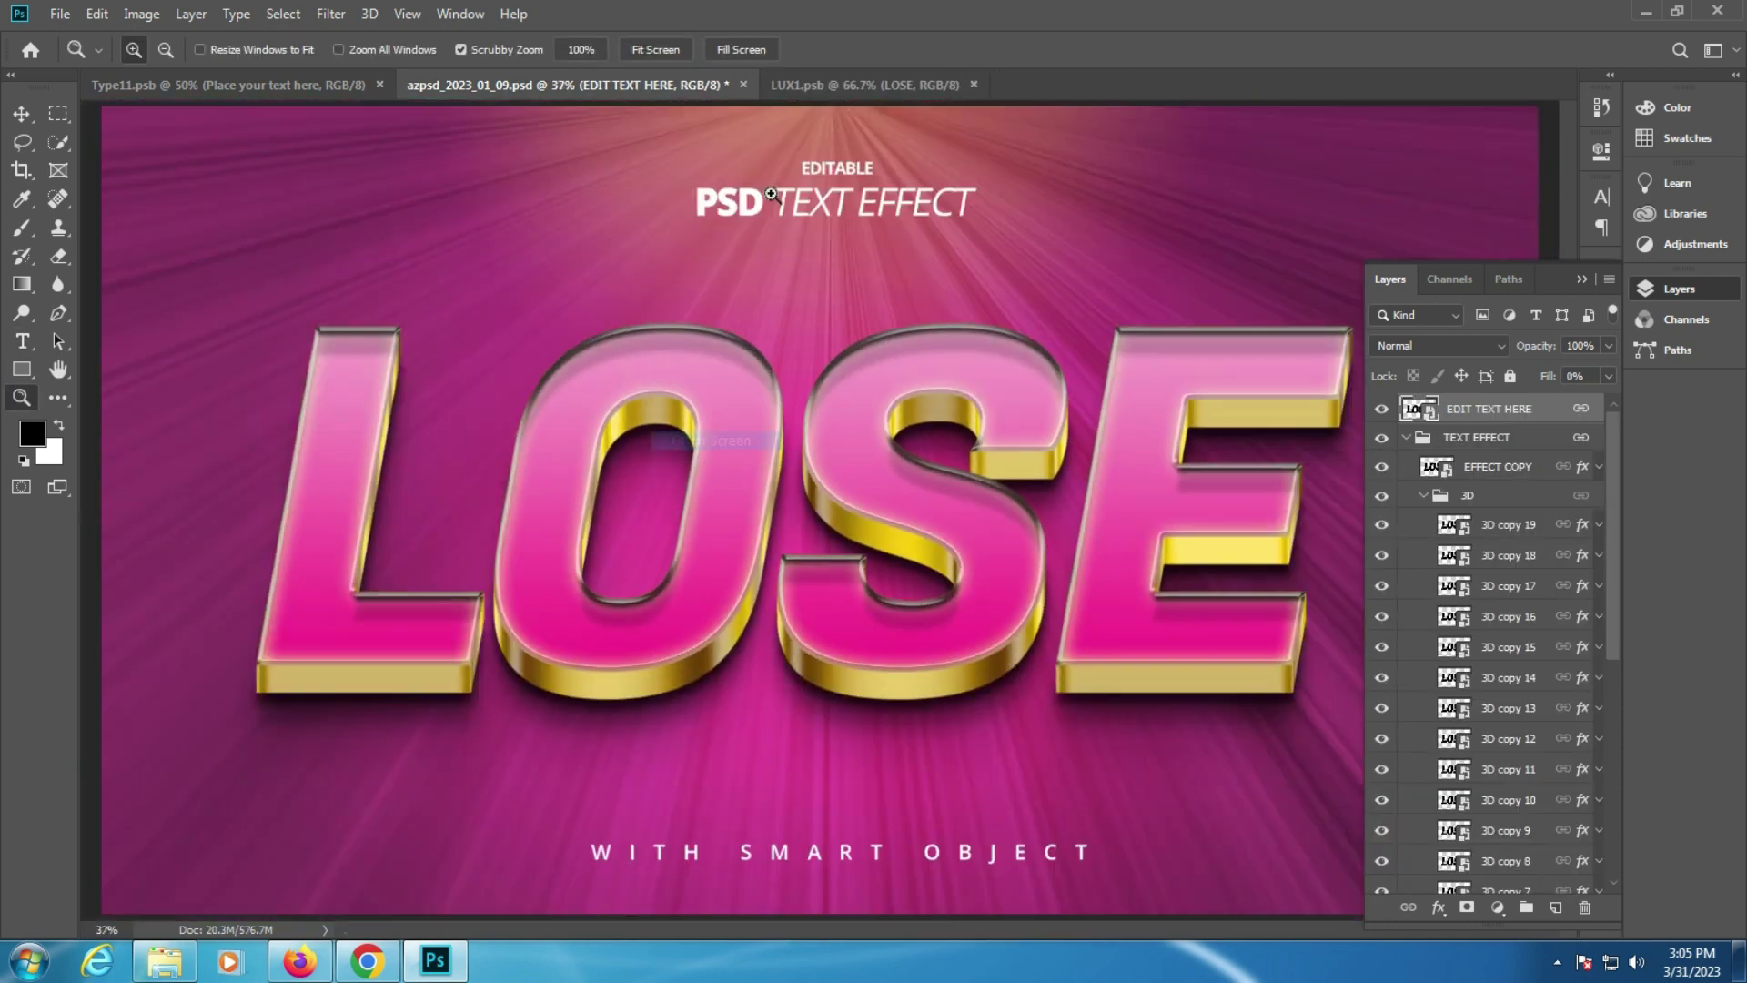
{"action": "left_click", "coordinate": [744, 85]}
{"action": "left_click", "coordinate": [809, 370]}
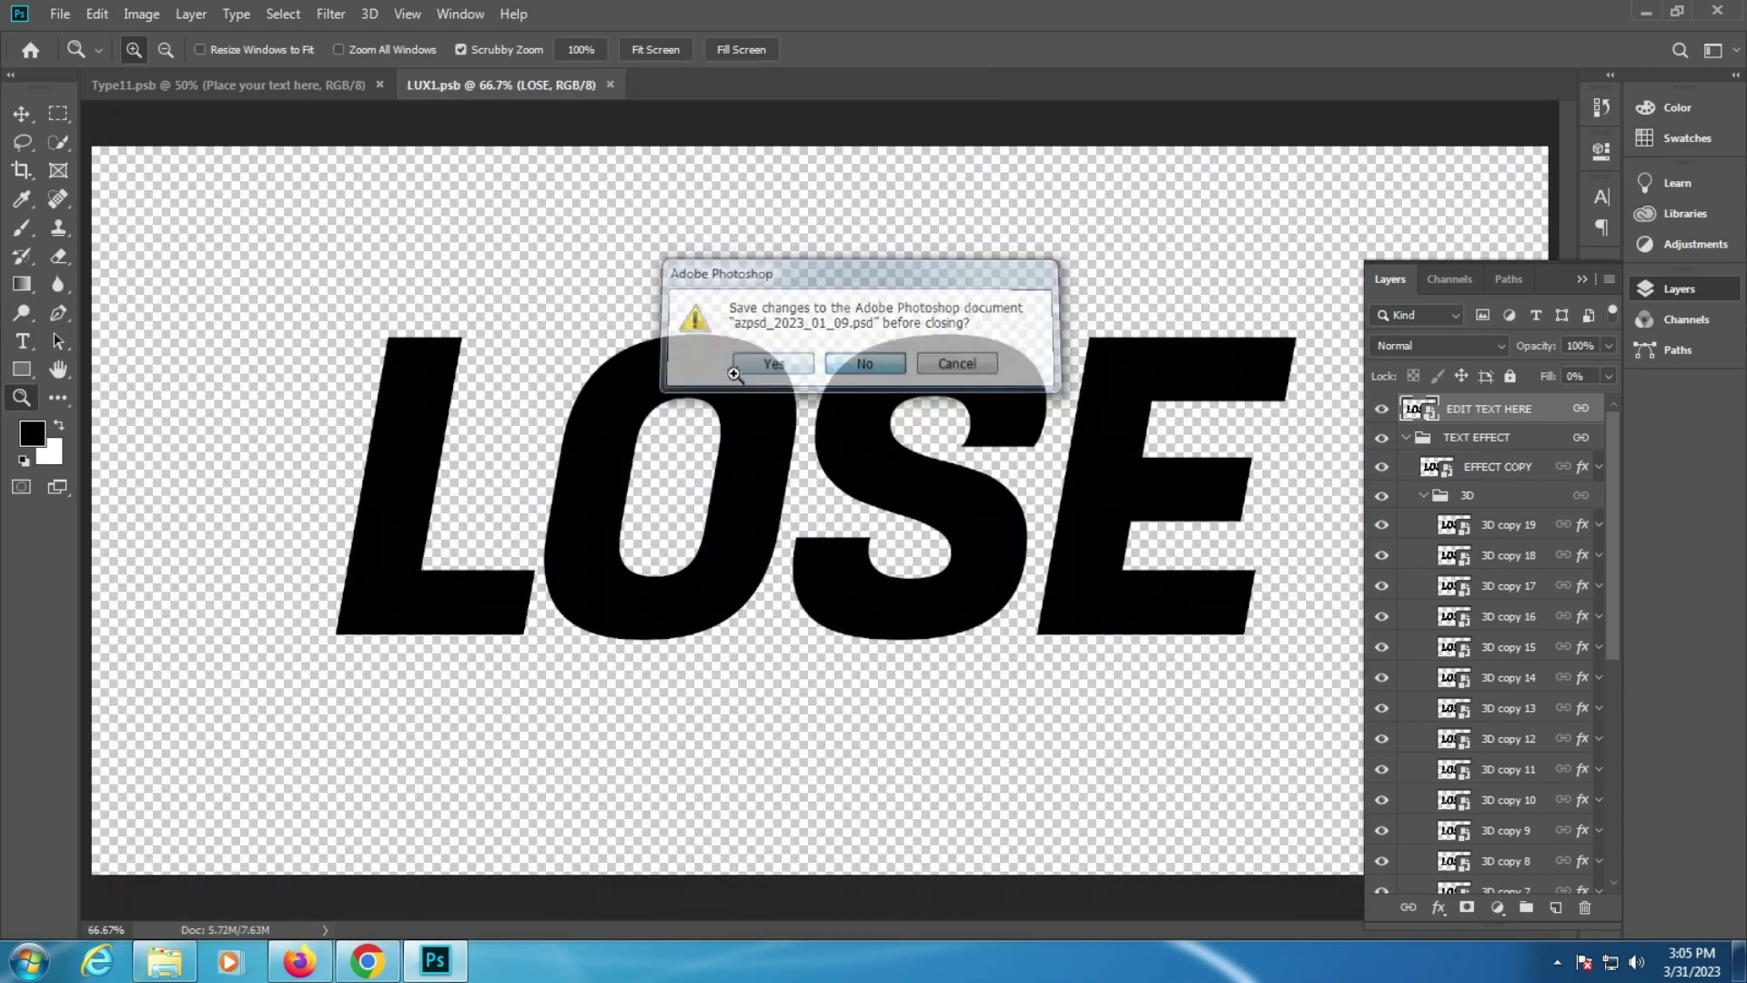
{"action": "left_click", "coordinate": [380, 85]}
{"action": "left_click", "coordinate": [165, 960]}
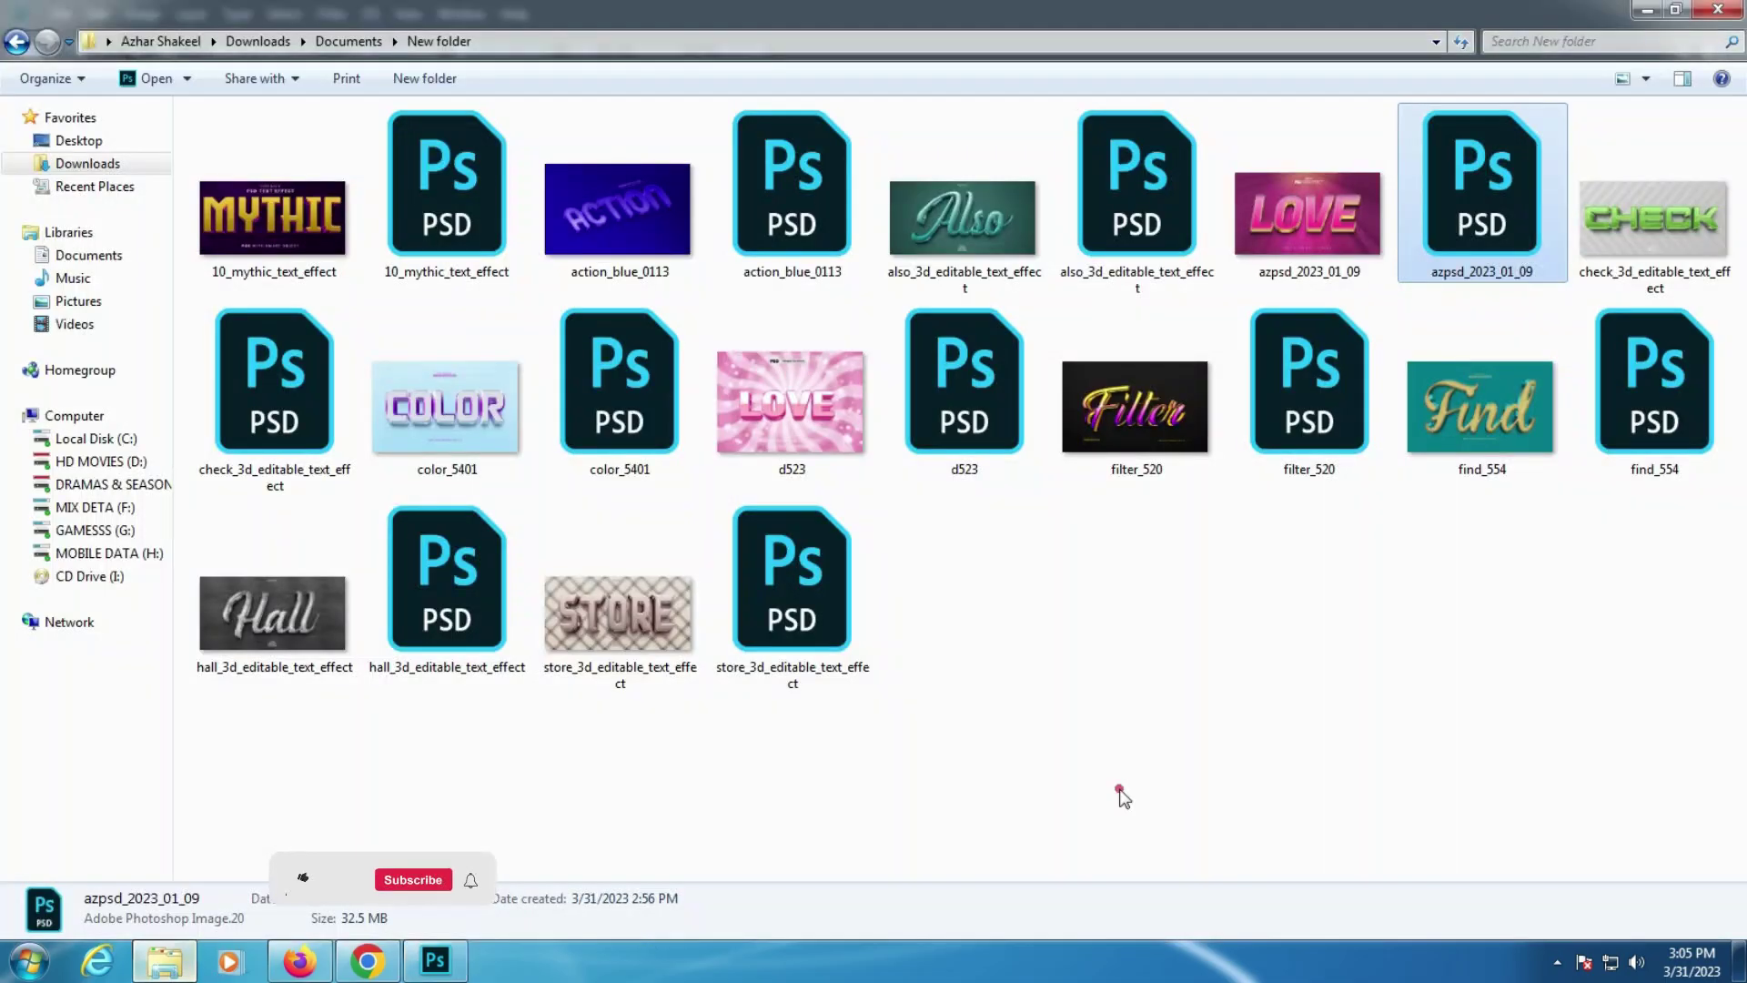
{"action": "double_click", "coordinate": [291, 392]}
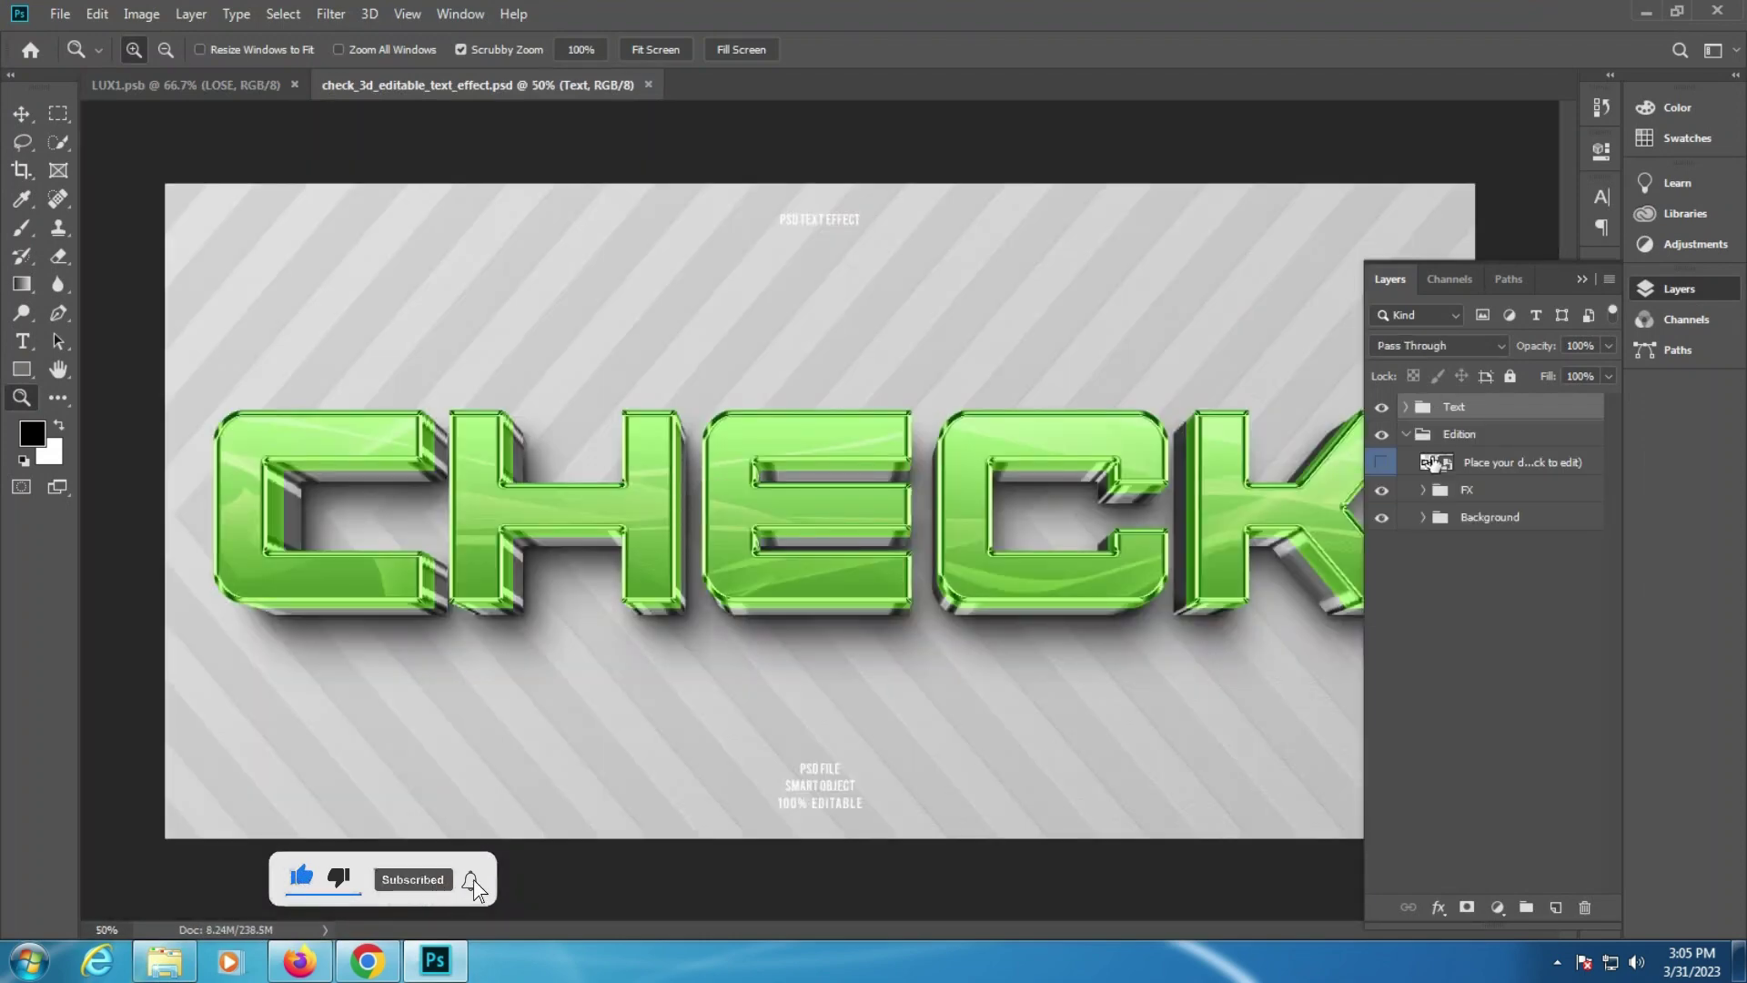
Step: Open the CHECK smart object and replace its text with AZHAR, accepting font substitution
{"action": "double_click", "coordinate": [1445, 464]}
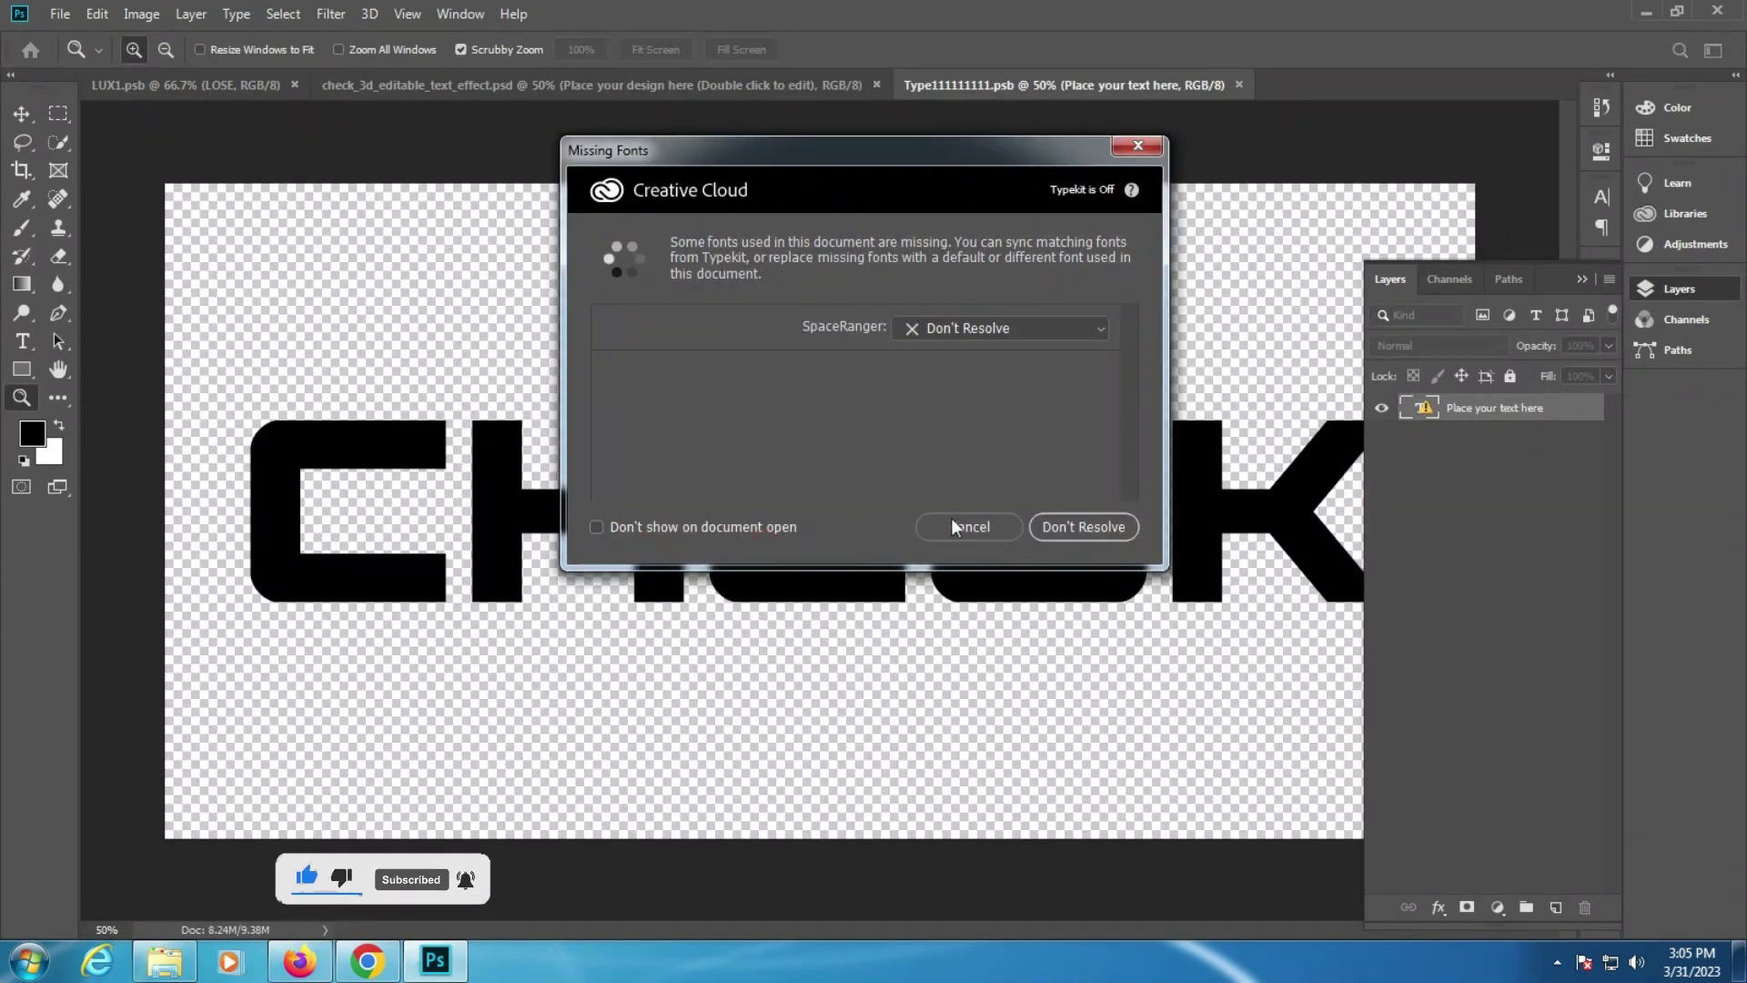
{"action": "key", "text": "Return"}
{"action": "left_click", "coordinate": [22, 342]}
{"action": "left_click", "coordinate": [807, 514]}
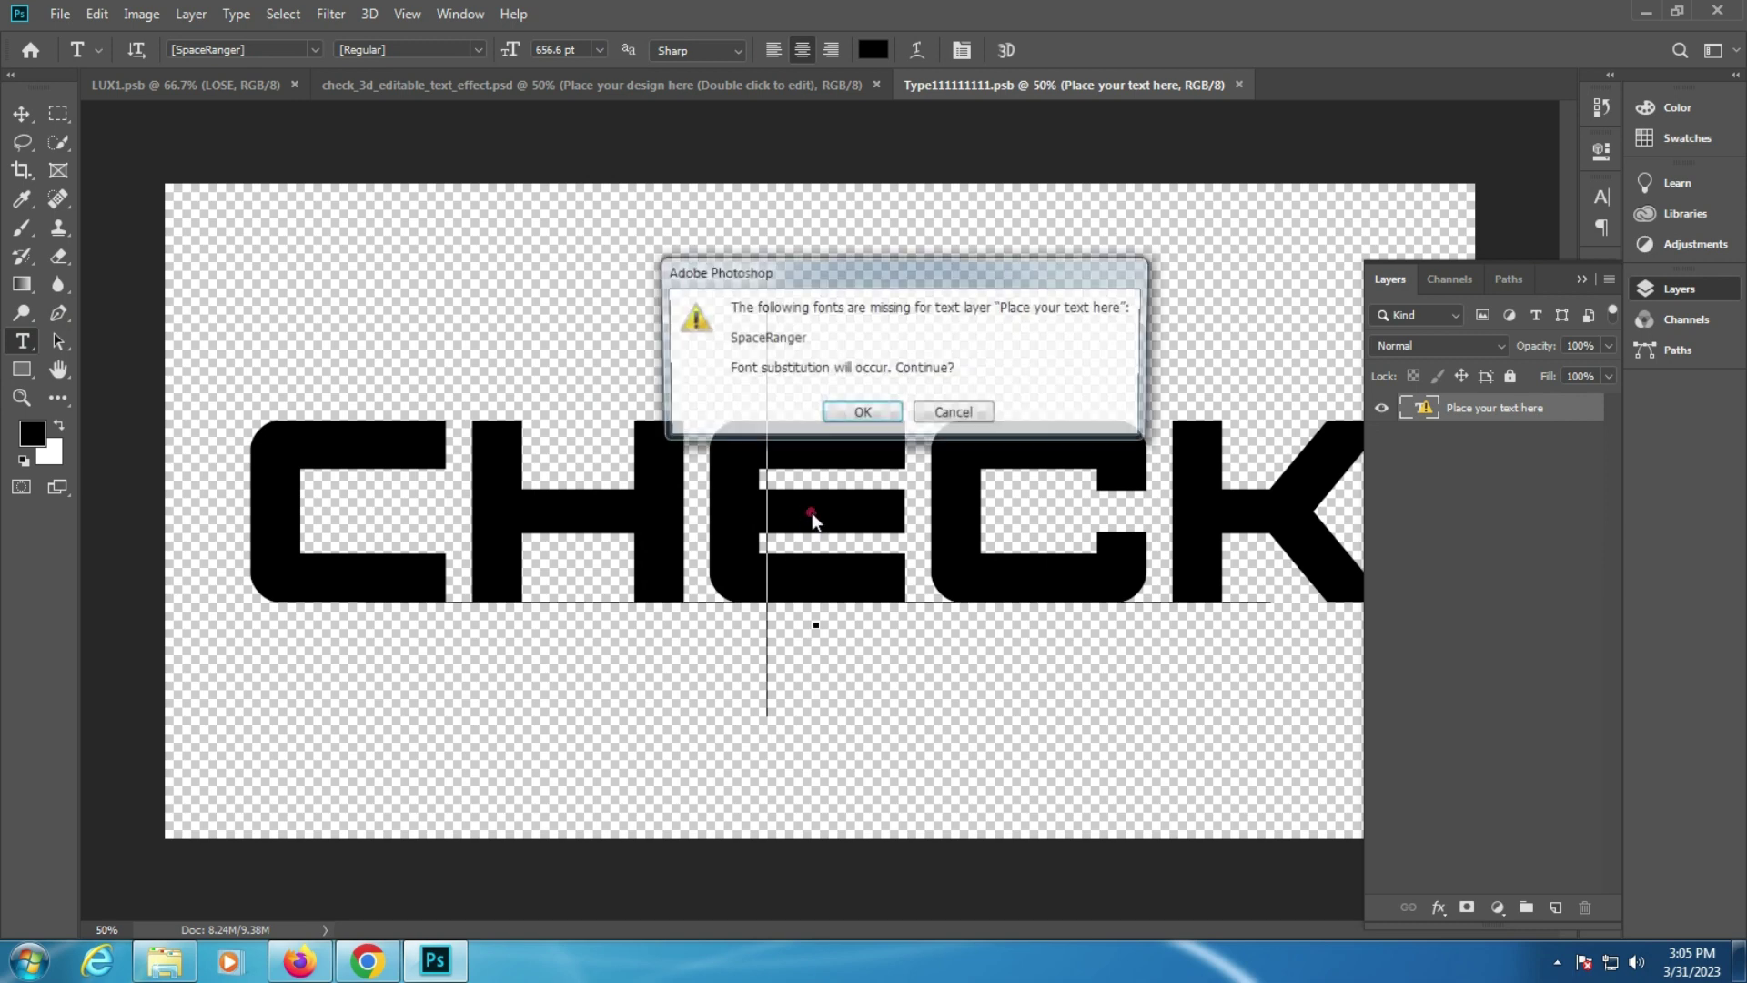
{"action": "left_click", "coordinate": [860, 414]}
{"action": "key", "text": "ctrl+a"}
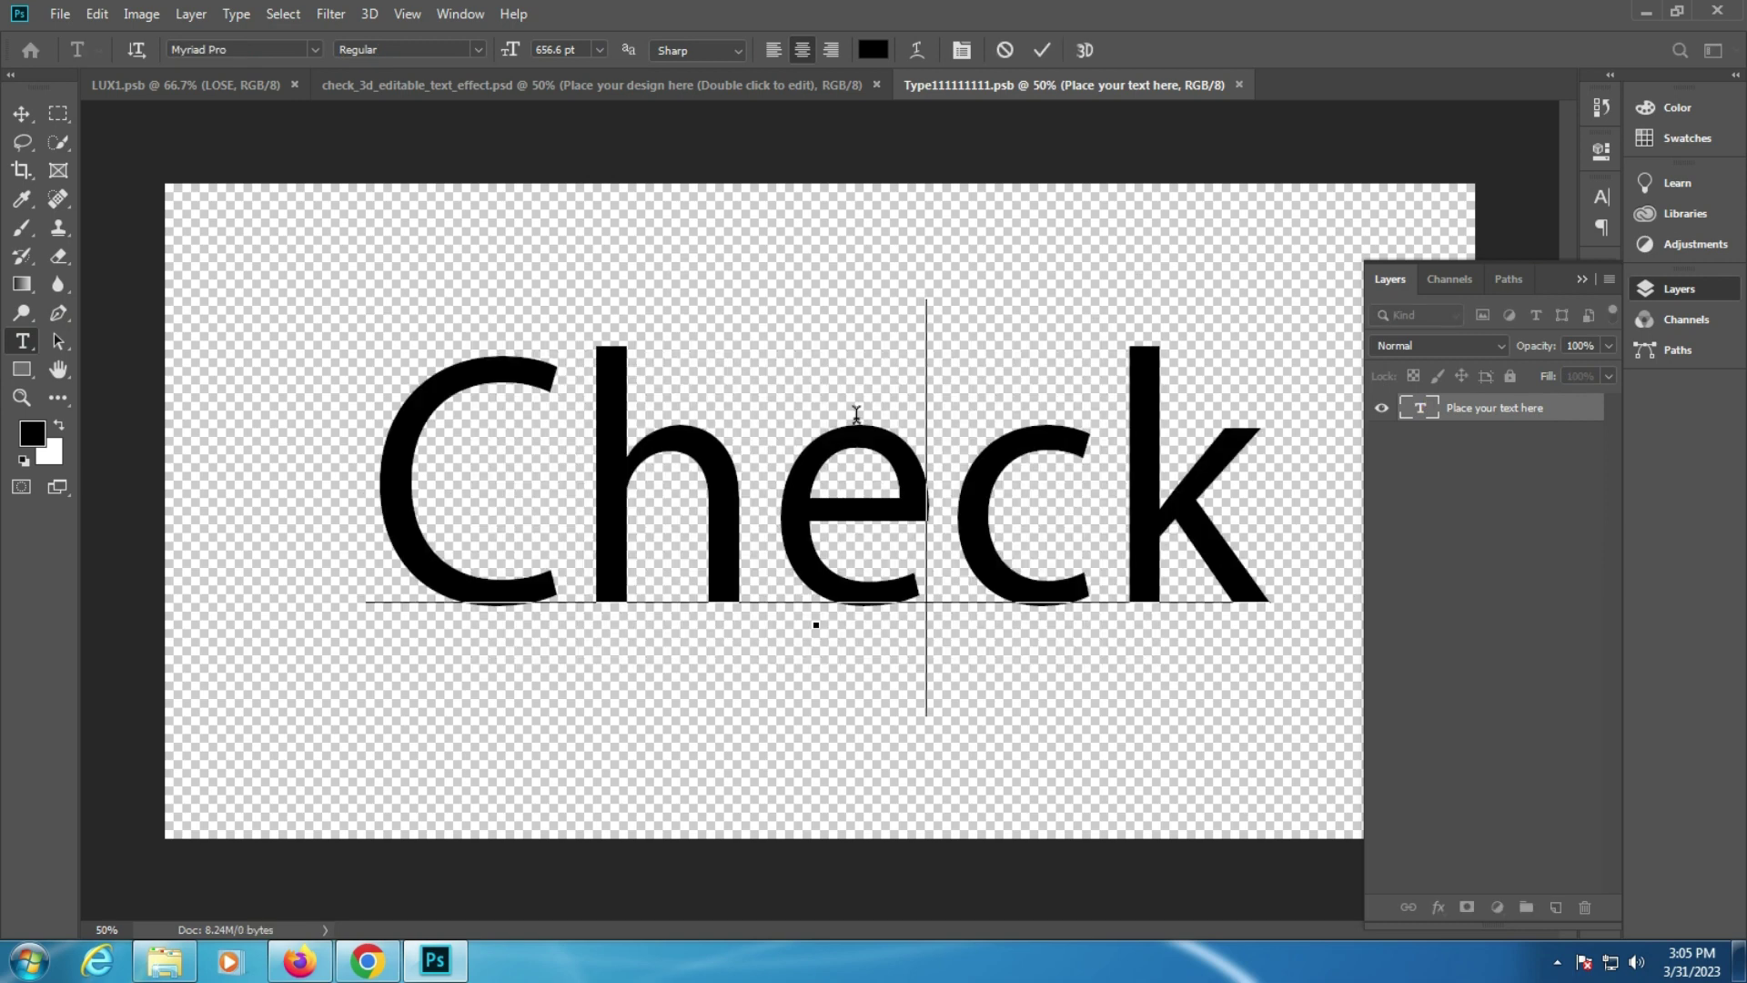
{"action": "type", "text": "AZHAR"}
Step: Set AZHAR in the heavy Novan Solid font and move it lower on the canvas
{"action": "key", "text": "ctrl+a"}
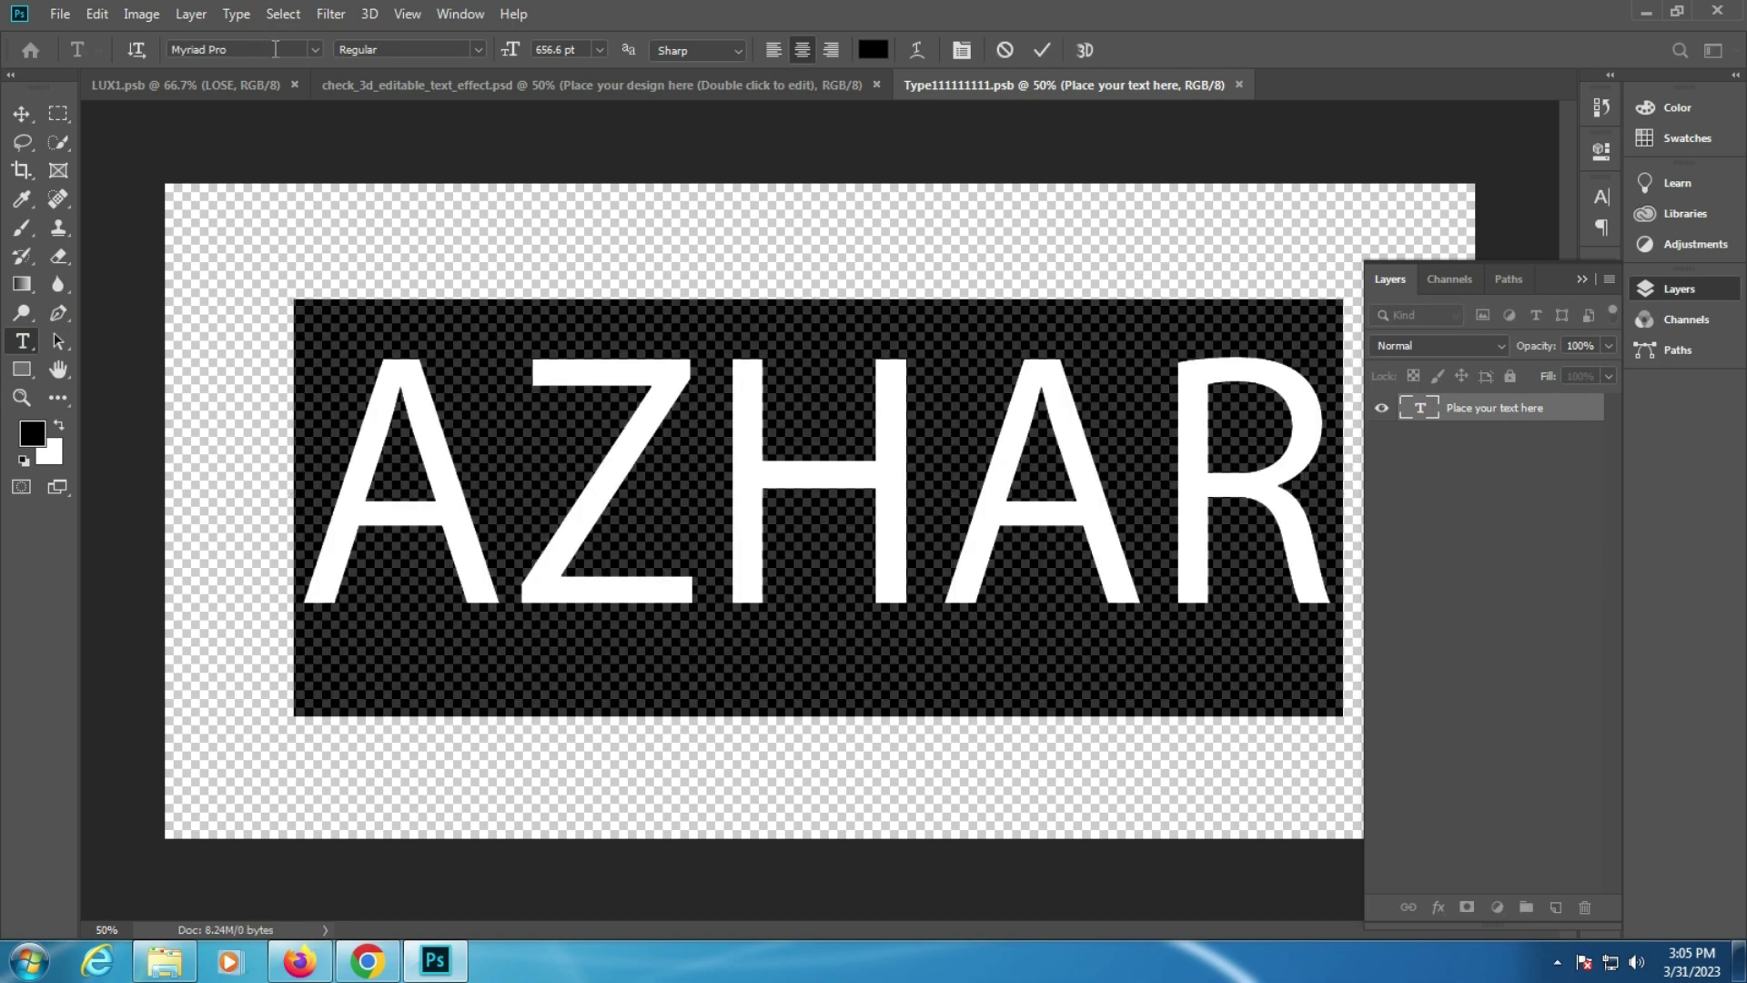
{"action": "key", "text": "Down"}
{"action": "key", "text": "Down"}
{"action": "key", "text": "Down"}
{"action": "key", "text": "Down"}
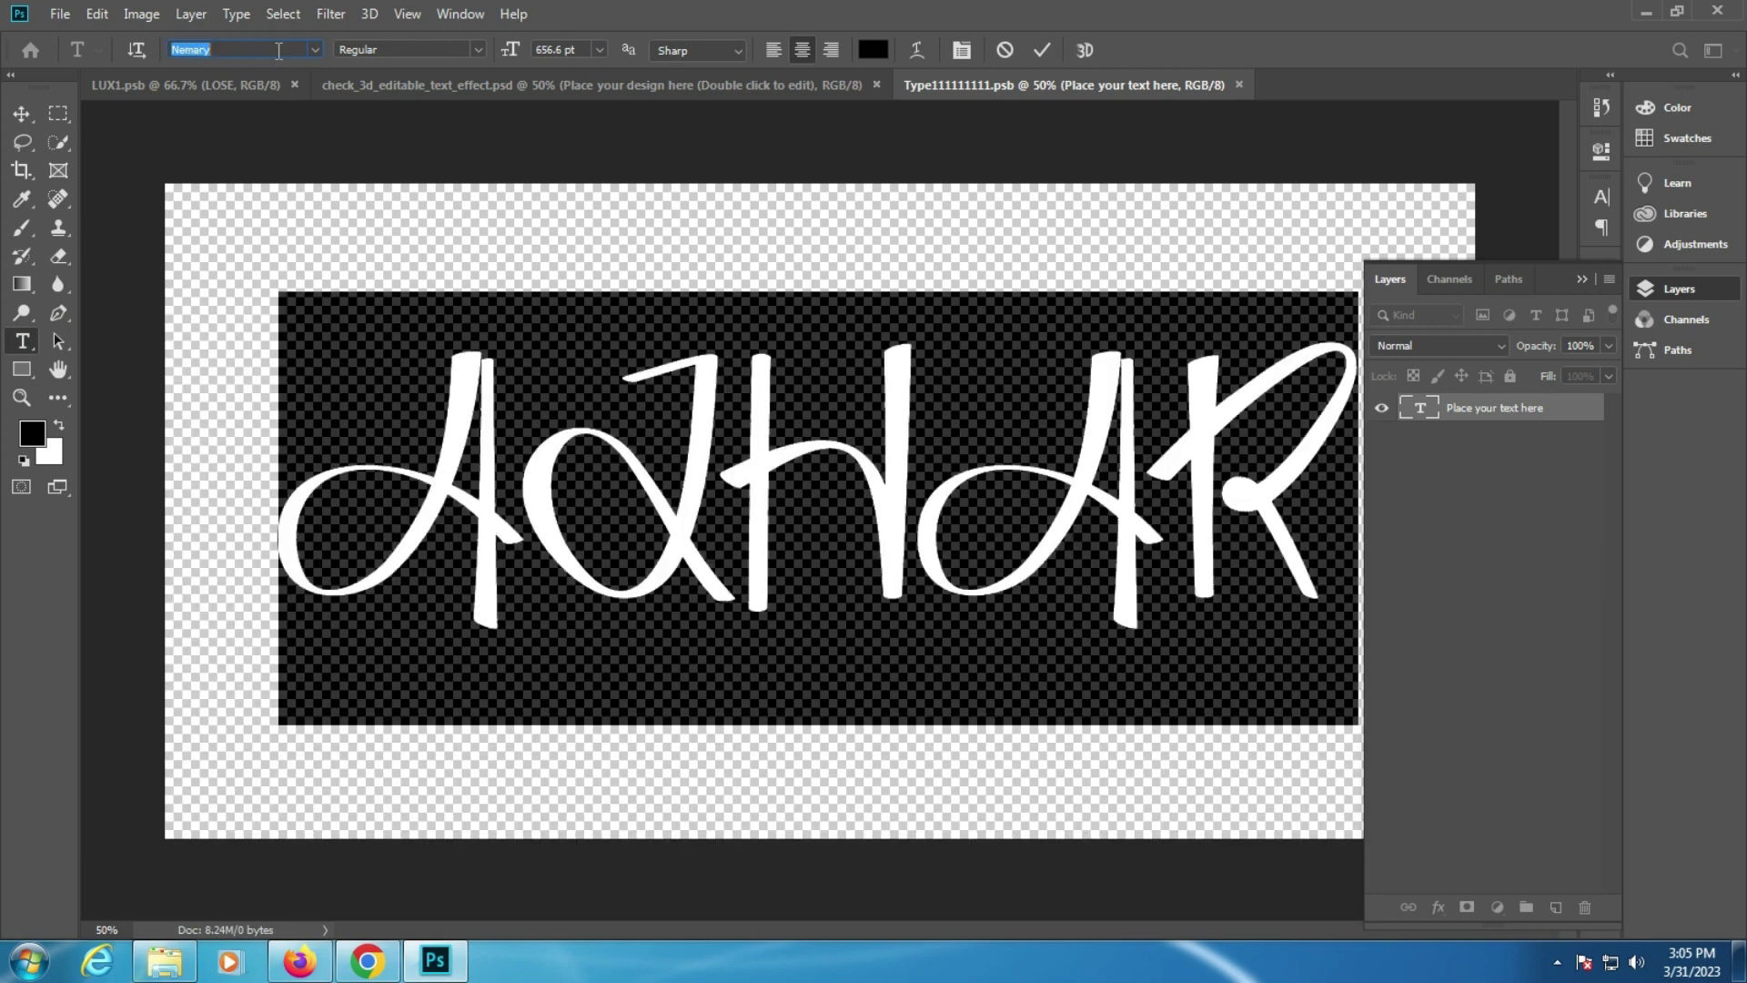
{"action": "key", "text": "Down"}
{"action": "key", "text": "Down"}
{"action": "key", "text": "Down"}
{"action": "key", "text": "Down"}
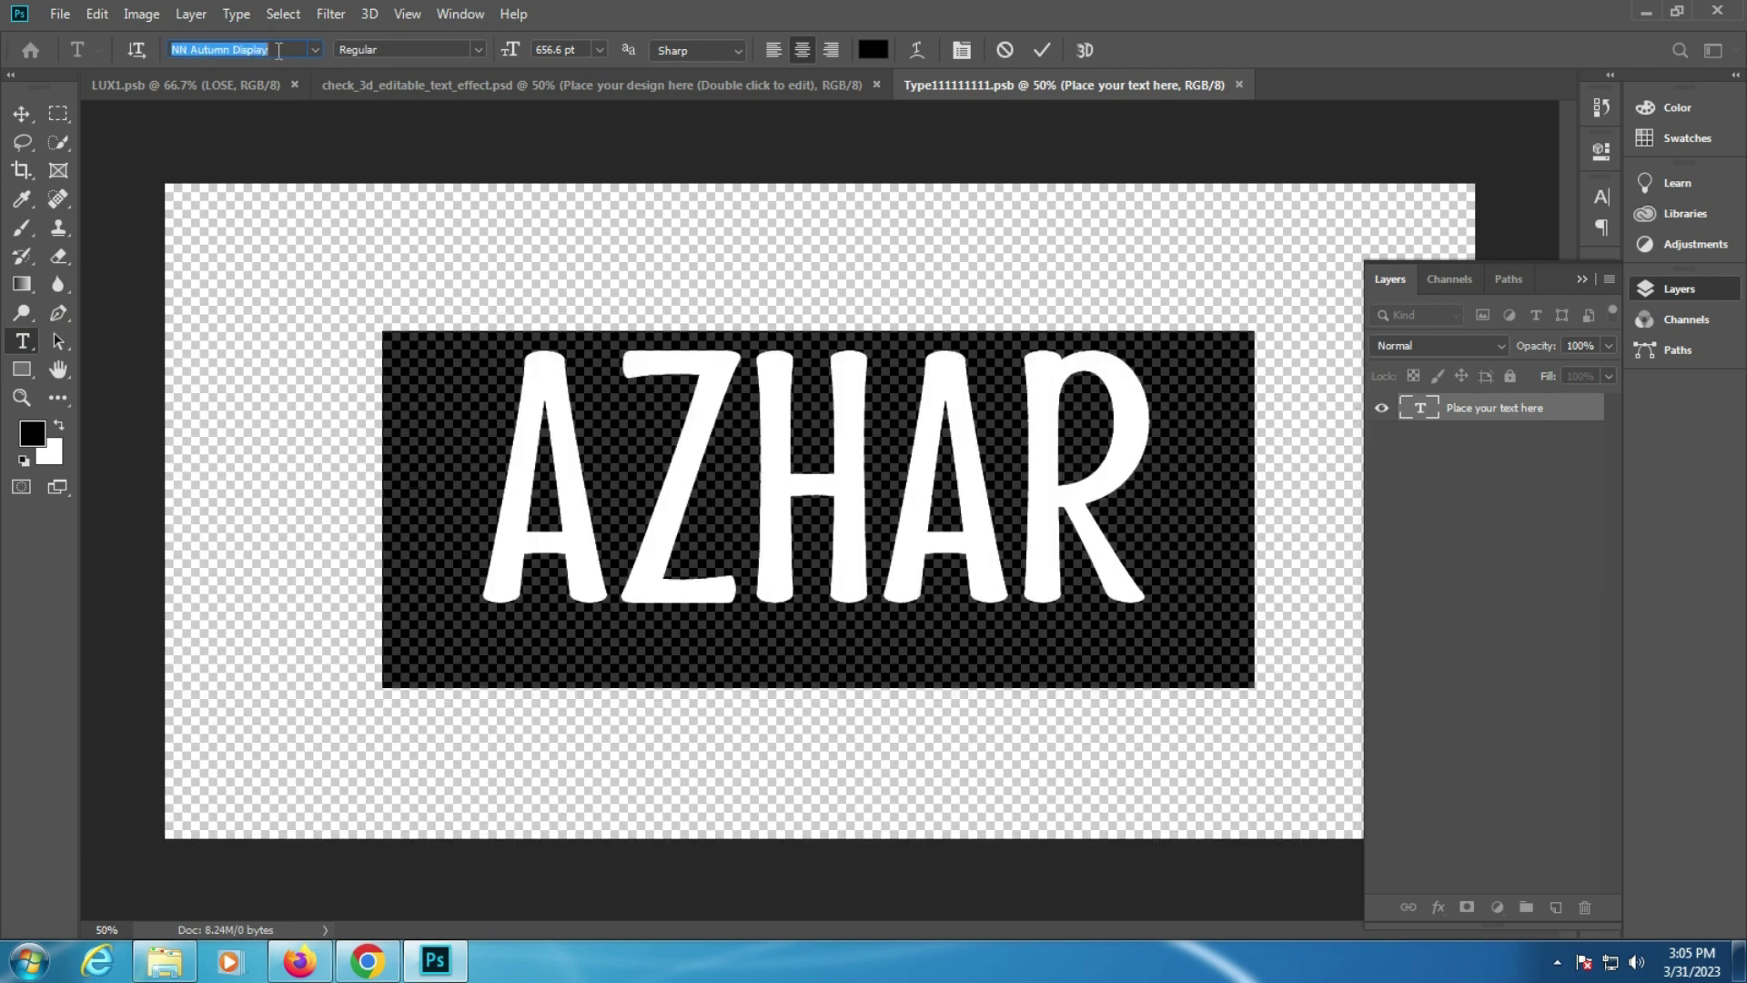
{"action": "key", "text": "Down"}
{"action": "key", "text": "Down"}
{"action": "key", "text": "Down"}
{"action": "key", "text": "Down"}
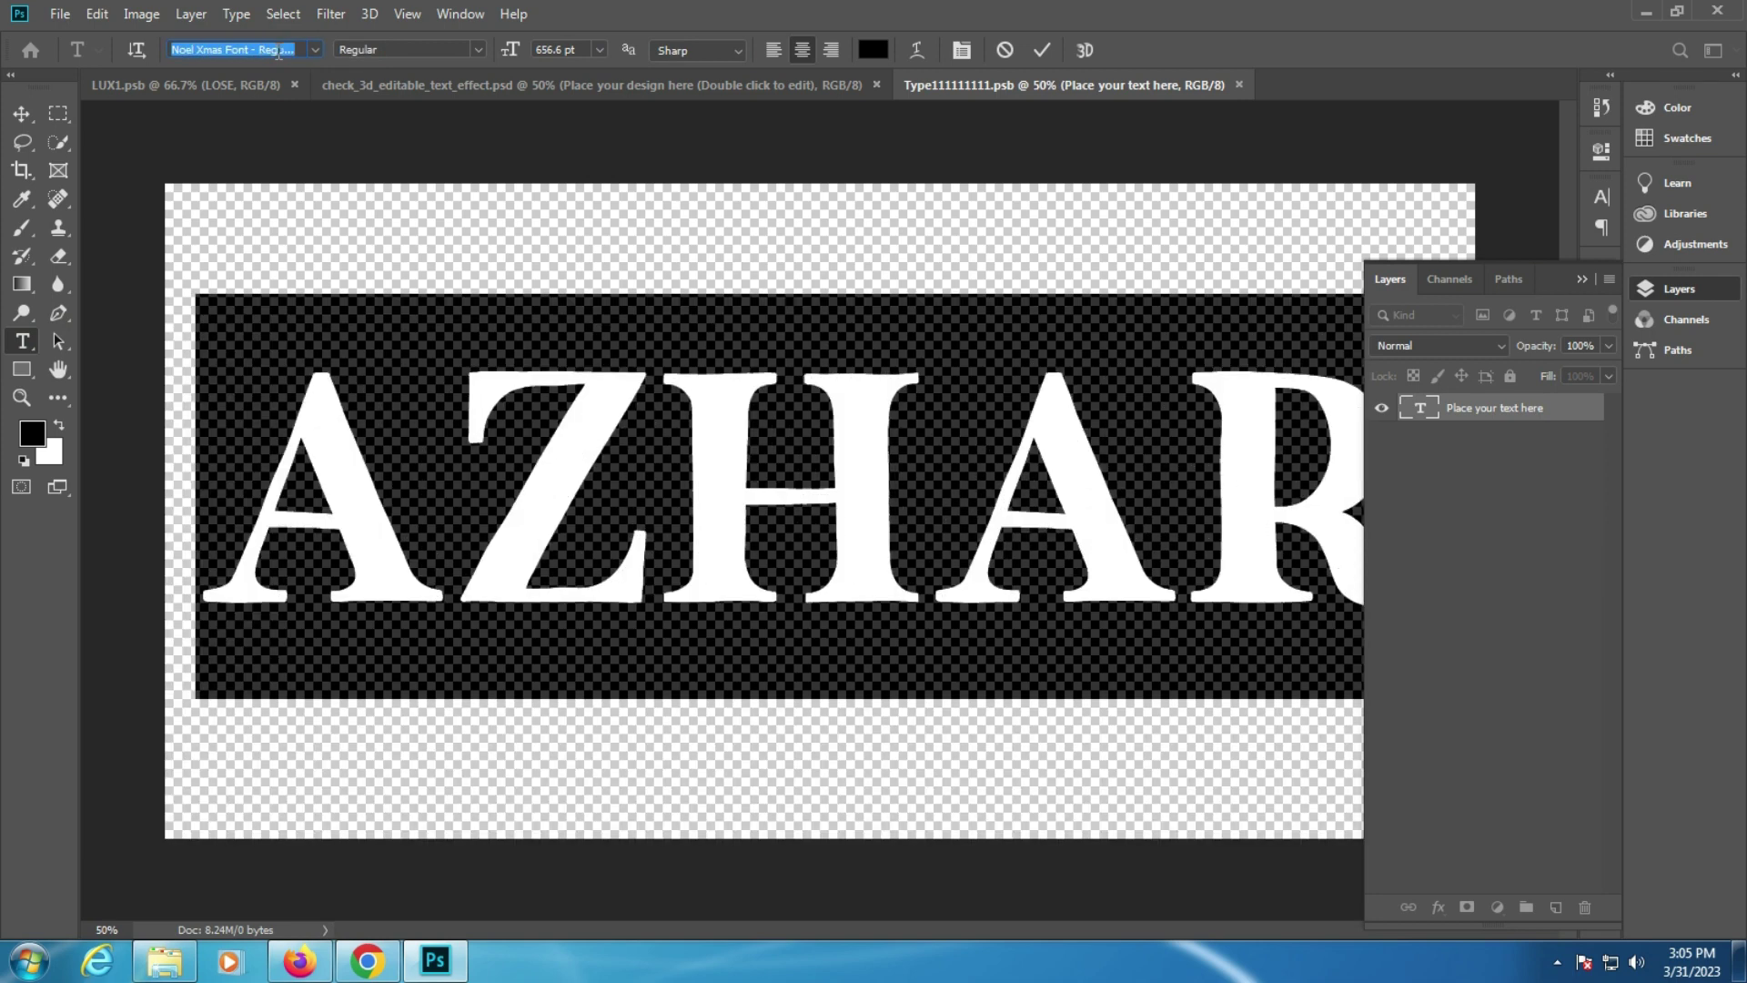
{"action": "key", "text": "Down"}
{"action": "key", "text": "Down"}
{"action": "key", "text": "Down"}
{"action": "key", "text": "Down"}
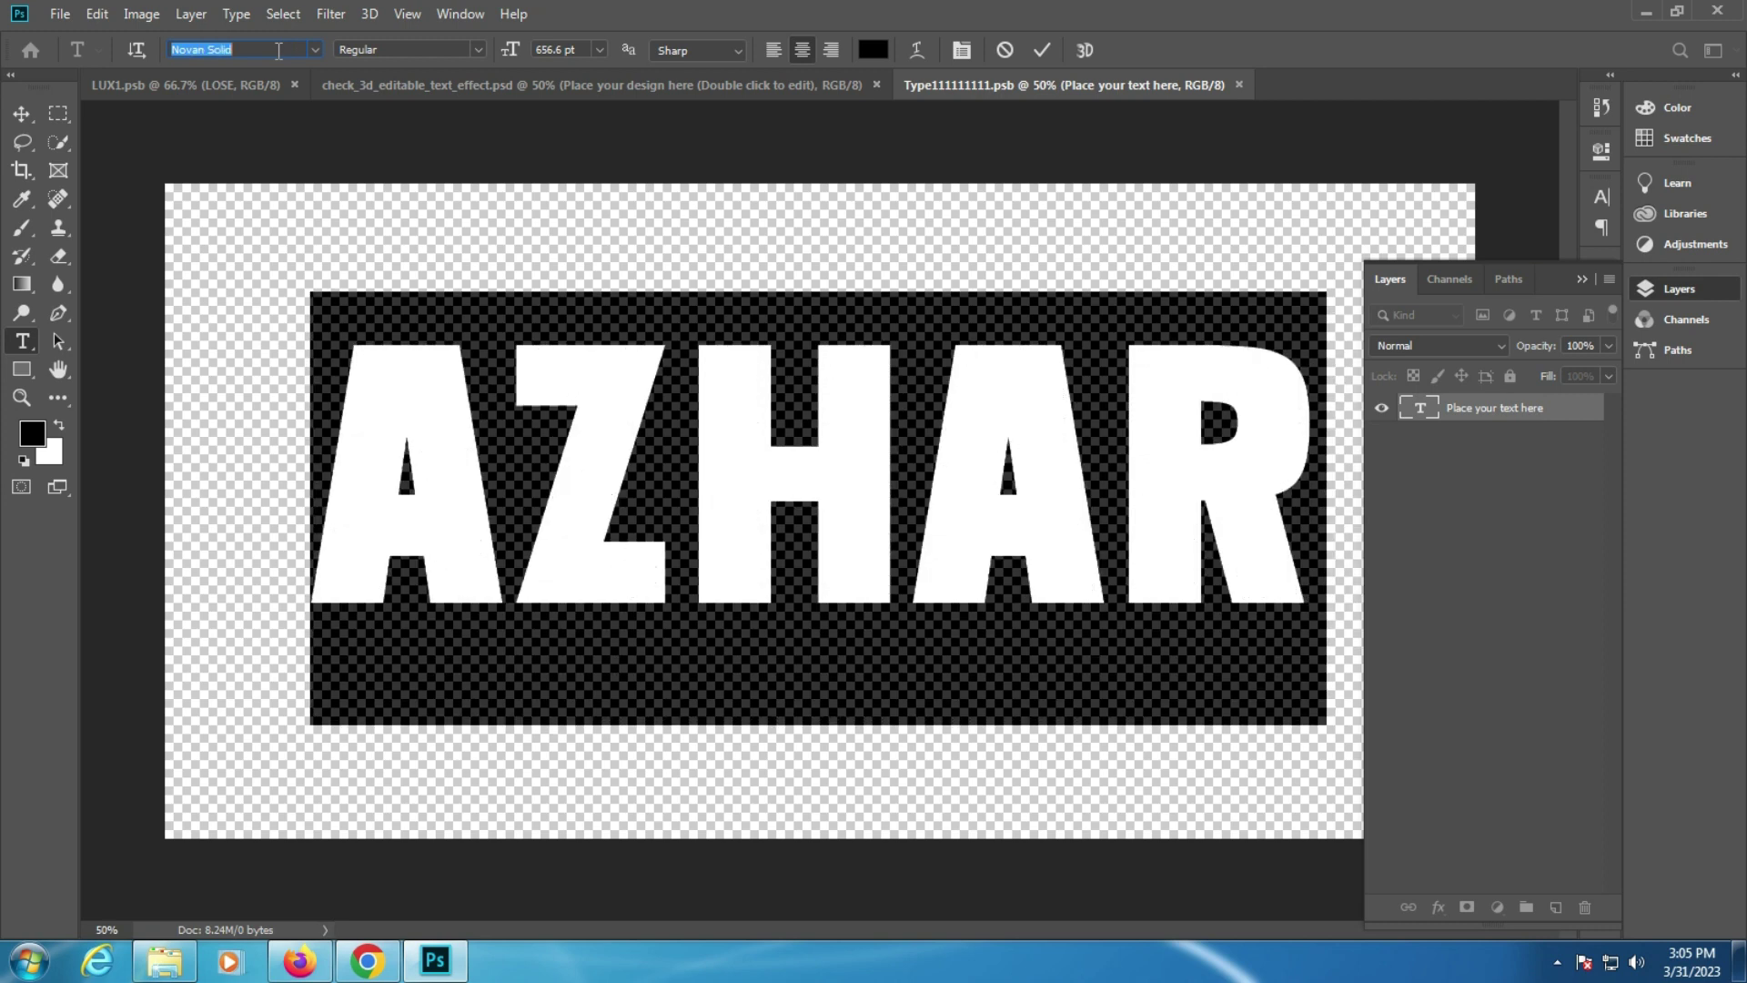
{"action": "key", "text": "Down"}
{"action": "key", "text": "Down"}
{"action": "mouse_move", "coordinate": [882, 480]}
{"action": "left_mouse_down"}
{"action": "mouse_move", "coordinate": [888, 516]}
{"action": "mouse_move", "coordinate": [619, 91]}
{"action": "mouse_move", "coordinate": [585, 245]}
{"action": "left_mouse_up"}
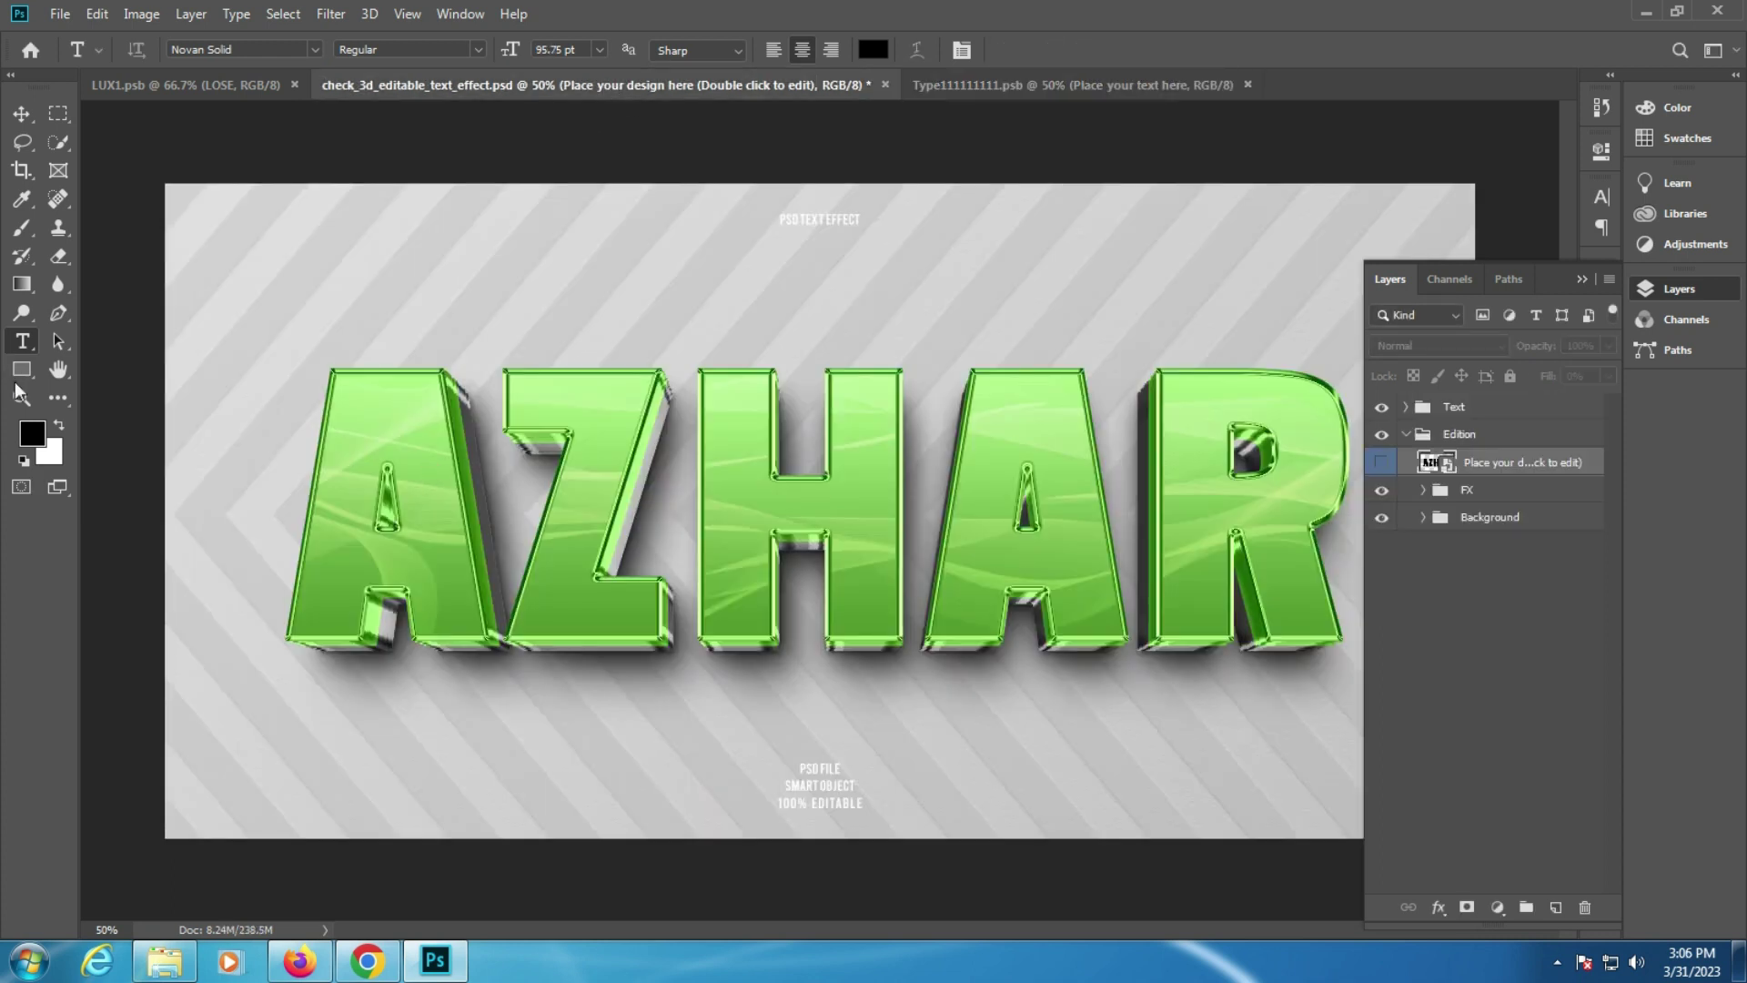
Step: Fit the AZHAR mockup on screen, then close it without saving
{"action": "left_click", "coordinate": [22, 396]}
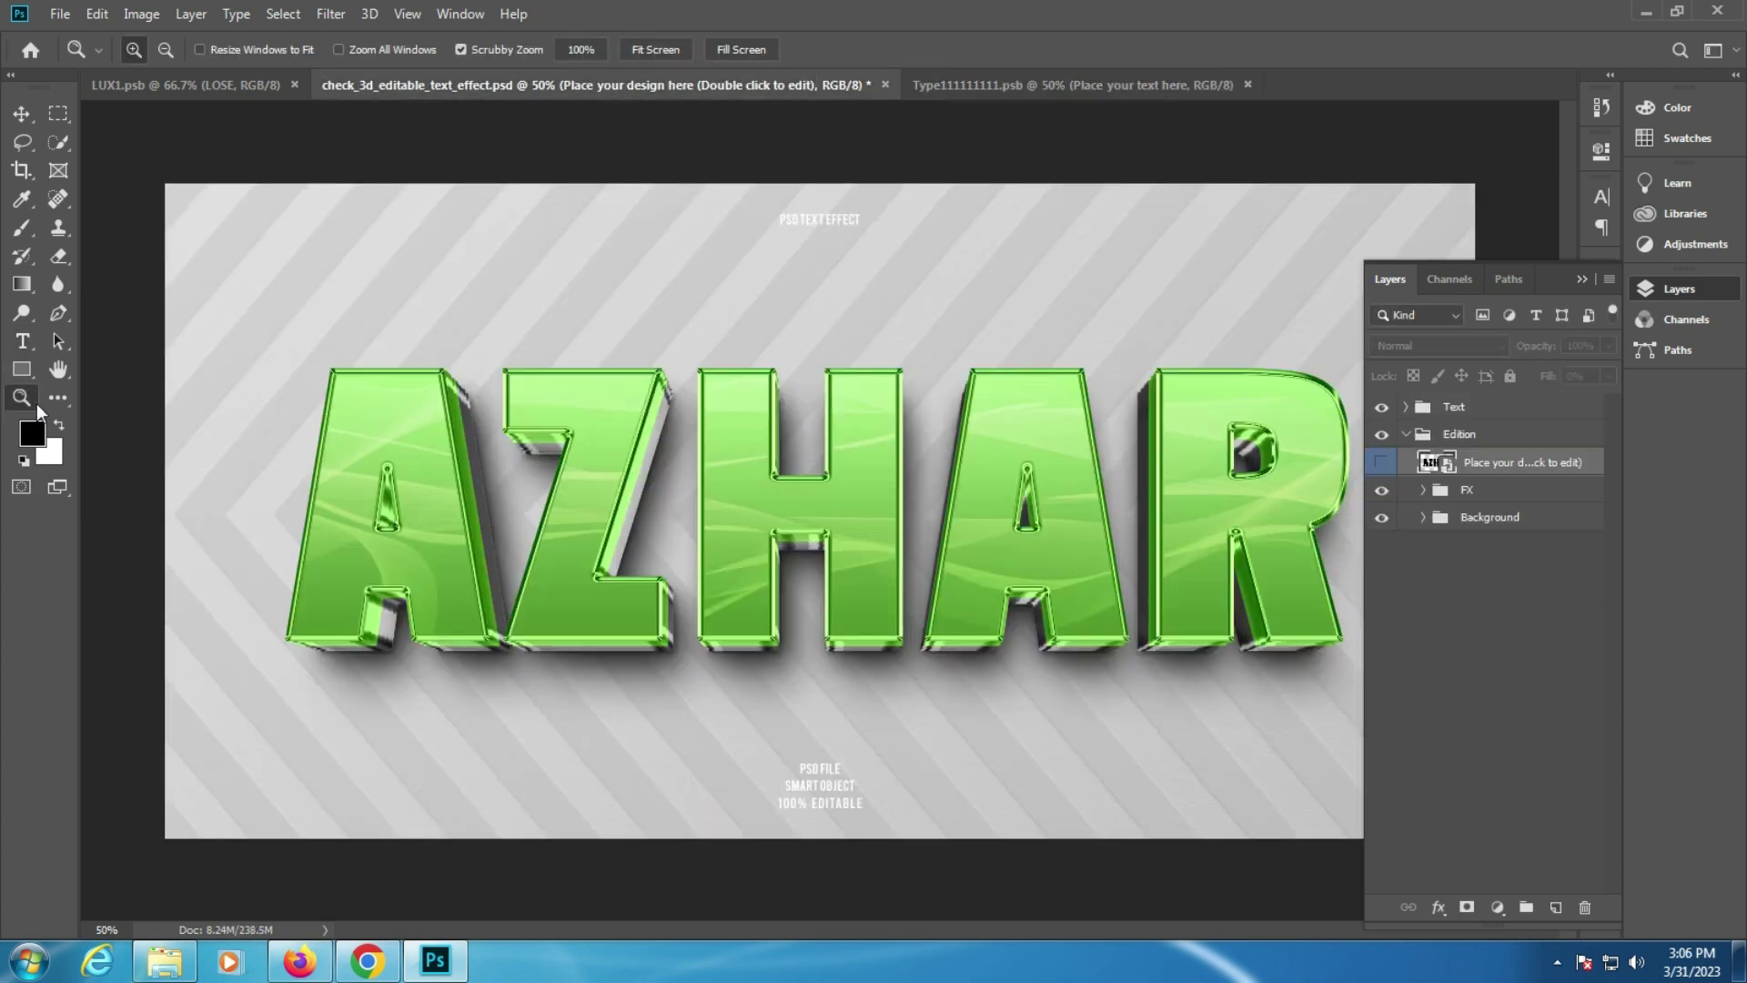
{"action": "left_click", "coordinate": [1165, 517]}
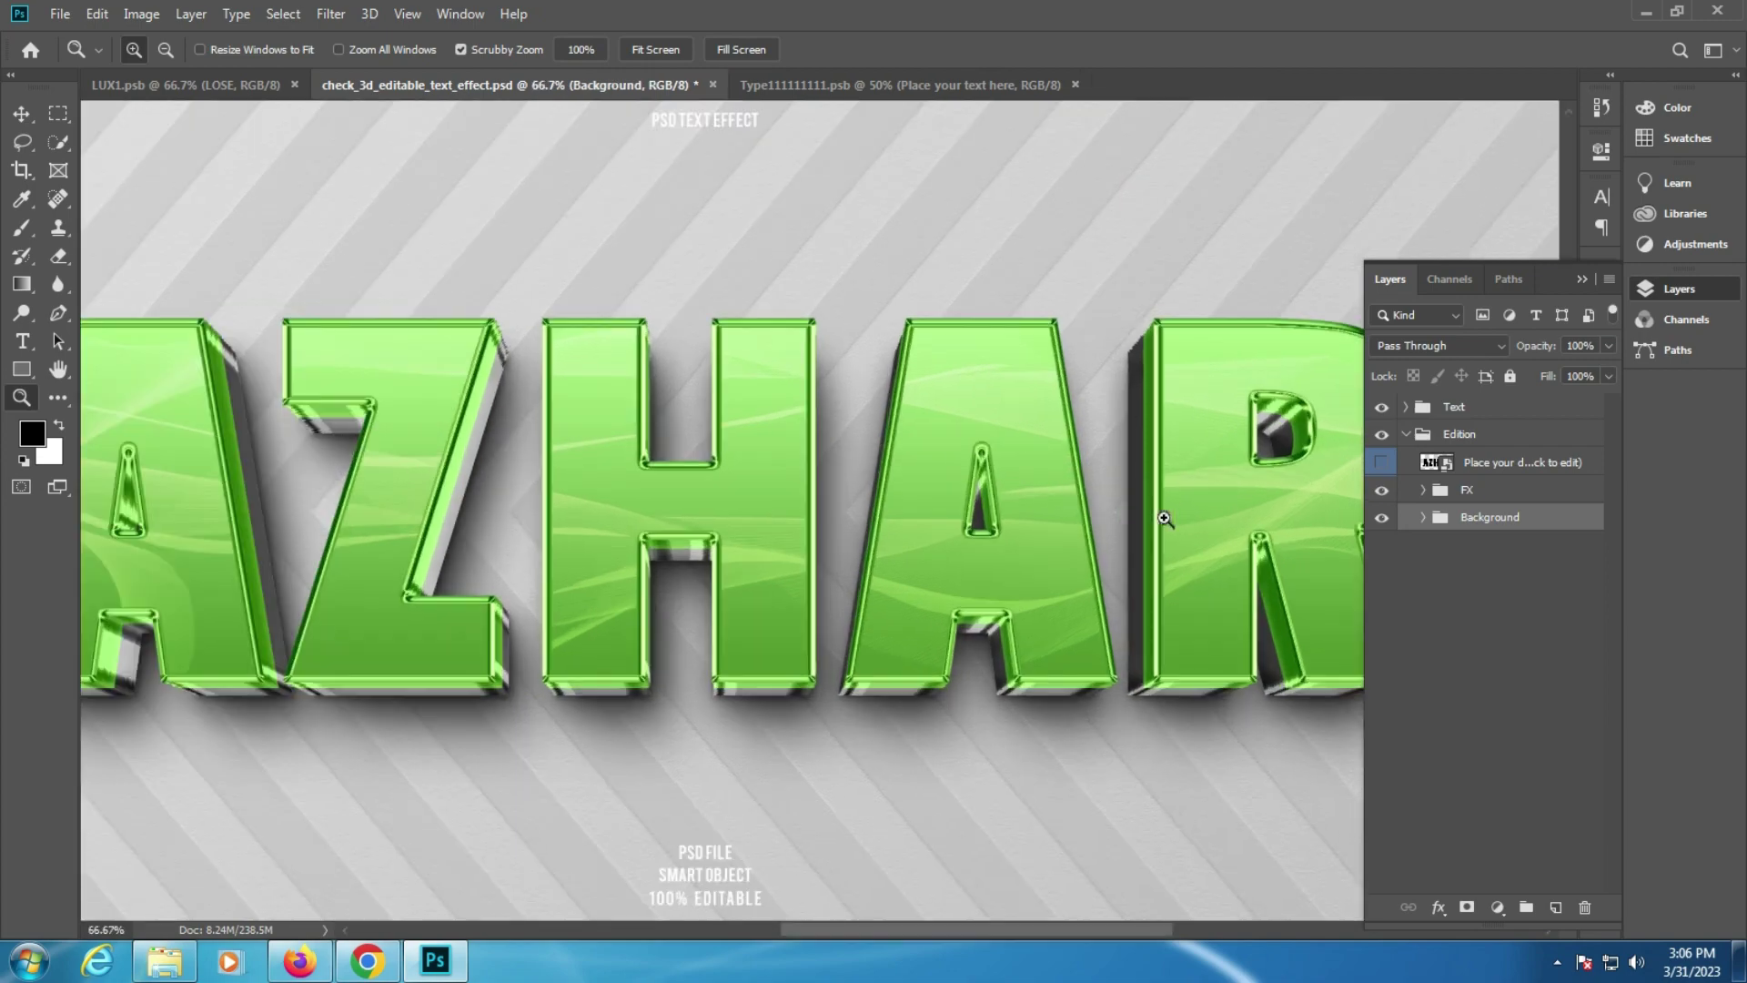
{"action": "left_click", "coordinate": [882, 486]}
{"action": "right_click", "coordinate": [741, 437]}
{"action": "left_click", "coordinate": [767, 435]}
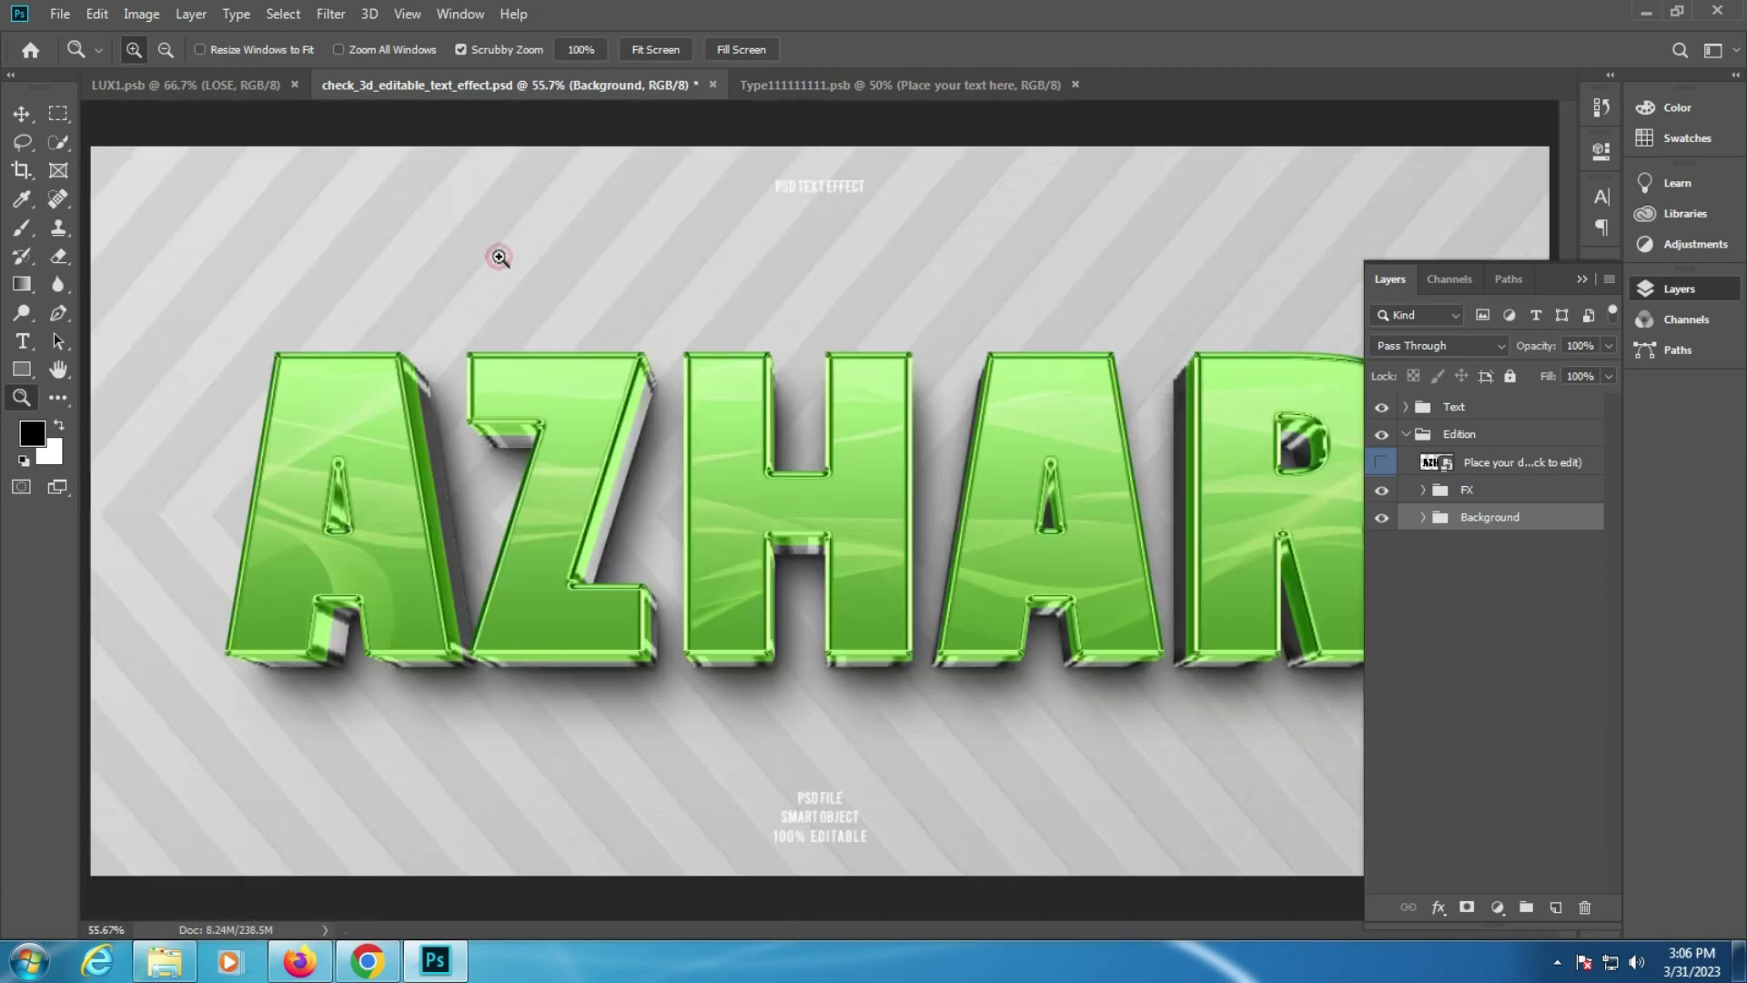
{"action": "left_click", "coordinate": [713, 85]}
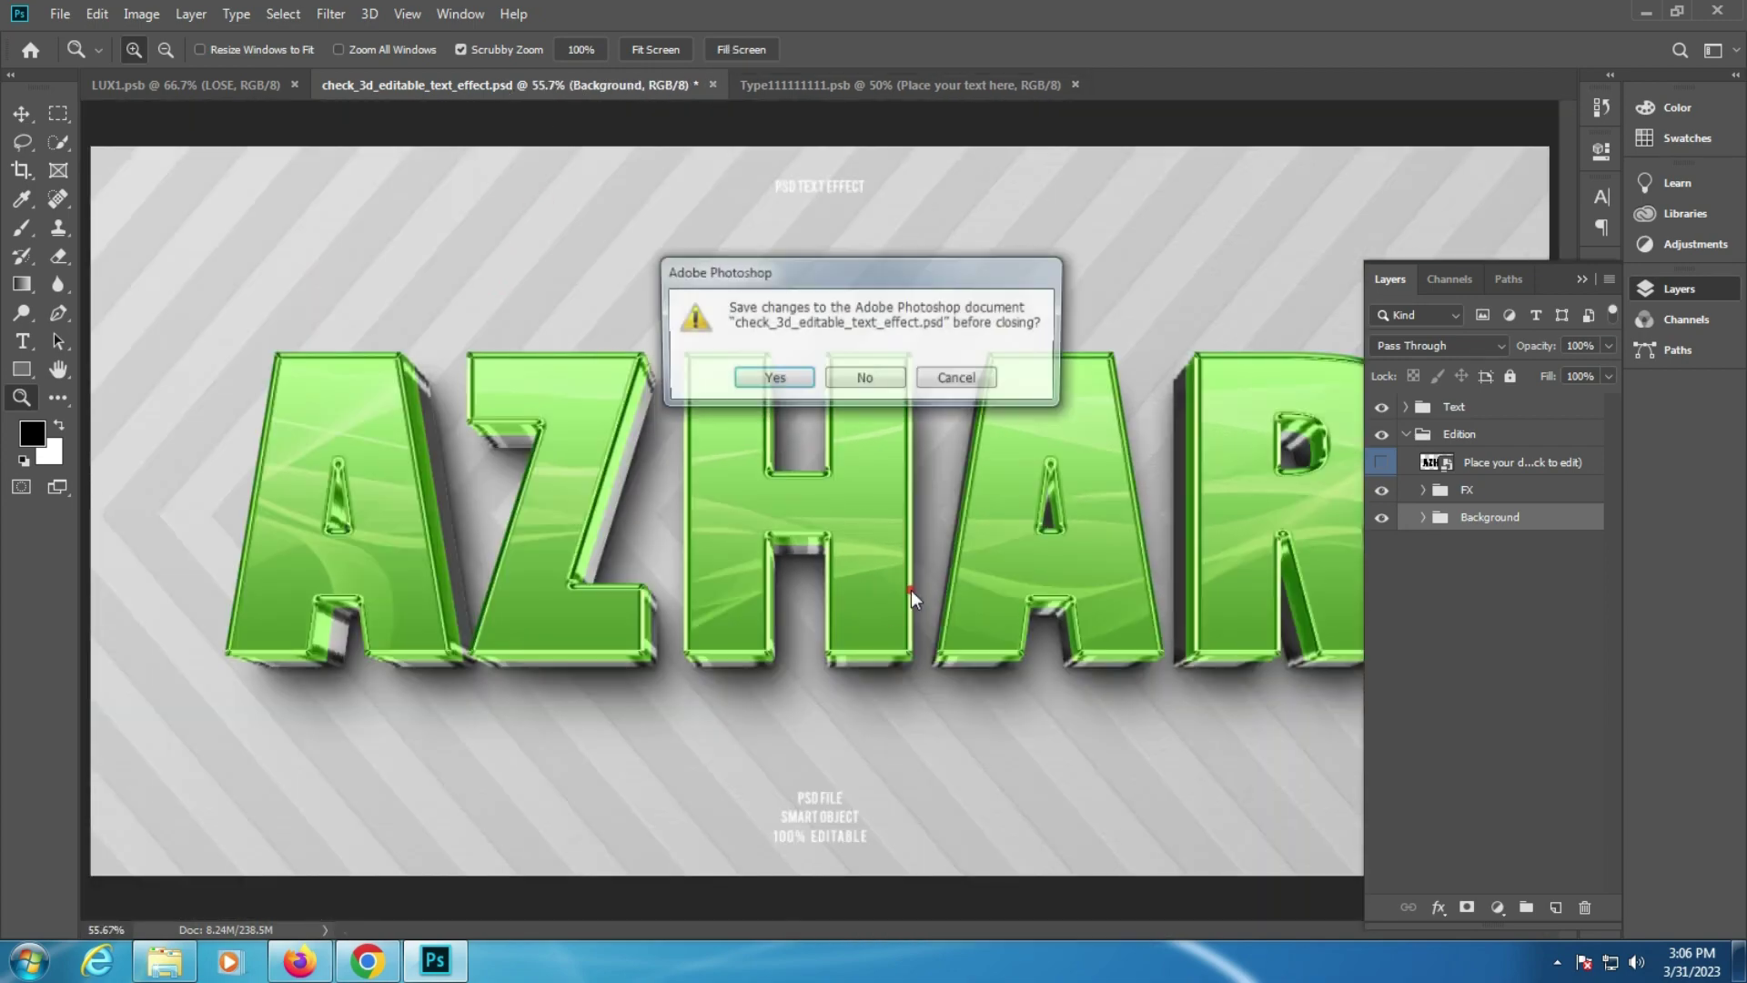
{"action": "left_click", "coordinate": [868, 382]}
Step: Open color_5401.psd from Explorer and its COLOR text smart object
{"action": "left_click", "coordinate": [164, 960]}
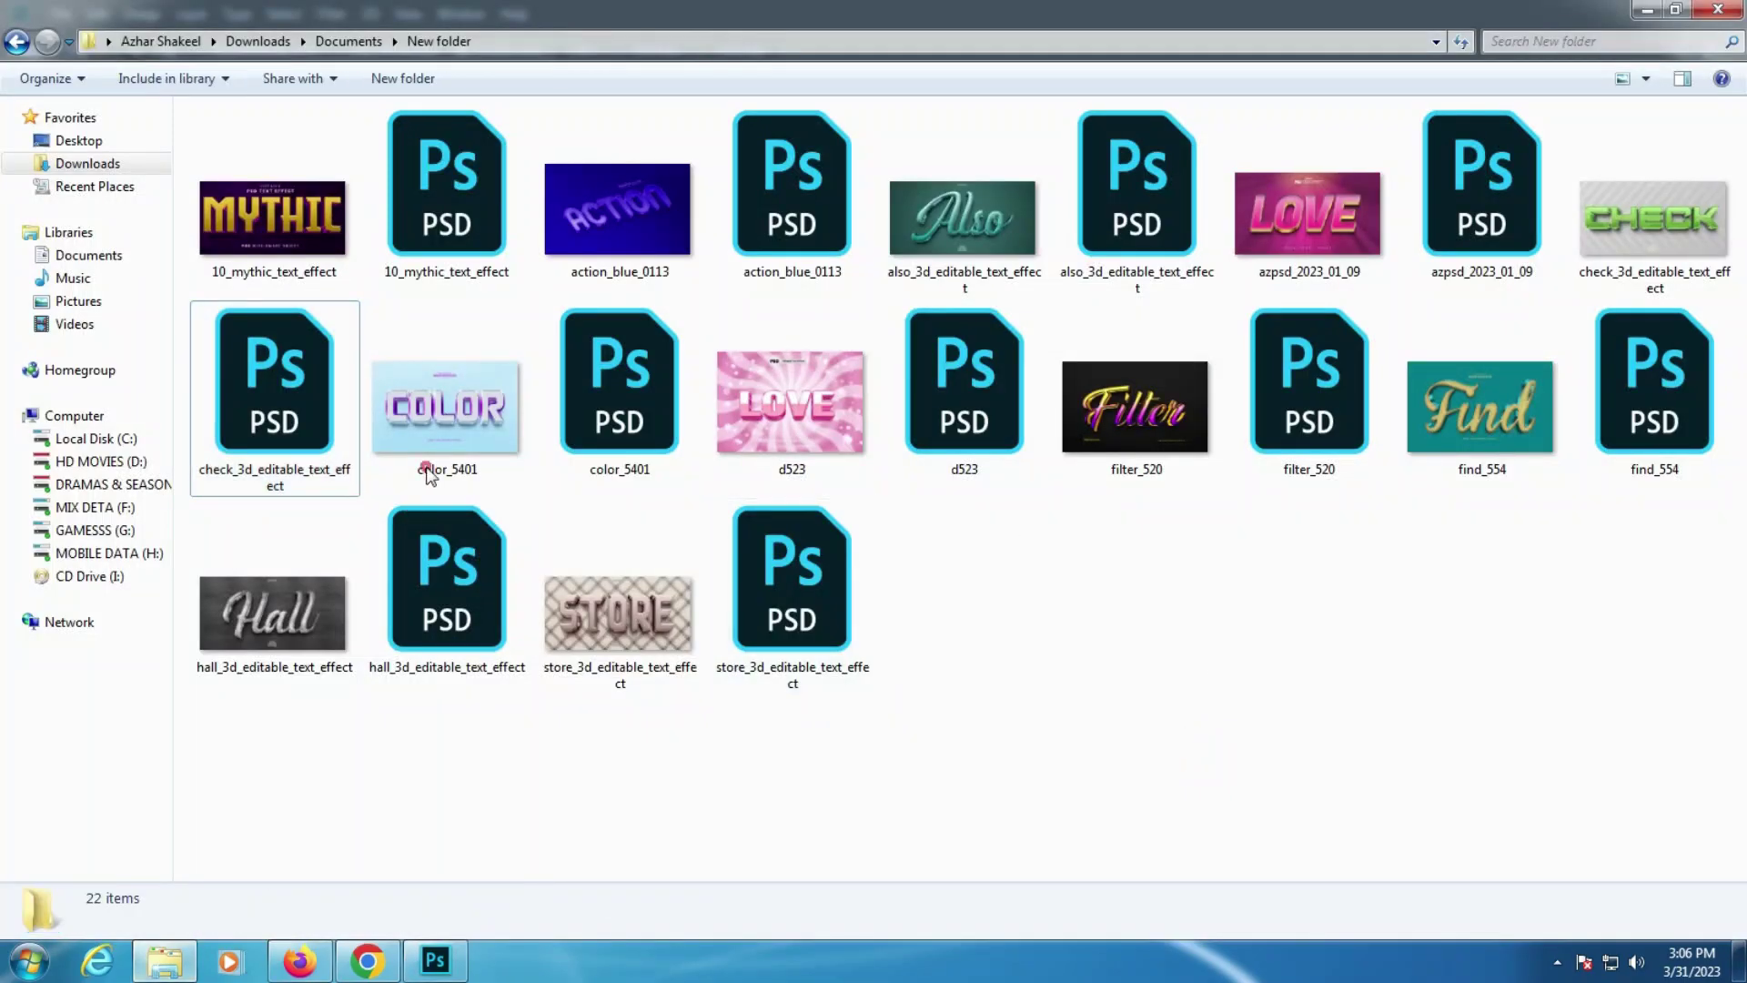
{"action": "left_click", "coordinate": [552, 415]}
{"action": "left_click", "coordinate": [447, 419]}
{"action": "left_click", "coordinate": [252, 446]}
{"action": "double_click", "coordinate": [637, 451]}
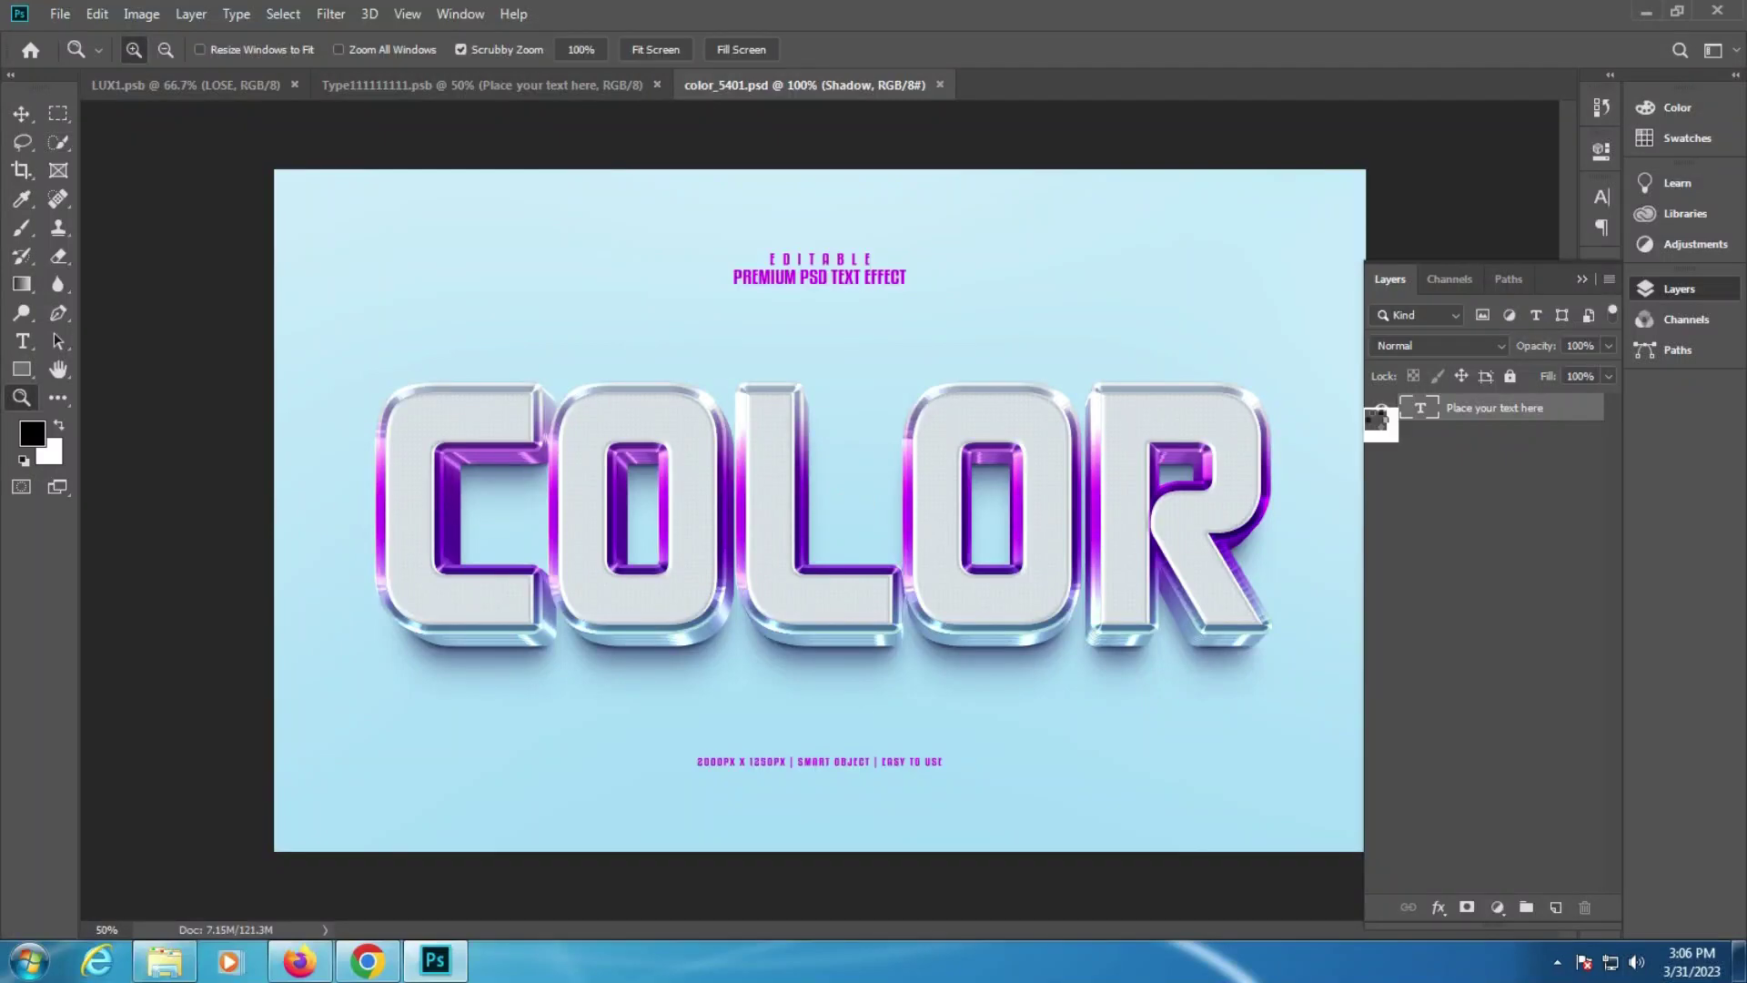
{"action": "double_click", "coordinate": [1431, 417]}
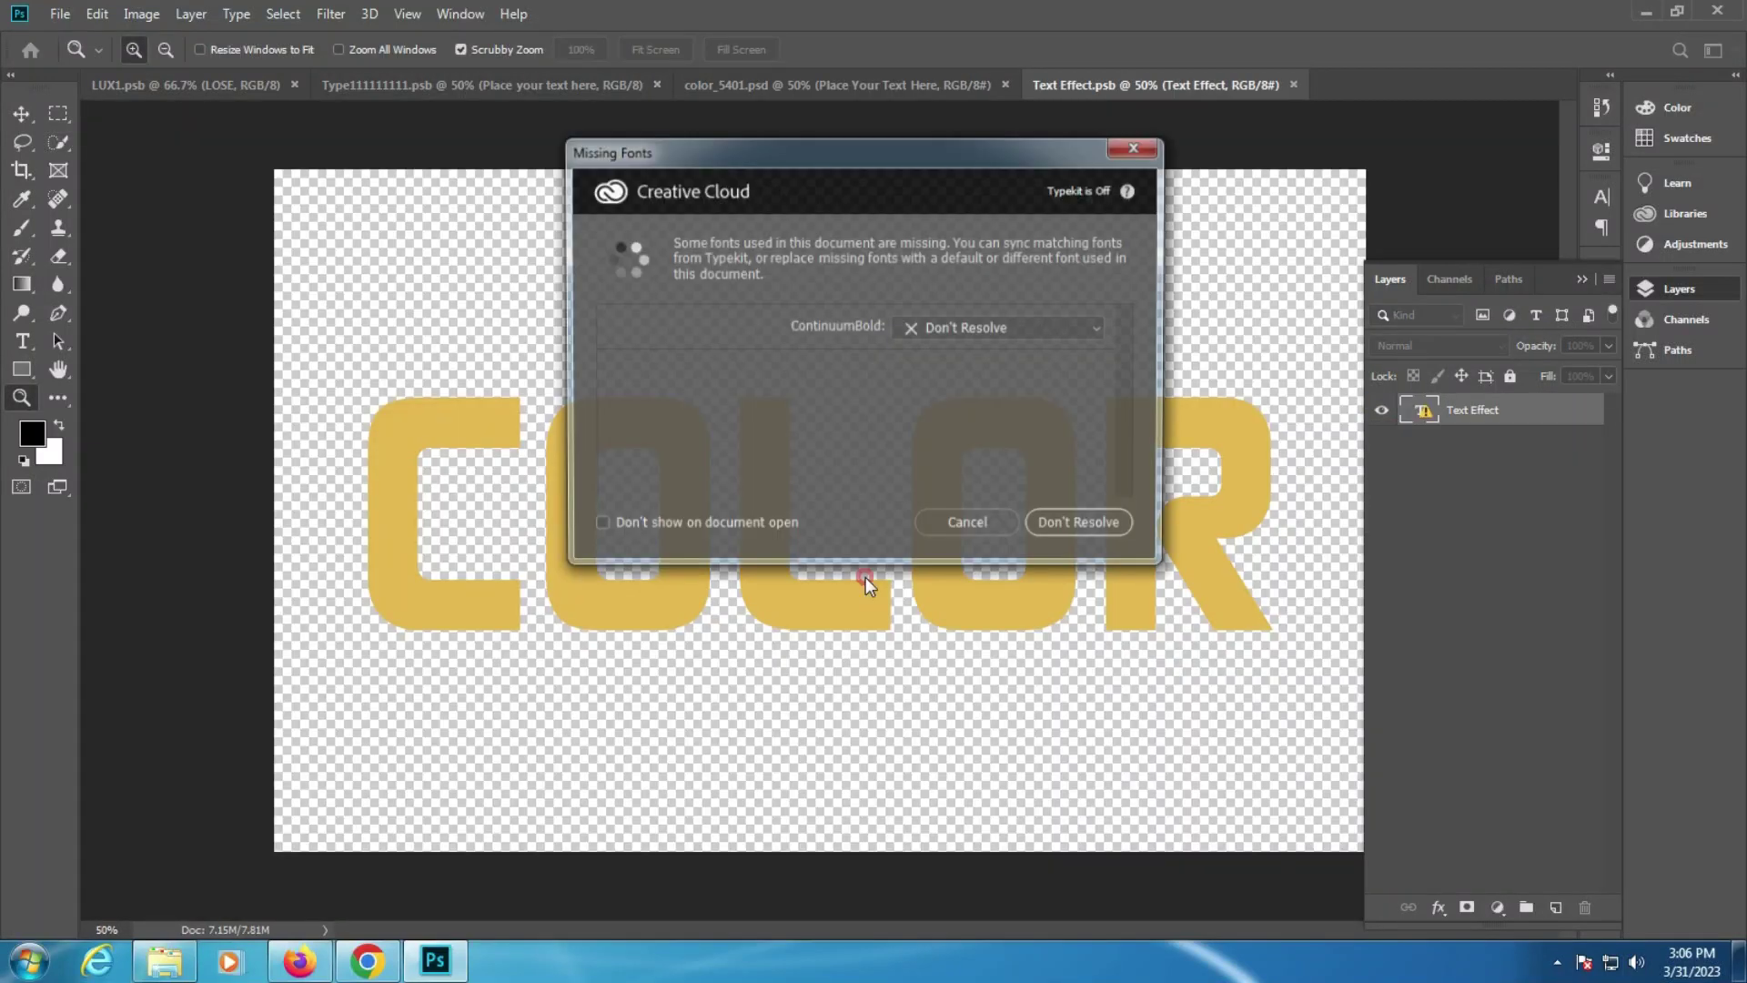
Step: Dismiss the missing-fonts notices and copy the missing ContinuumBold font name
{"action": "left_click", "coordinate": [960, 520]}
{"action": "left_click", "coordinate": [21, 340]}
{"action": "left_click", "coordinate": [769, 509]}
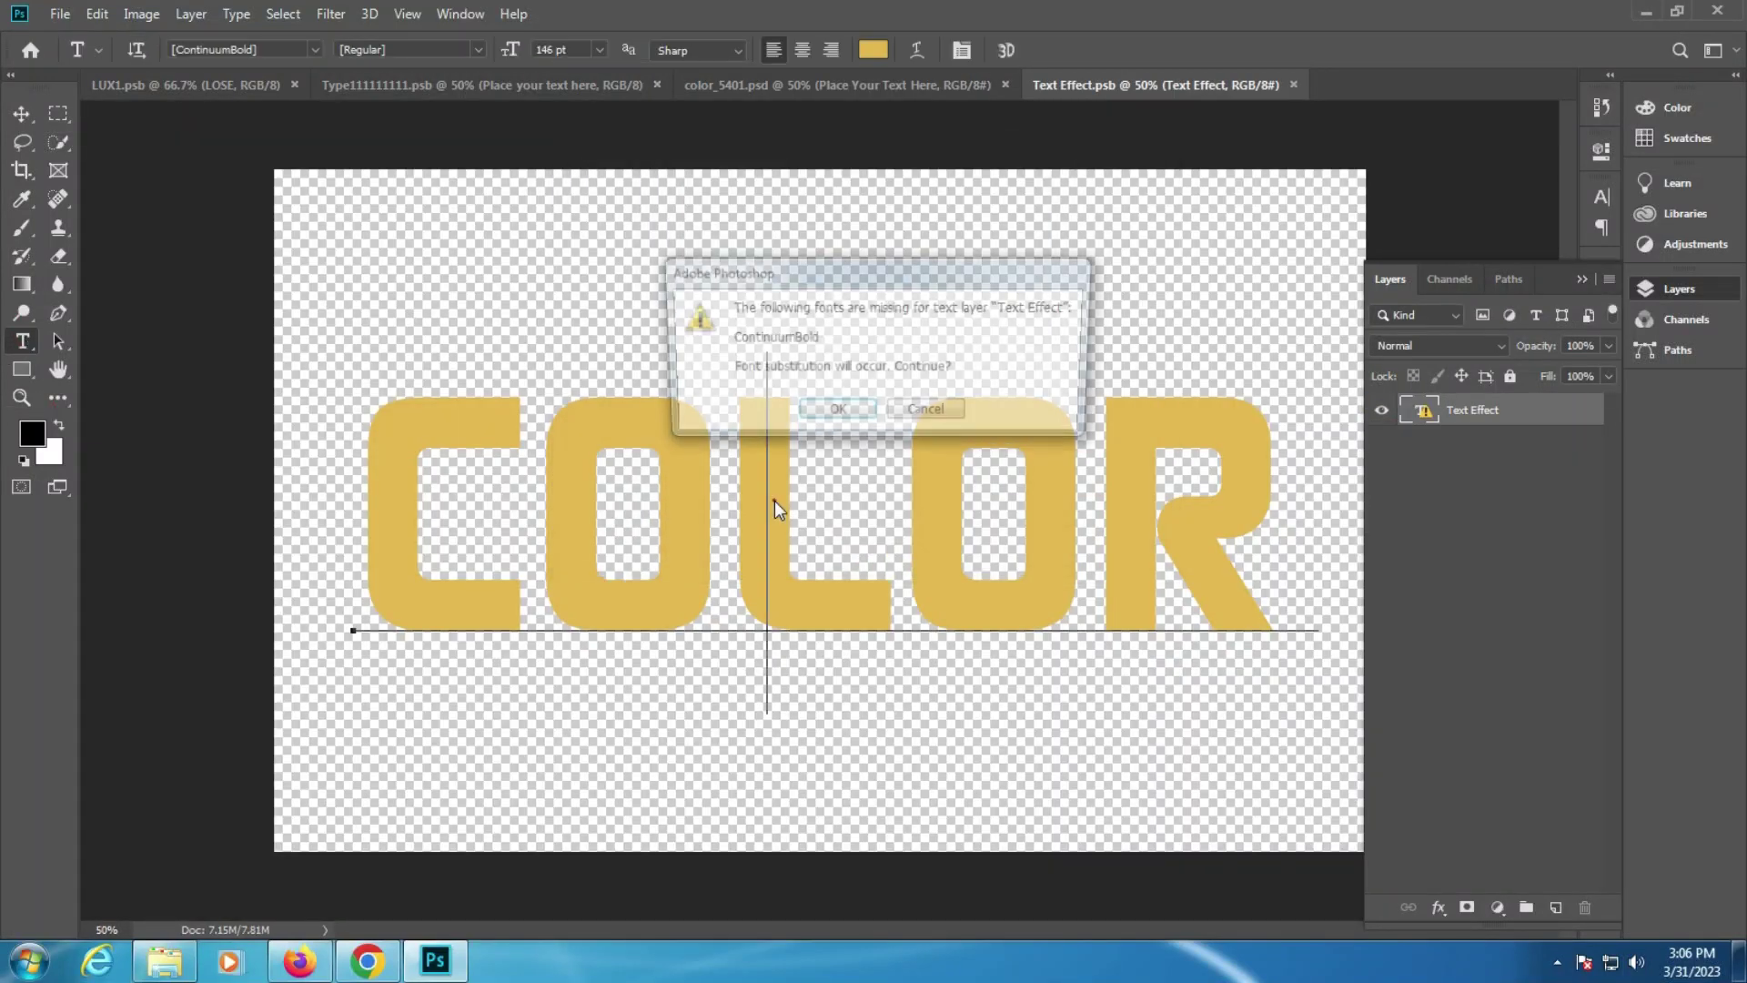
{"action": "left_click", "coordinate": [927, 414]}
{"action": "left_click", "coordinate": [236, 49]}
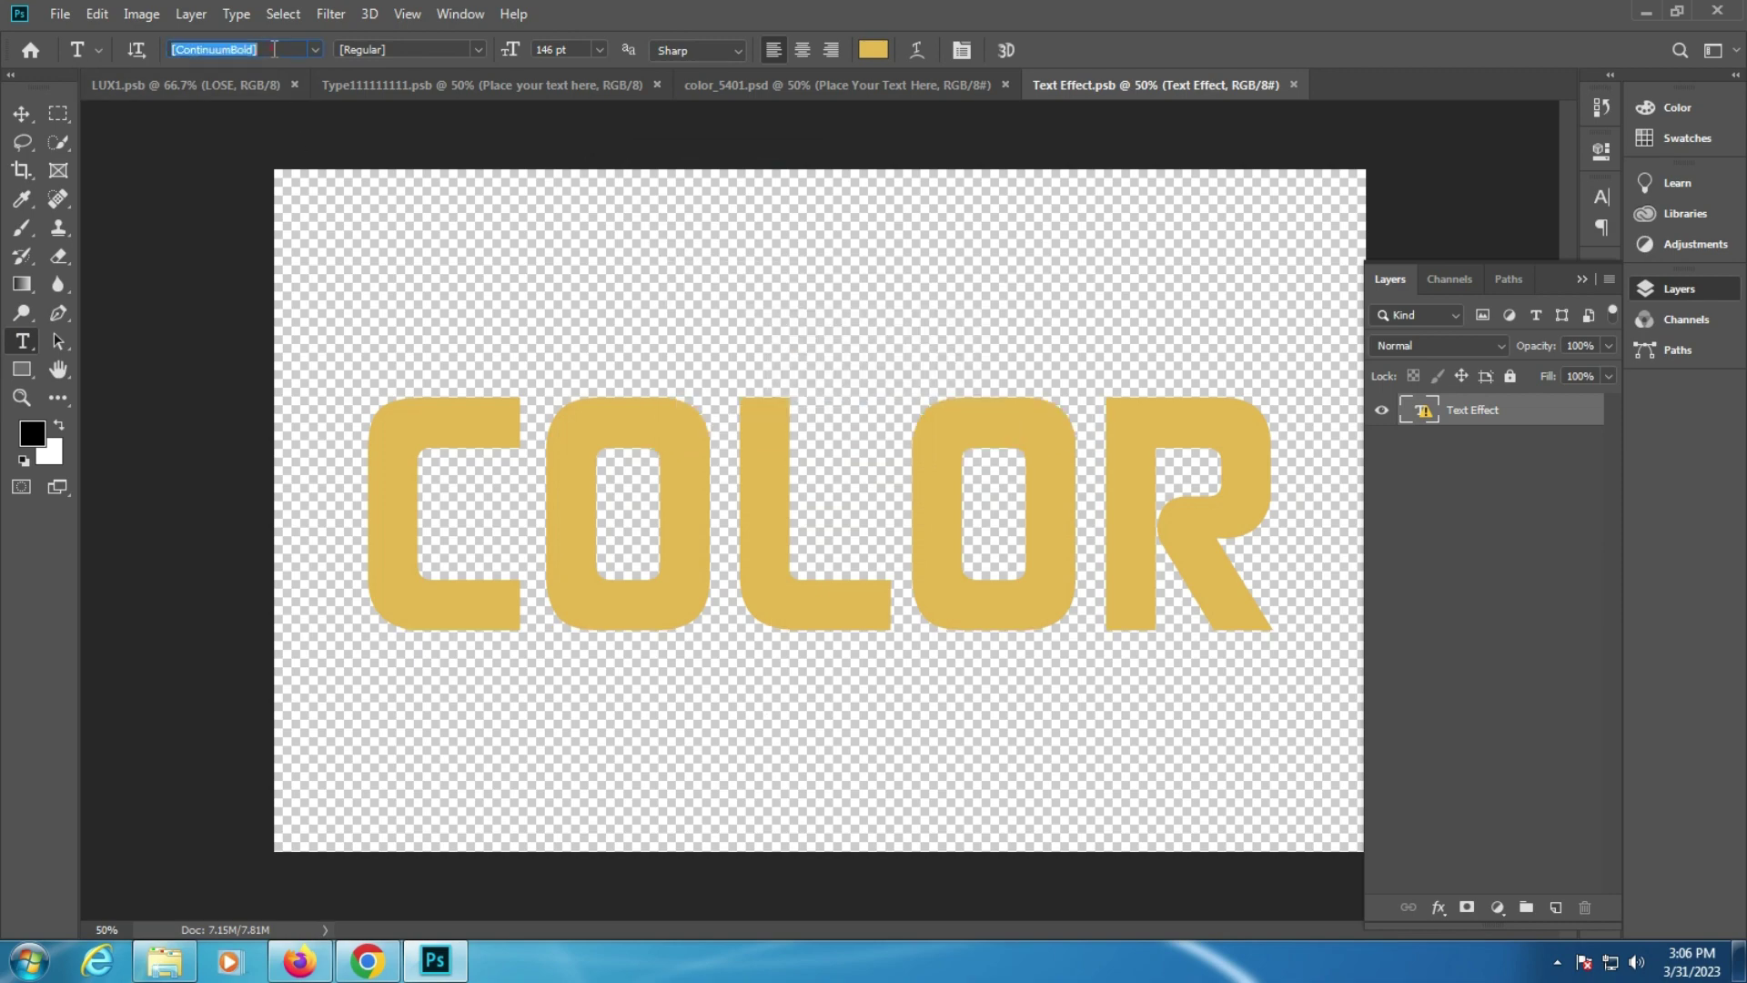
{"action": "right_click", "coordinate": [273, 50]}
{"action": "left_click", "coordinate": [325, 119]}
Step: Search Google for ContinuumBold and download Continuum Bold from wfonts.com
{"action": "left_click", "coordinate": [300, 961]}
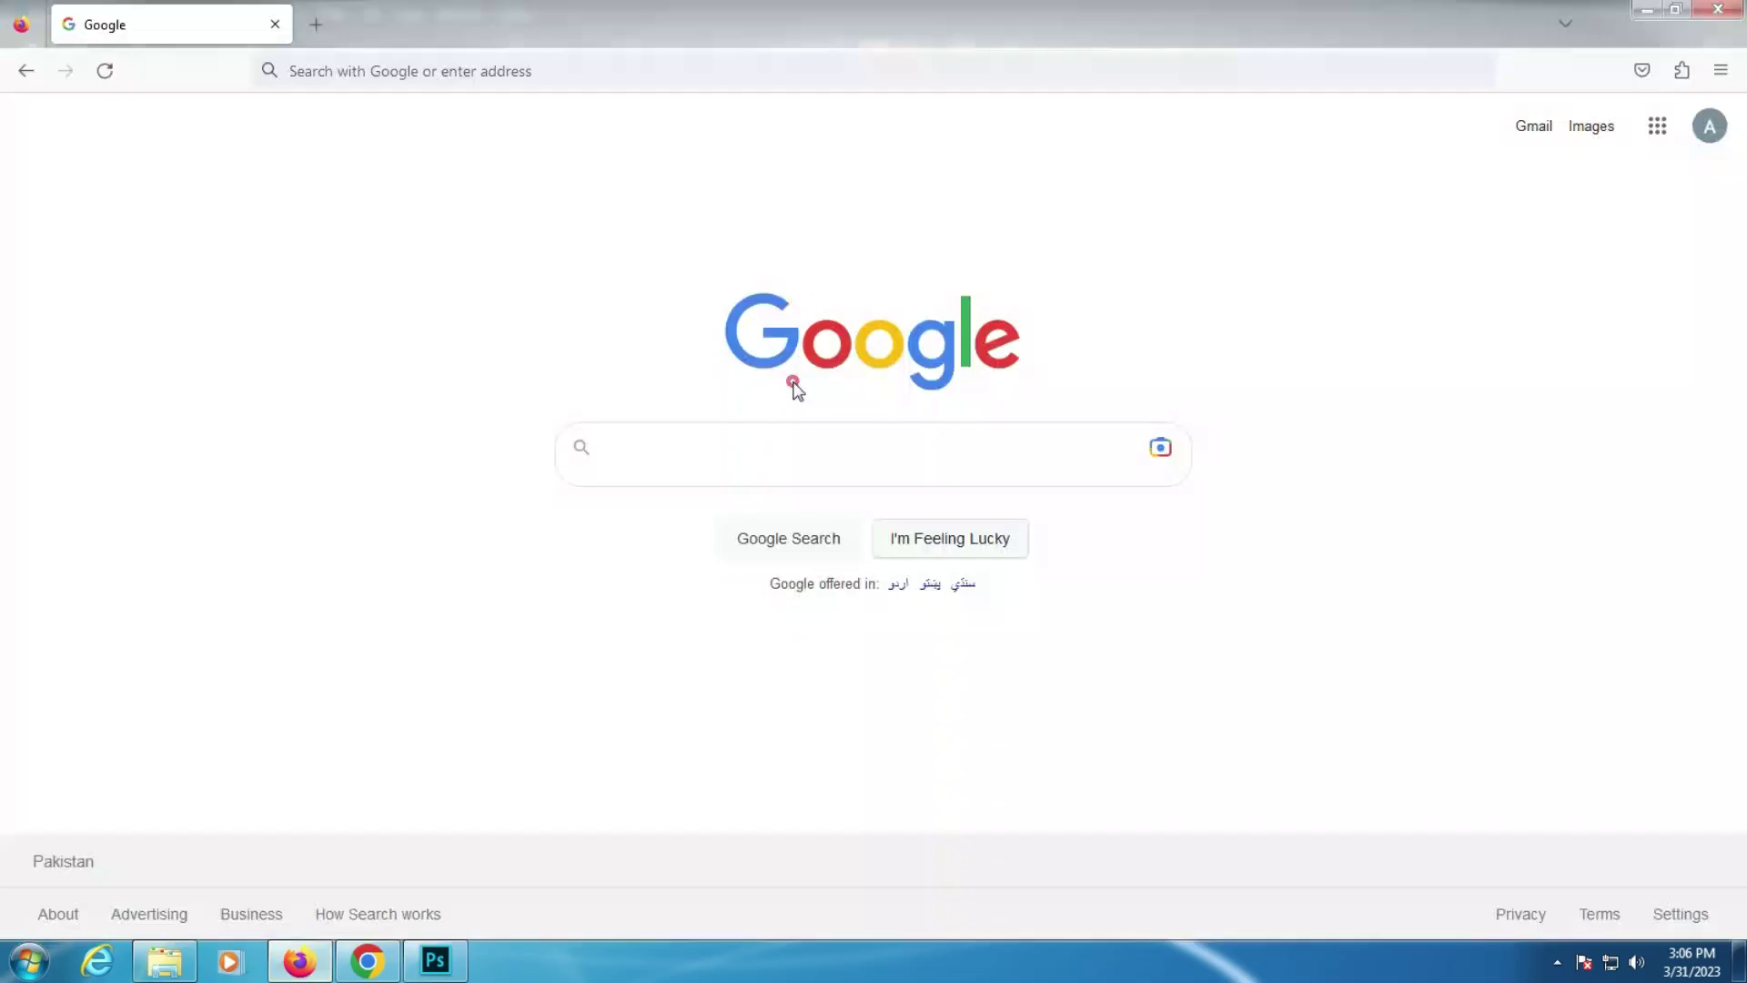
{"action": "left_click", "coordinate": [752, 446]}
{"action": "key", "text": "ctrl+v"}
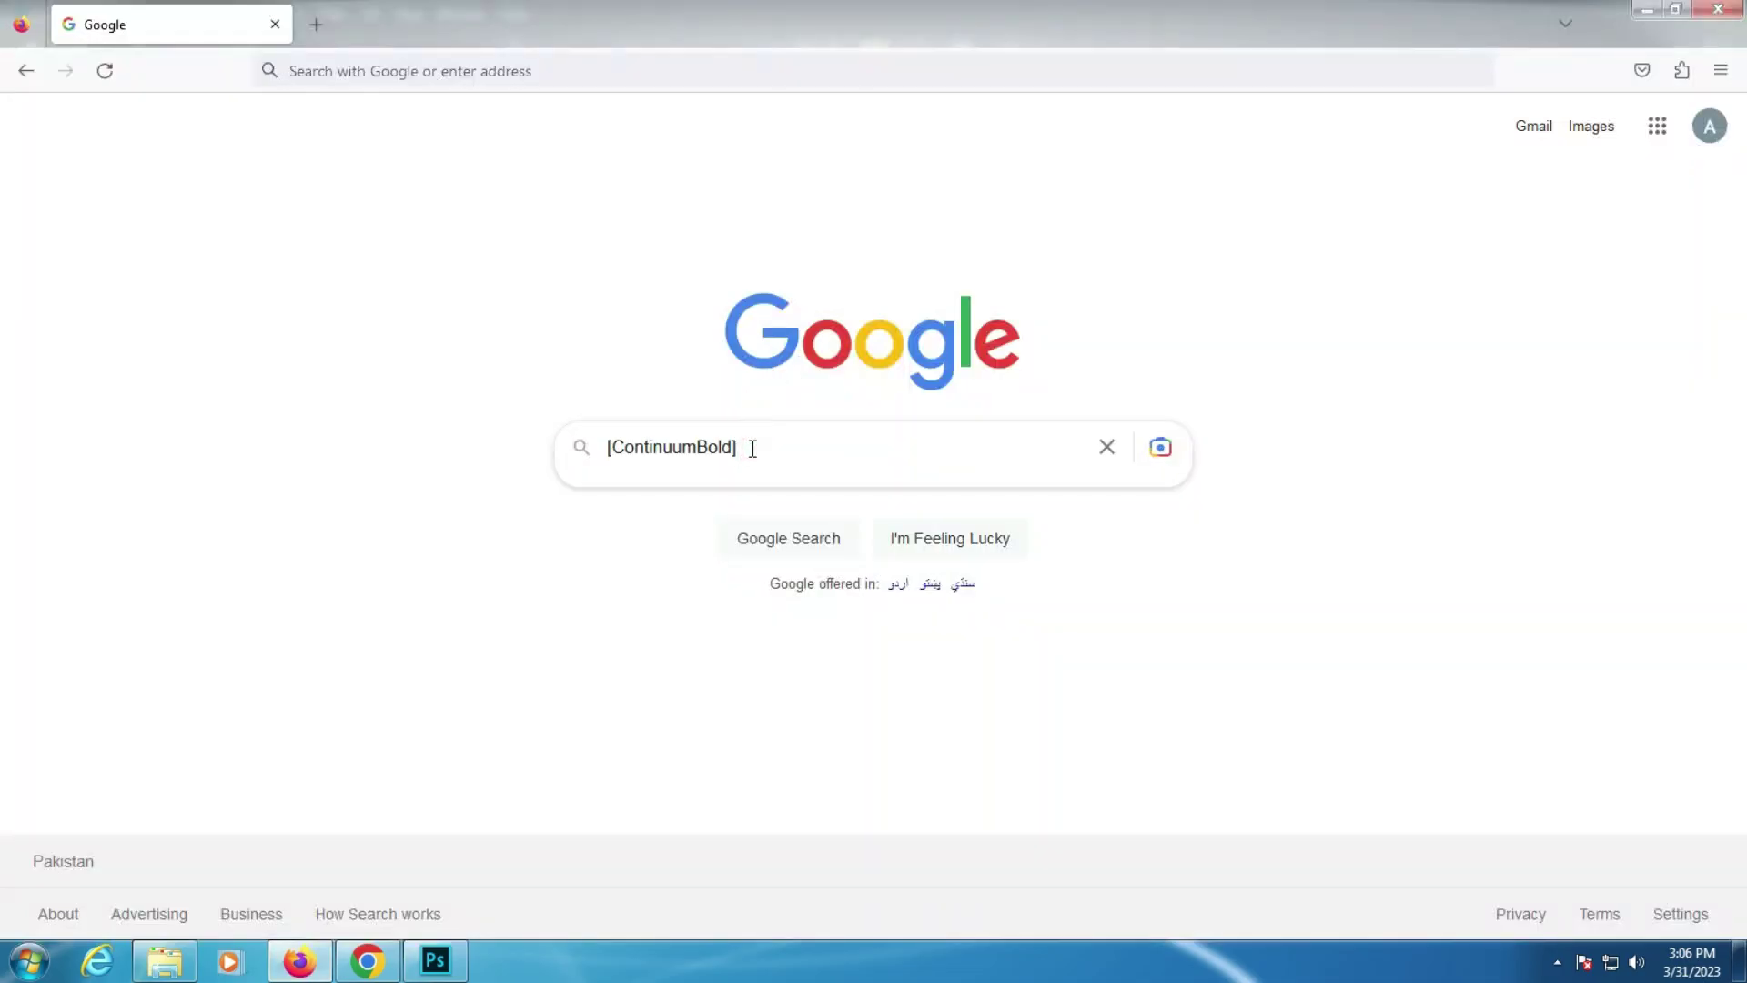
{"action": "type", "text": "font"}
{"action": "key", "text": "Return"}
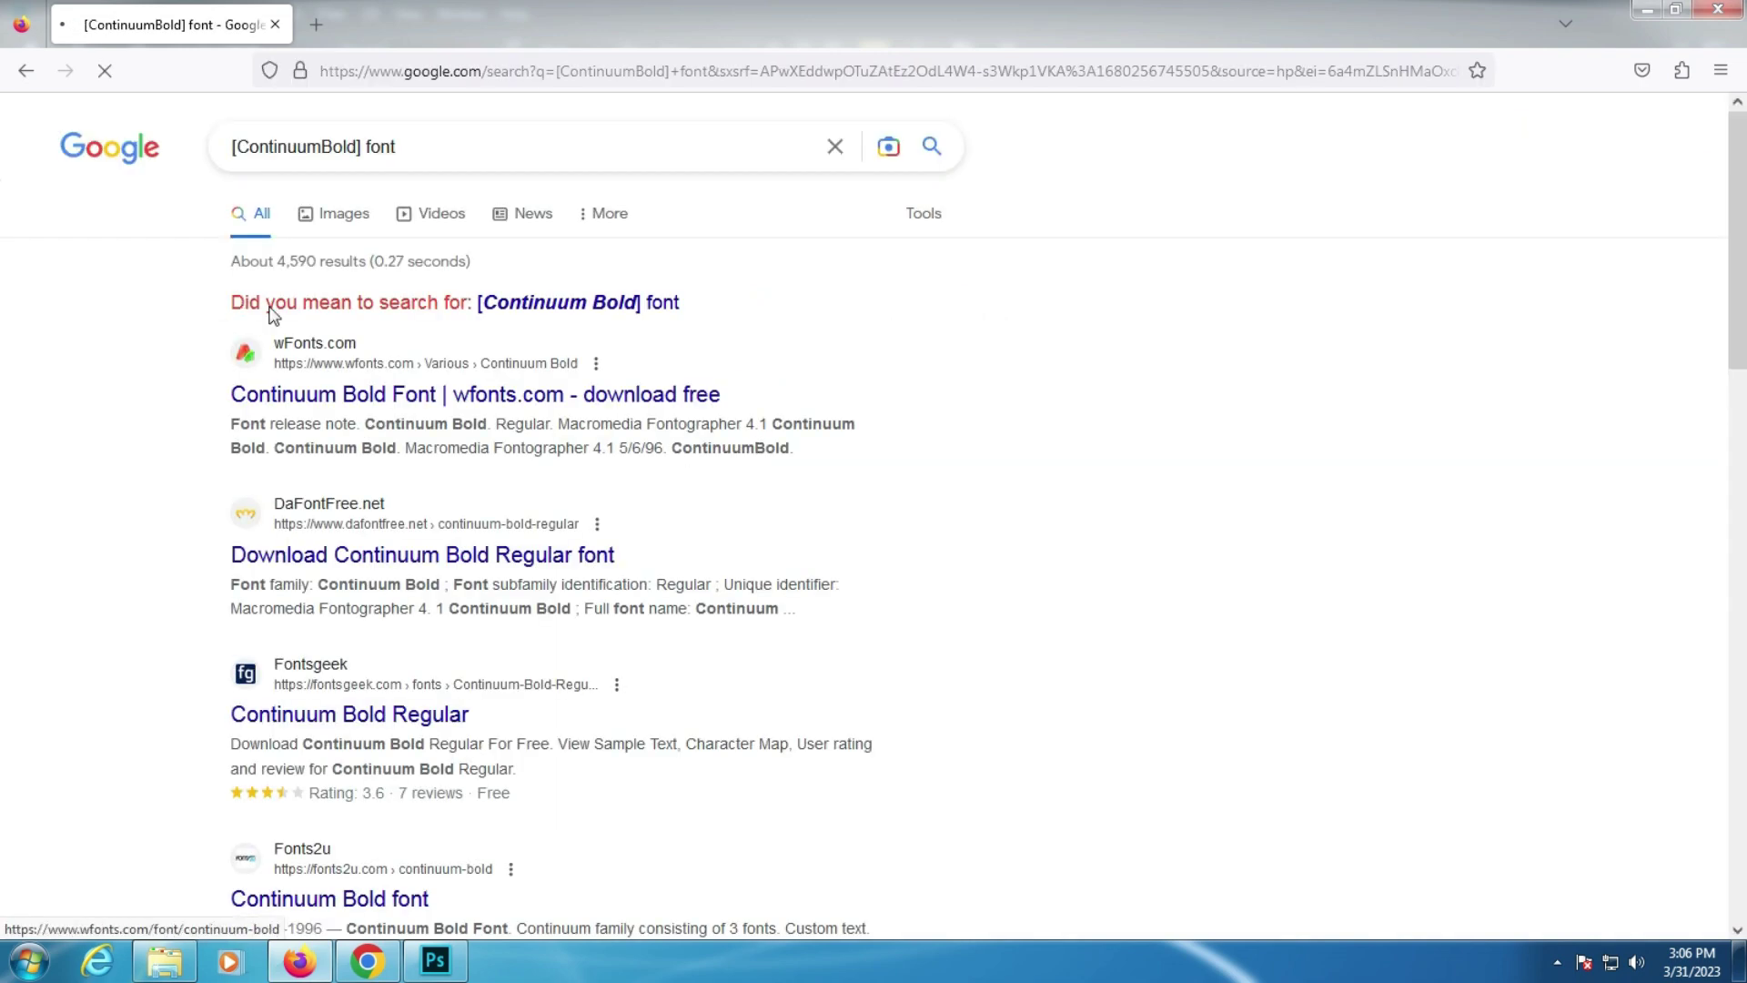
{"action": "left_click", "coordinate": [418, 401]}
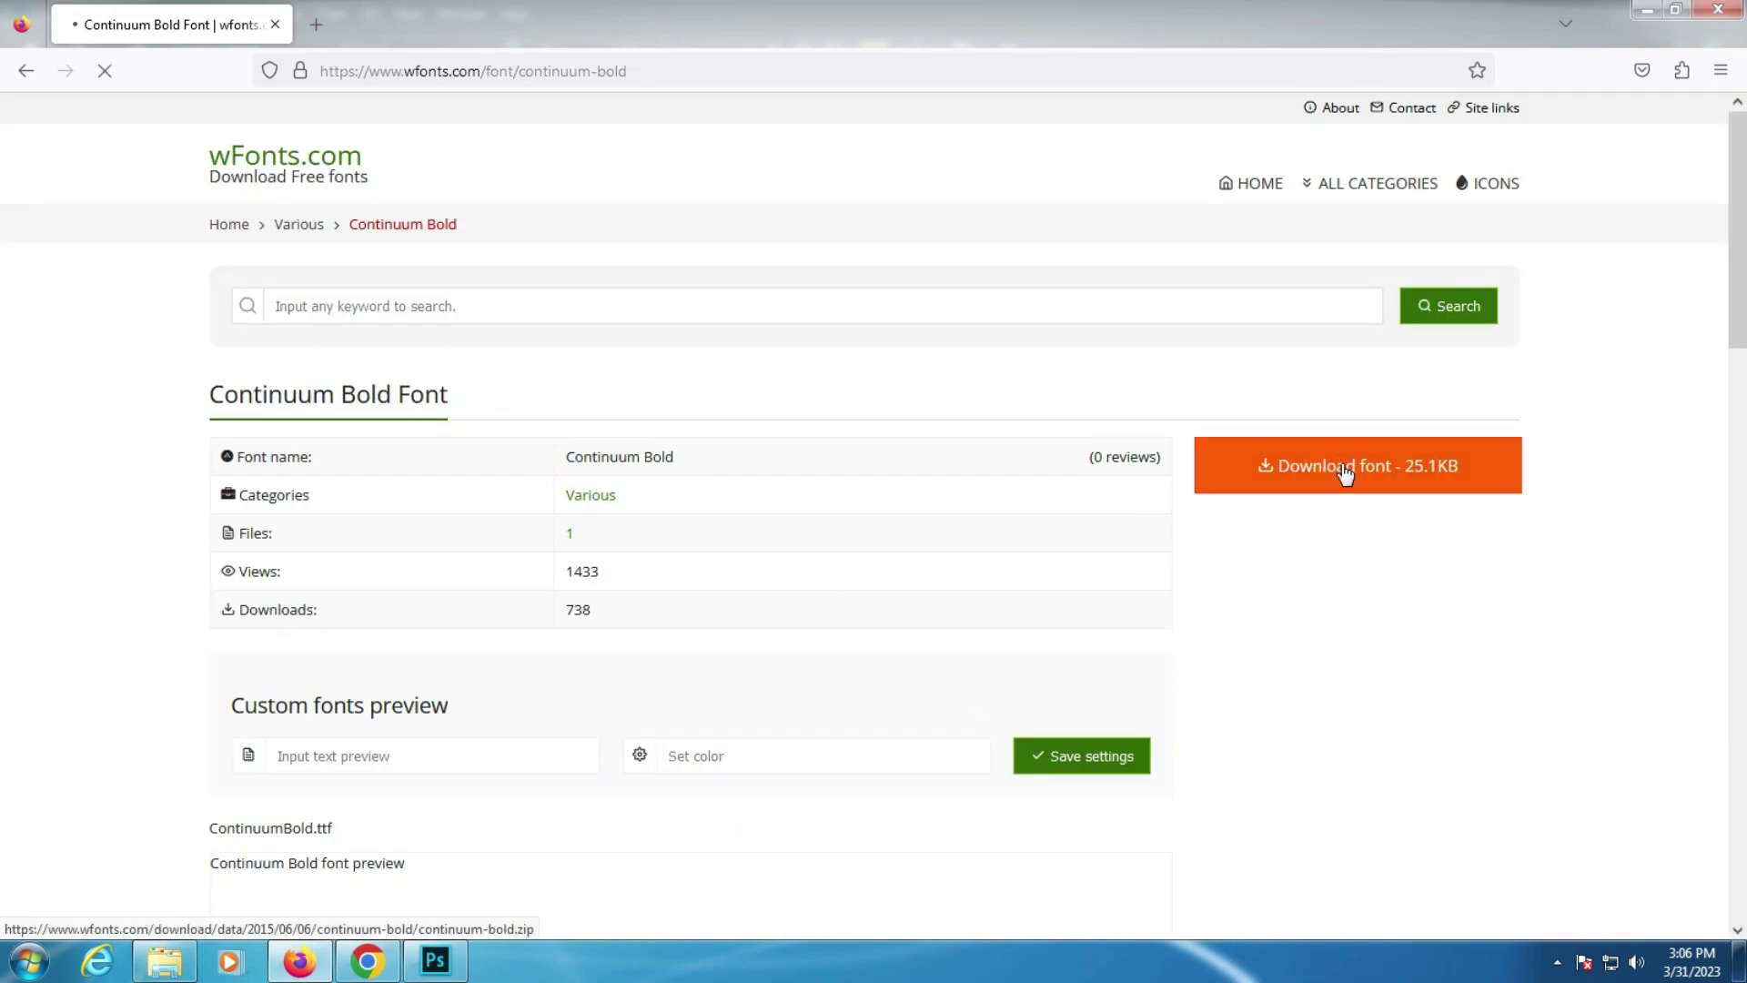
{"action": "left_click", "coordinate": [1346, 474]}
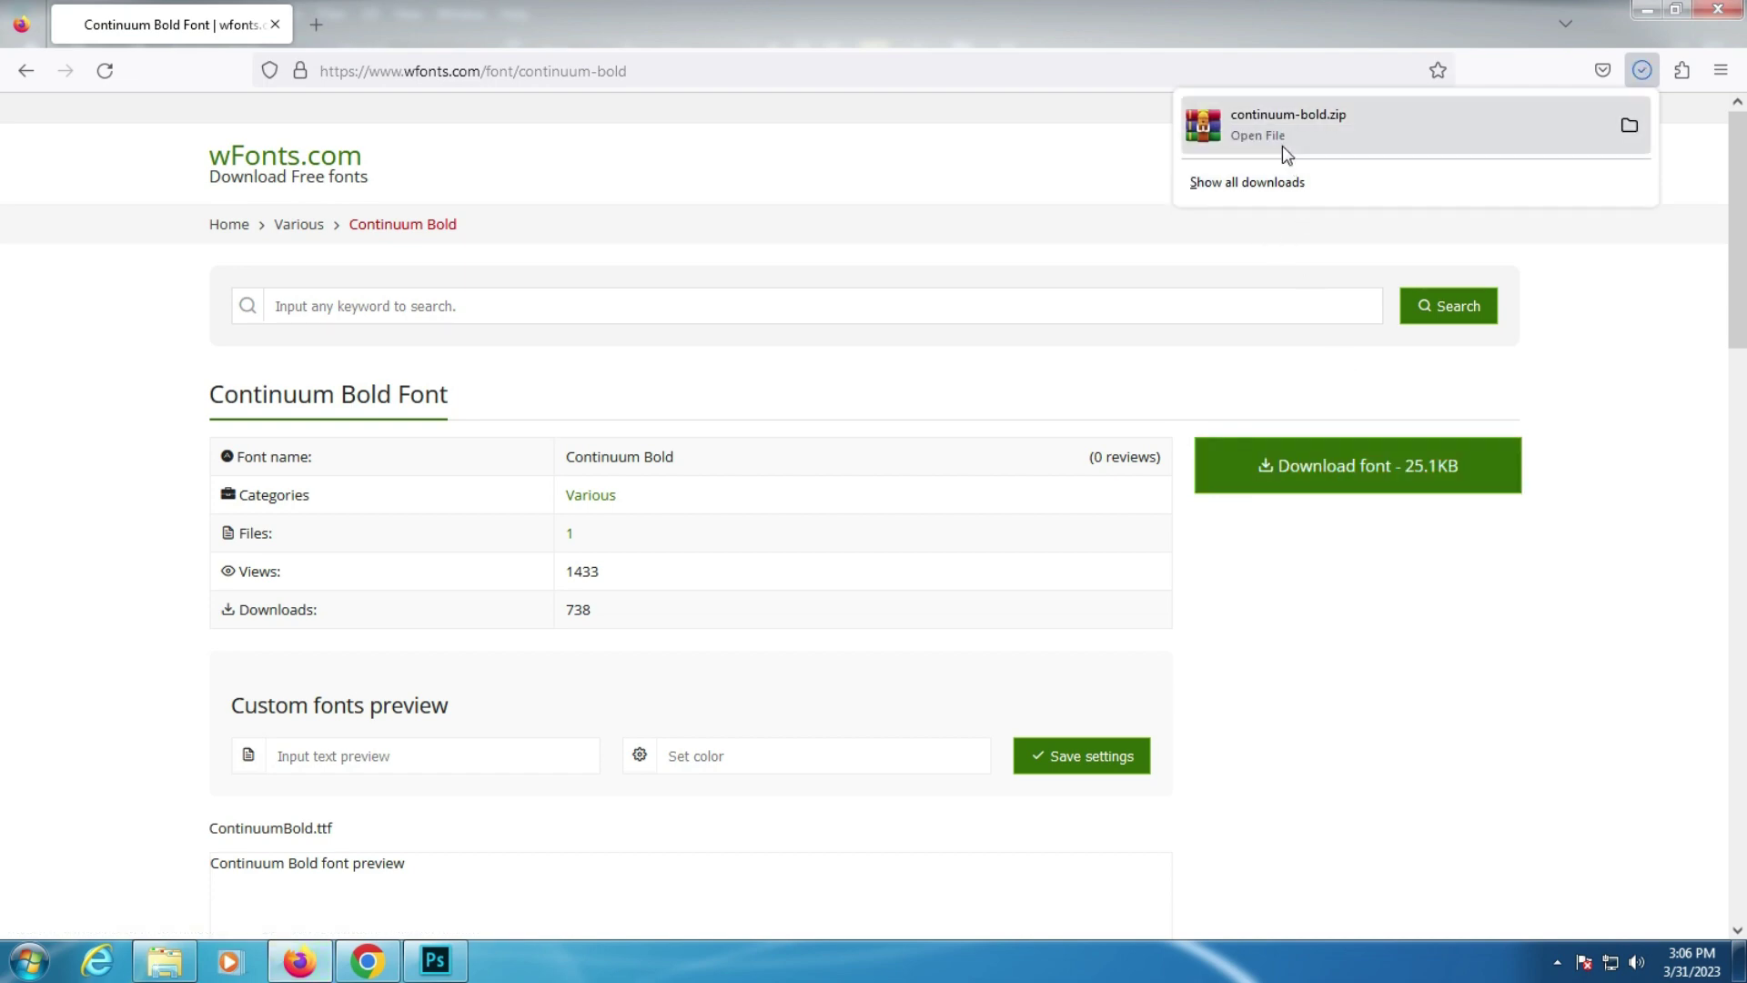
Step: Install the Continuum Bold font from the downloaded continuum-bold.zip archive
{"action": "left_click", "coordinate": [1283, 128]}
{"action": "left_click", "coordinate": [202, 299]}
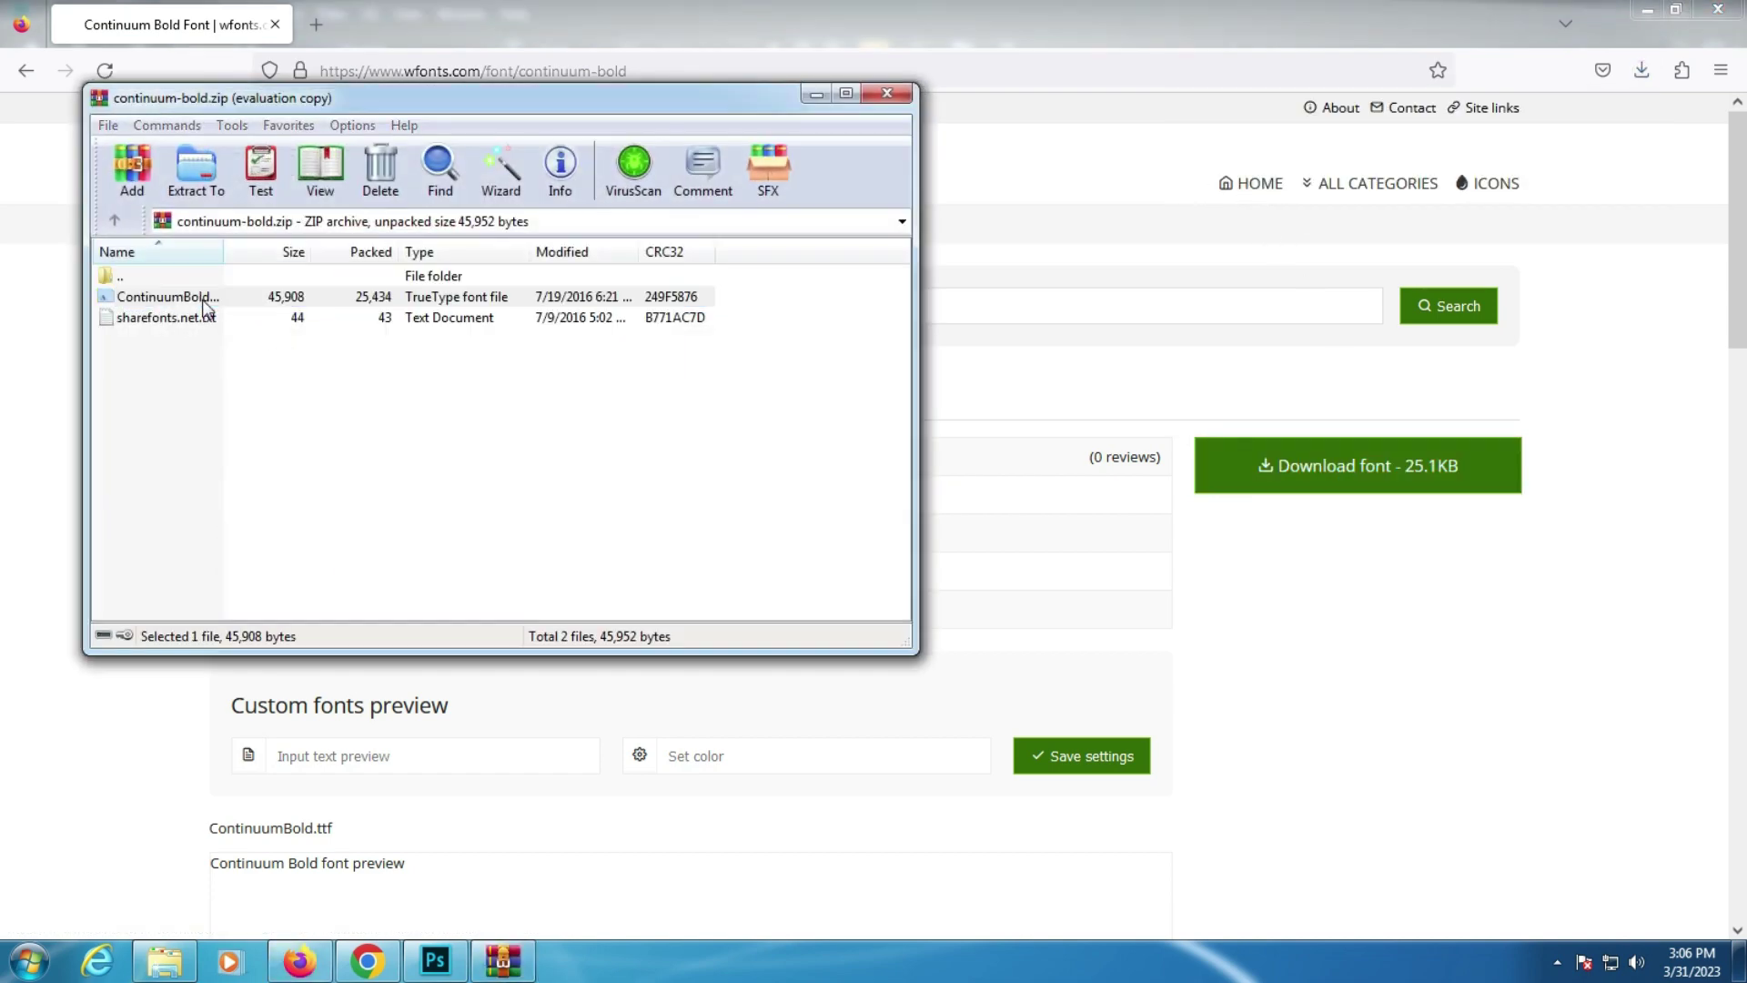
{"action": "double_click", "coordinate": [203, 300]}
{"action": "left_click", "coordinate": [380, 275]}
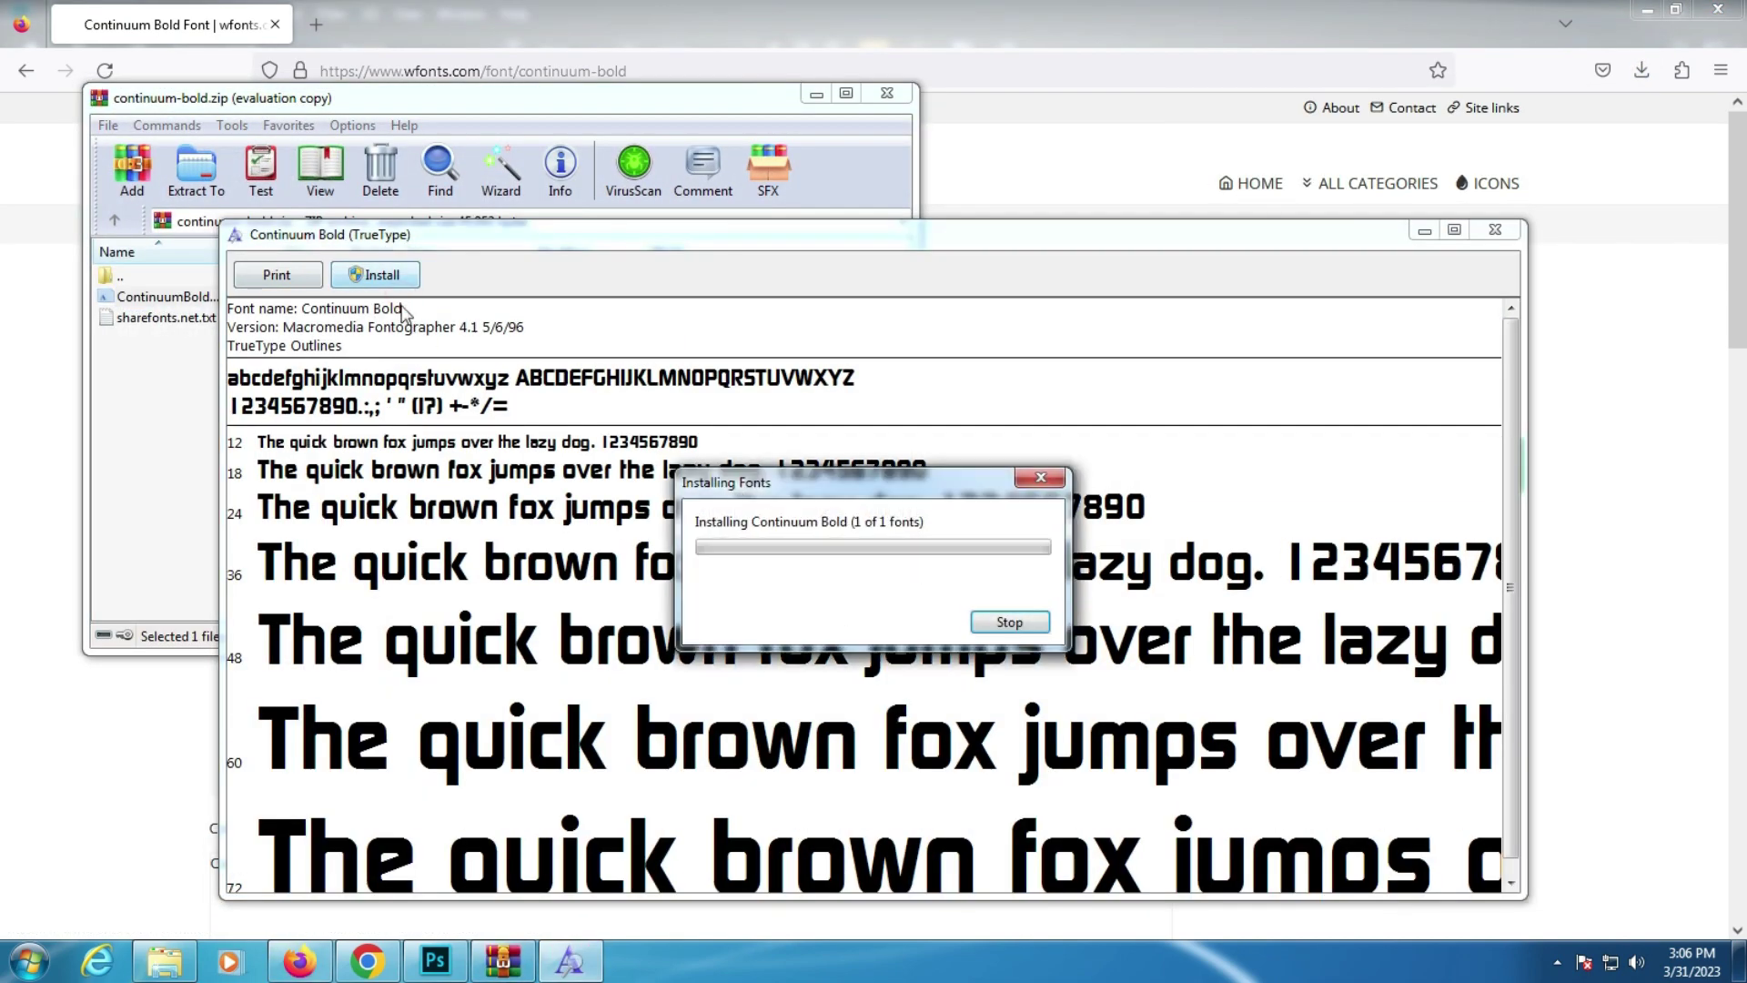
{"action": "left_click", "coordinate": [434, 962]}
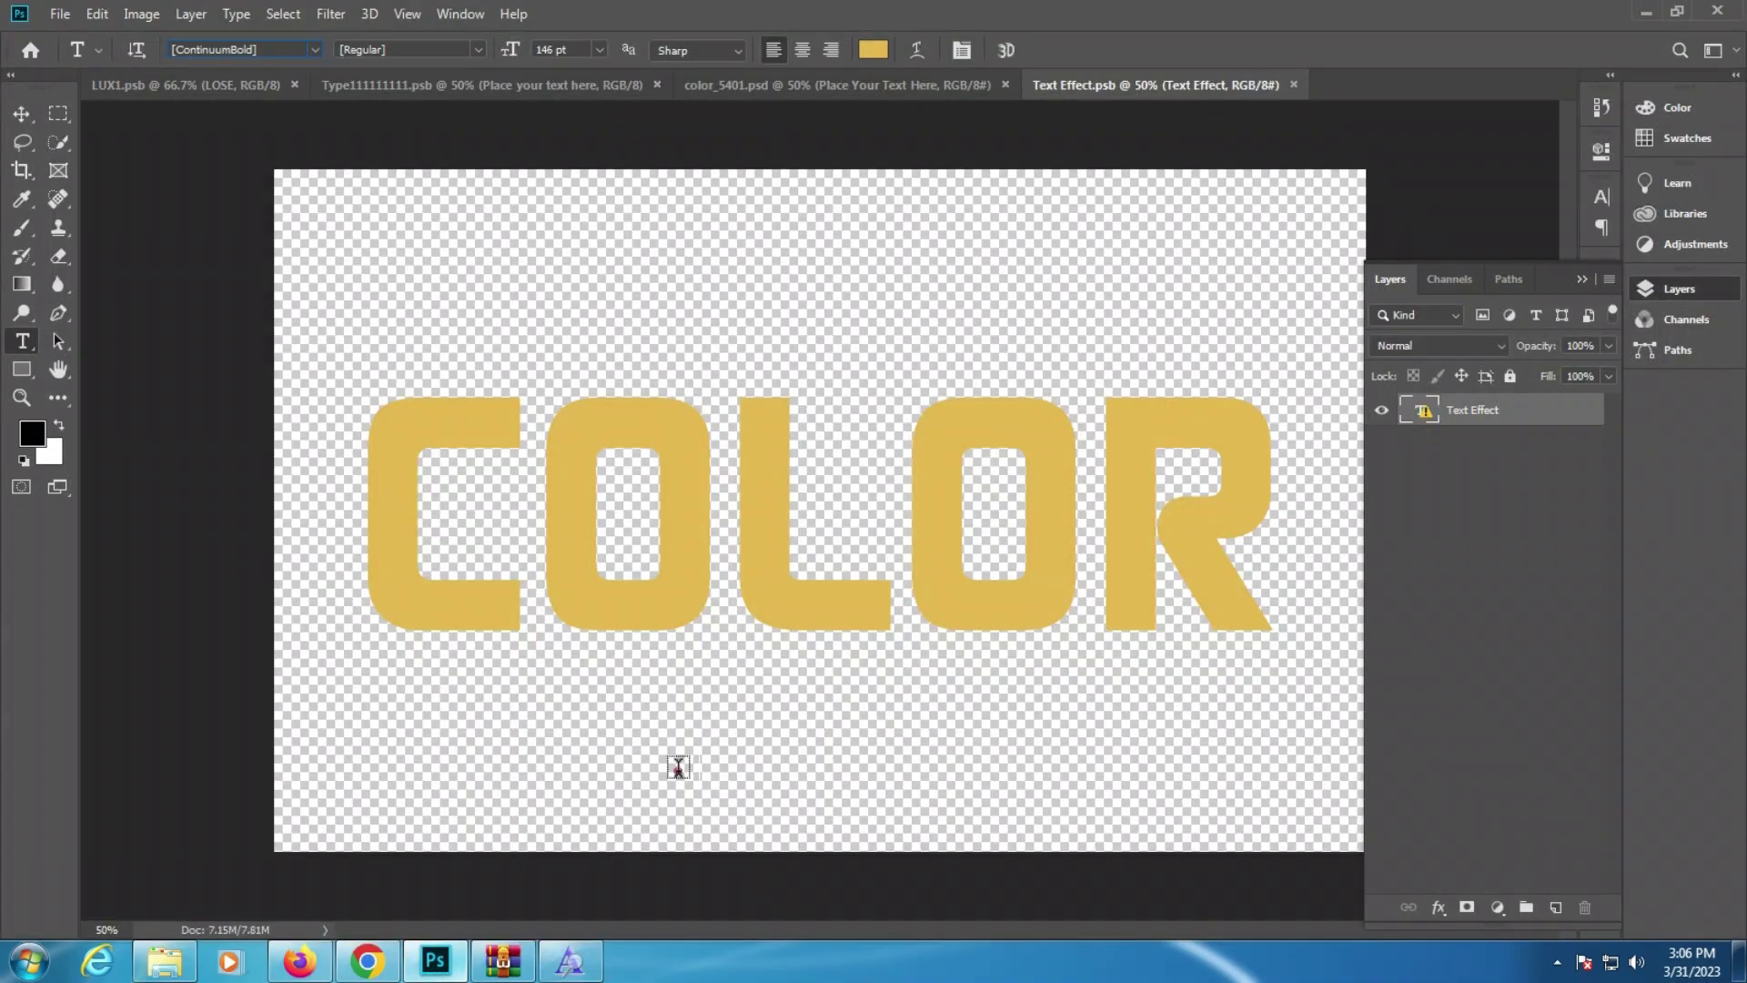
Step: Replace COLOR with KHALID, shrink it to about 127 pt, and commit
{"action": "left_click", "coordinate": [728, 559]}
{"action": "left_click", "coordinate": [745, 542]}
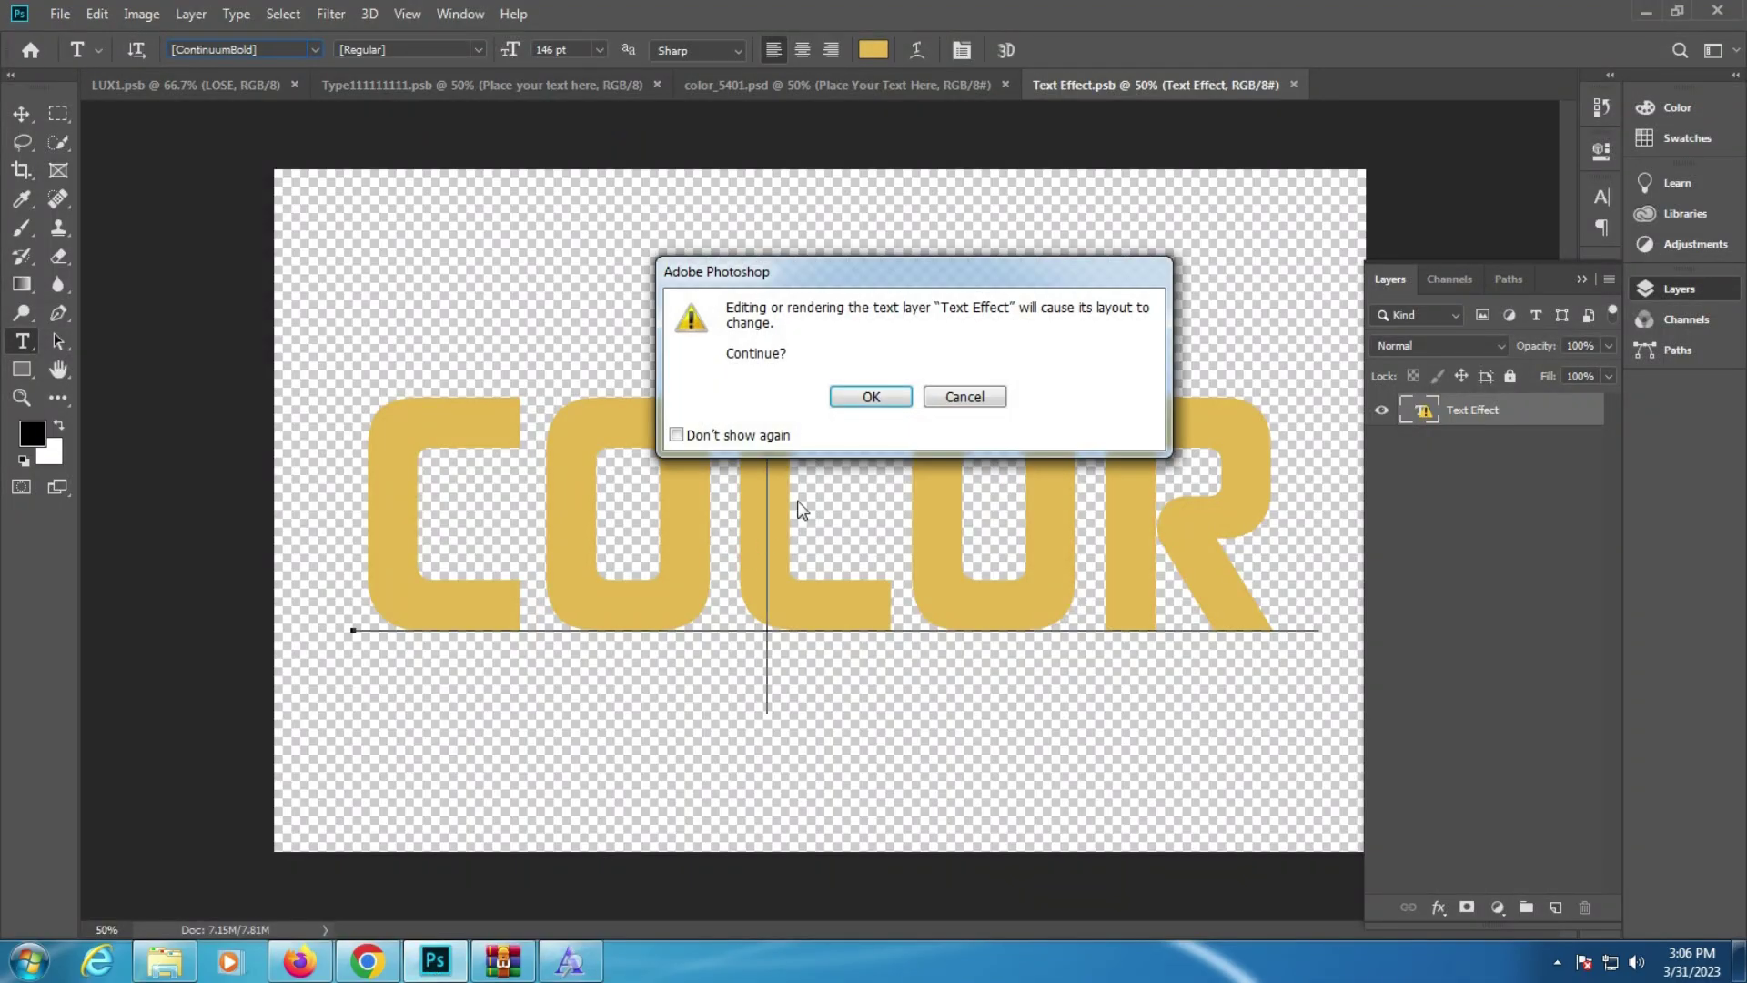
{"action": "left_click", "coordinate": [869, 397]}
{"action": "double_click", "coordinate": [890, 462]}
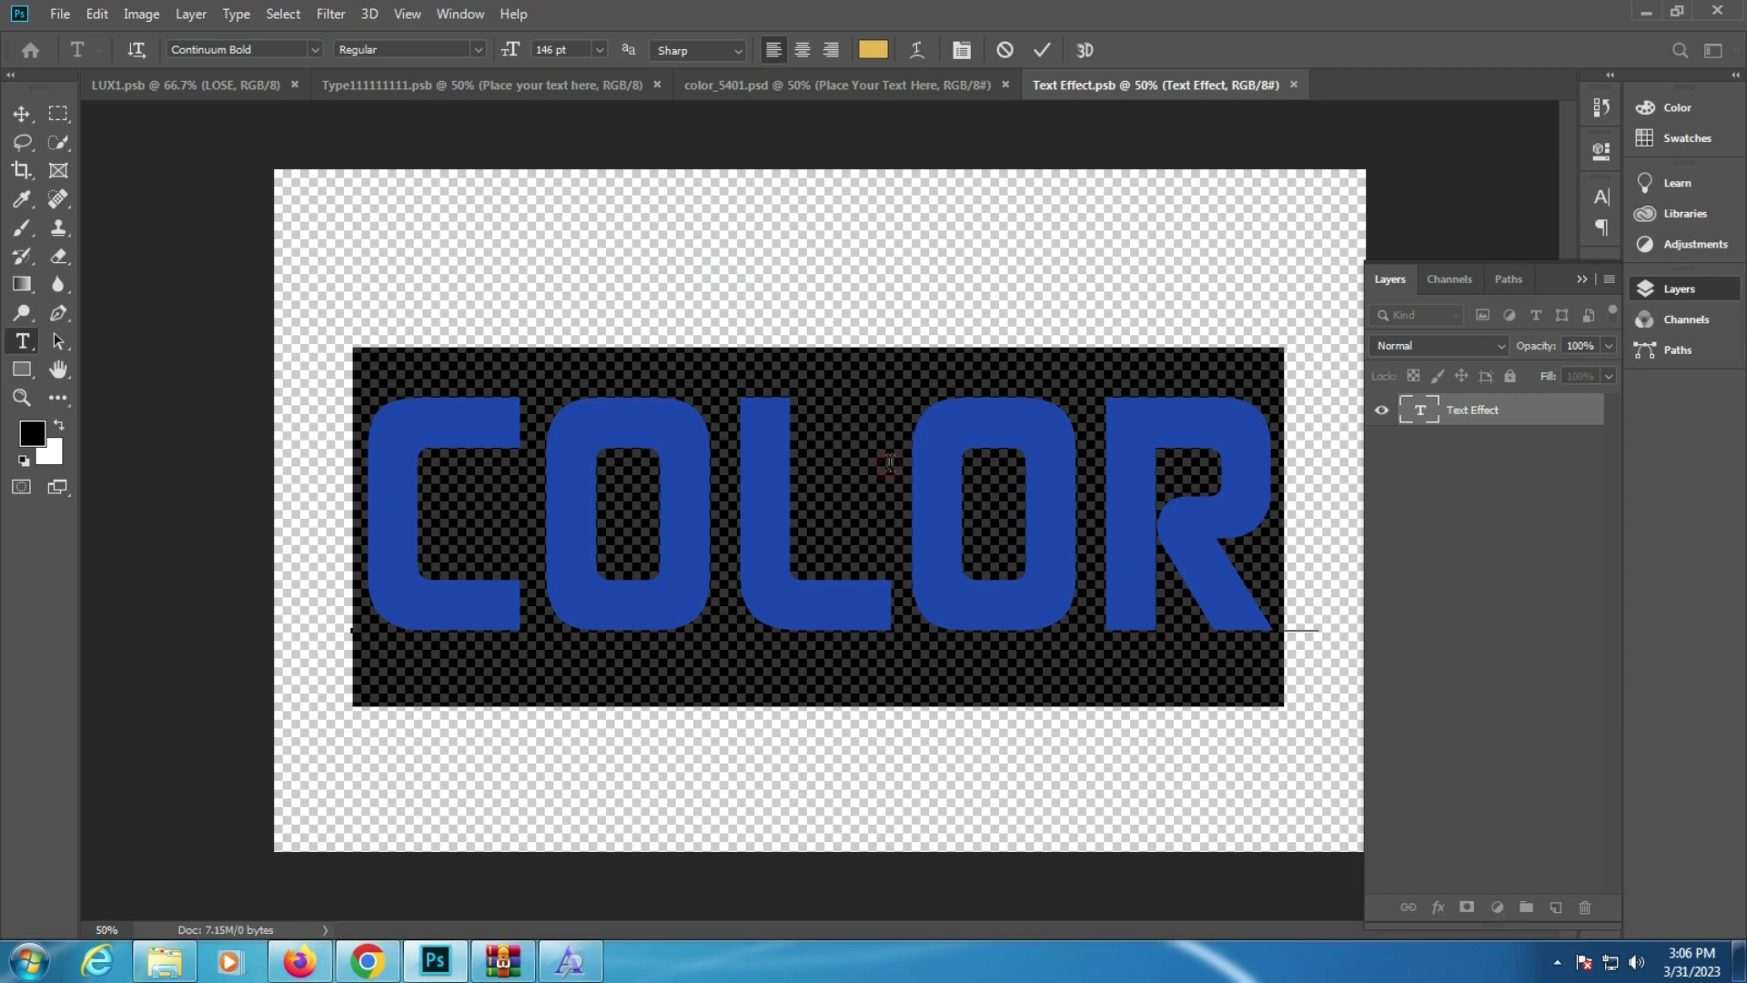
{"action": "type", "text": "KHALID"}
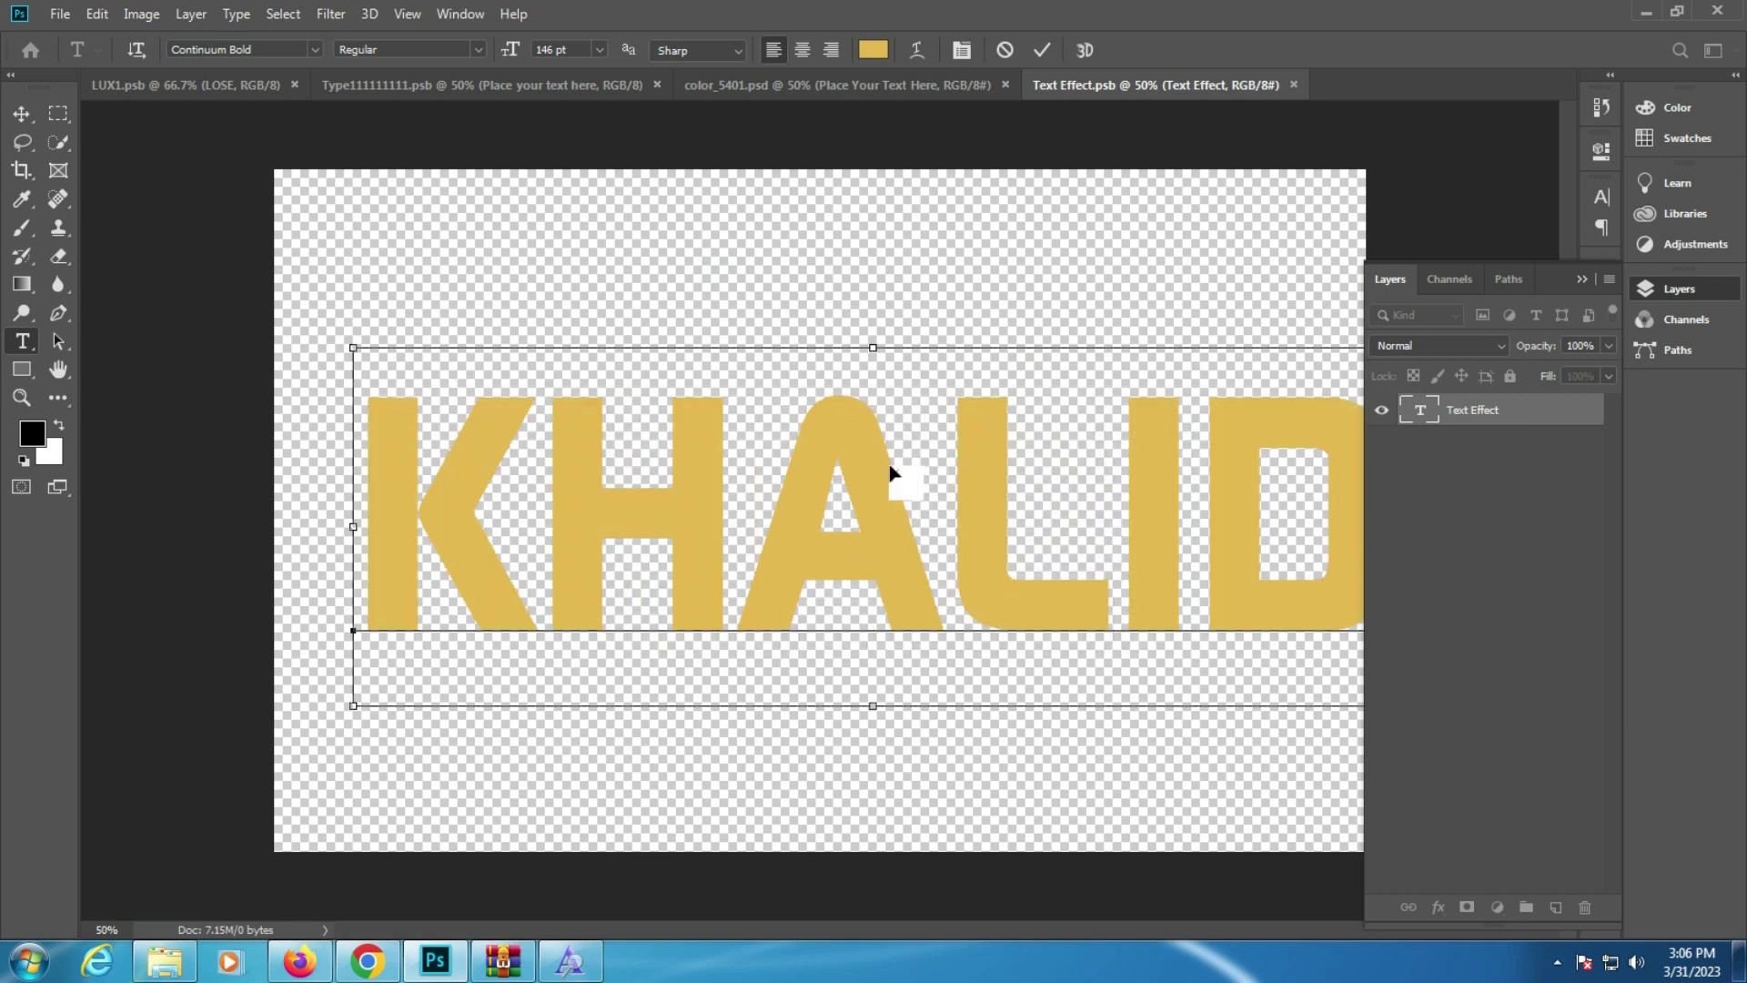
{"action": "left_click_drag", "start_coordinate": [510, 49], "coordinate": [491, 65]}
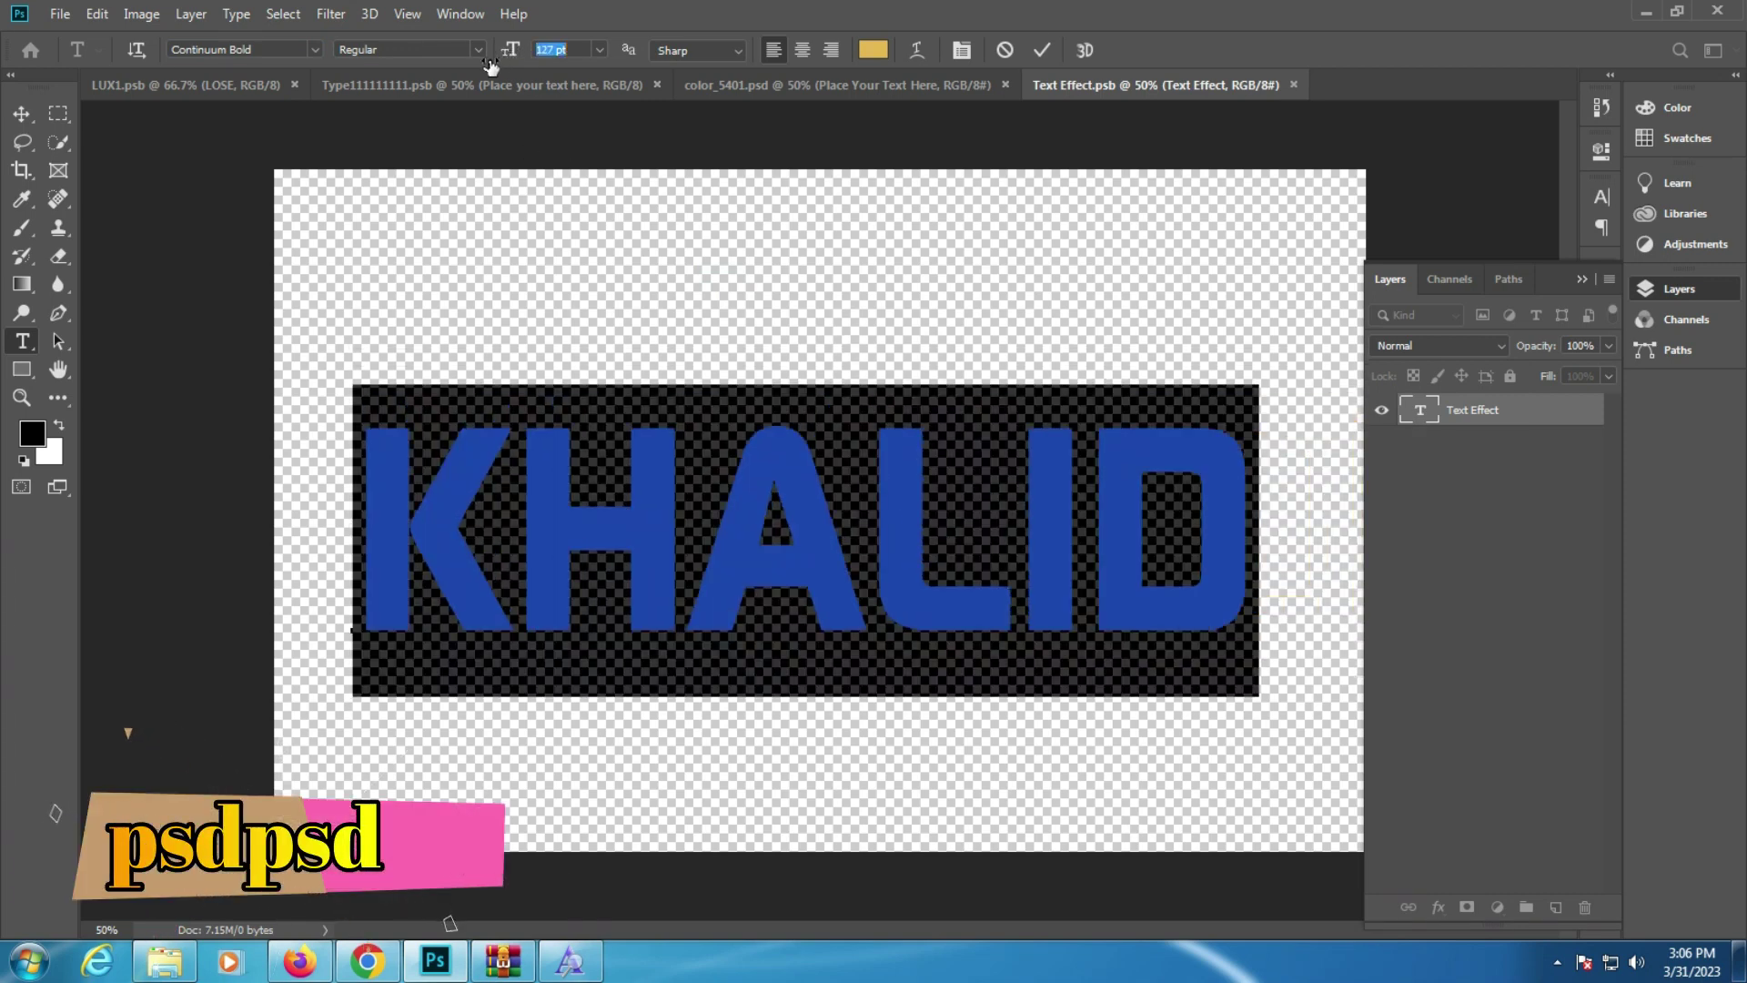
{"action": "left_click", "coordinate": [768, 449]}
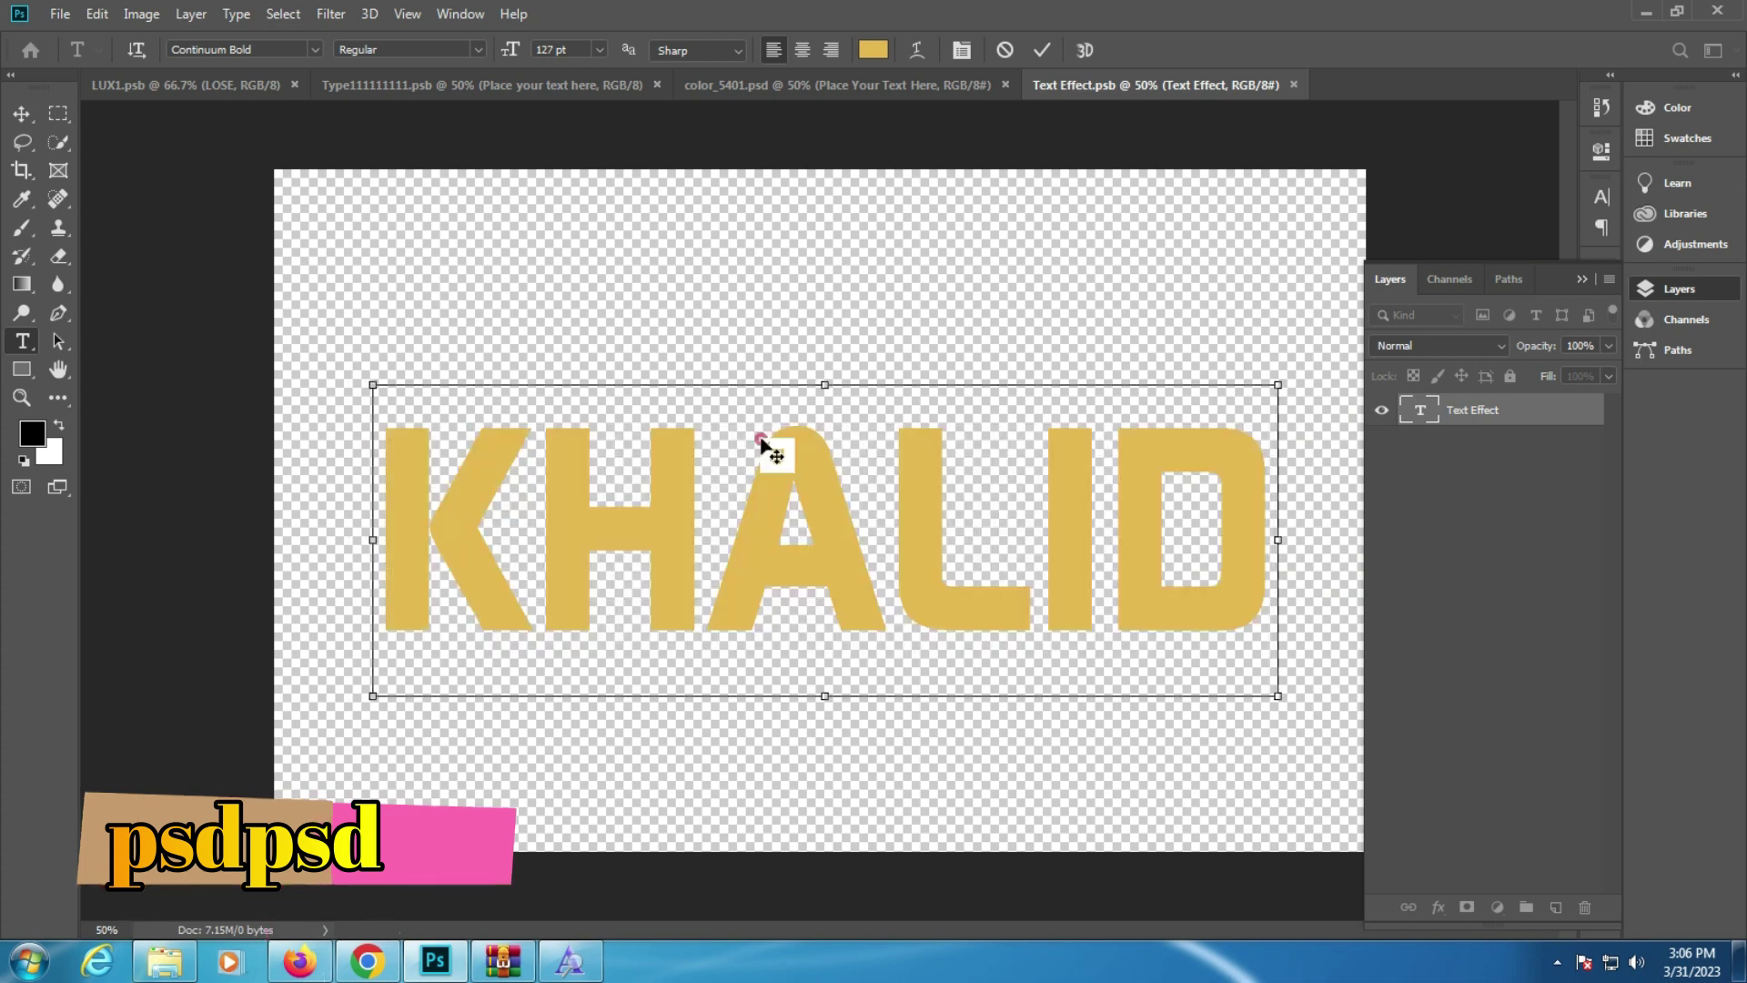
{"action": "left_click", "coordinate": [586, 134]}
Step: Save the smart object and fit the updated color_5401 mockup on screen
{"action": "key", "text": "ctrl+s"}
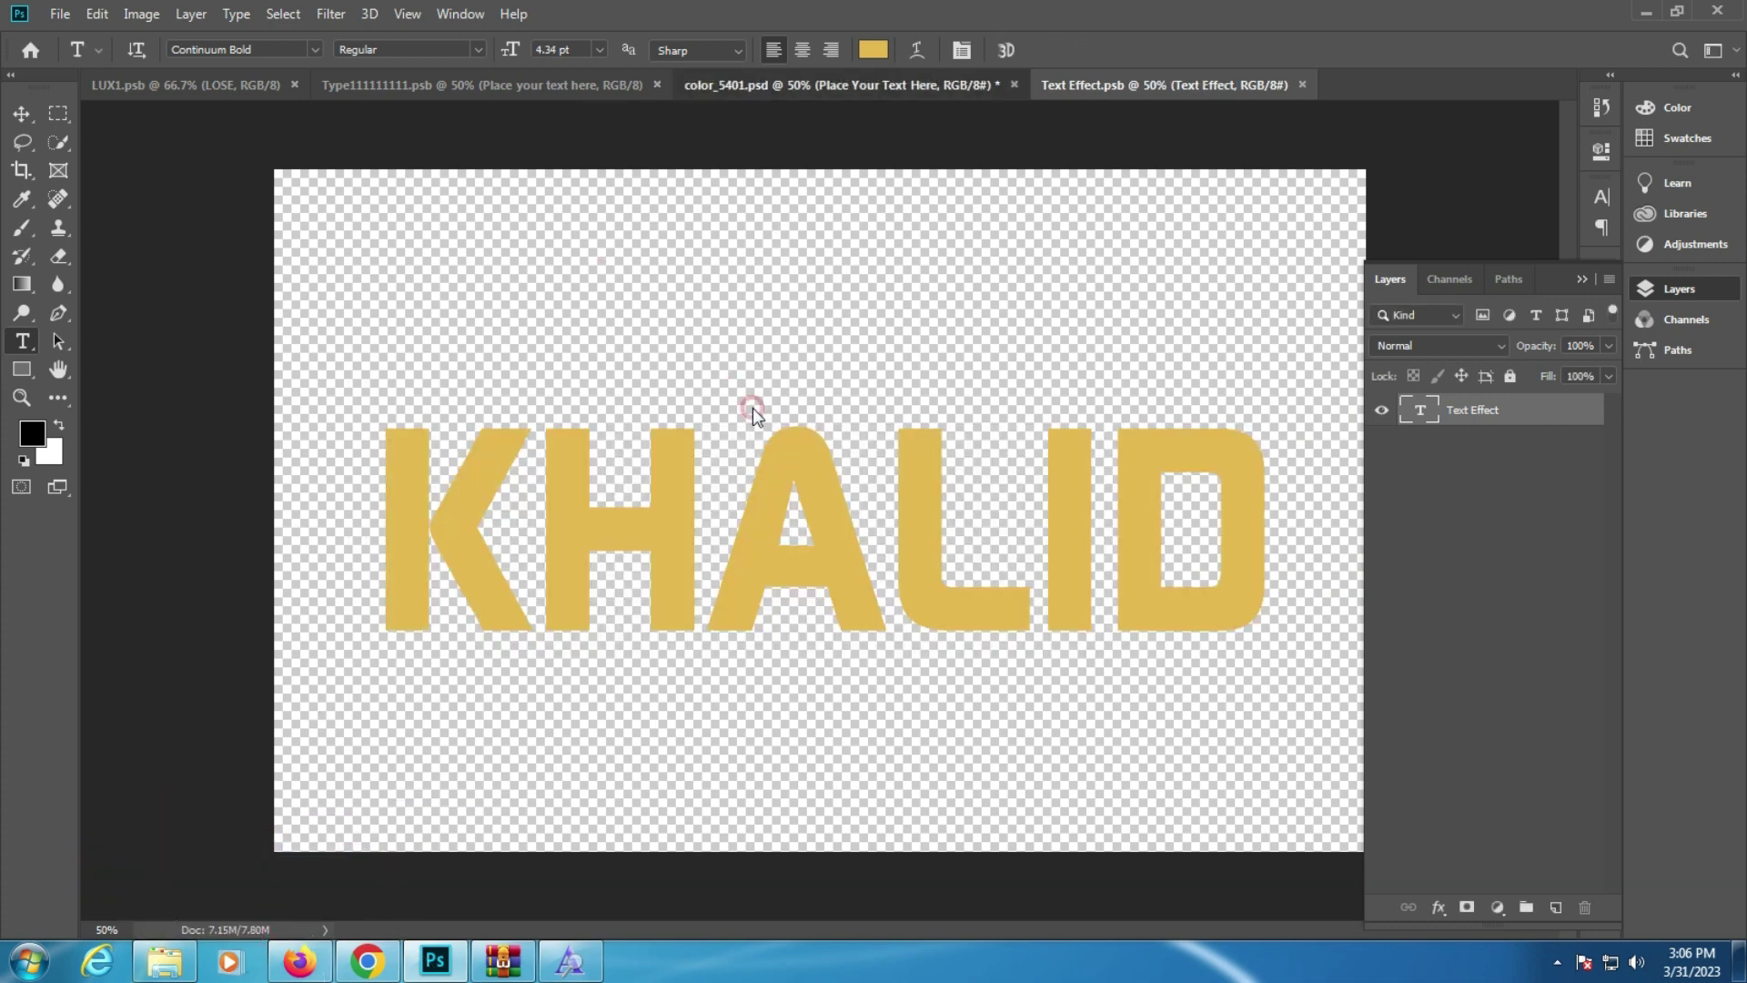
{"action": "key", "text": "ctrl+shift+Tab"}
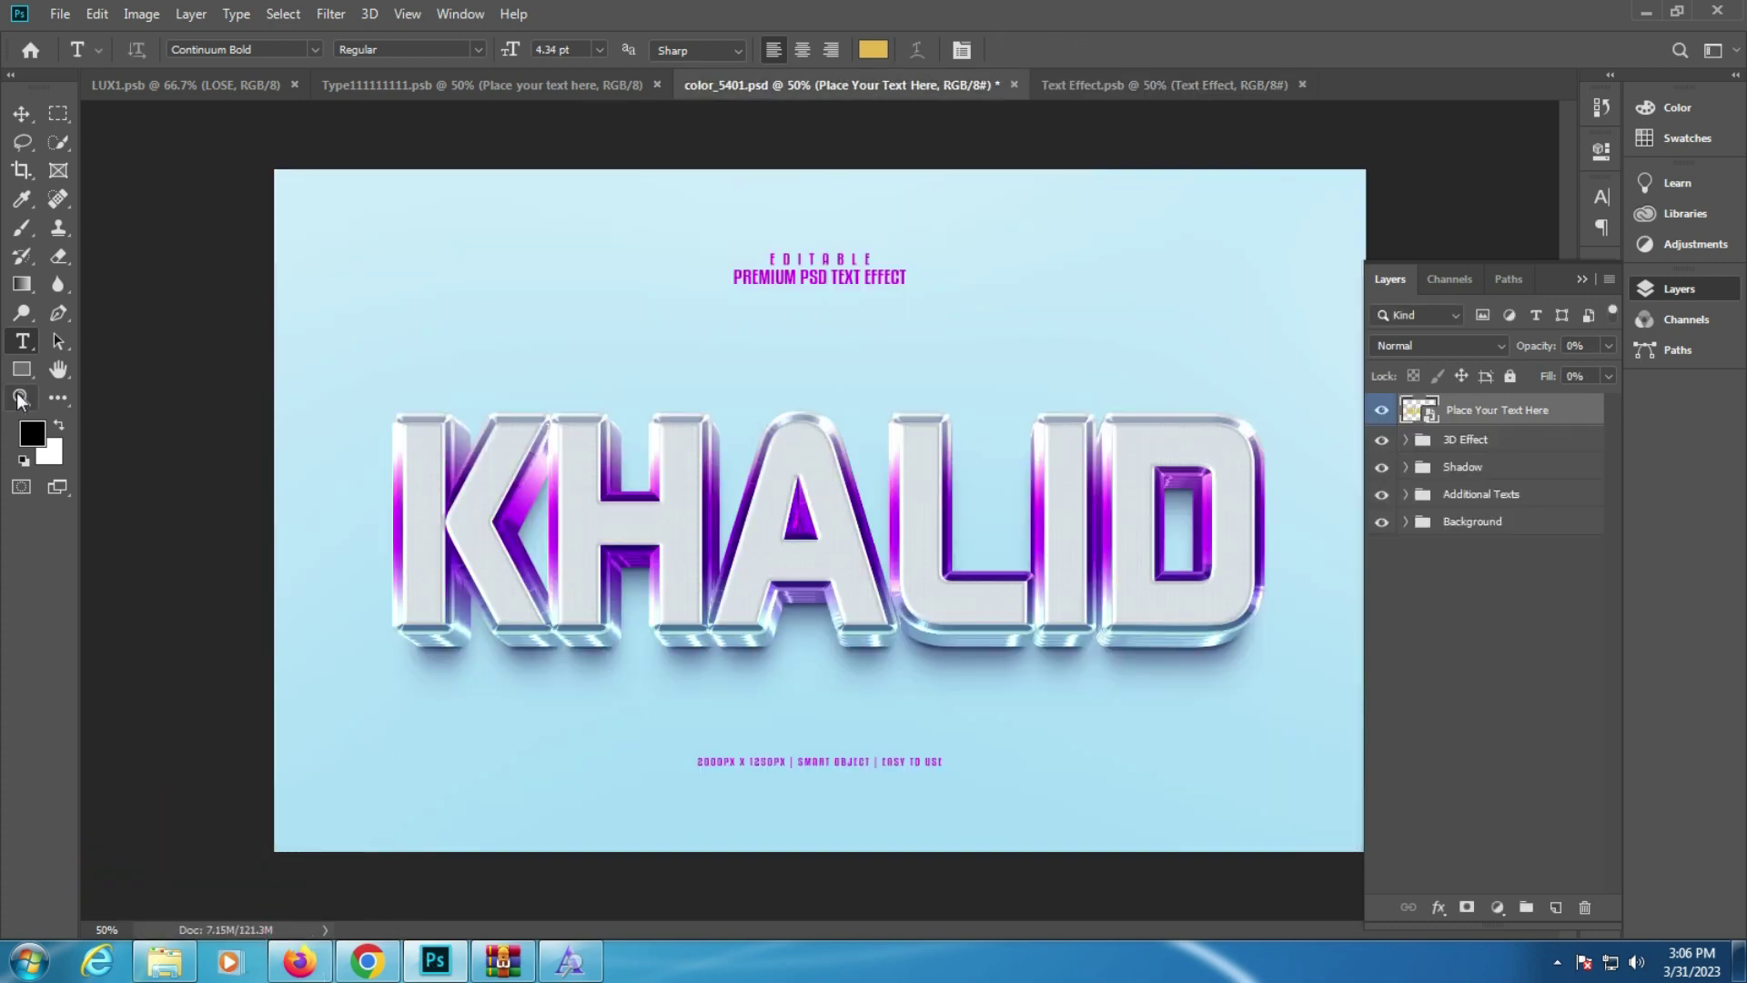
{"action": "left_click", "coordinate": [20, 398]}
{"action": "left_click", "coordinate": [1064, 546]}
{"action": "left_click", "coordinate": [706, 468]}
{"action": "right_click", "coordinate": [705, 467]}
{"action": "left_click", "coordinate": [756, 474]}
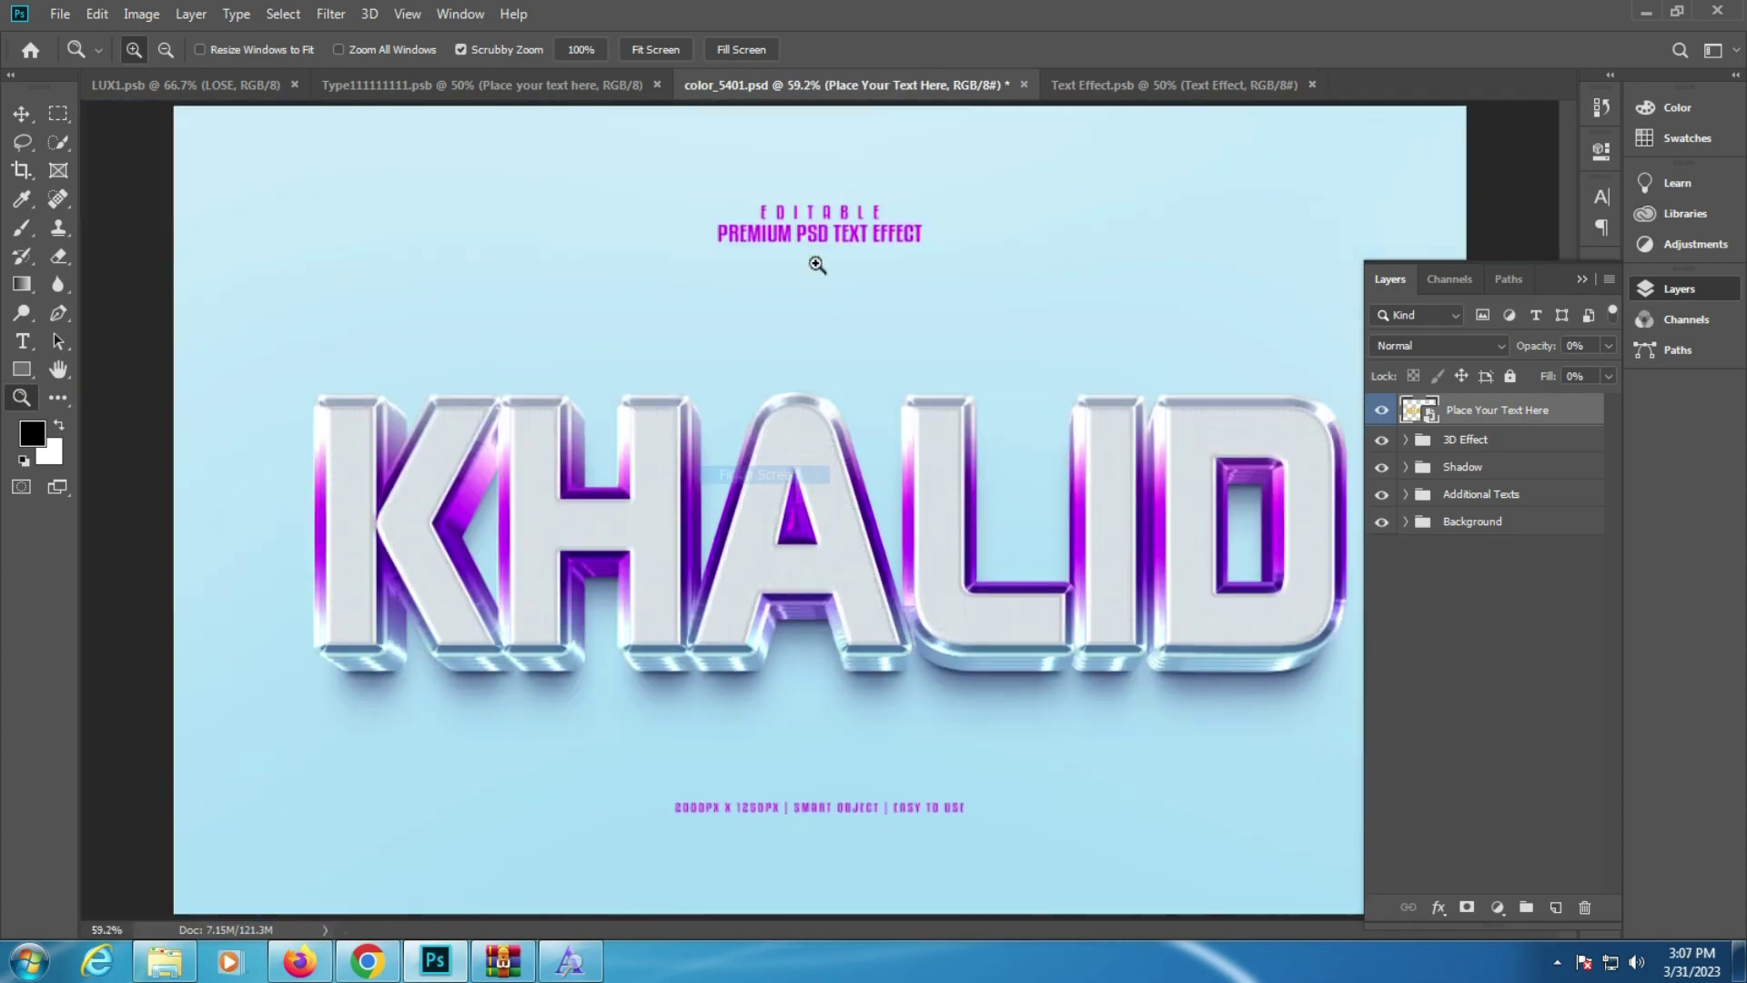
Step: Close color_5401 without saving, plus another open document
{"action": "left_click", "coordinate": [1024, 84]}
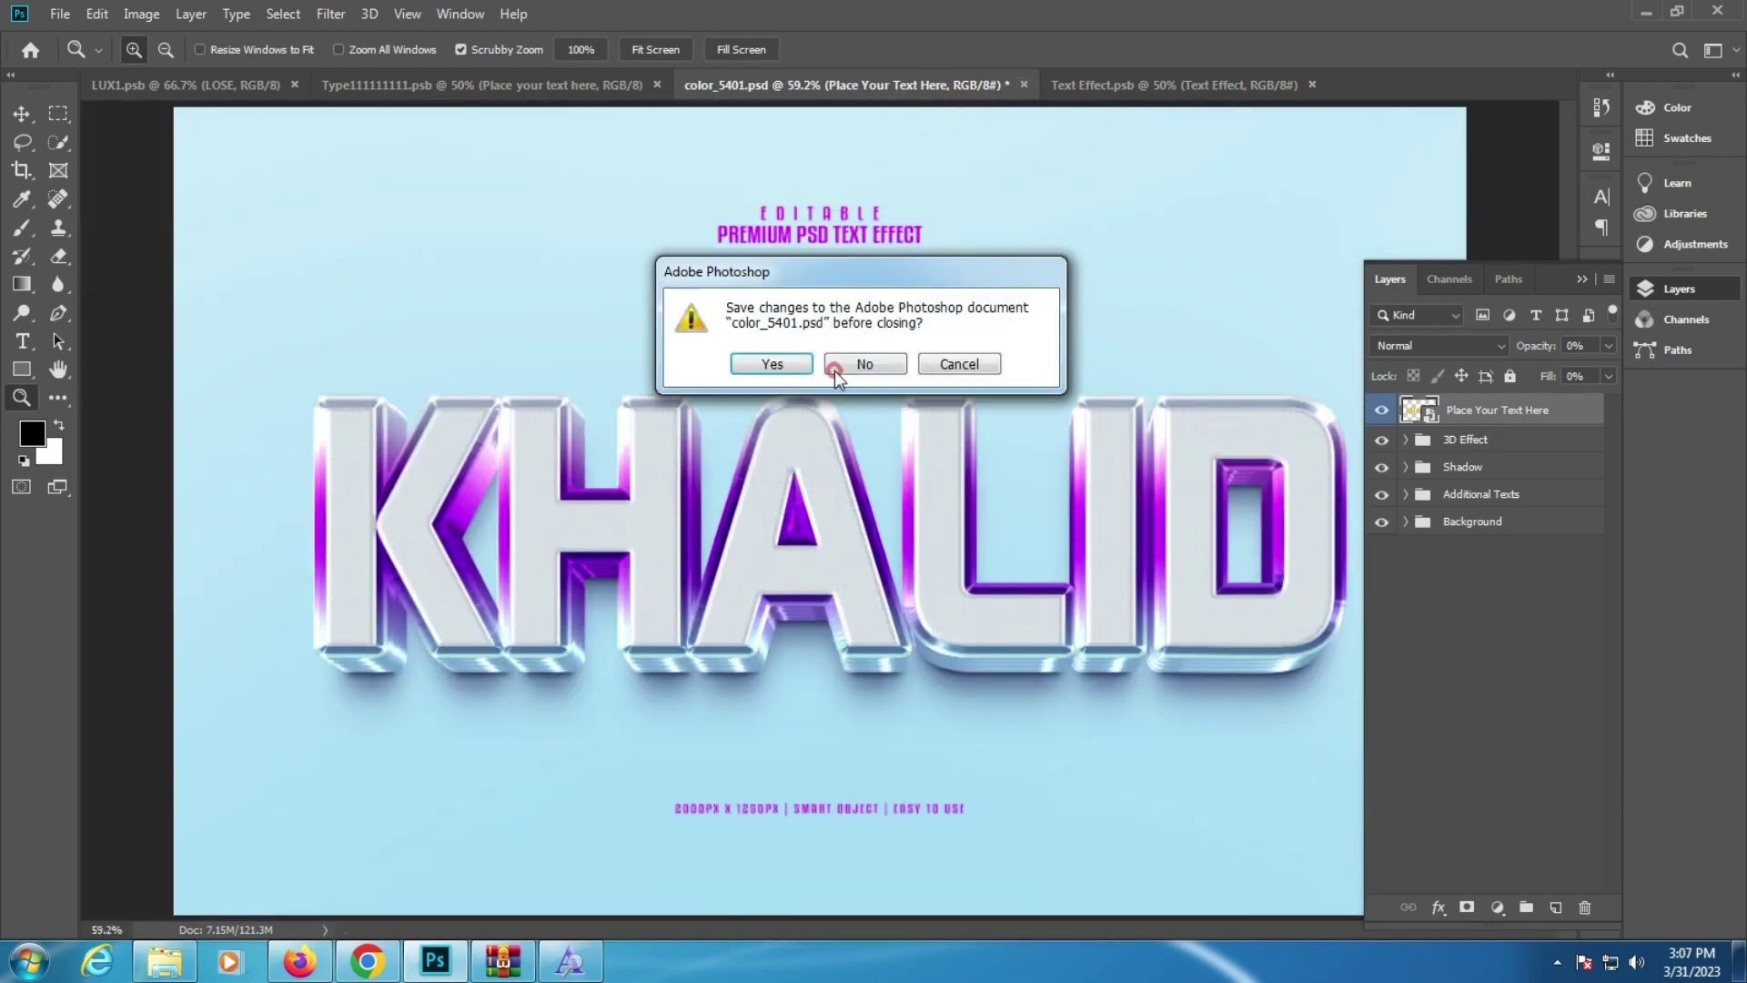
{"action": "left_click", "coordinate": [875, 364]}
{"action": "left_click", "coordinate": [649, 85]}
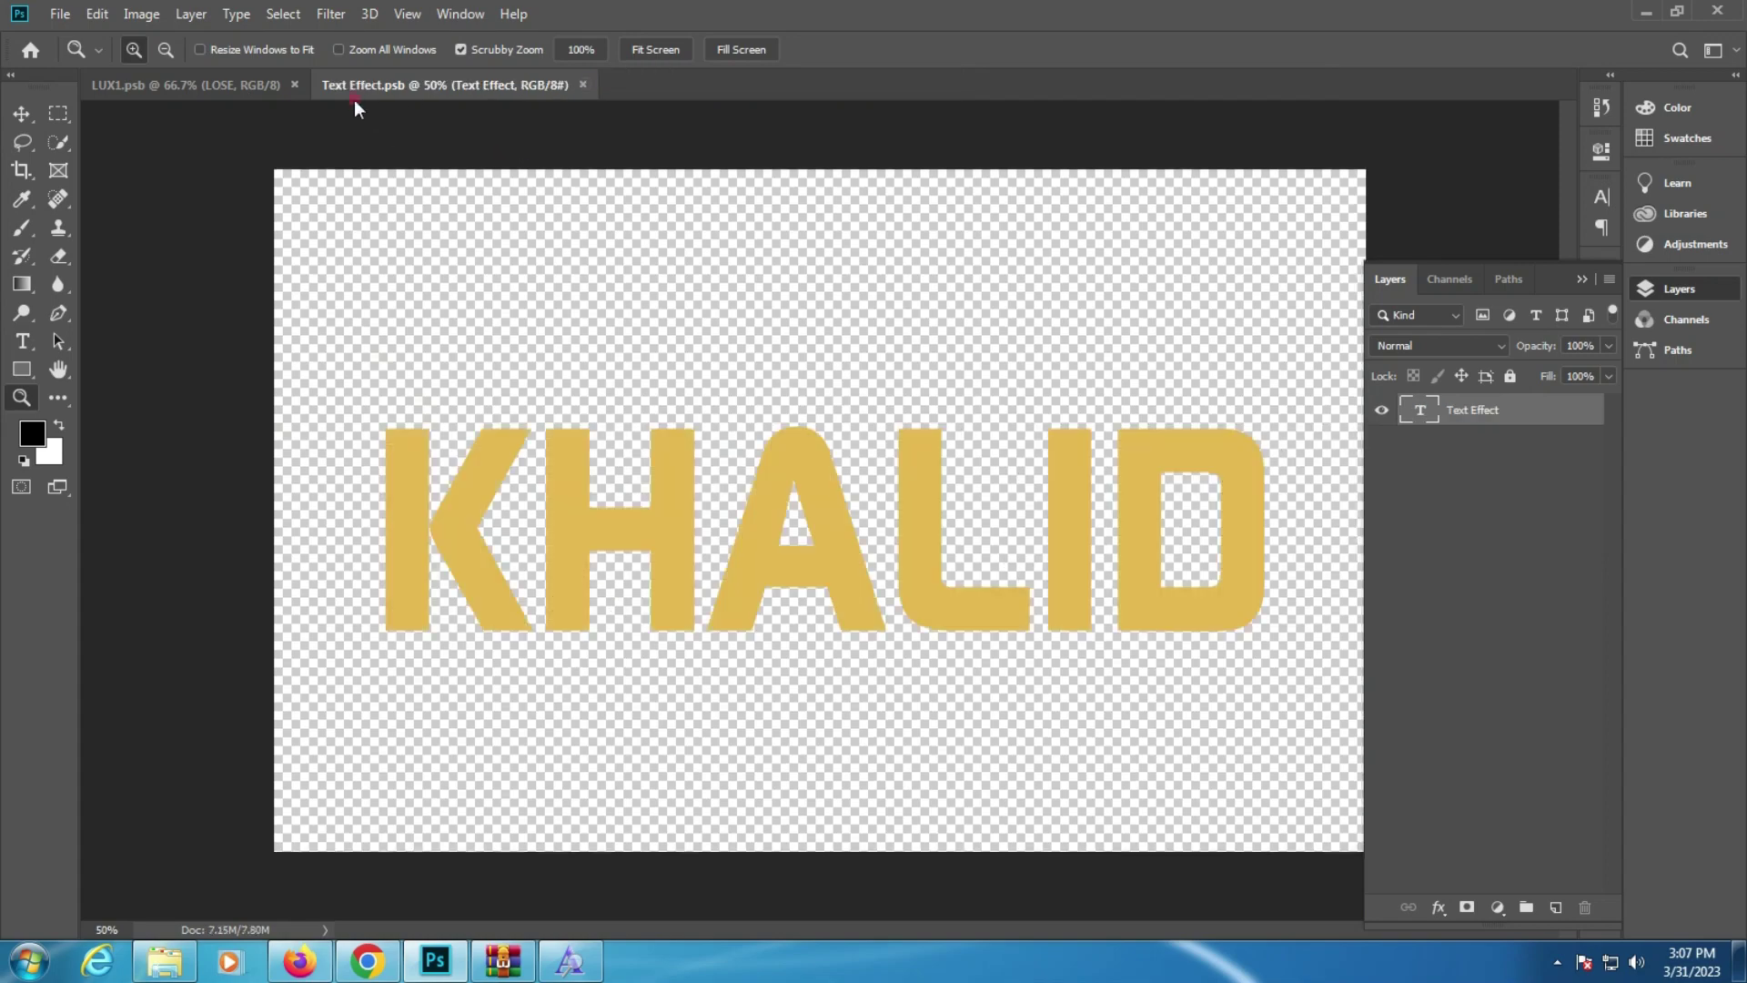
Step: Close LUX1 and open filter_520.psd with its updated text smart object
{"action": "left_click", "coordinate": [293, 86]}
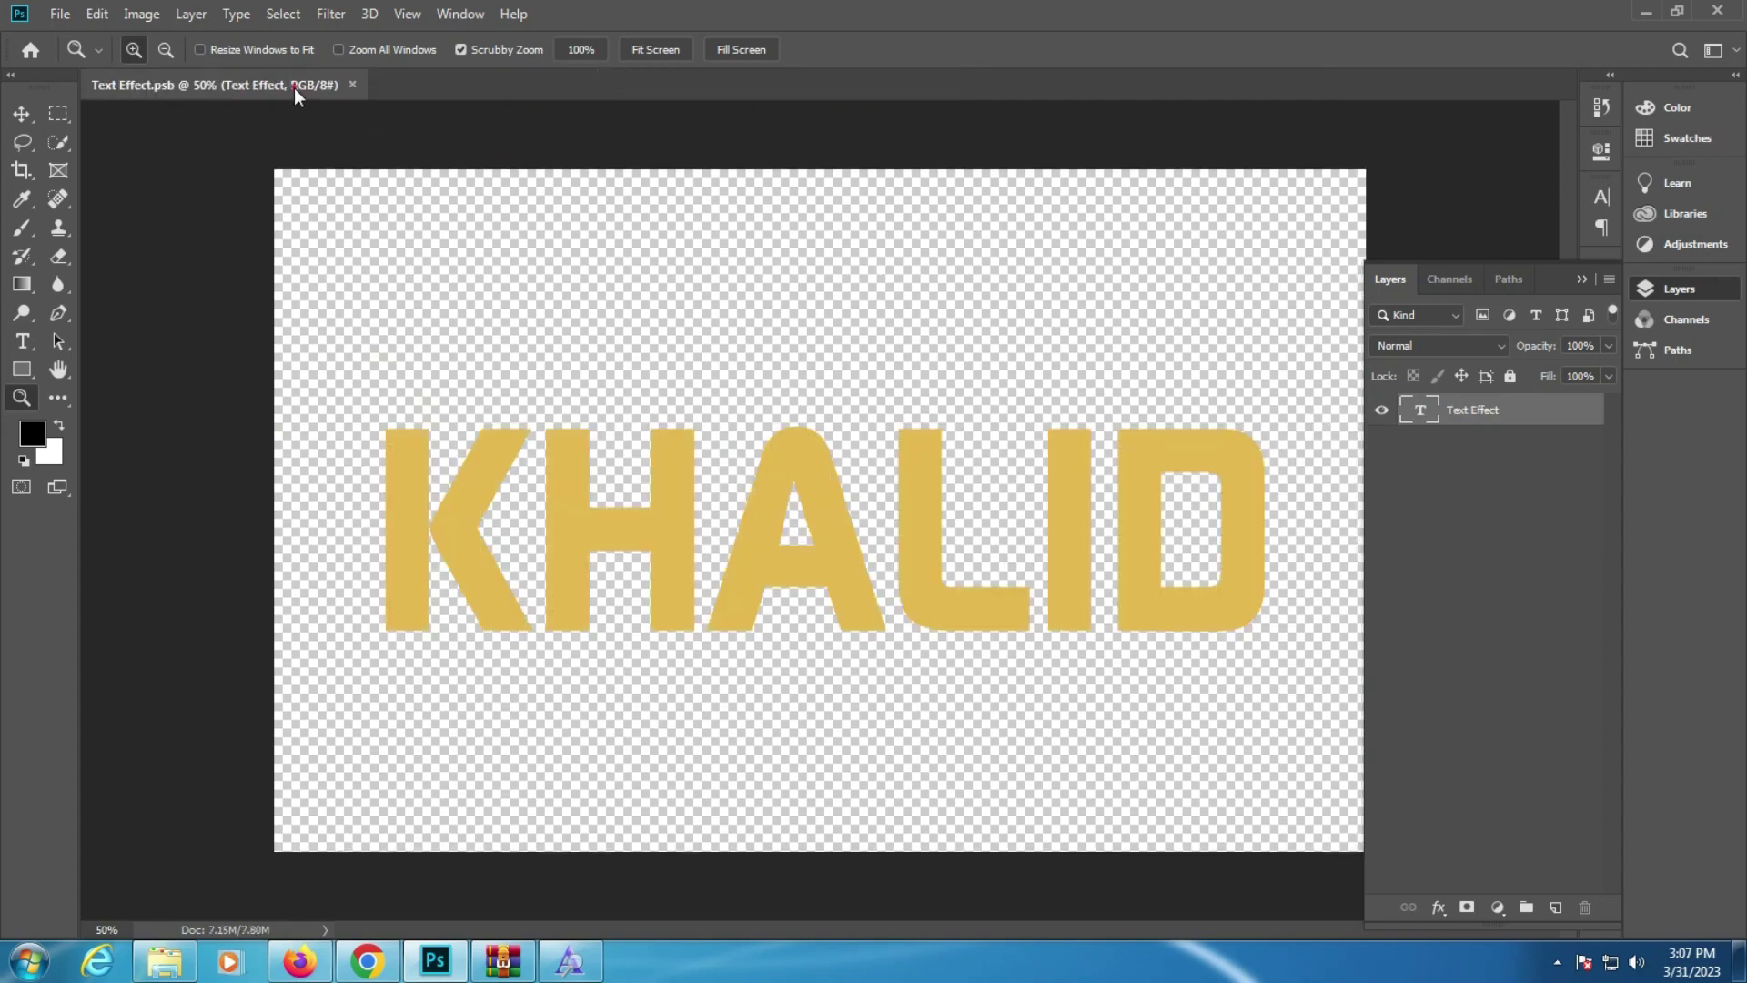
{"action": "left_click", "coordinate": [166, 961]}
{"action": "double_click", "coordinate": [1250, 424]}
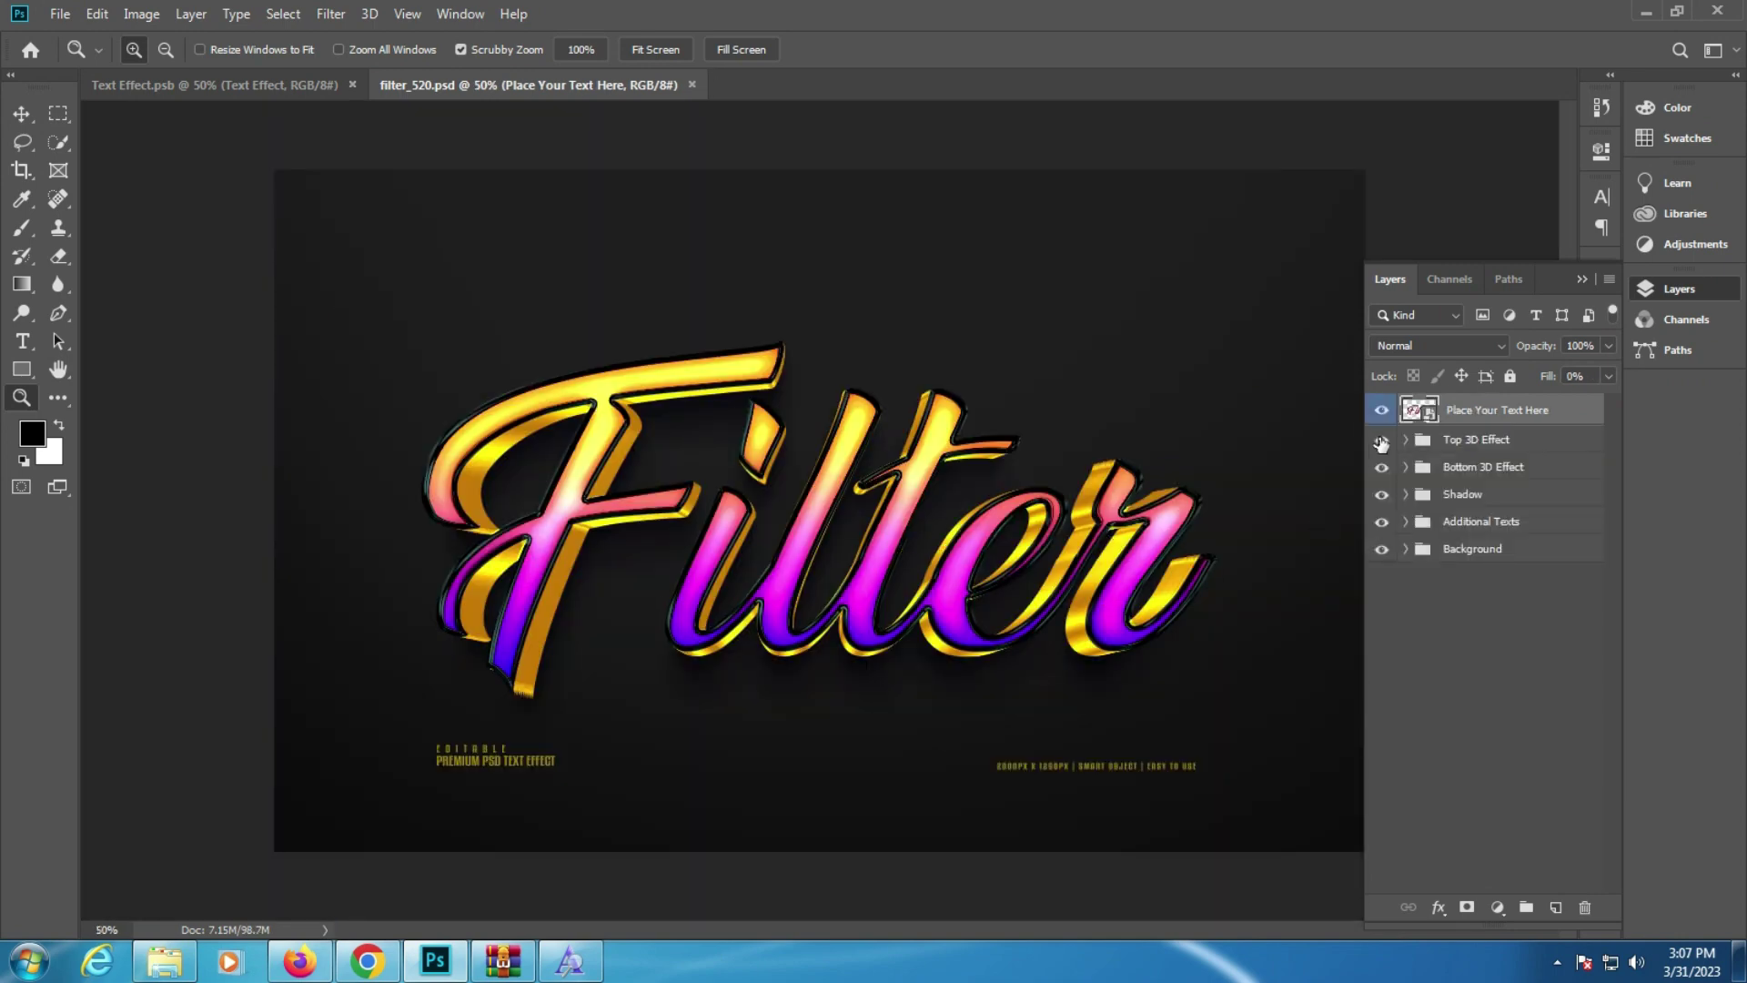
{"action": "double_click", "coordinate": [1426, 414]}
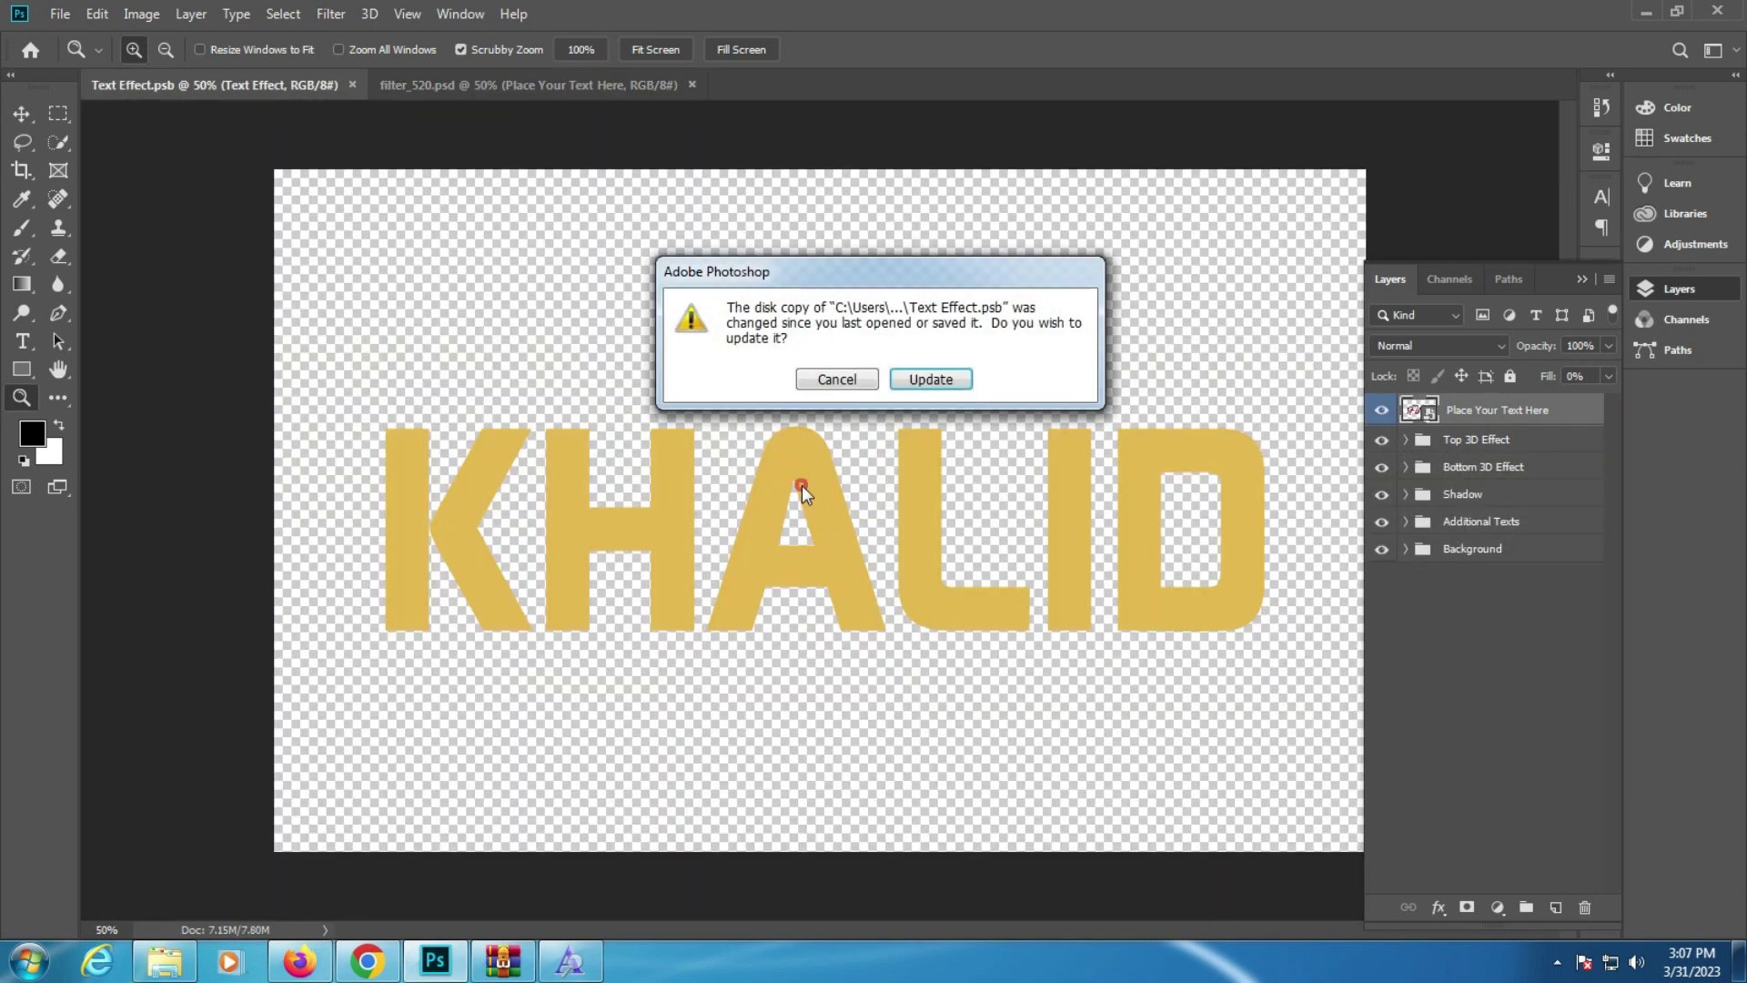
{"action": "left_click", "coordinate": [925, 386]}
Step: Dismiss the missing-fonts notice and copy the missing AnandaBlack font name
{"action": "left_click", "coordinate": [970, 527]}
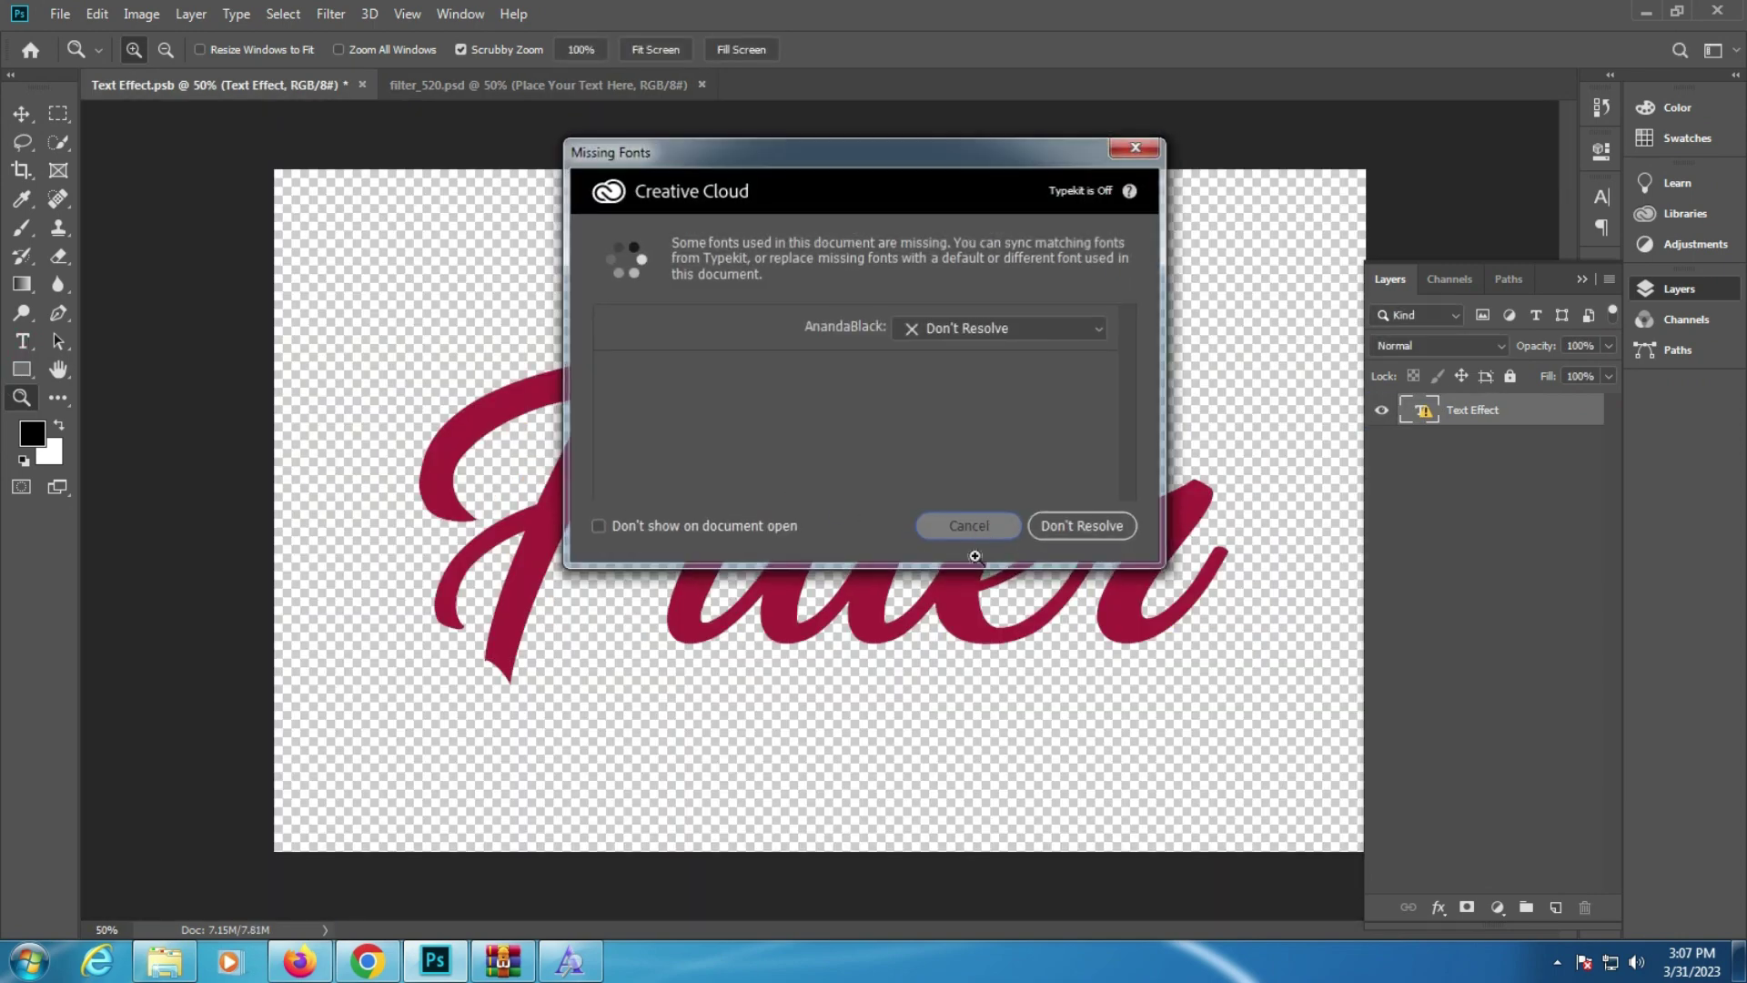
{"action": "left_click", "coordinate": [18, 343]}
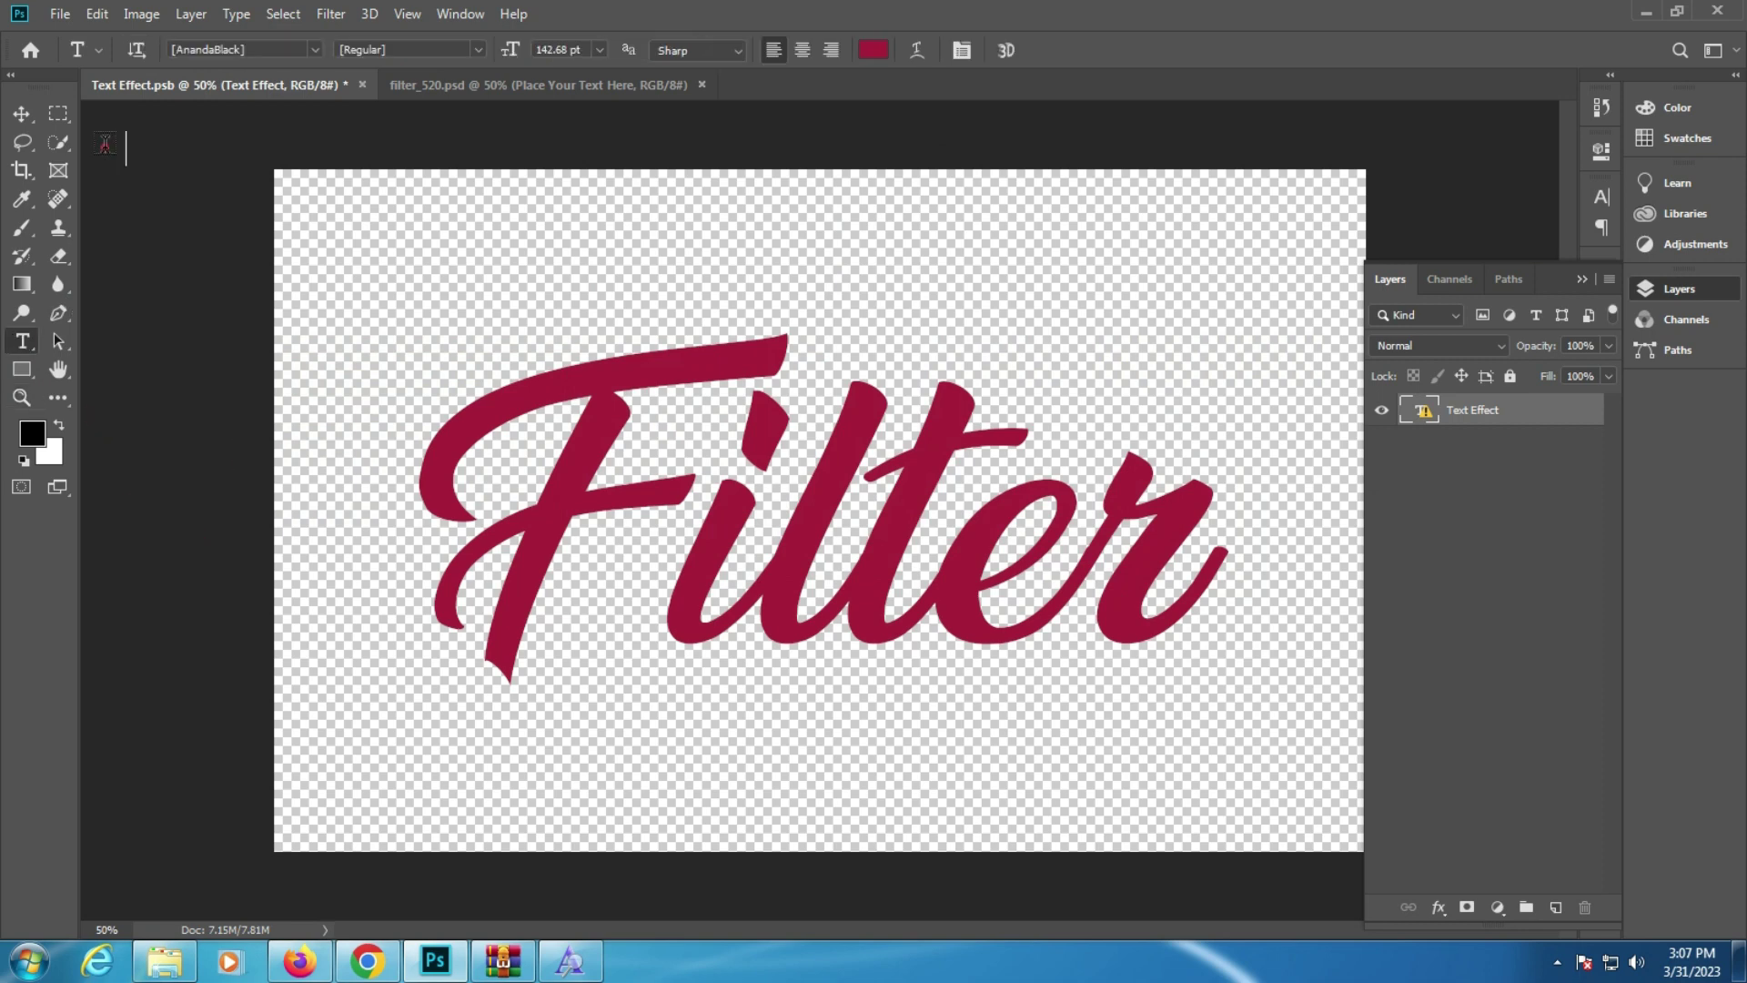
{"action": "right_click", "coordinate": [222, 58]}
{"action": "left_click", "coordinate": [268, 122]}
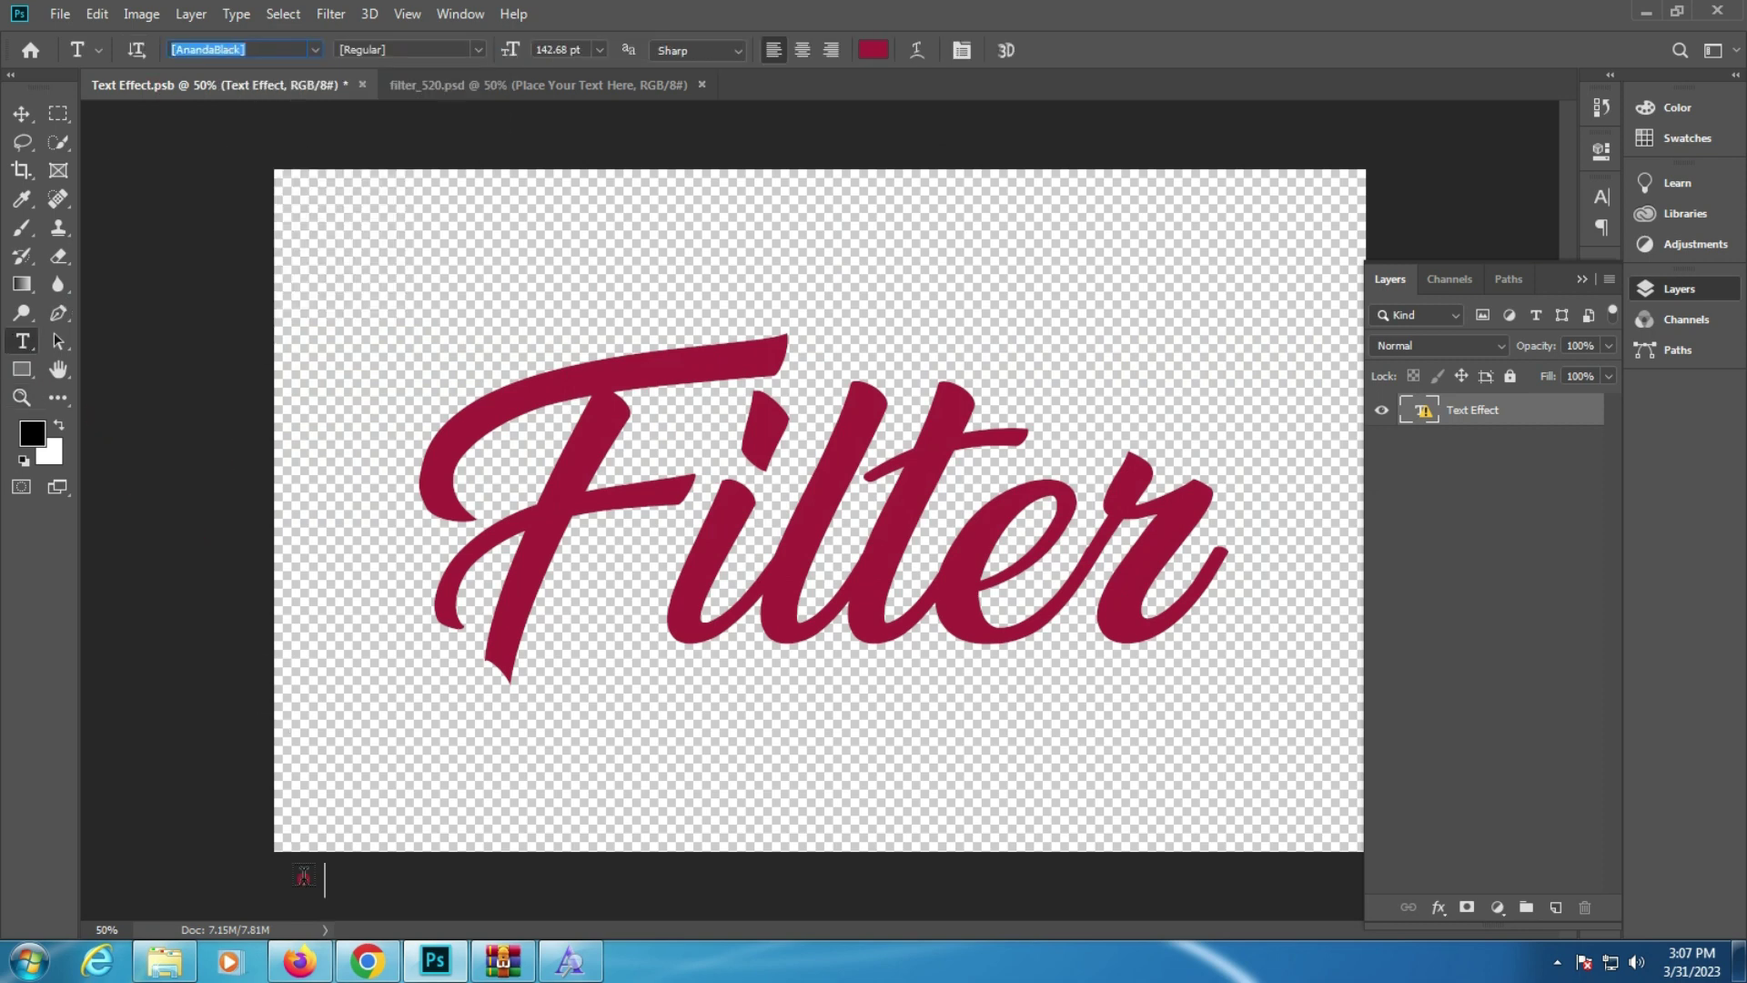
{"action": "left_click", "coordinate": [323, 971]}
Step: Search Google for AnandaBlack and download the Ananda font from dafont
{"action": "left_click", "coordinate": [25, 71]}
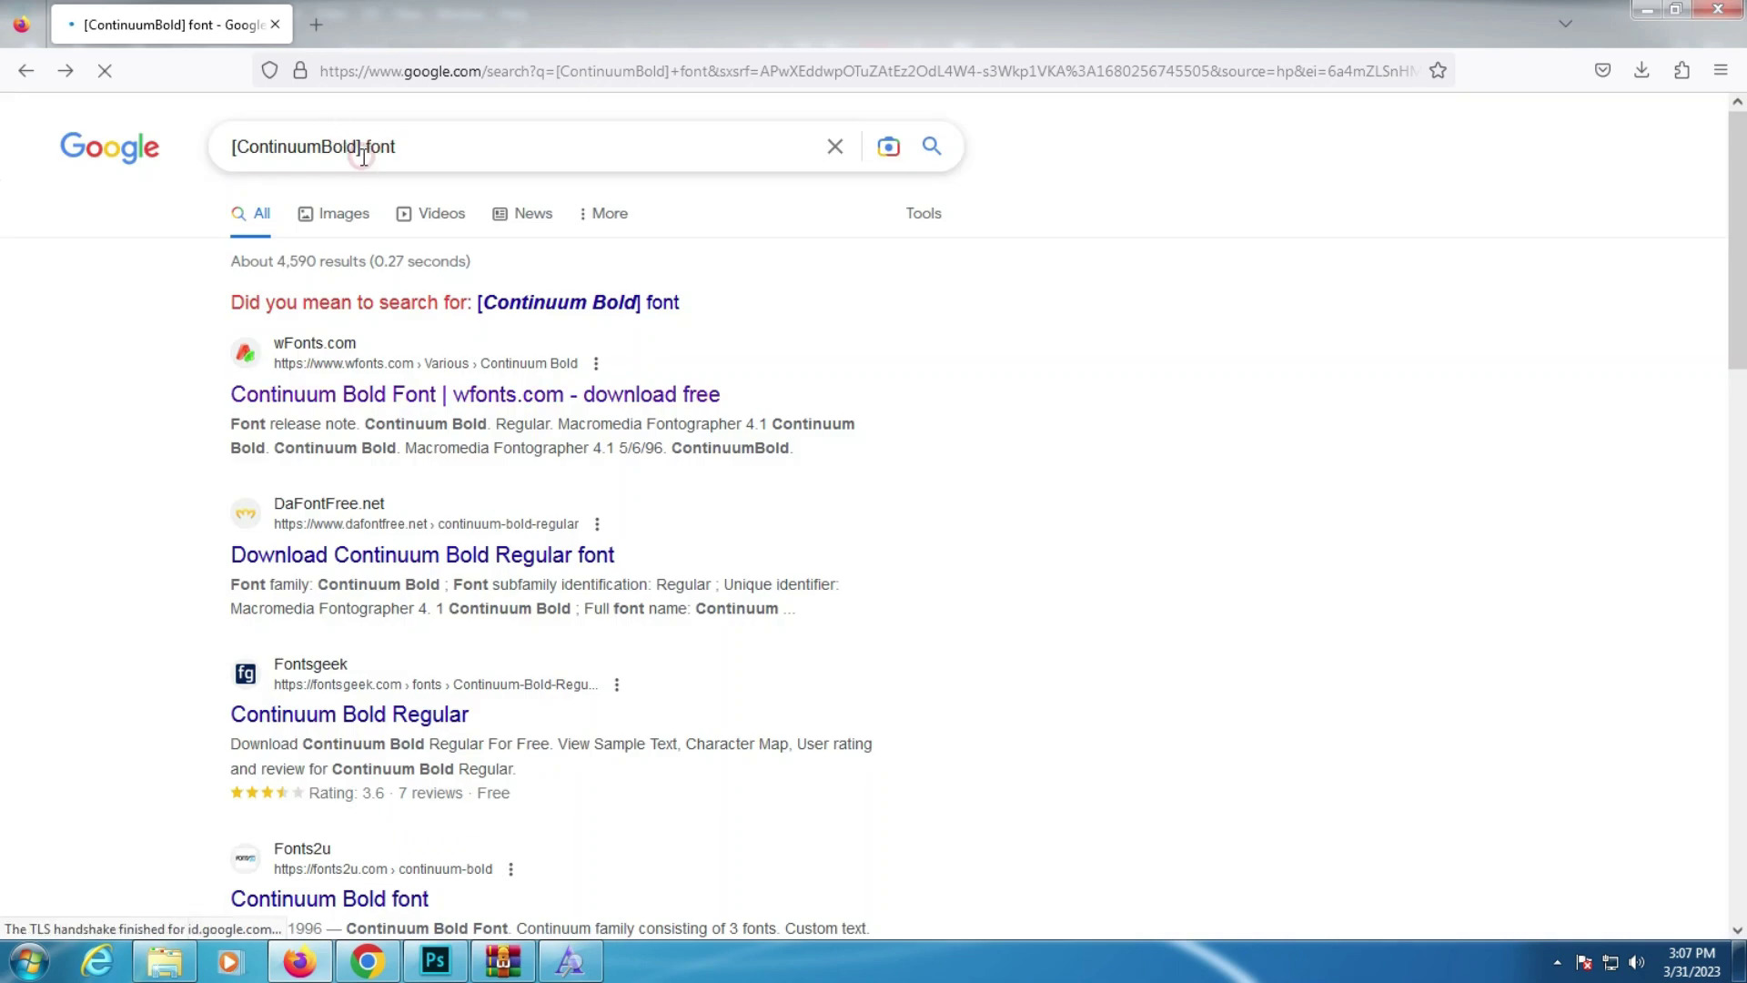
{"action": "left_click_drag", "start_coordinate": [363, 156], "coordinate": [123, 182]}
{"action": "key", "text": "ctrl+v"}
{"action": "key", "text": "Return"}
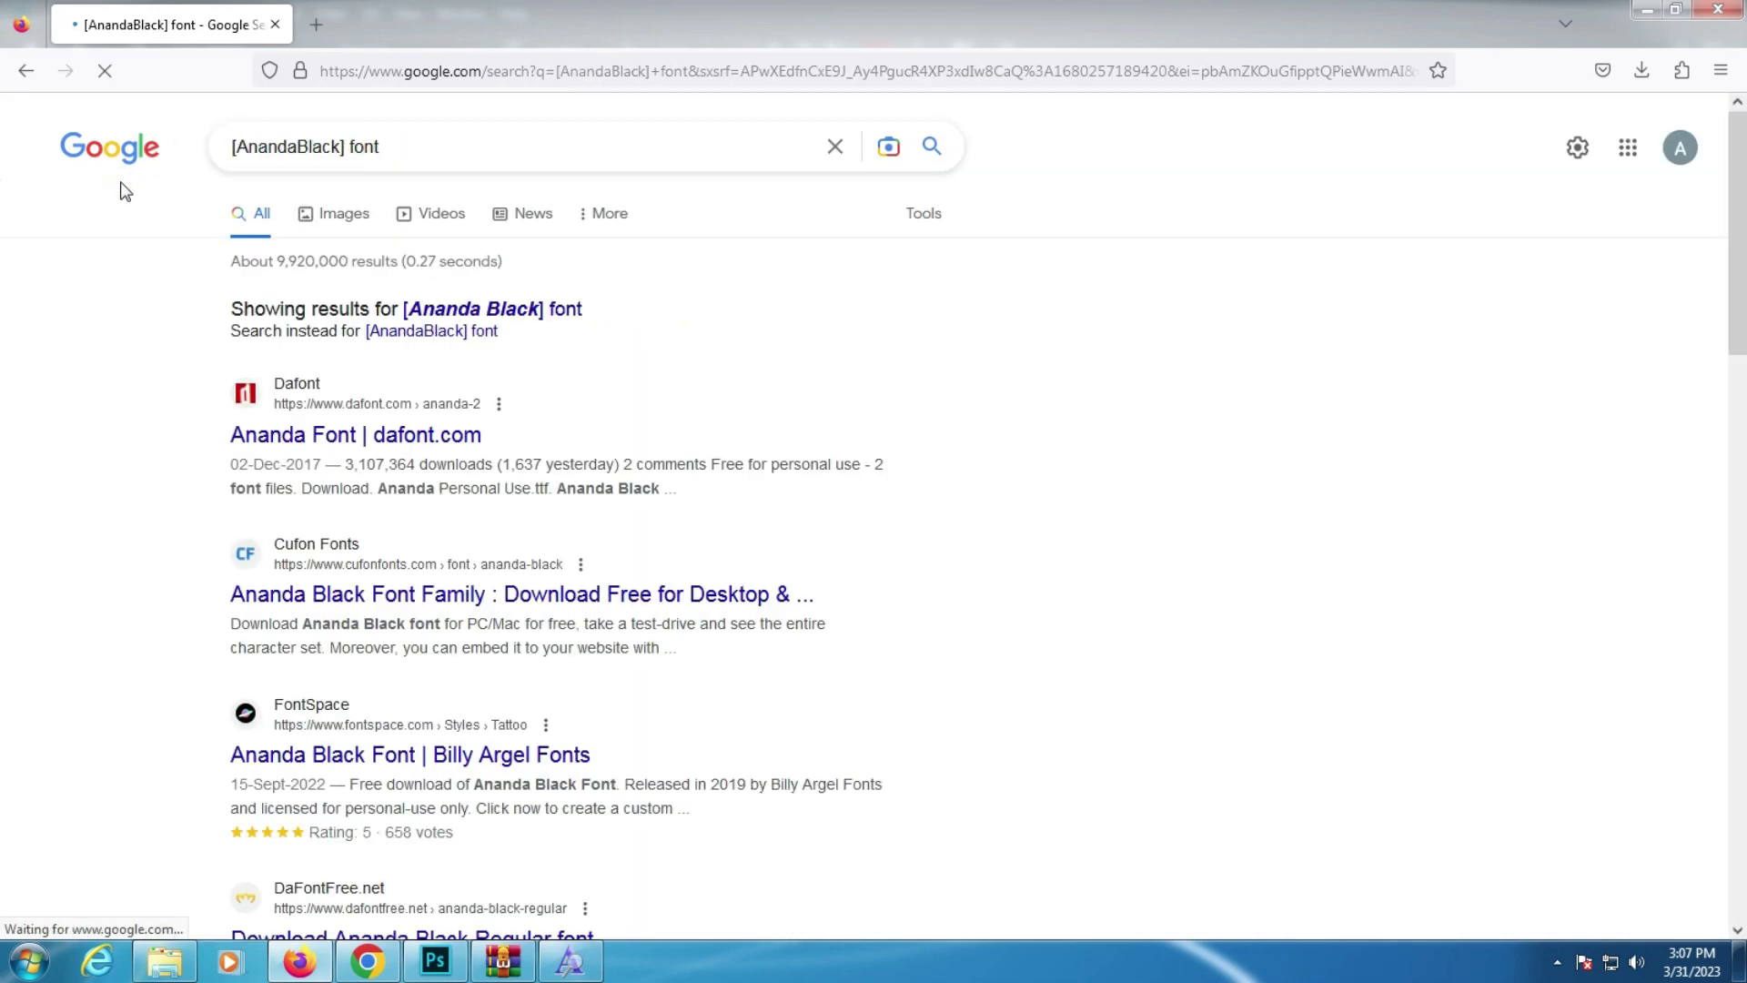
{"action": "left_click", "coordinate": [400, 434]}
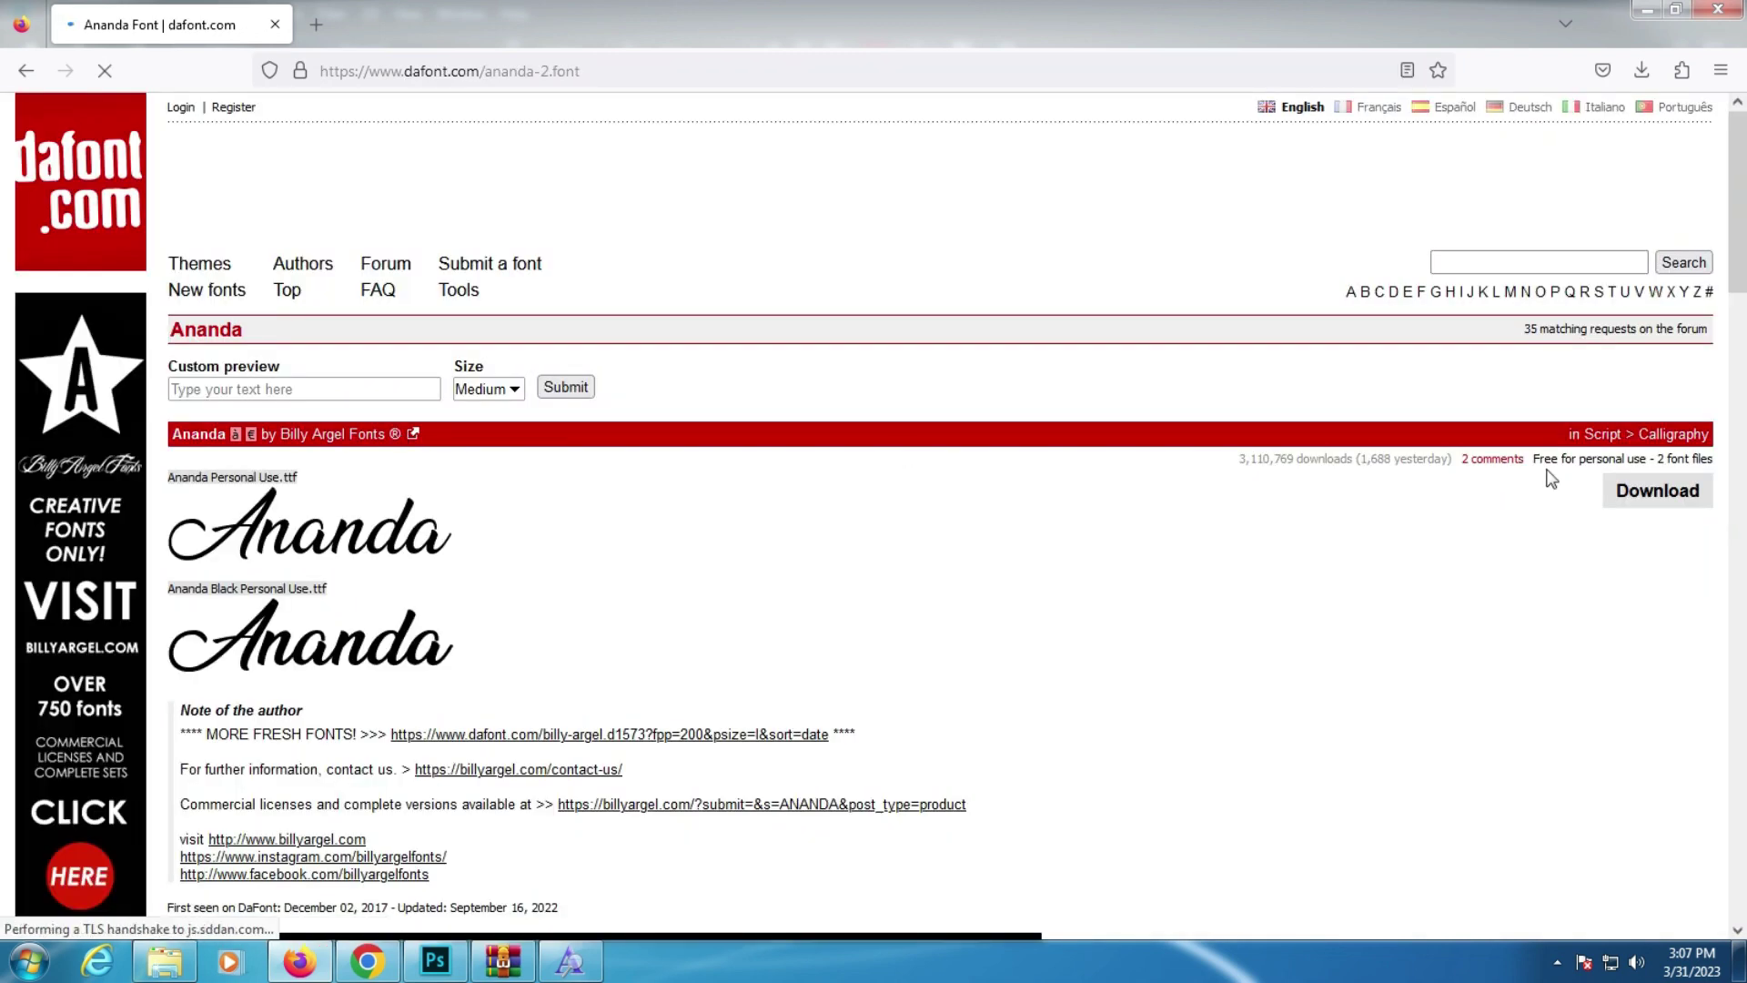
{"action": "left_click", "coordinate": [1661, 491]}
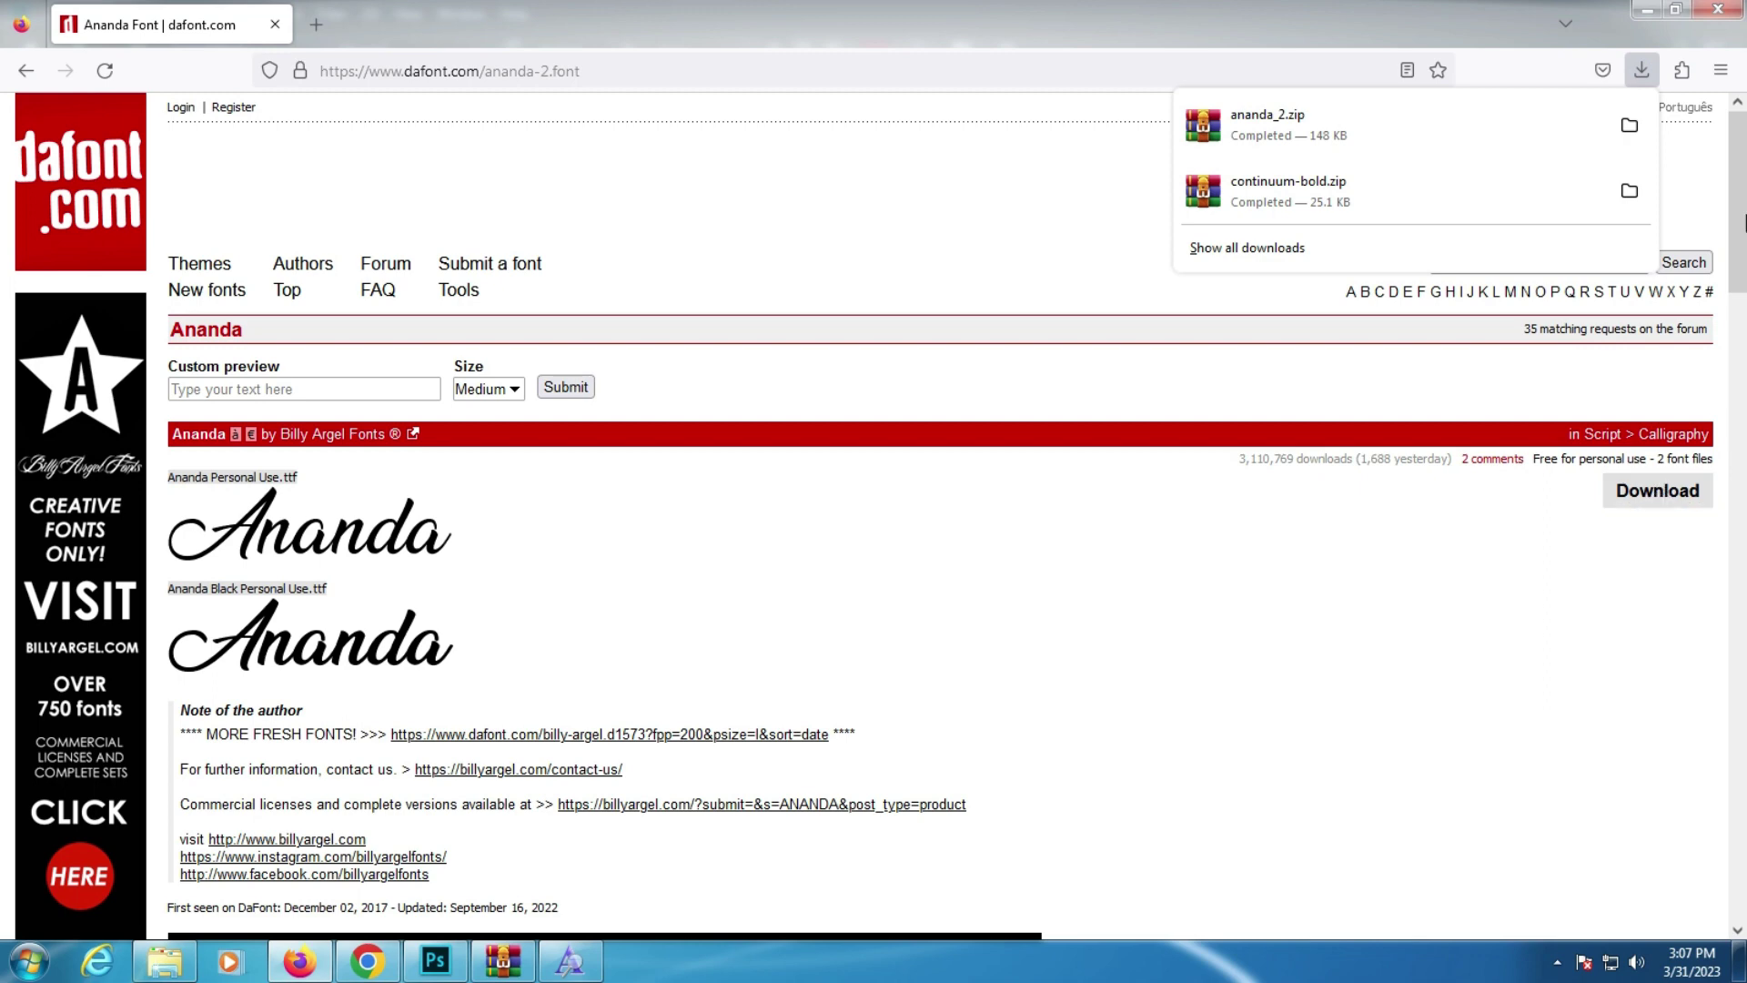
Step: Install Ananda Black from the downloaded ananda_2.zip archive
{"action": "left_click", "coordinate": [1311, 136]}
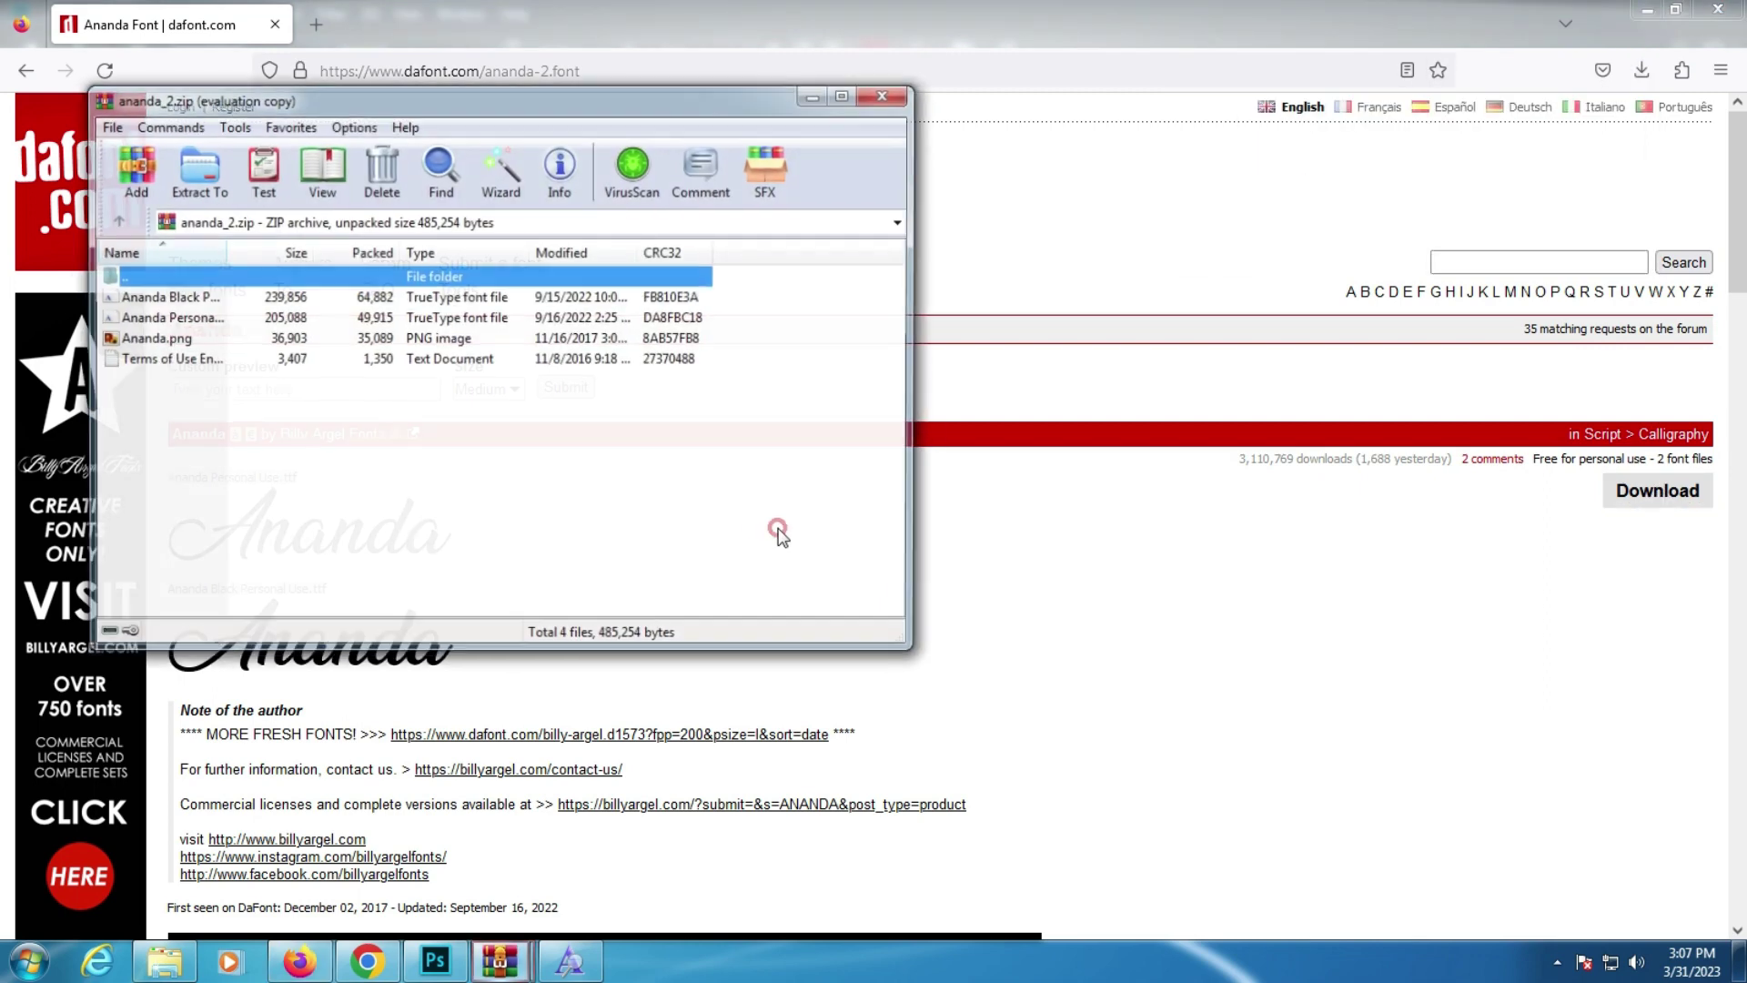
{"action": "double_click", "coordinate": [136, 297]}
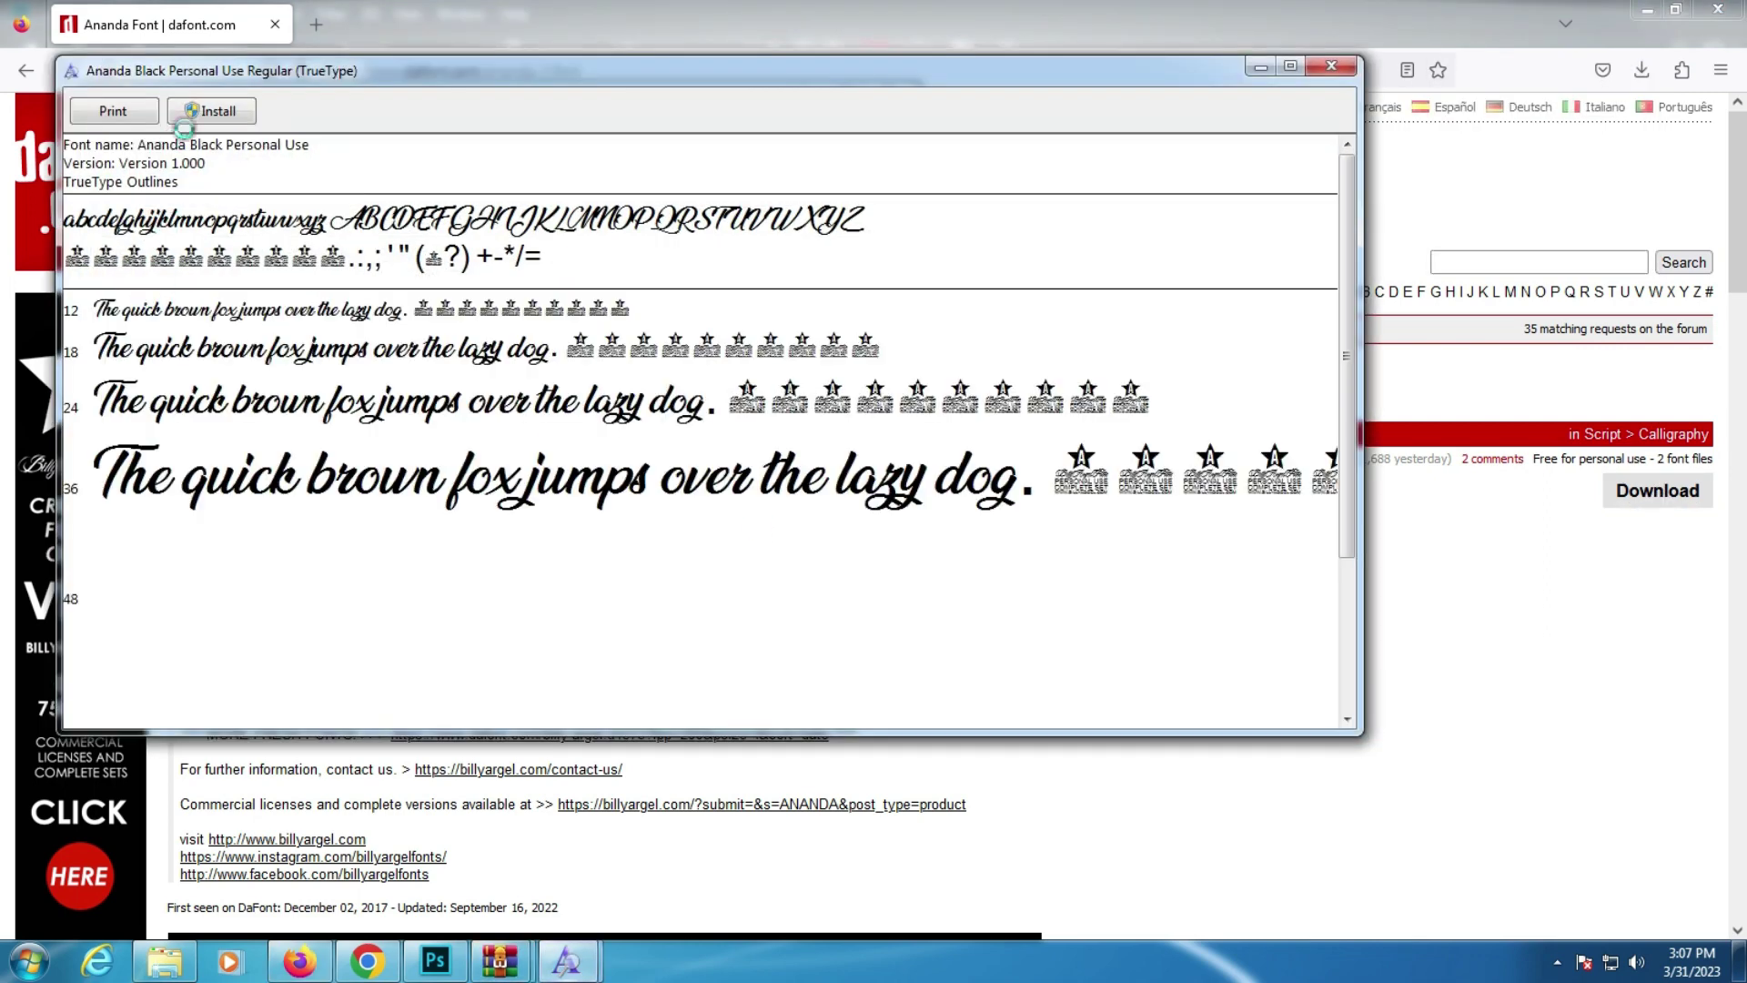
{"action": "left_click", "coordinate": [422, 972]}
{"action": "left_click", "coordinate": [734, 627]}
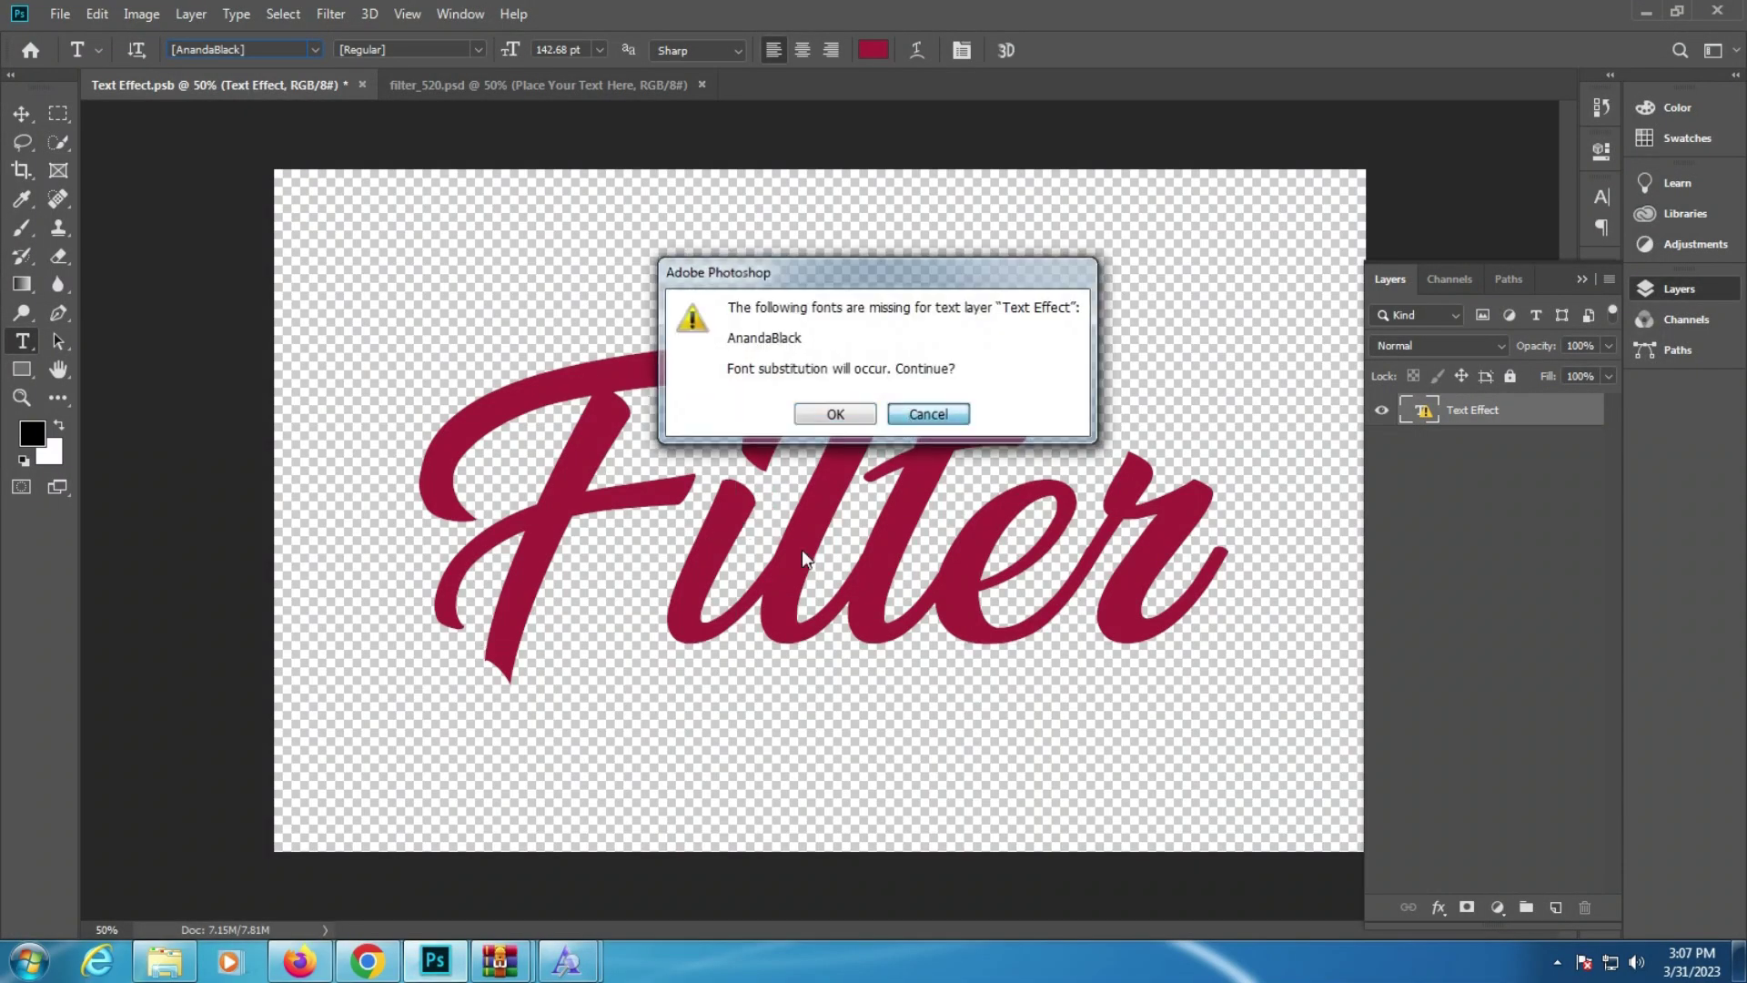
Step: Edit the Filter text and set its font to Ananda Black Personal Use
{"action": "key", "text": "Return"}
{"action": "left_click", "coordinate": [834, 511]}
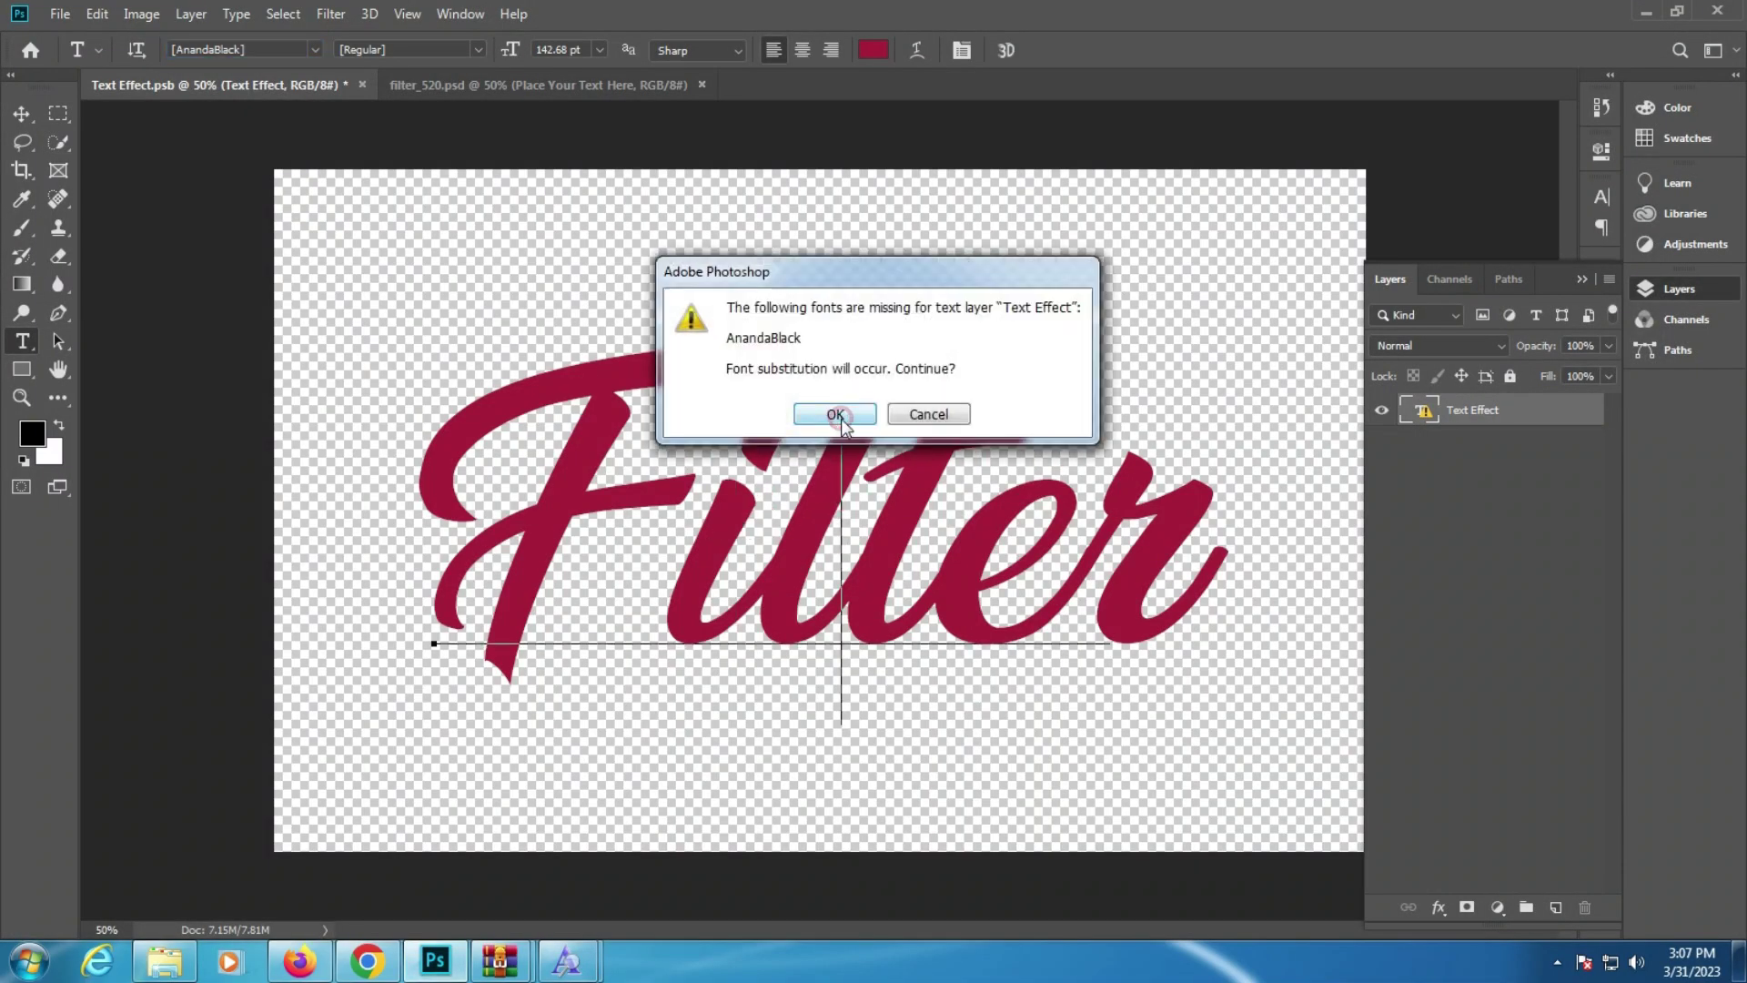
{"action": "key", "text": "Return"}
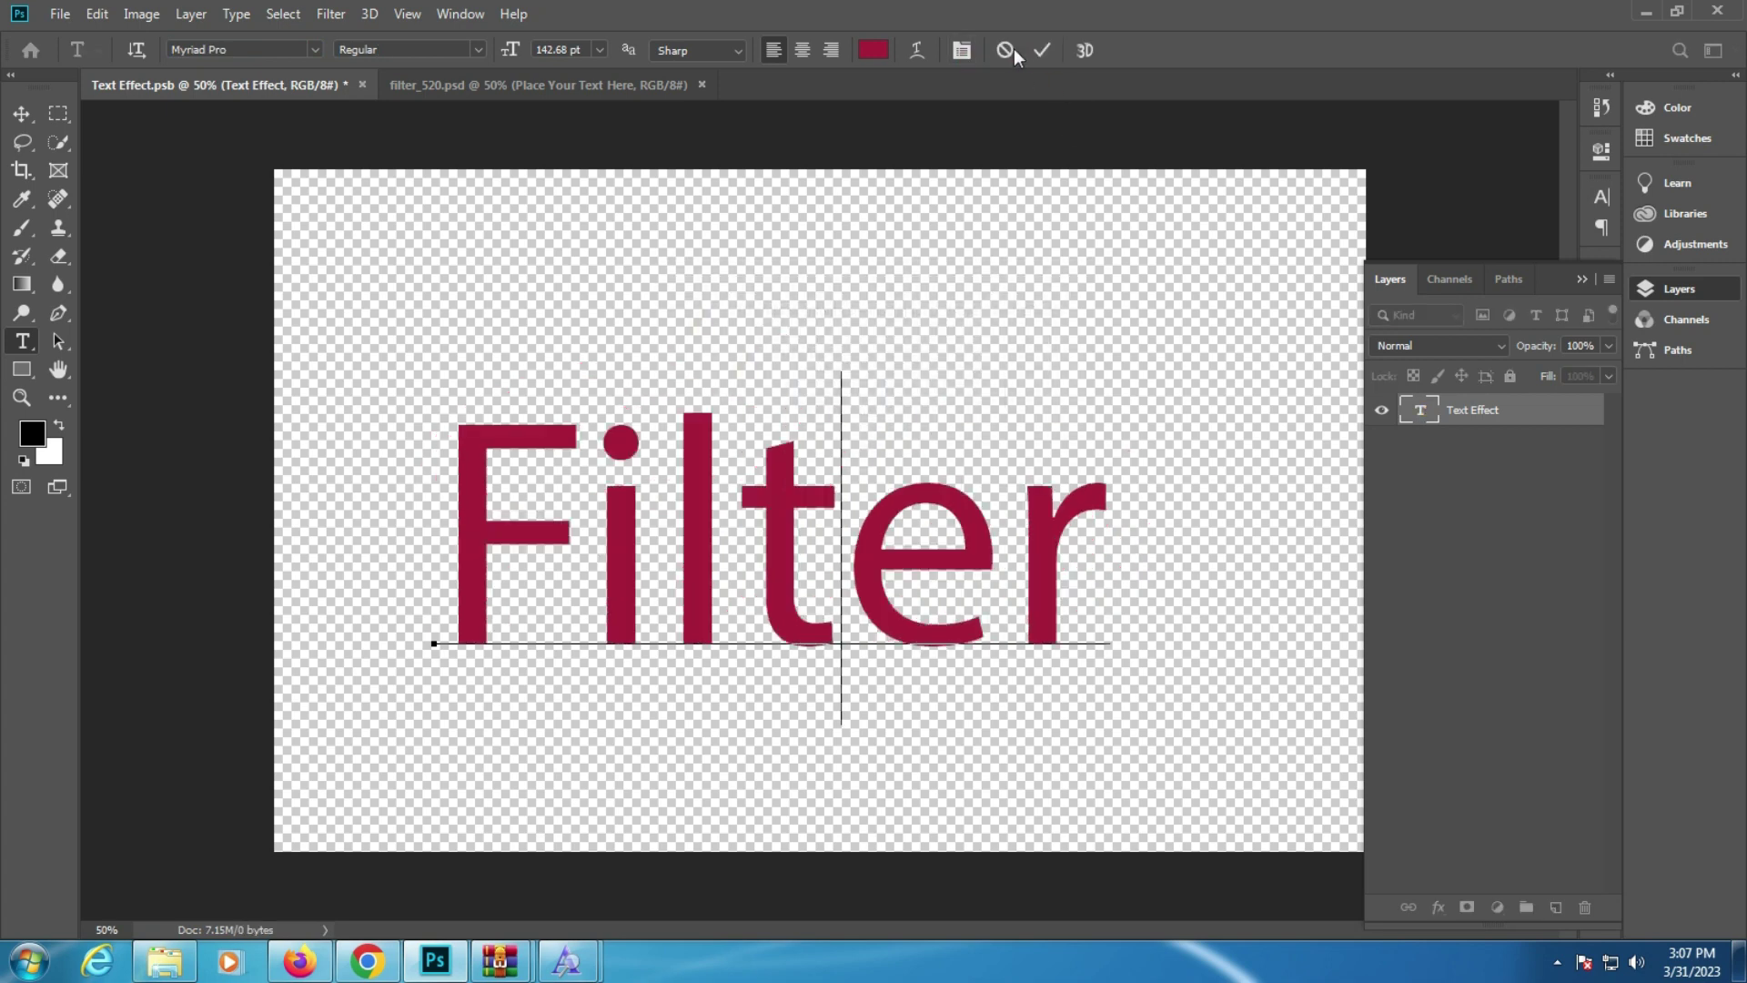
{"action": "key", "text": "Escape"}
{"action": "left_click", "coordinate": [737, 510]}
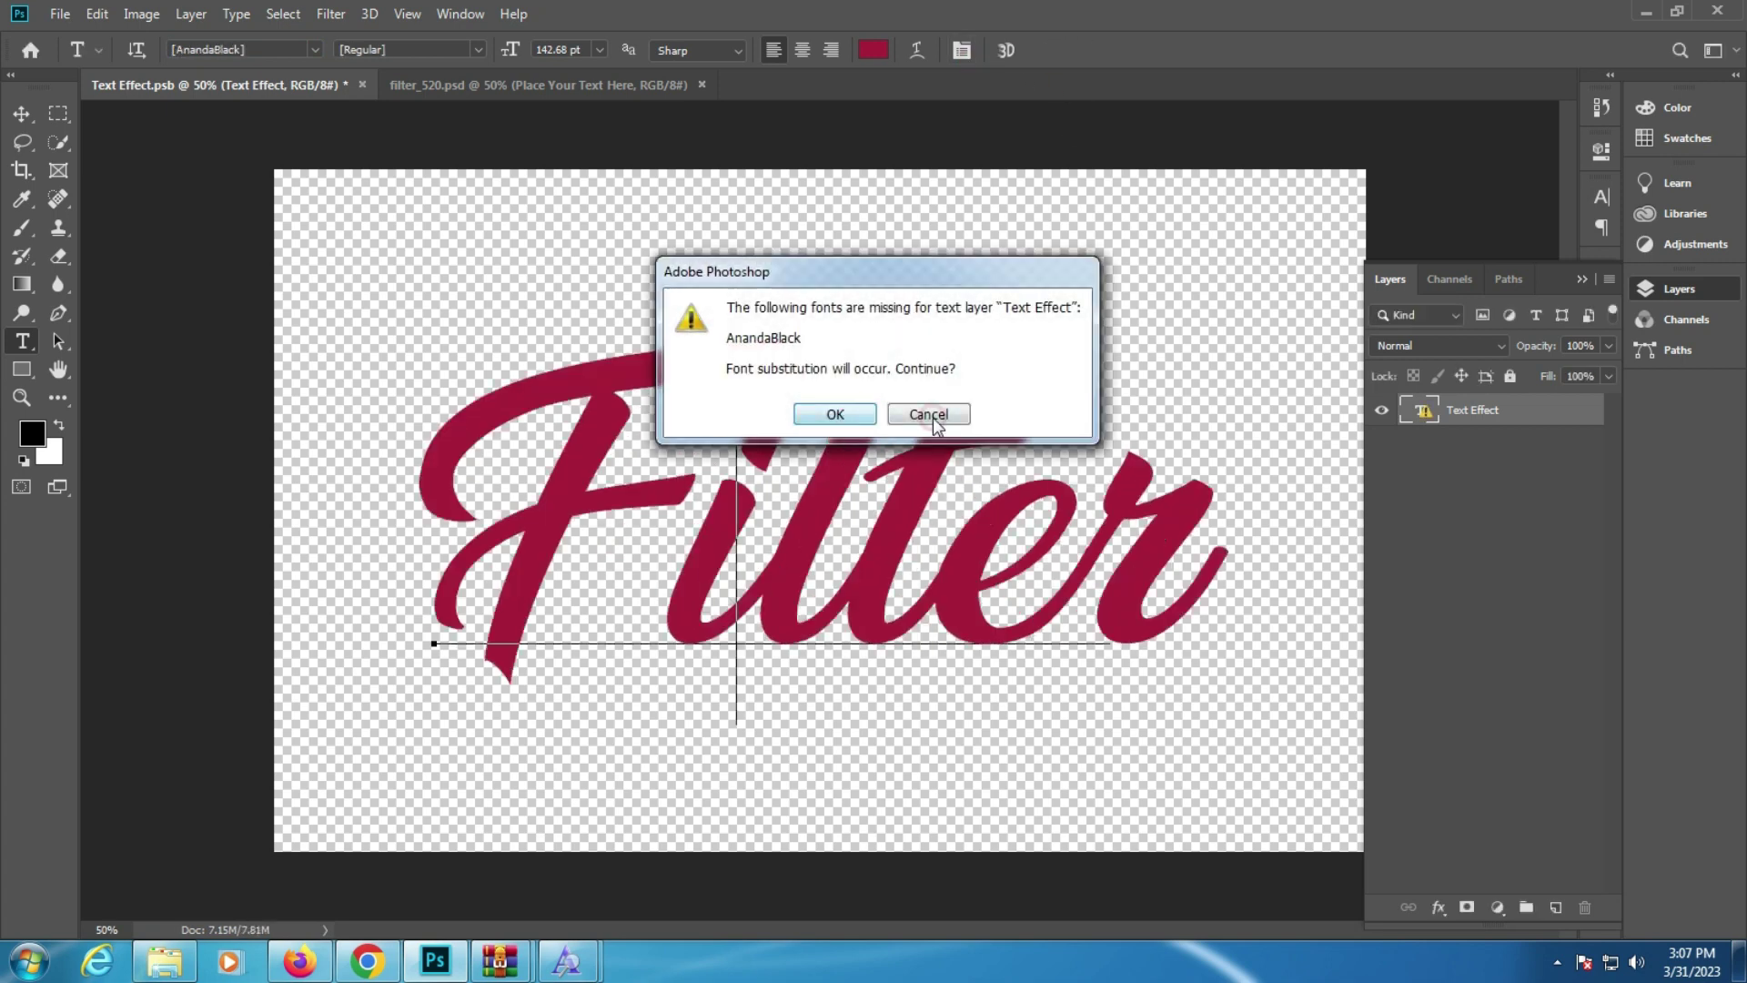
{"action": "key", "text": "Return"}
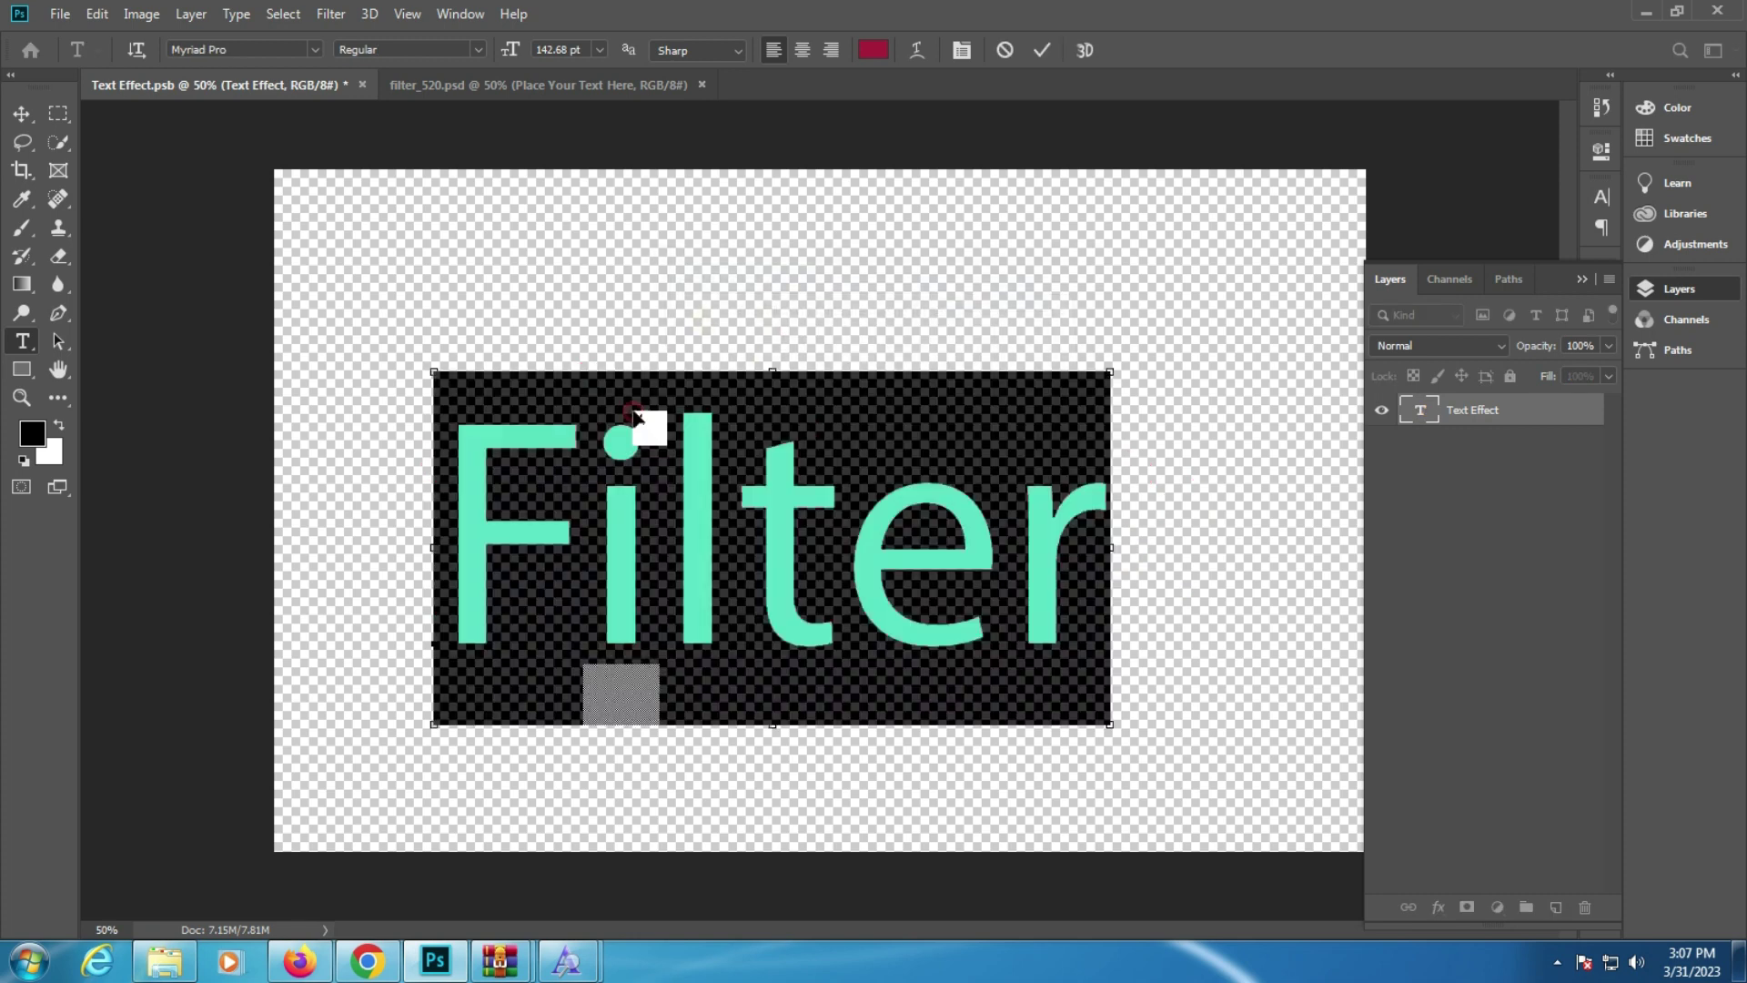
{"action": "left_click", "coordinate": [295, 49]}
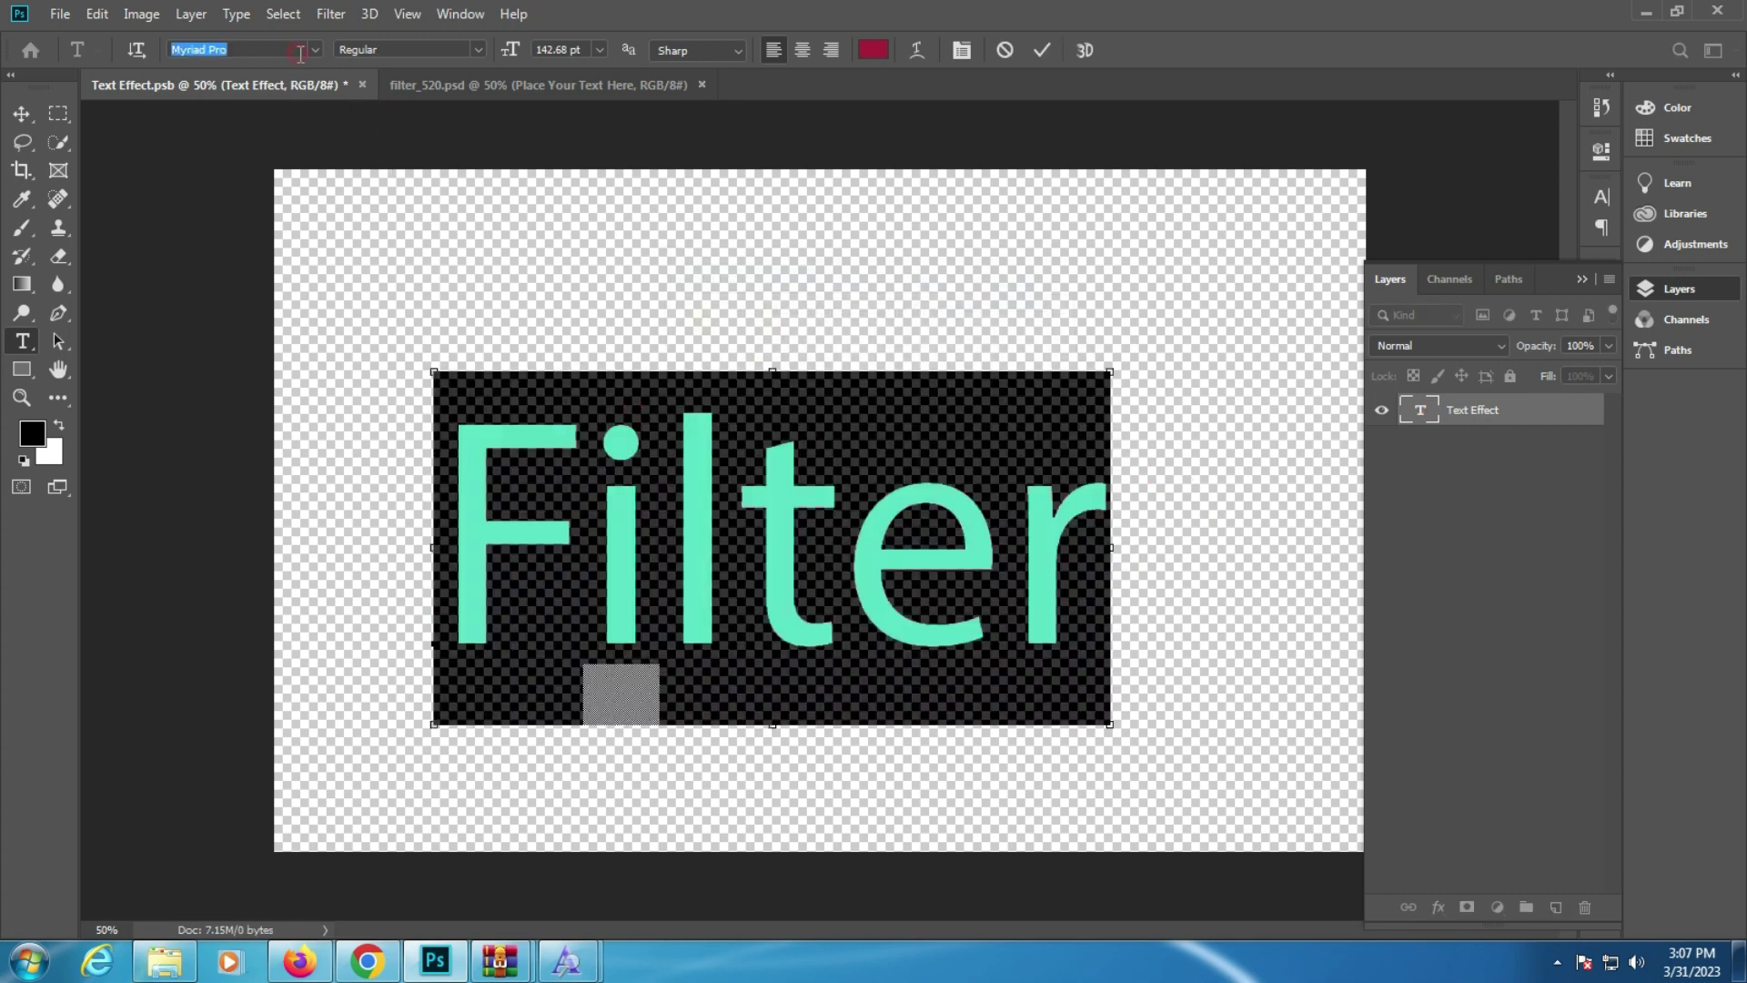
{"action": "type", "text": "AnandaBlack"}
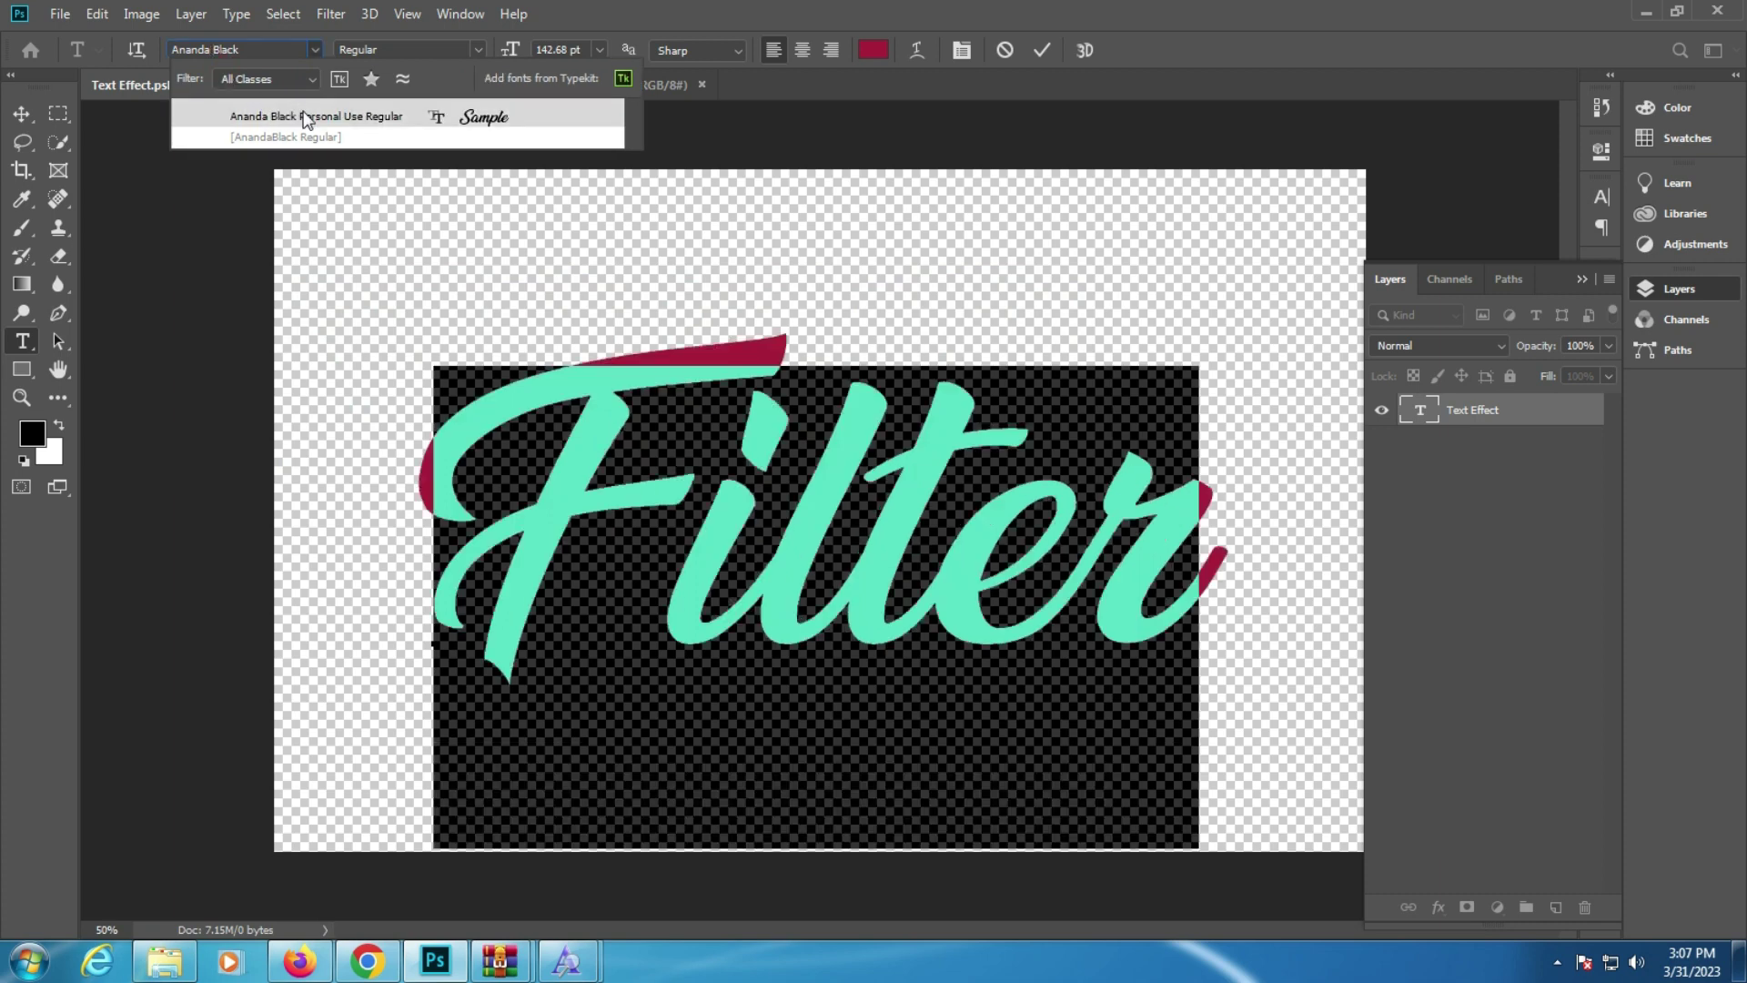
{"action": "left_click", "coordinate": [291, 113]}
Step: Replace the text with Ayesha, shrink to about 120 pt, centre it, and save
{"action": "key", "text": "ctrl+a"}
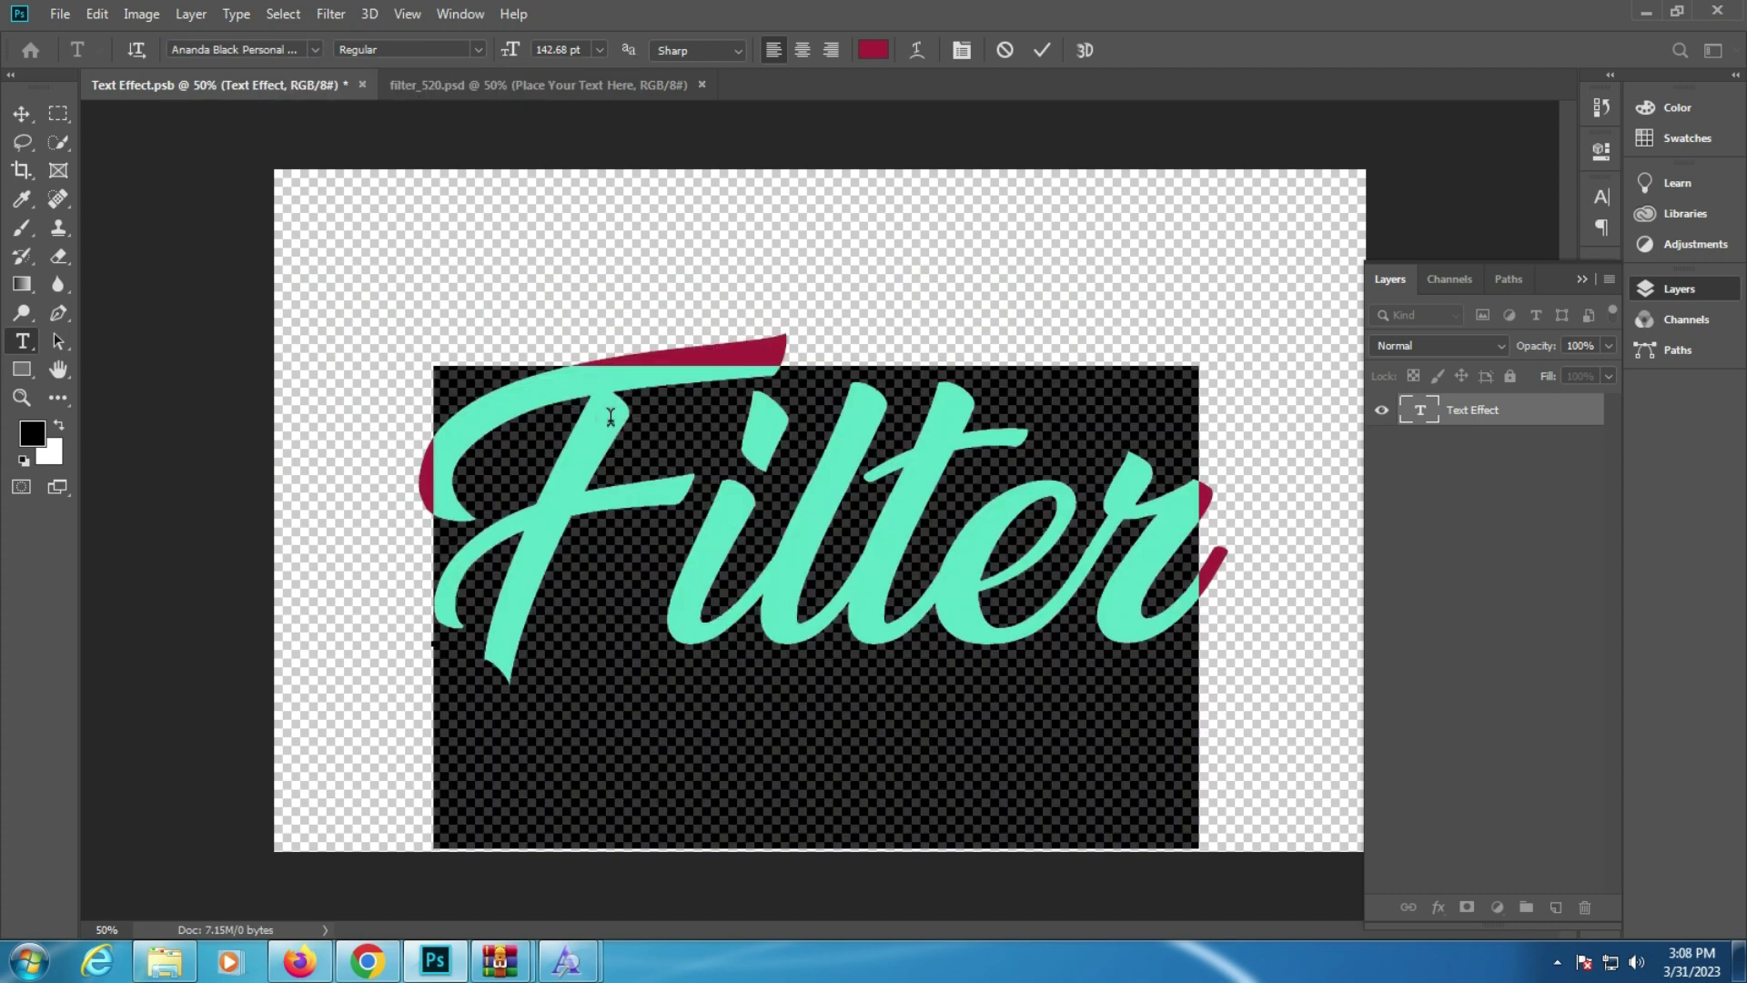
{"action": "type", "text": "Ayesh"}
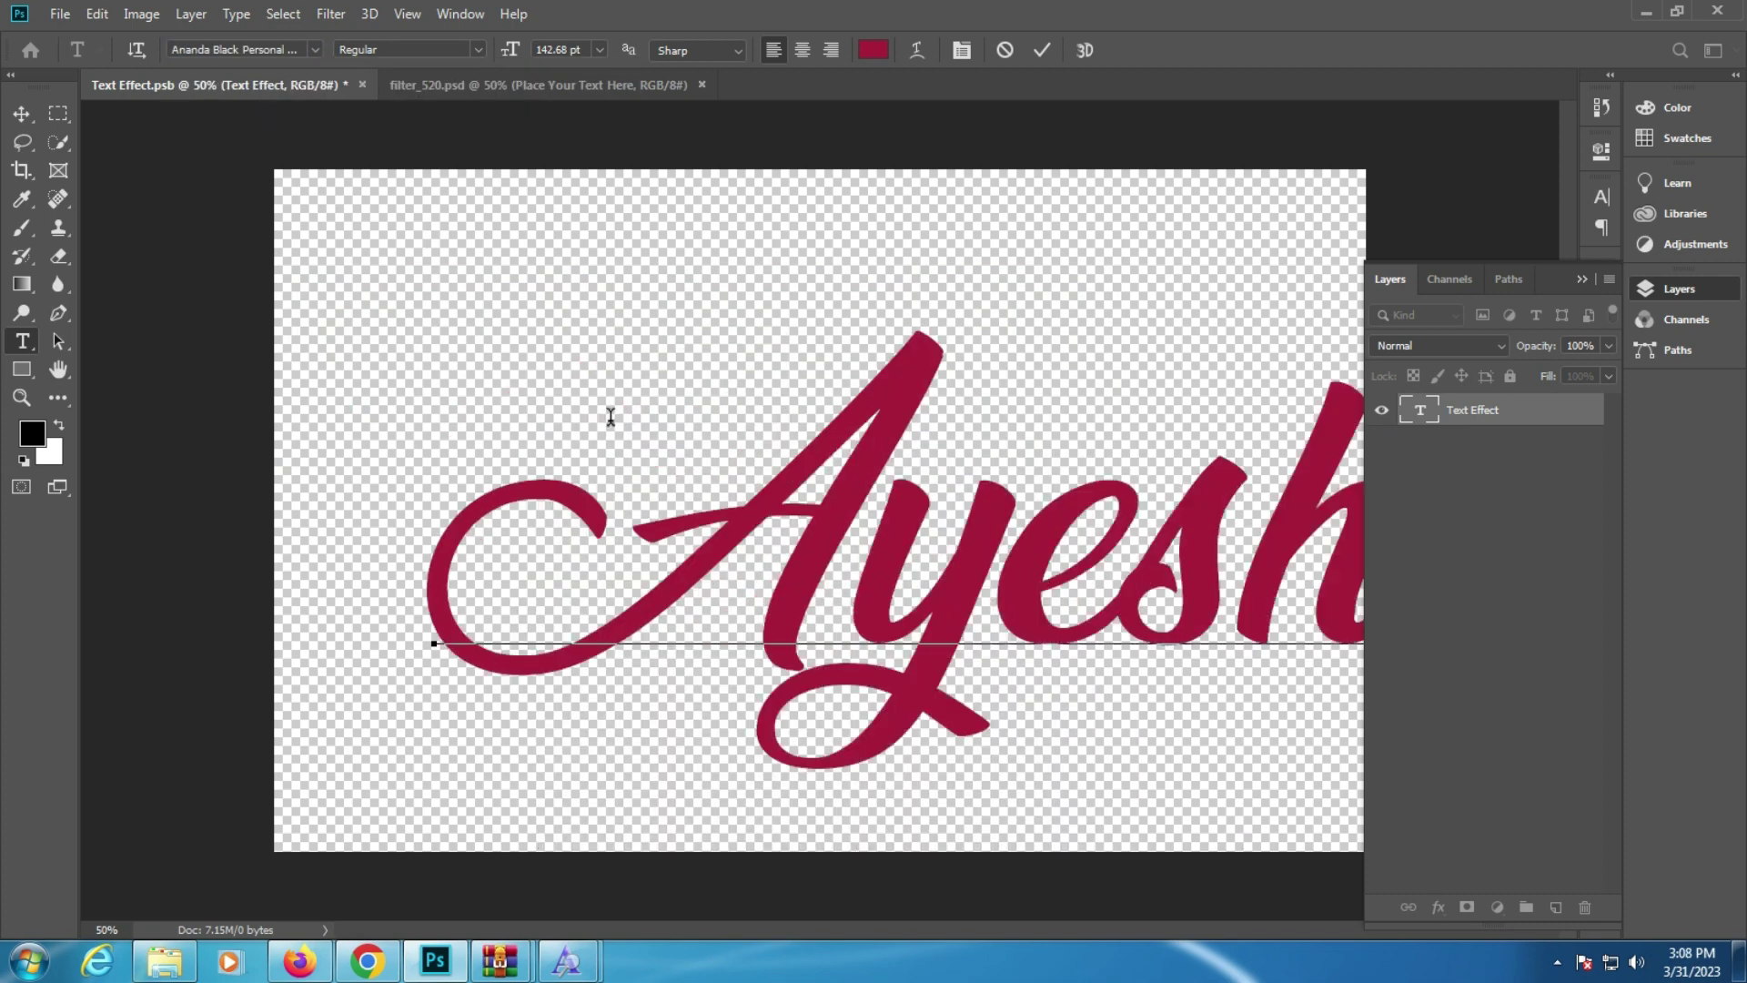
{"action": "left_click_drag", "start_coordinate": [775, 535], "coordinate": [671, 537]}
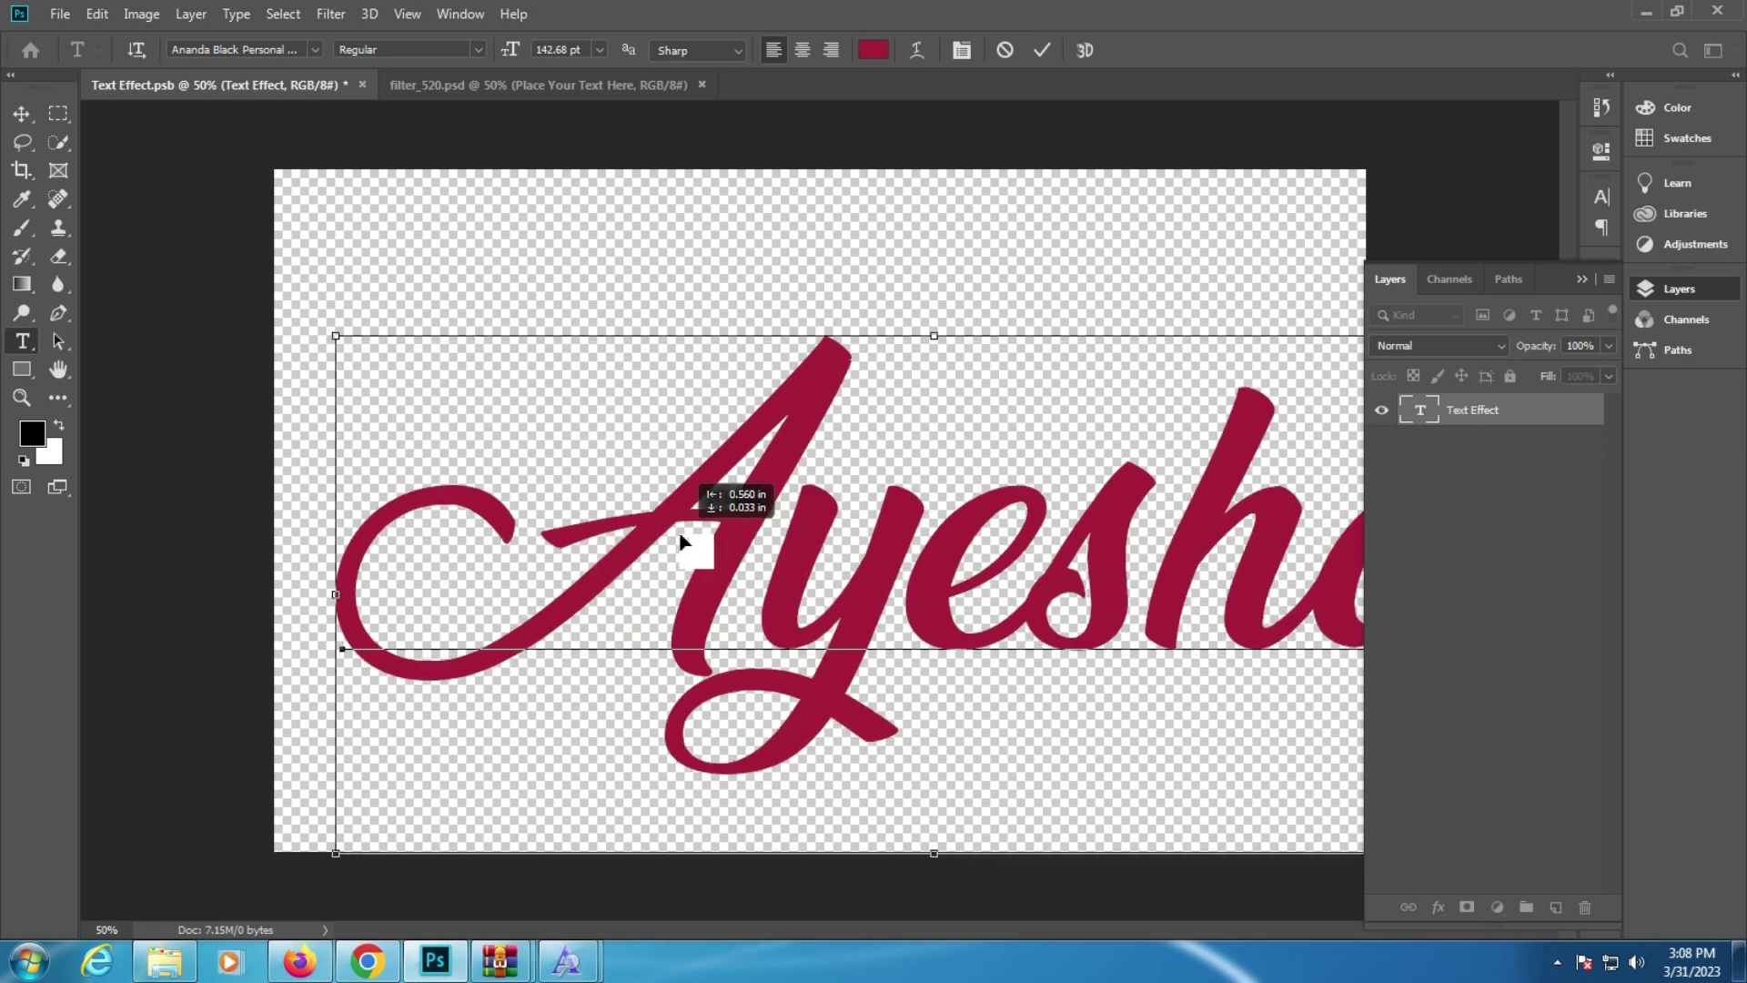
{"action": "key", "text": "ctrl+a"}
{"action": "mouse_move", "coordinate": [501, 58]}
{"action": "left_mouse_down"}
{"action": "mouse_move", "coordinate": [449, 56]}
{"action": "mouse_move", "coordinate": [488, 63]}
{"action": "mouse_move", "coordinate": [476, 69]}
{"action": "left_mouse_up"}
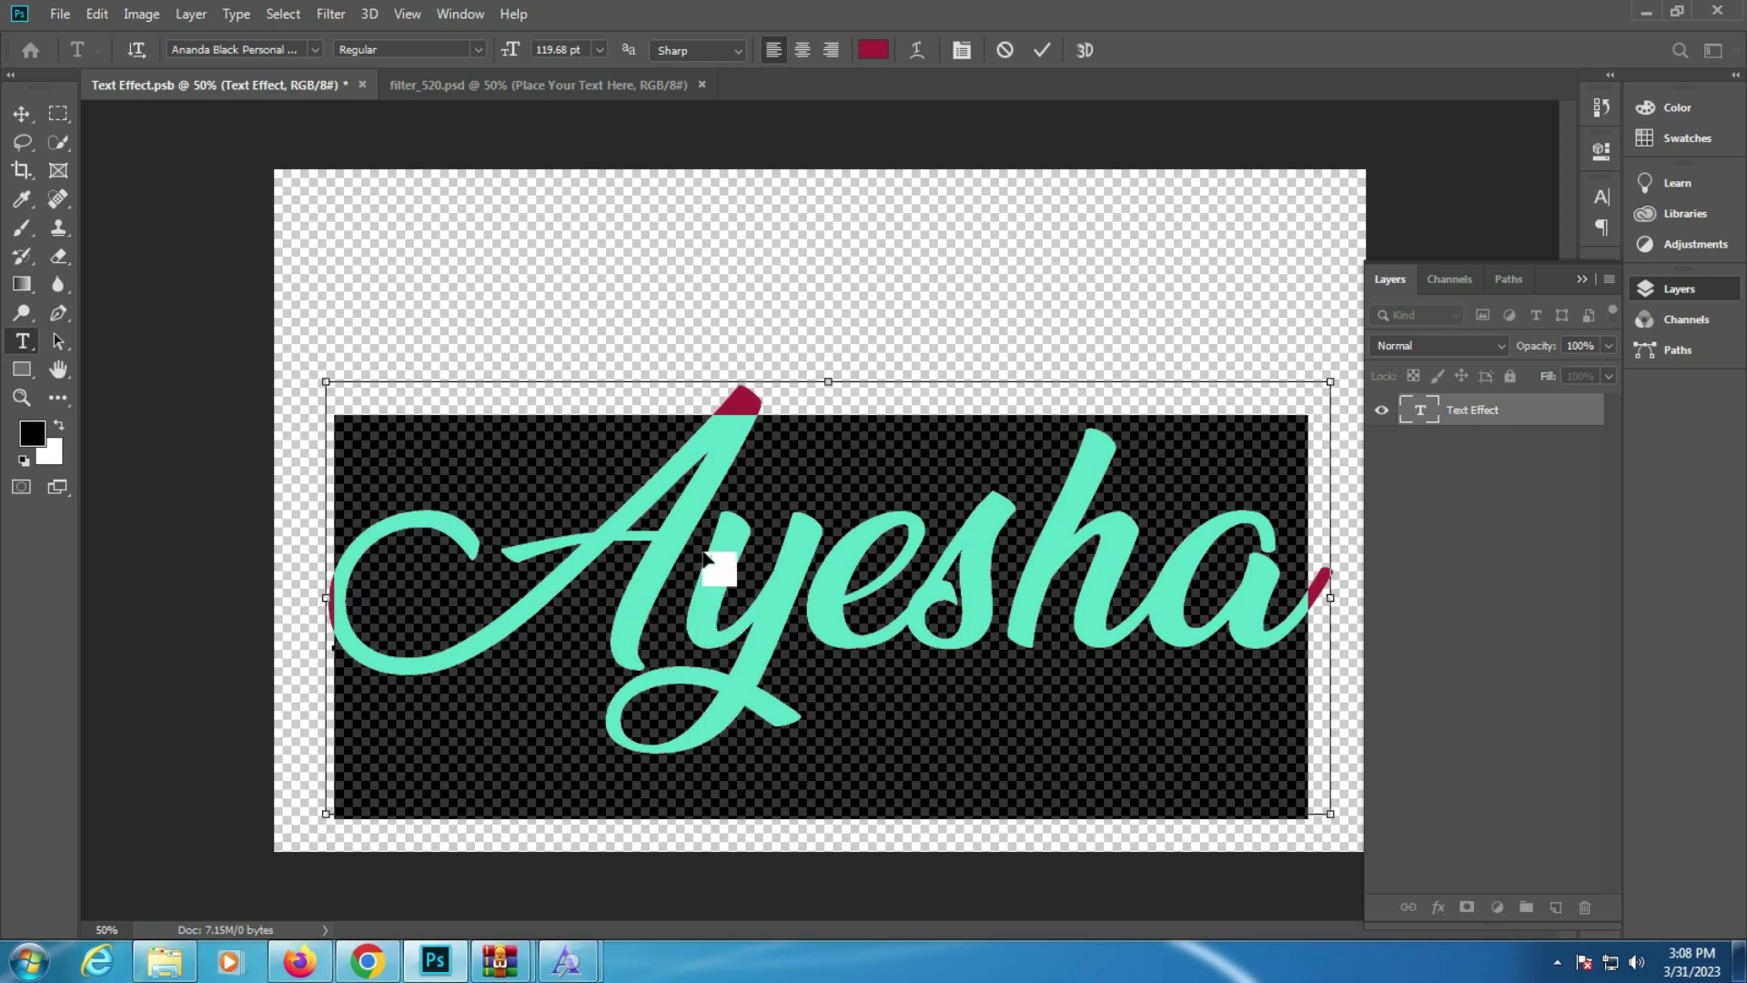
{"action": "left_click_drag", "start_coordinate": [722, 603], "coordinate": [714, 560]}
{"action": "key", "text": "ctrl+s"}
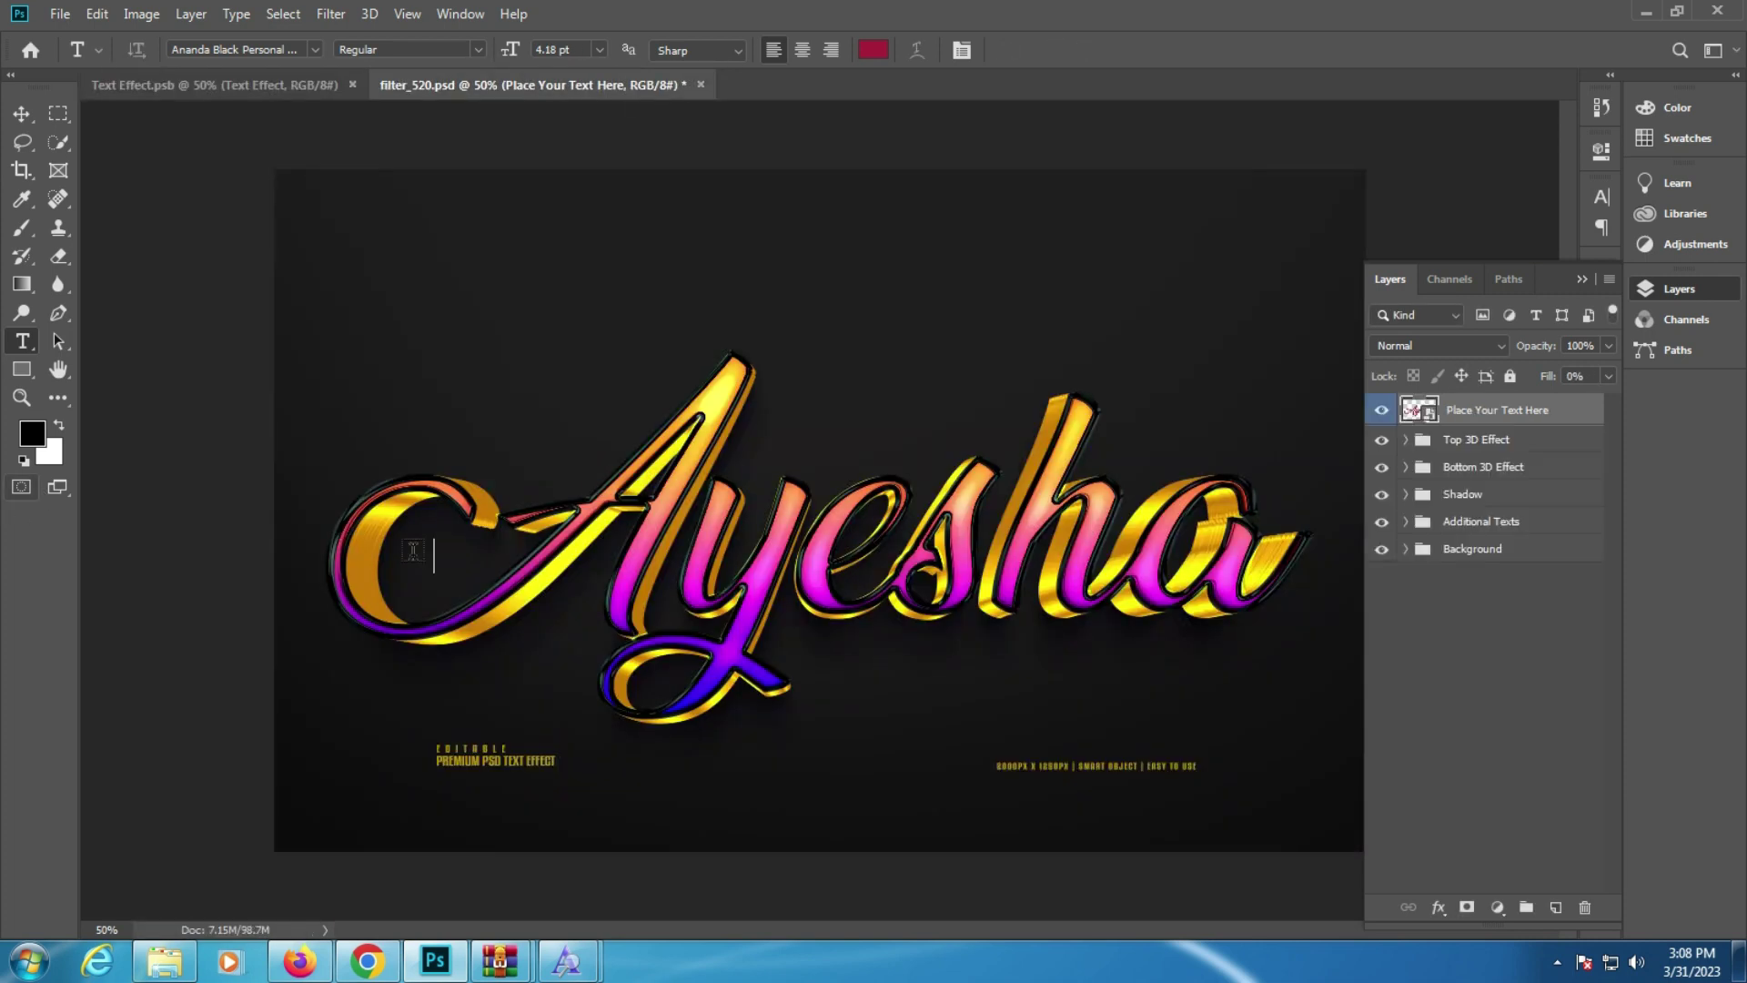
Step: Zoom in on the Ayesha lettering, then fit the filter_520 mockup on screen
{"action": "left_click", "coordinate": [22, 397]}
{"action": "left_click", "coordinate": [956, 564]}
{"action": "left_click", "coordinate": [828, 555]}
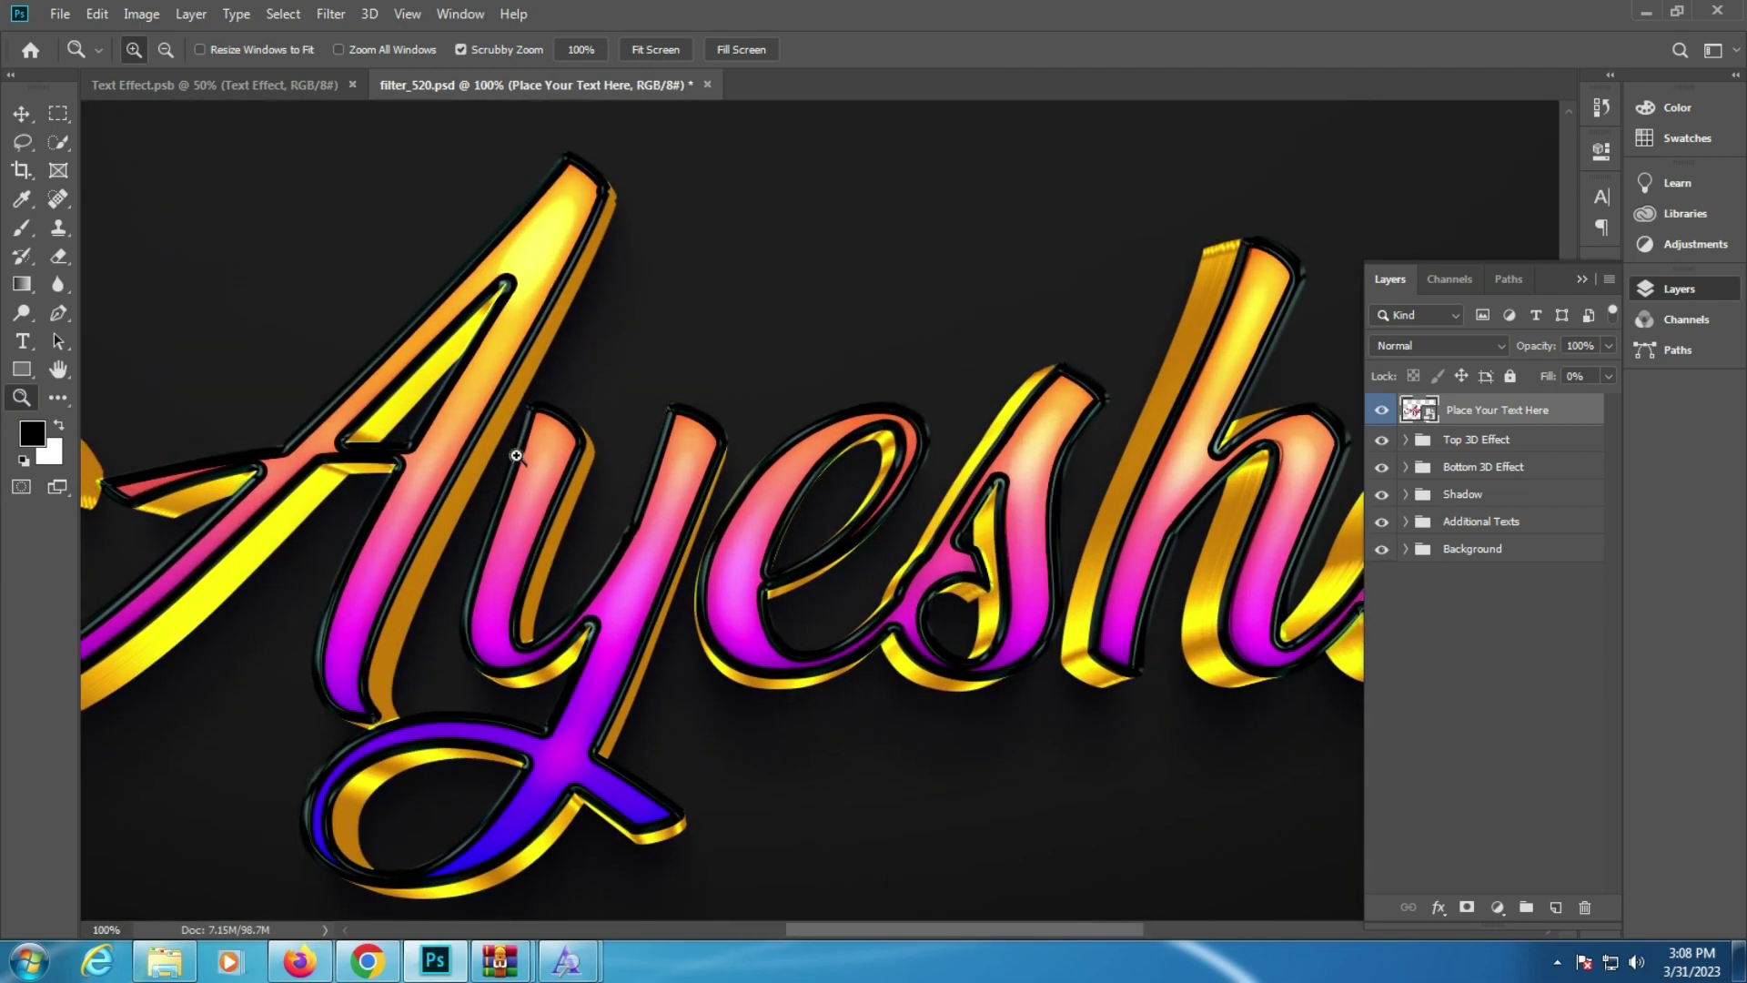
{"action": "right_click", "coordinate": [546, 473]}
{"action": "left_click", "coordinate": [546, 469]}
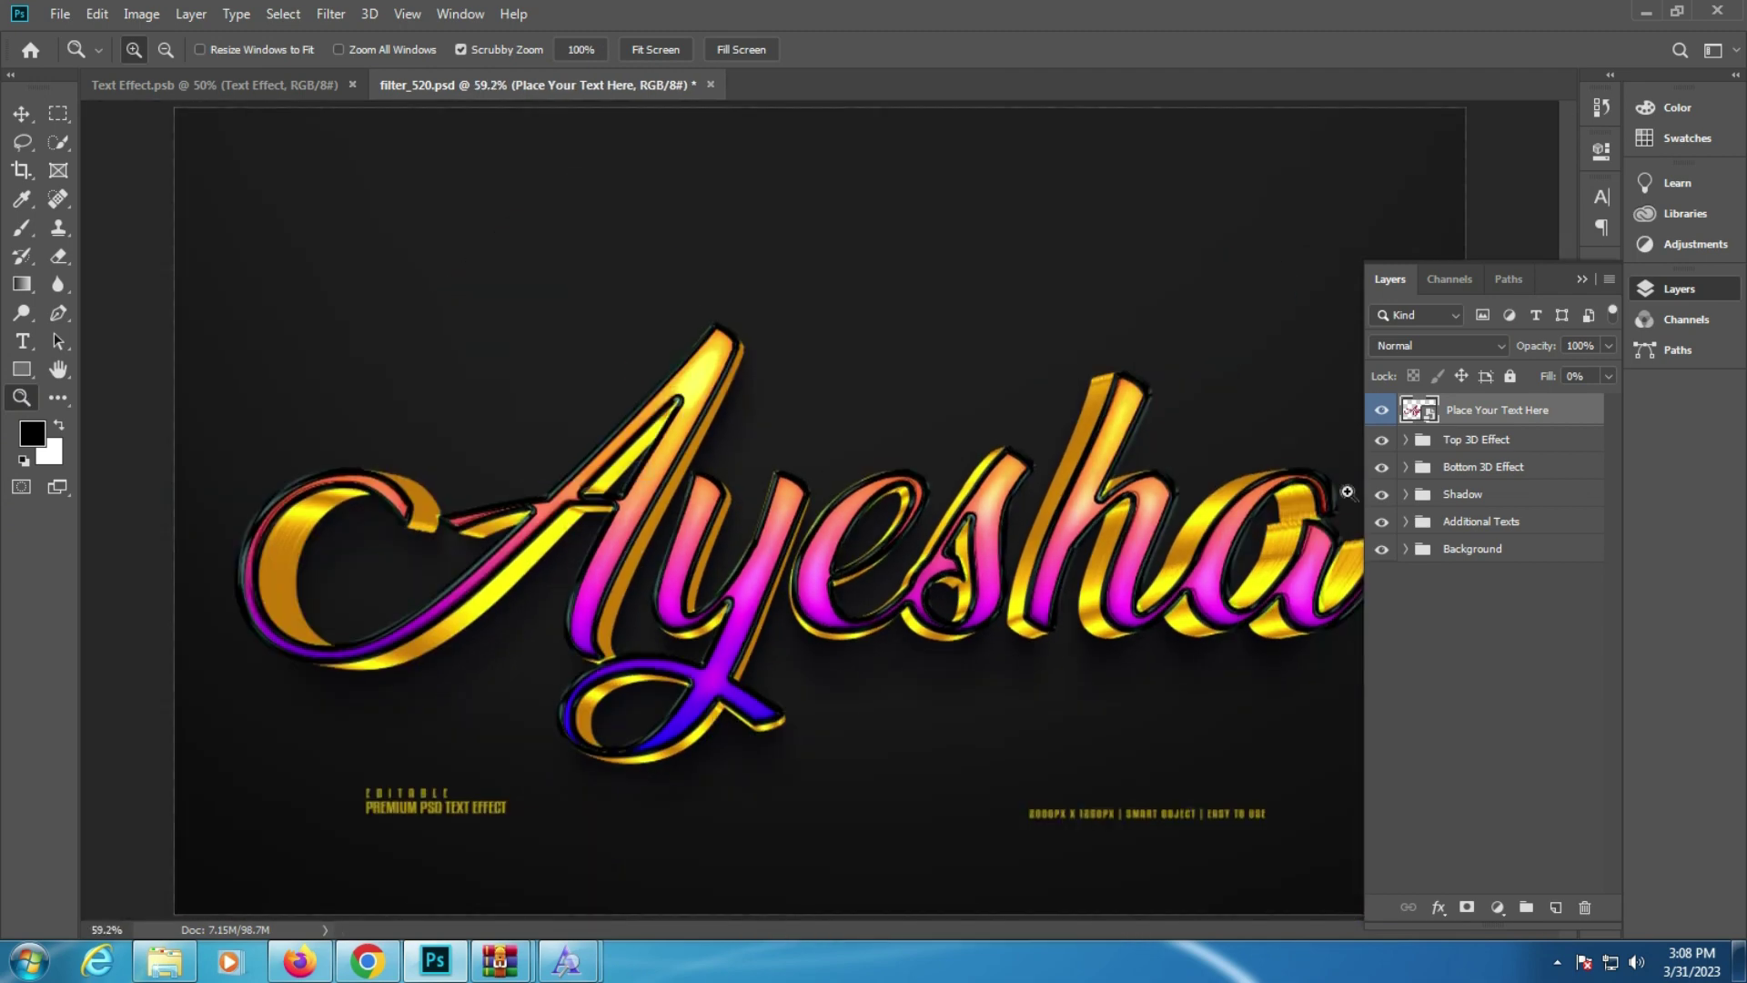
{"action": "left_click", "coordinate": [1689, 290]}
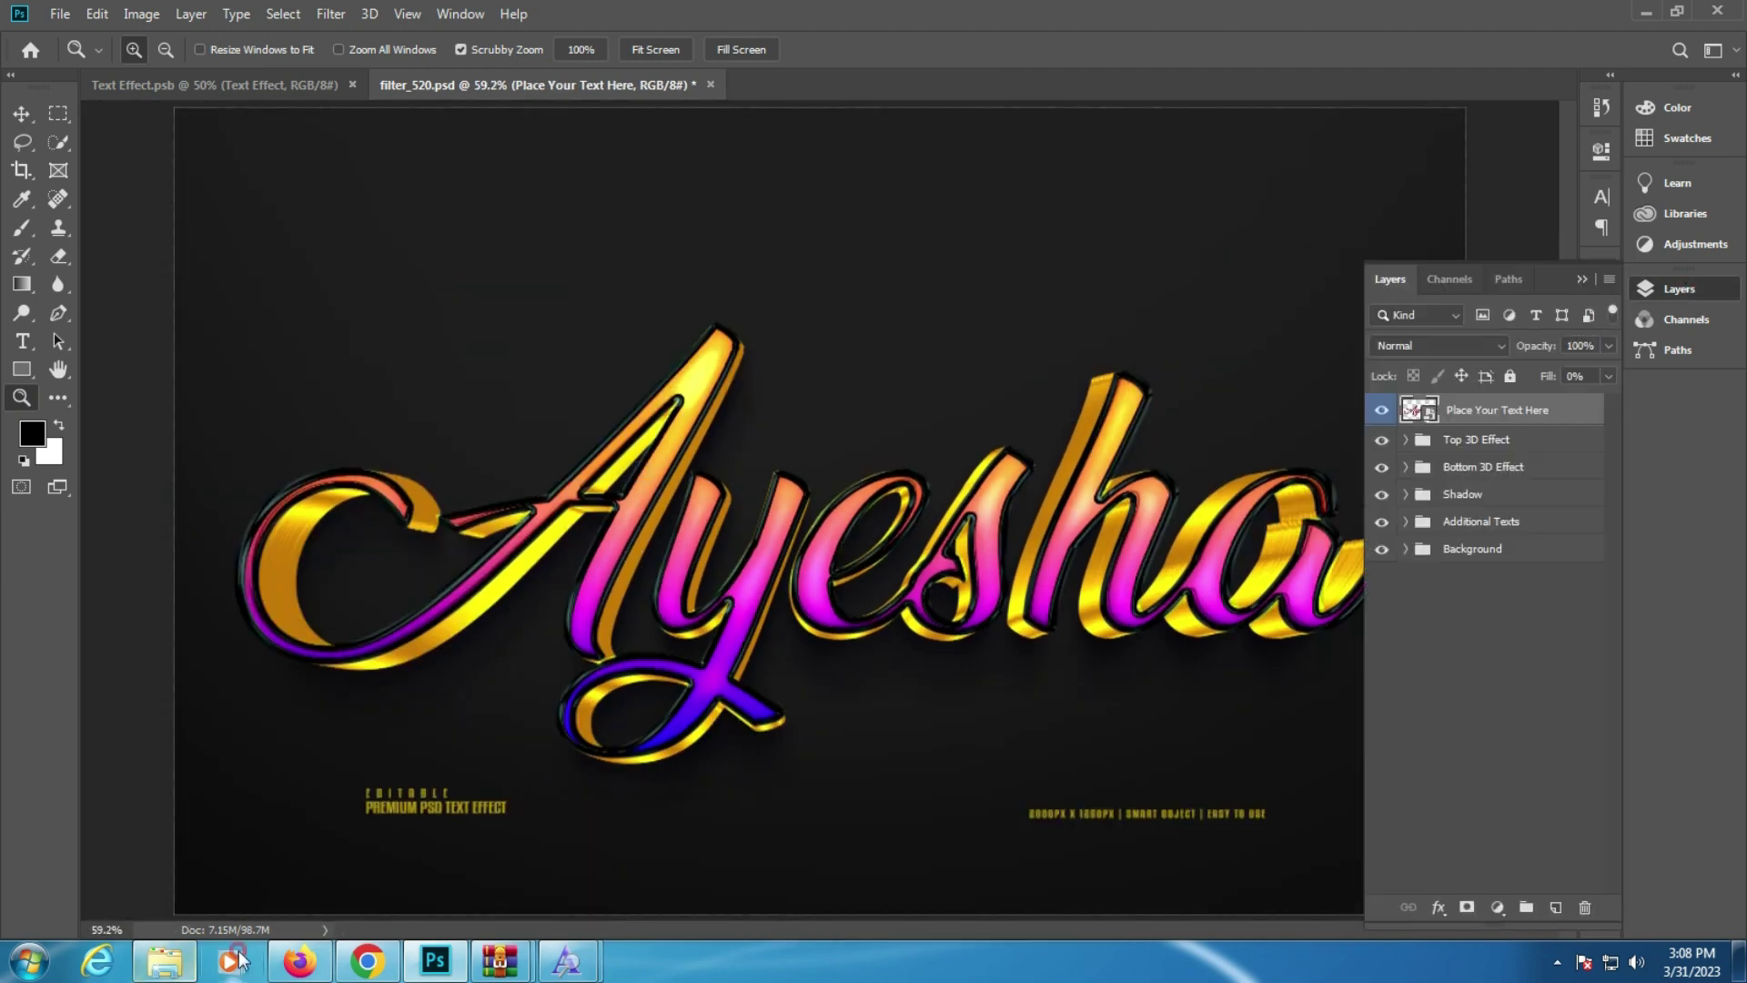
Step: Close filter_520 without saving and open find_554.psd from Explorer
{"action": "left_click", "coordinate": [712, 86]}
{"action": "left_click", "coordinate": [885, 364]}
{"action": "left_click", "coordinate": [164, 963]}
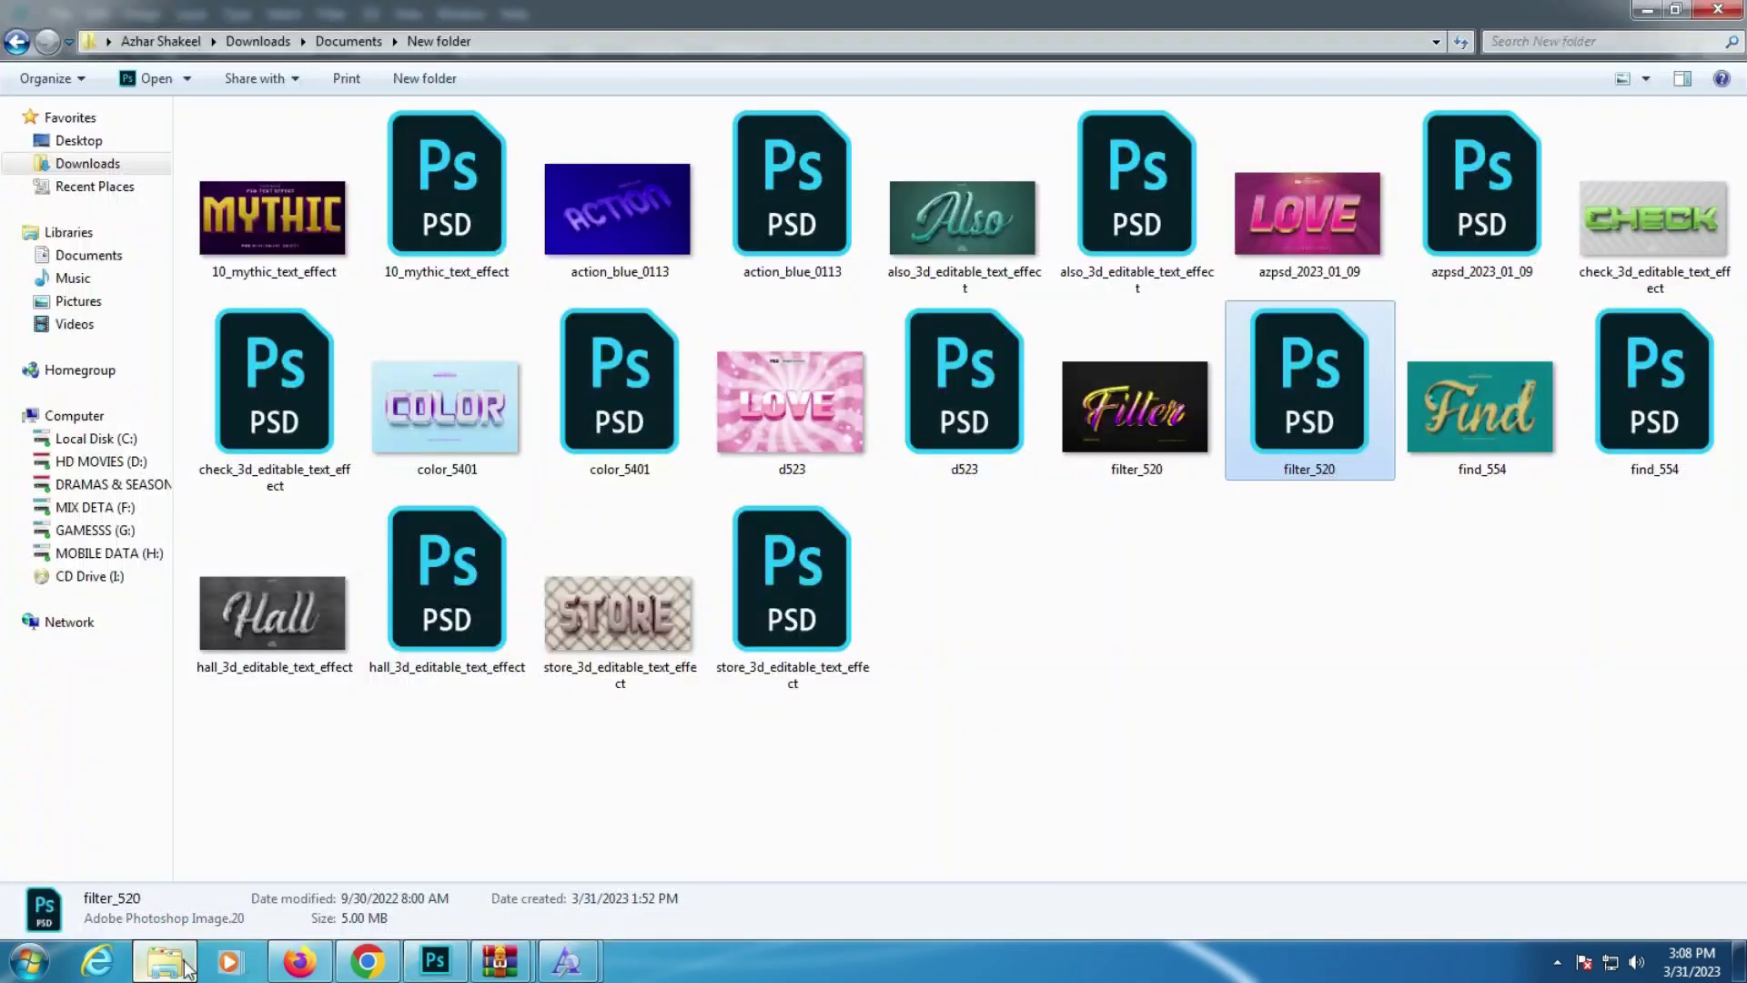
{"action": "double_click", "coordinate": [1611, 391]}
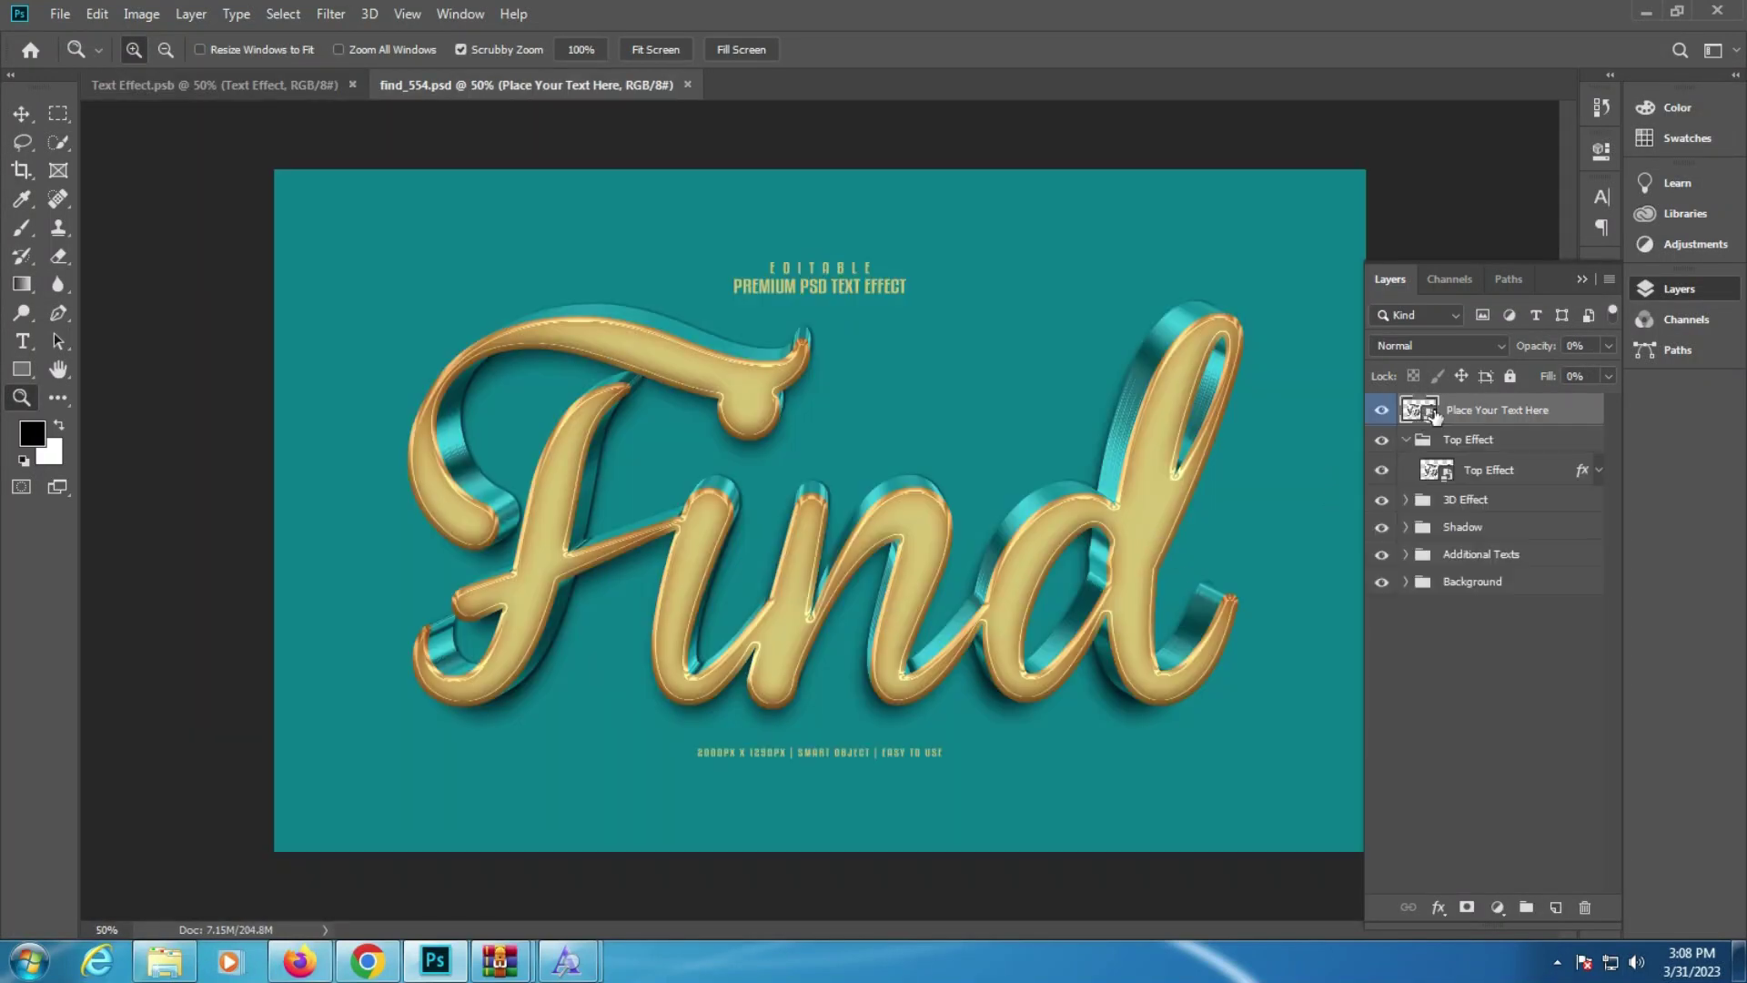
Step: Open the Find smart object and start editing its text with a substituted font
{"action": "double_click", "coordinate": [1434, 416]}
{"action": "left_click", "coordinate": [928, 375]}
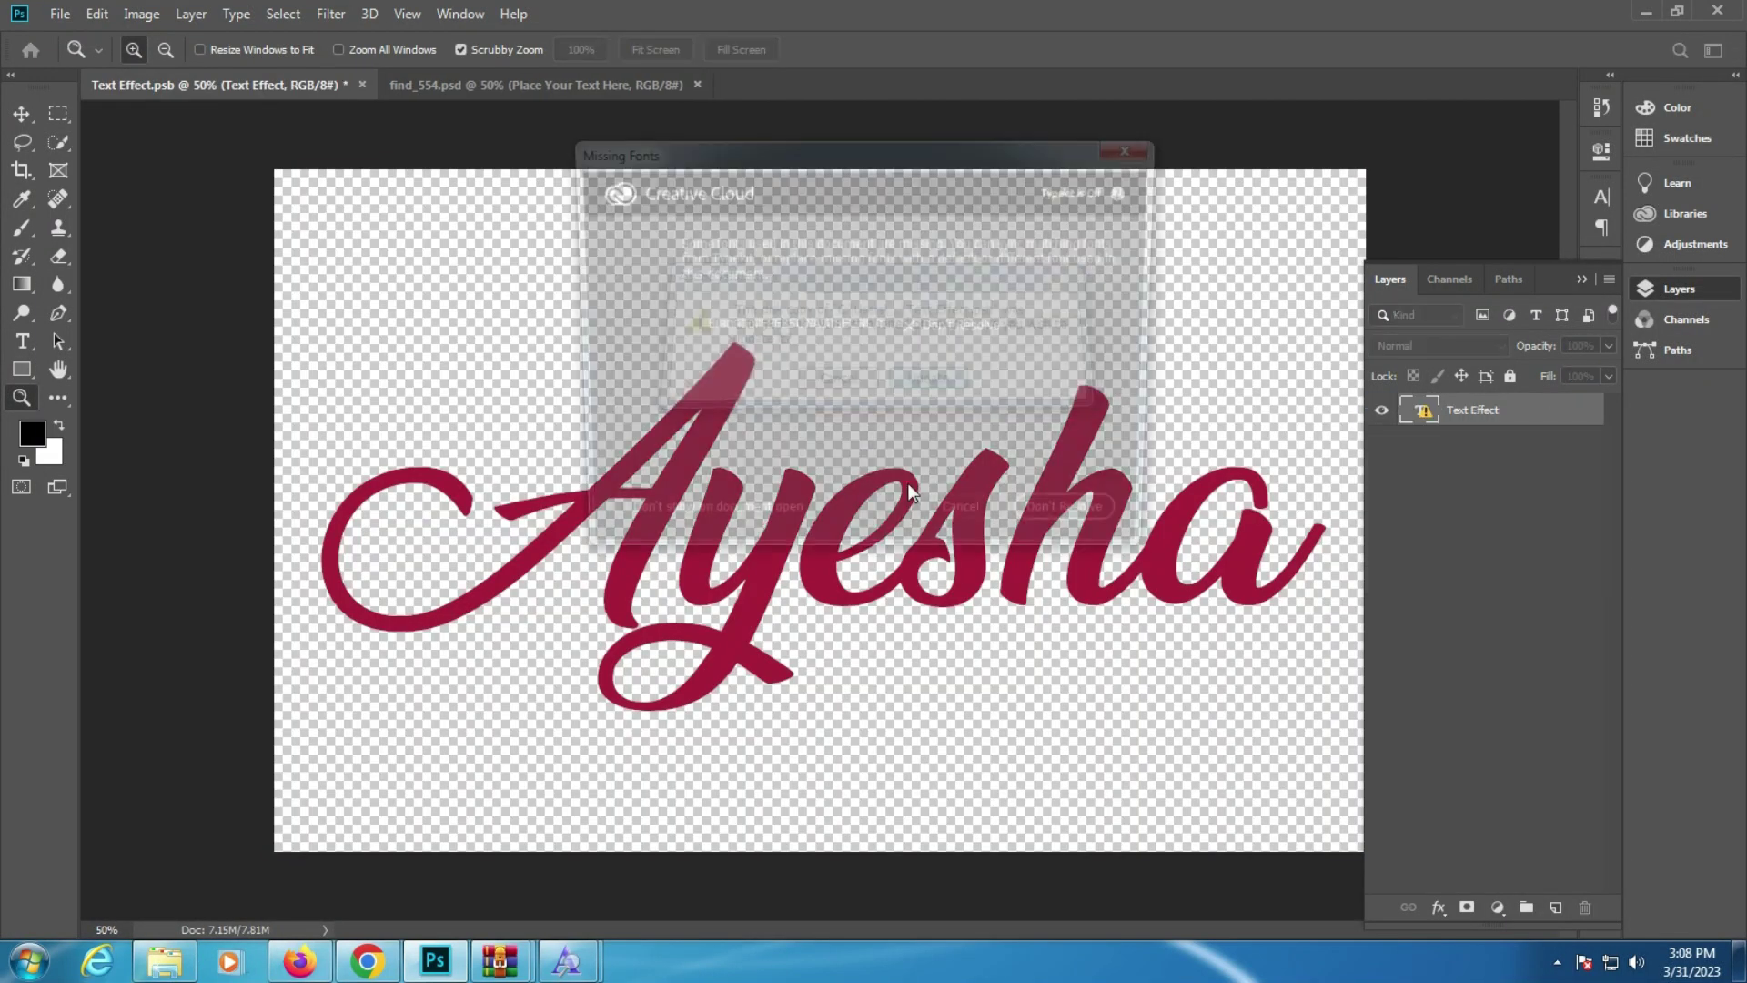
{"action": "left_click", "coordinate": [934, 516]}
{"action": "left_click", "coordinate": [23, 341]}
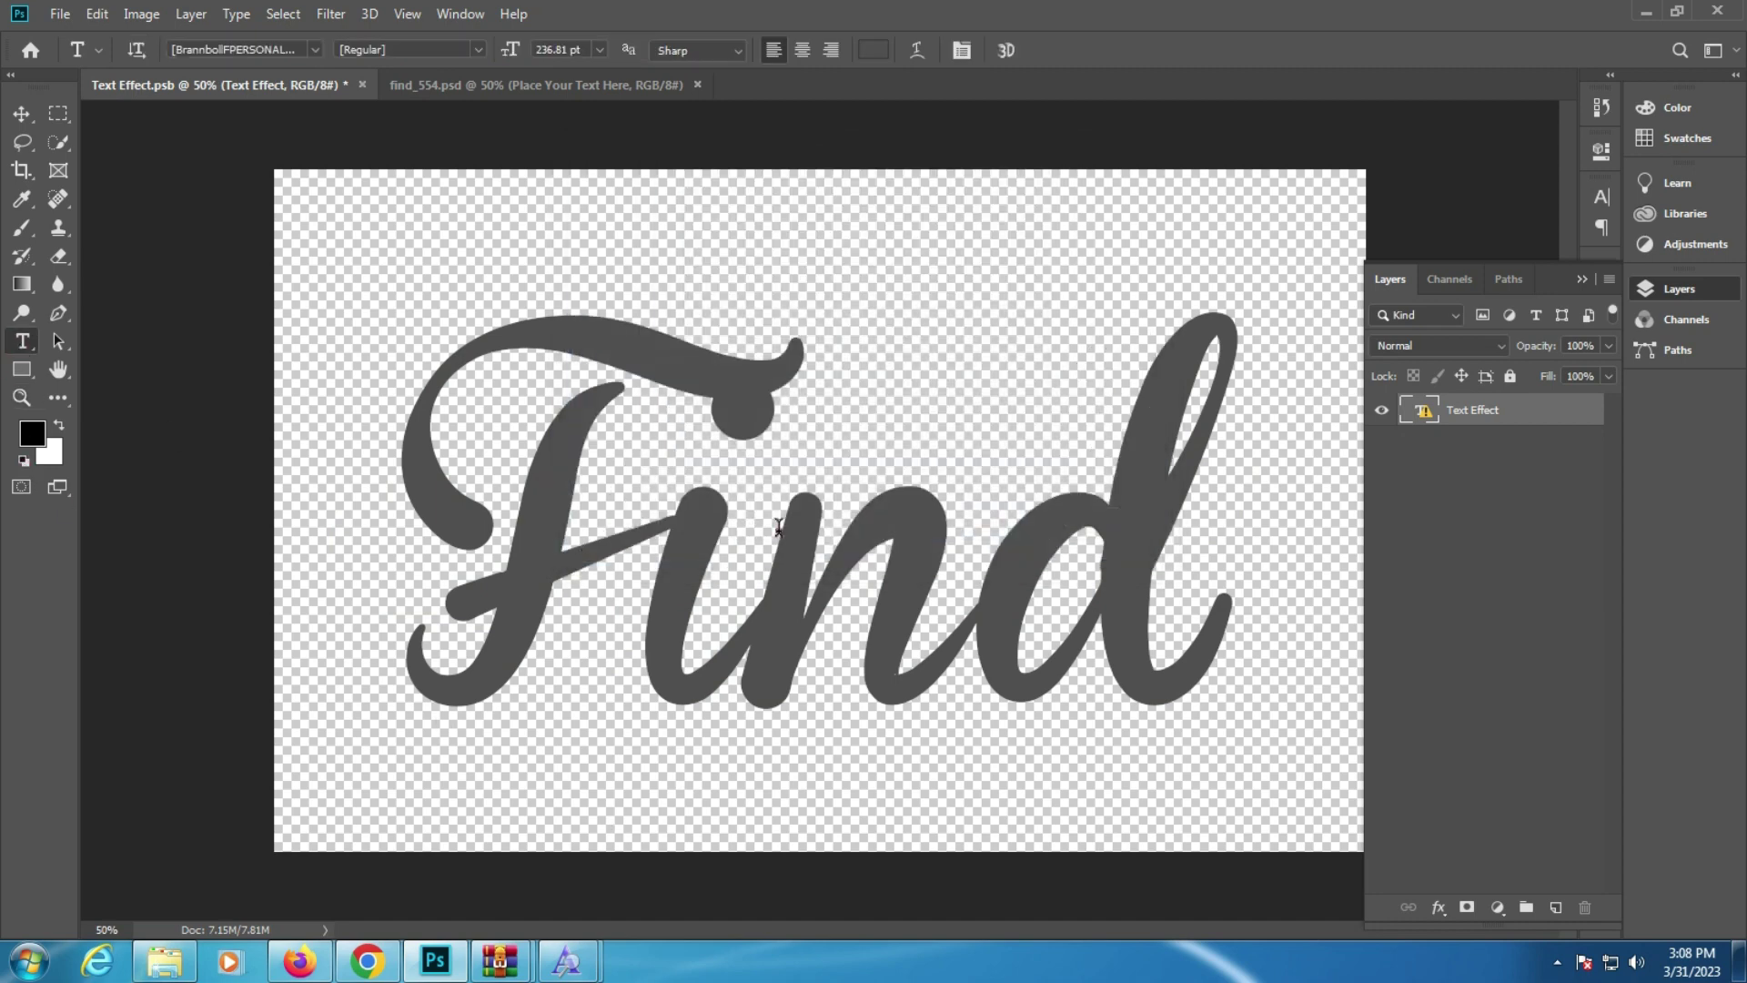
{"action": "left_click", "coordinate": [778, 529]}
{"action": "left_click", "coordinate": [824, 411]}
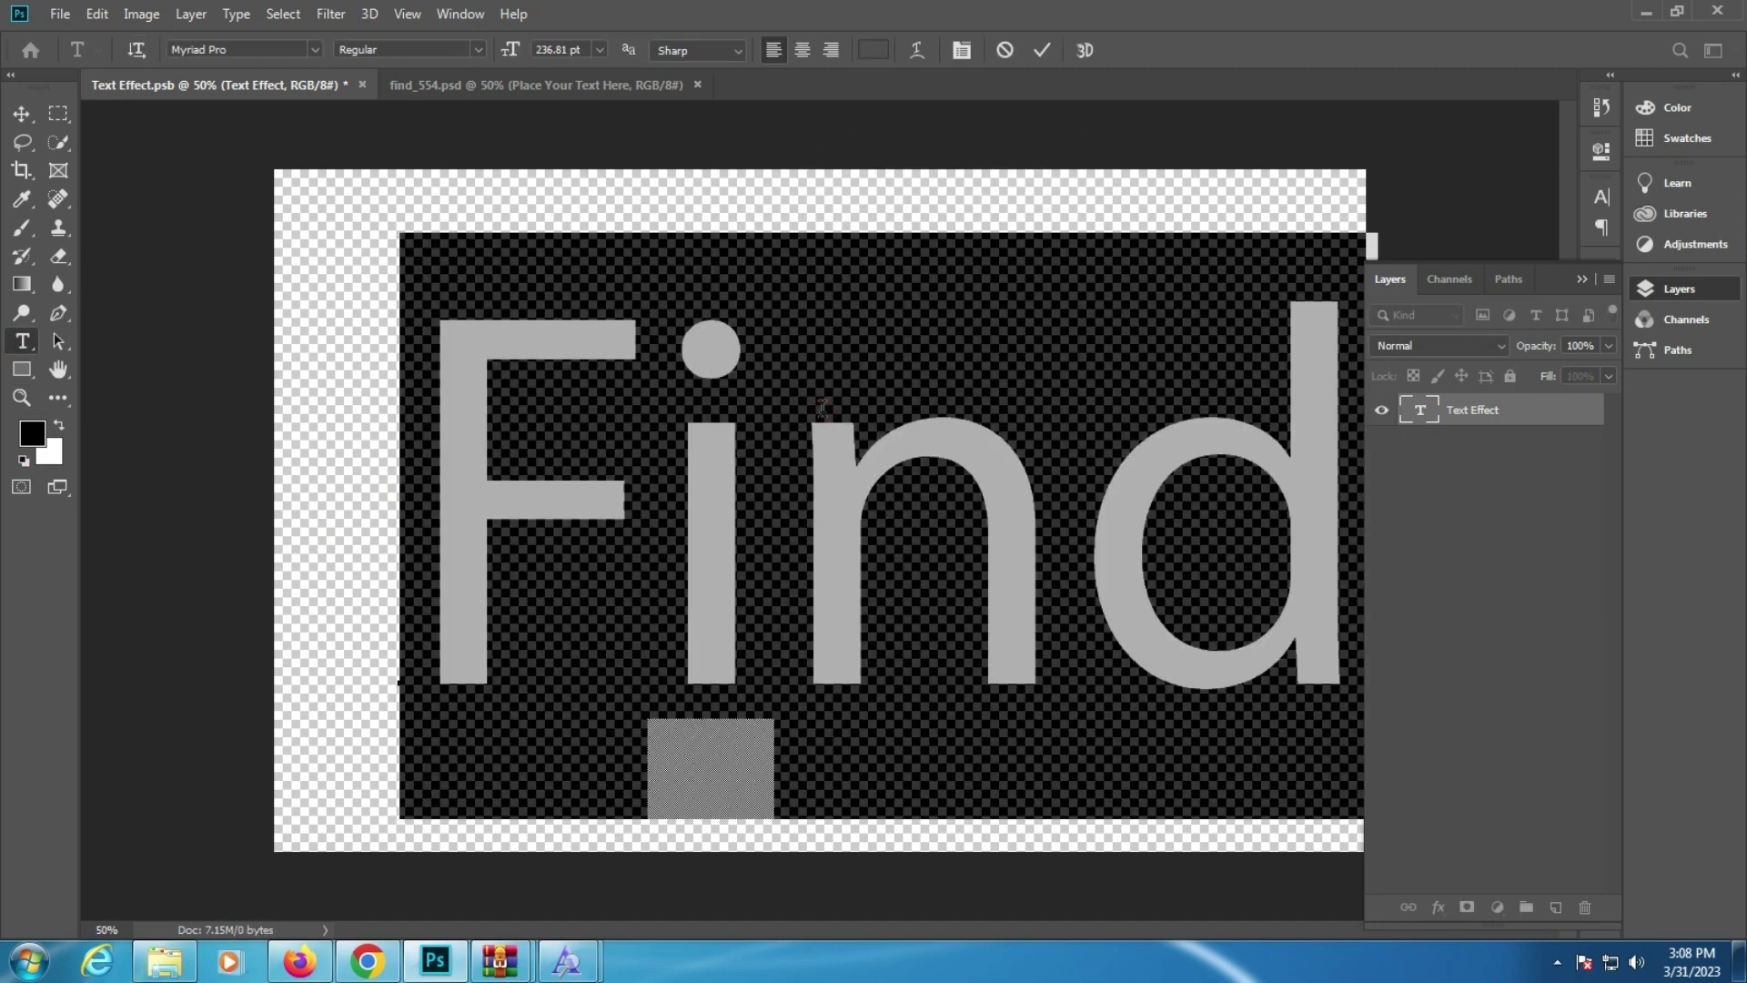
Step: Replace Find with ROMEO, bump the size to about 122 pt, and reposition it
{"action": "key", "text": "ctrl+a"}
{"action": "type", "text": "M"}
{"action": "key", "text": "BackSpace"}
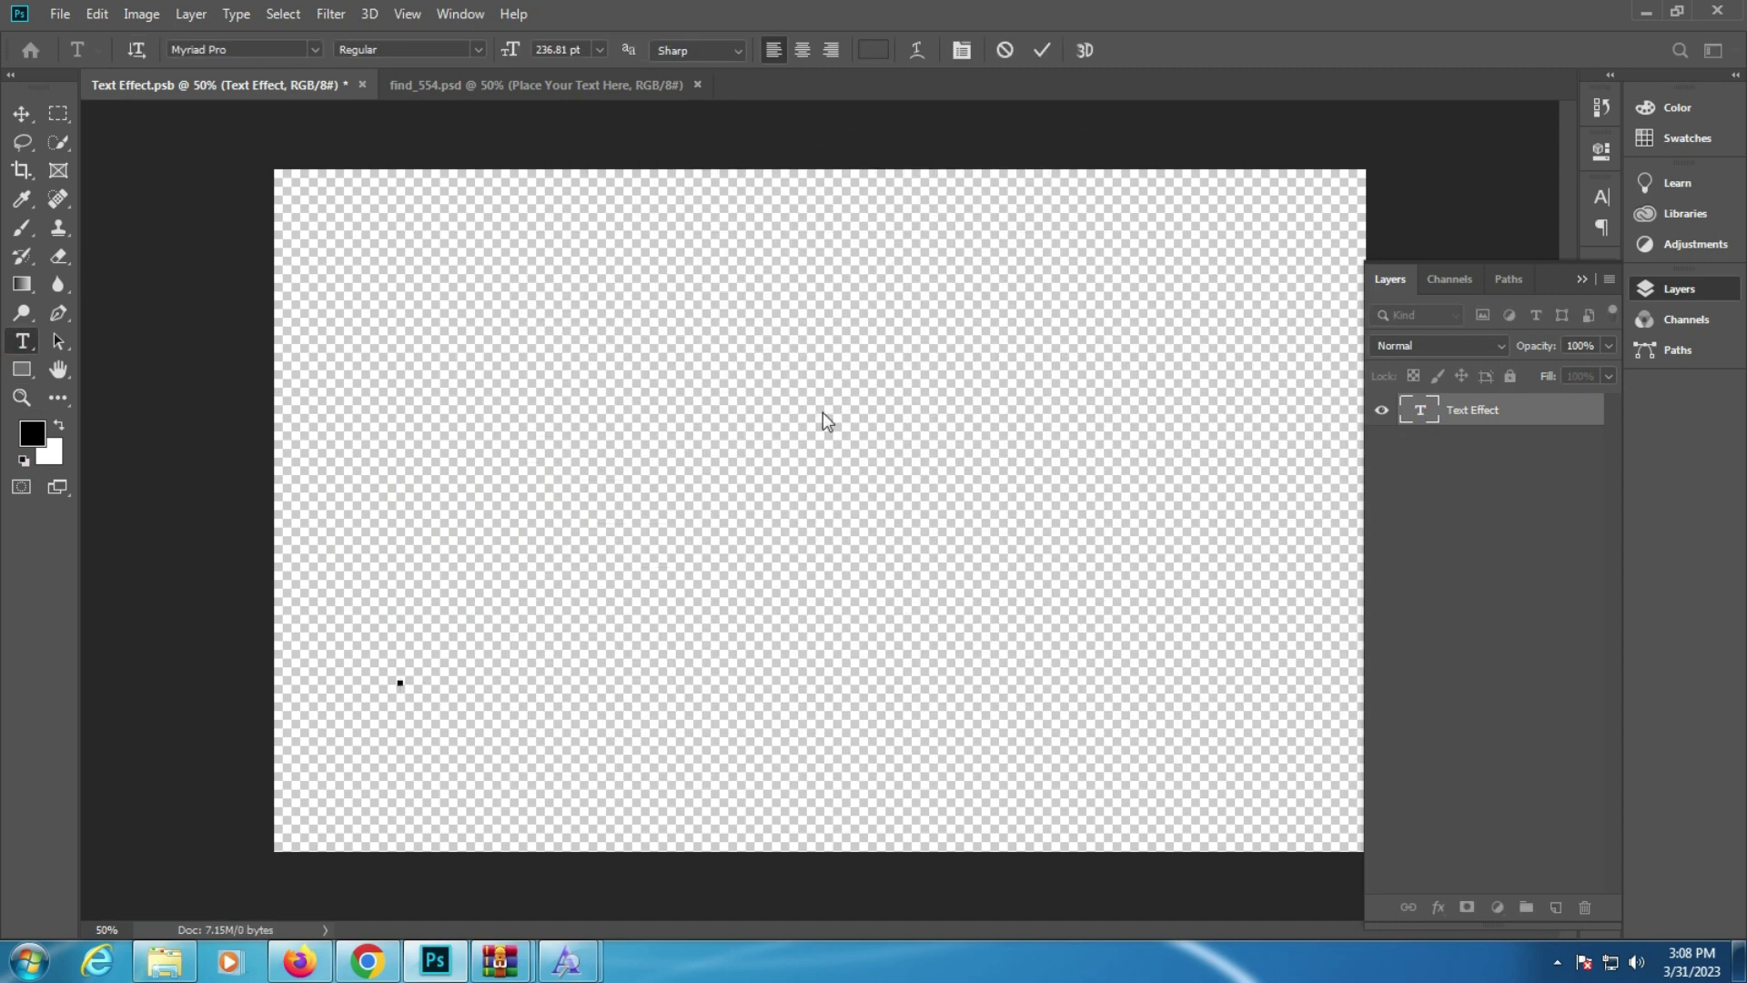
{"action": "type", "text": "ROM"}
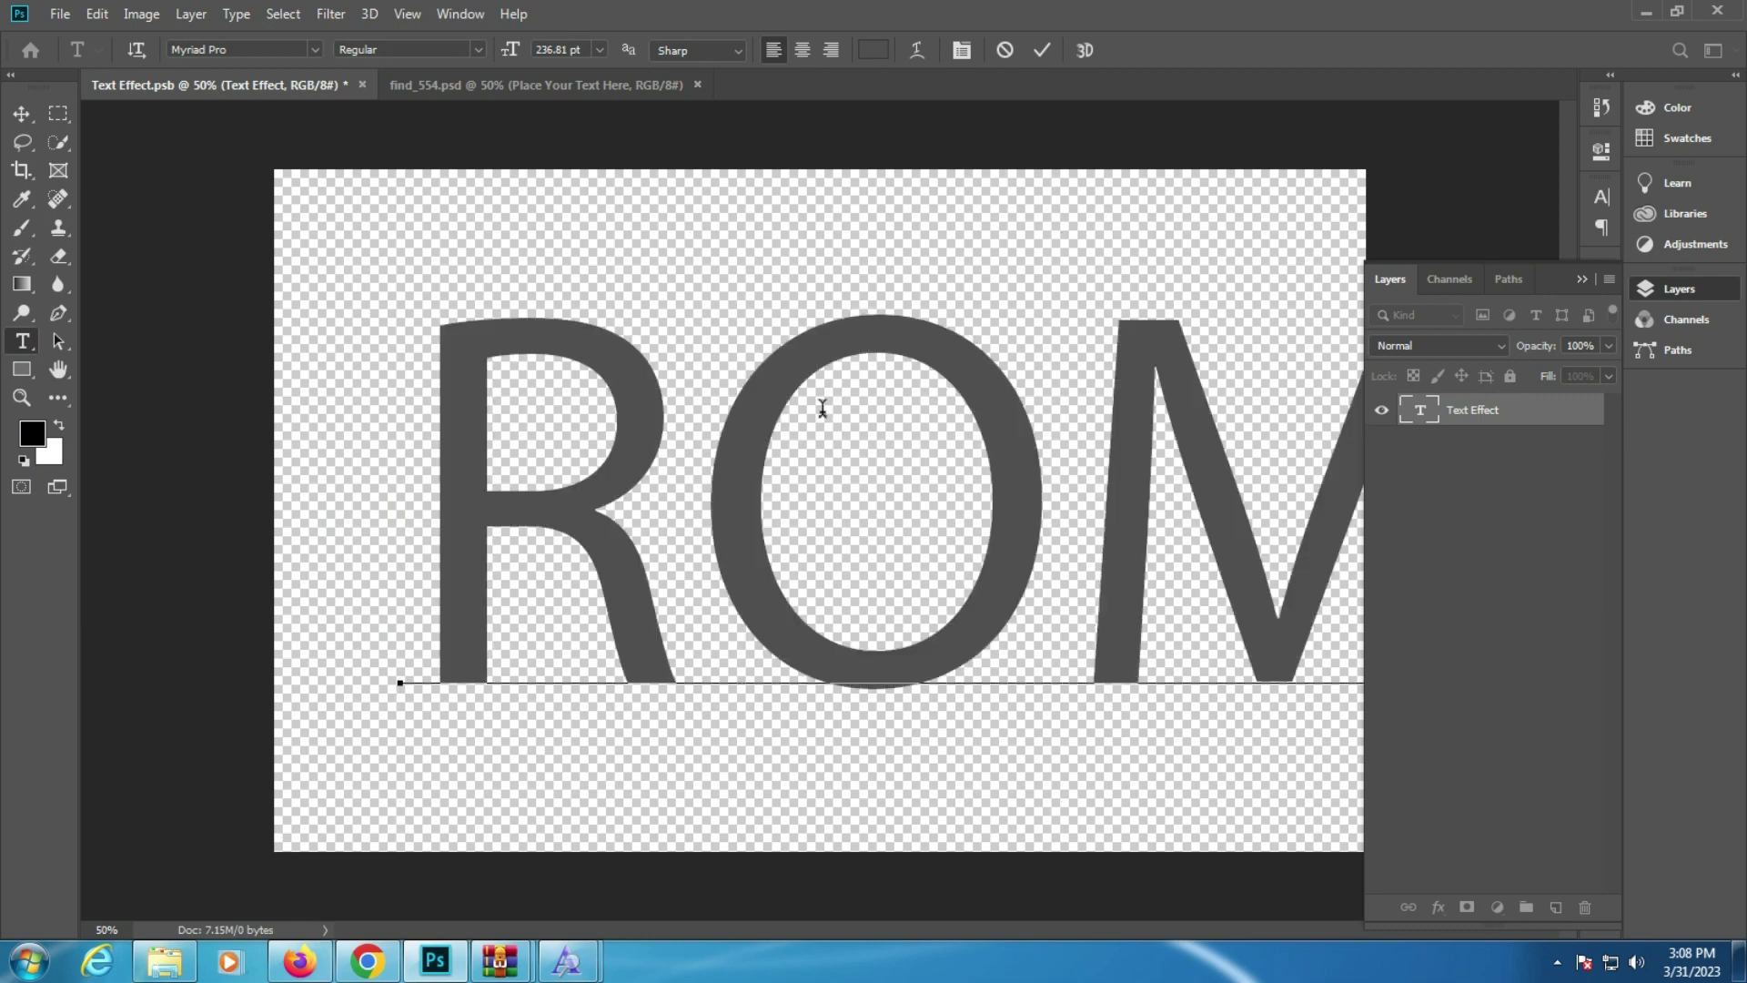
{"action": "key", "text": "ctrl+a"}
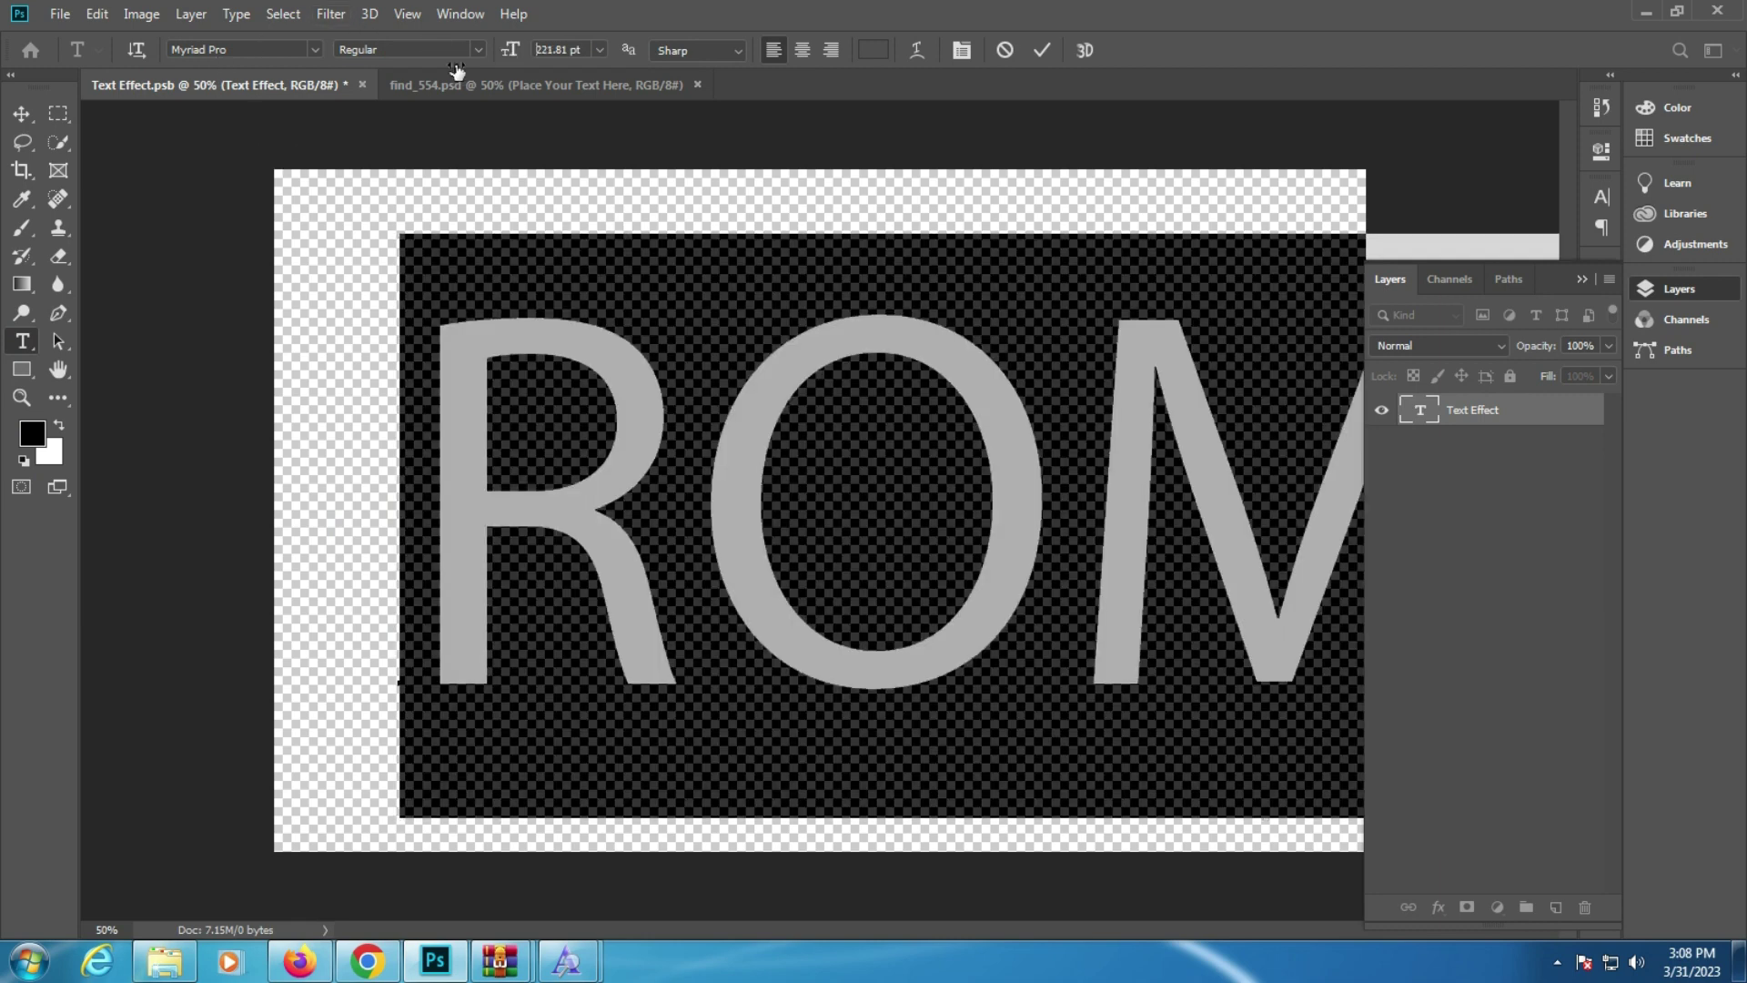
{"action": "type", "text": "EO"}
{"action": "key", "text": "ctrl+shift+period"}
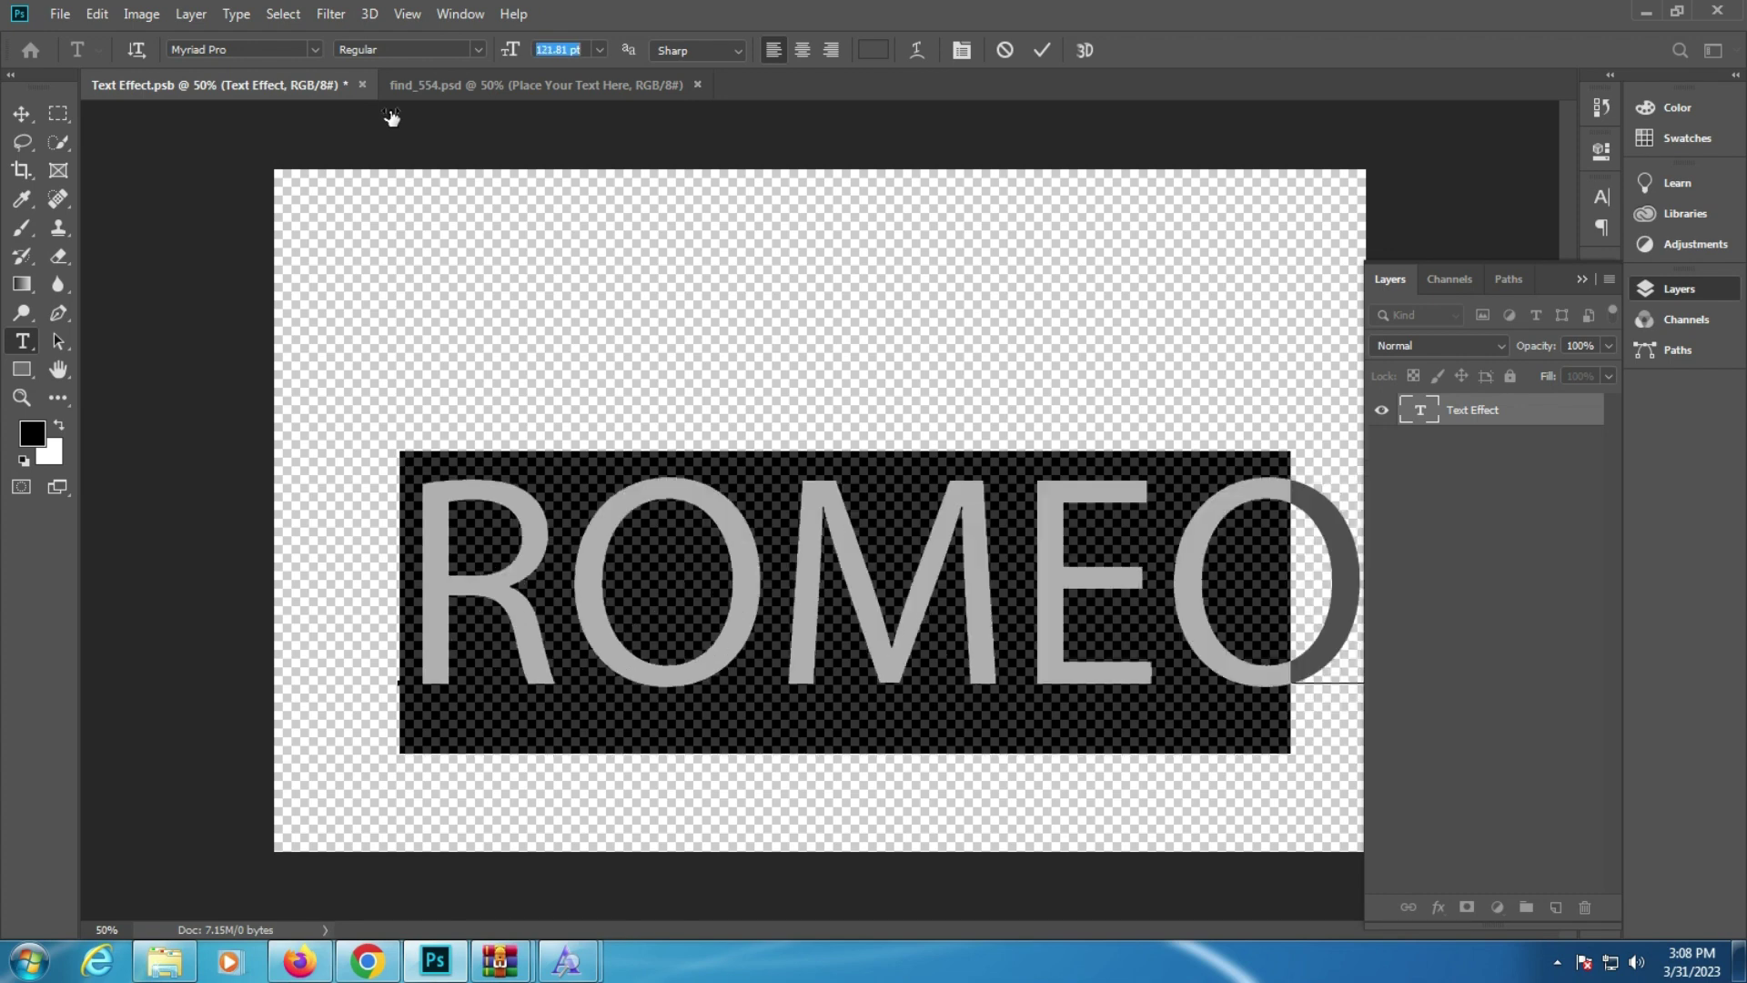
{"action": "left_click_drag", "start_coordinate": [615, 682], "coordinate": [787, 561]}
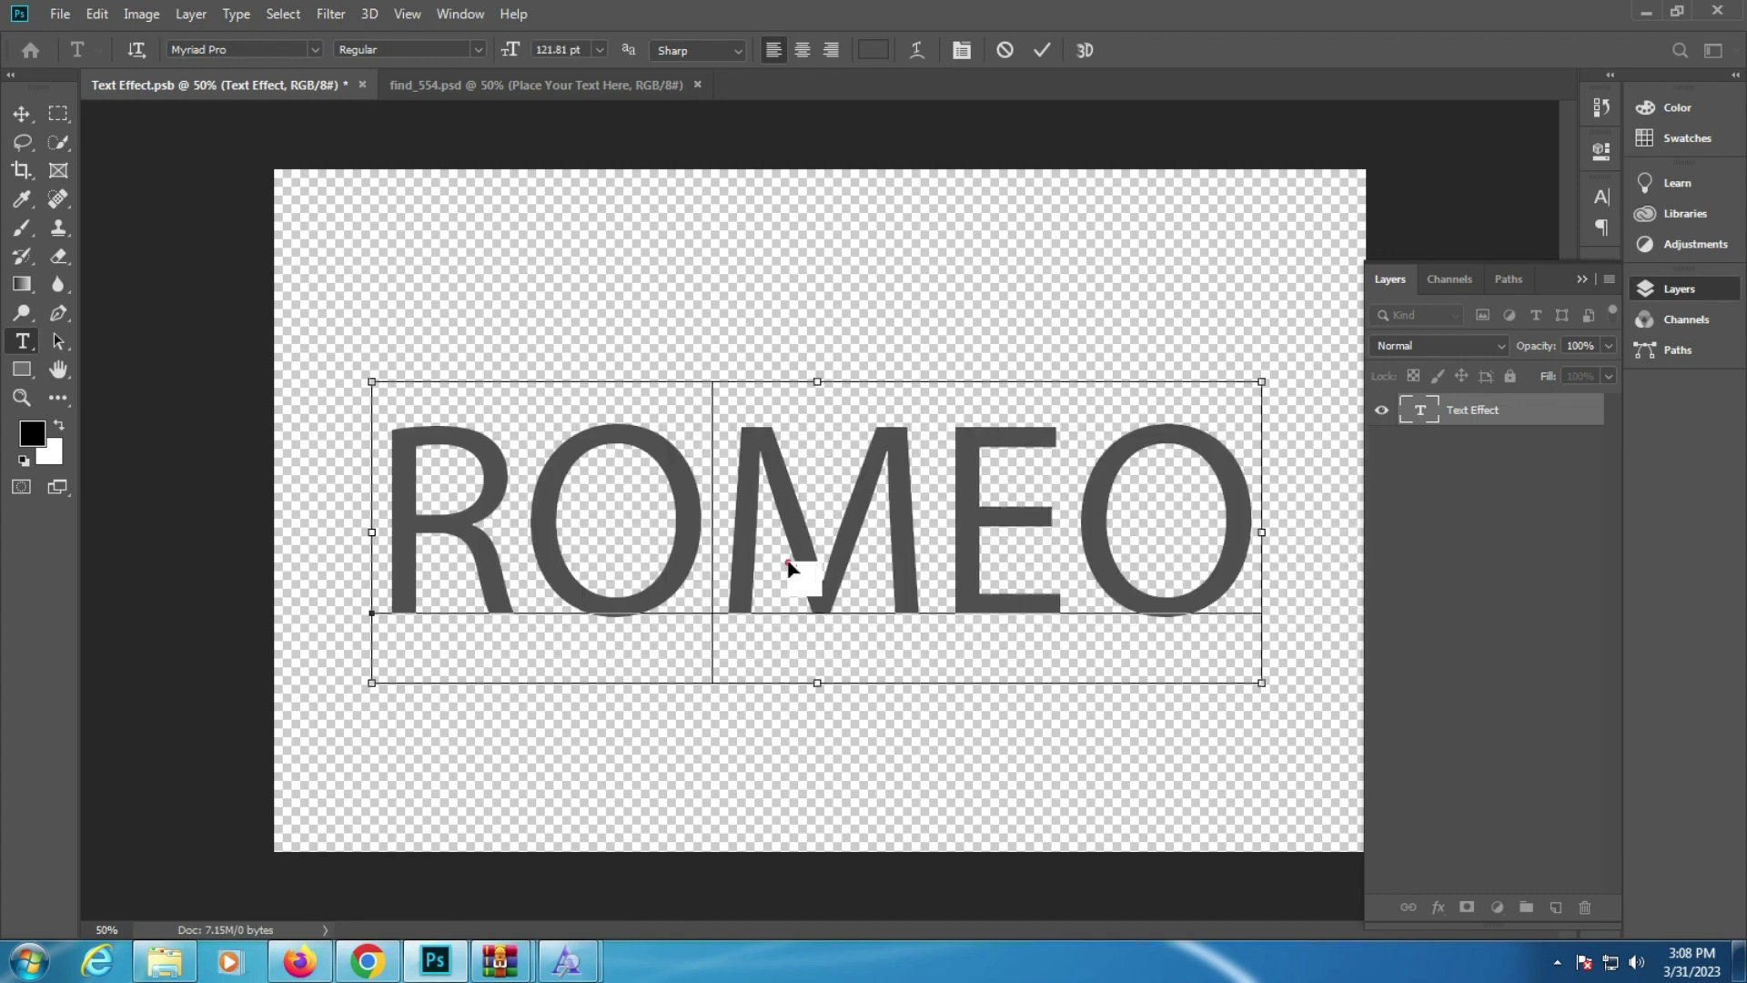
Step: Set ROMEO in Oswald Stencil Bold and centre it on the canvas
{"action": "key", "text": "Down"}
{"action": "key", "text": "Down"}
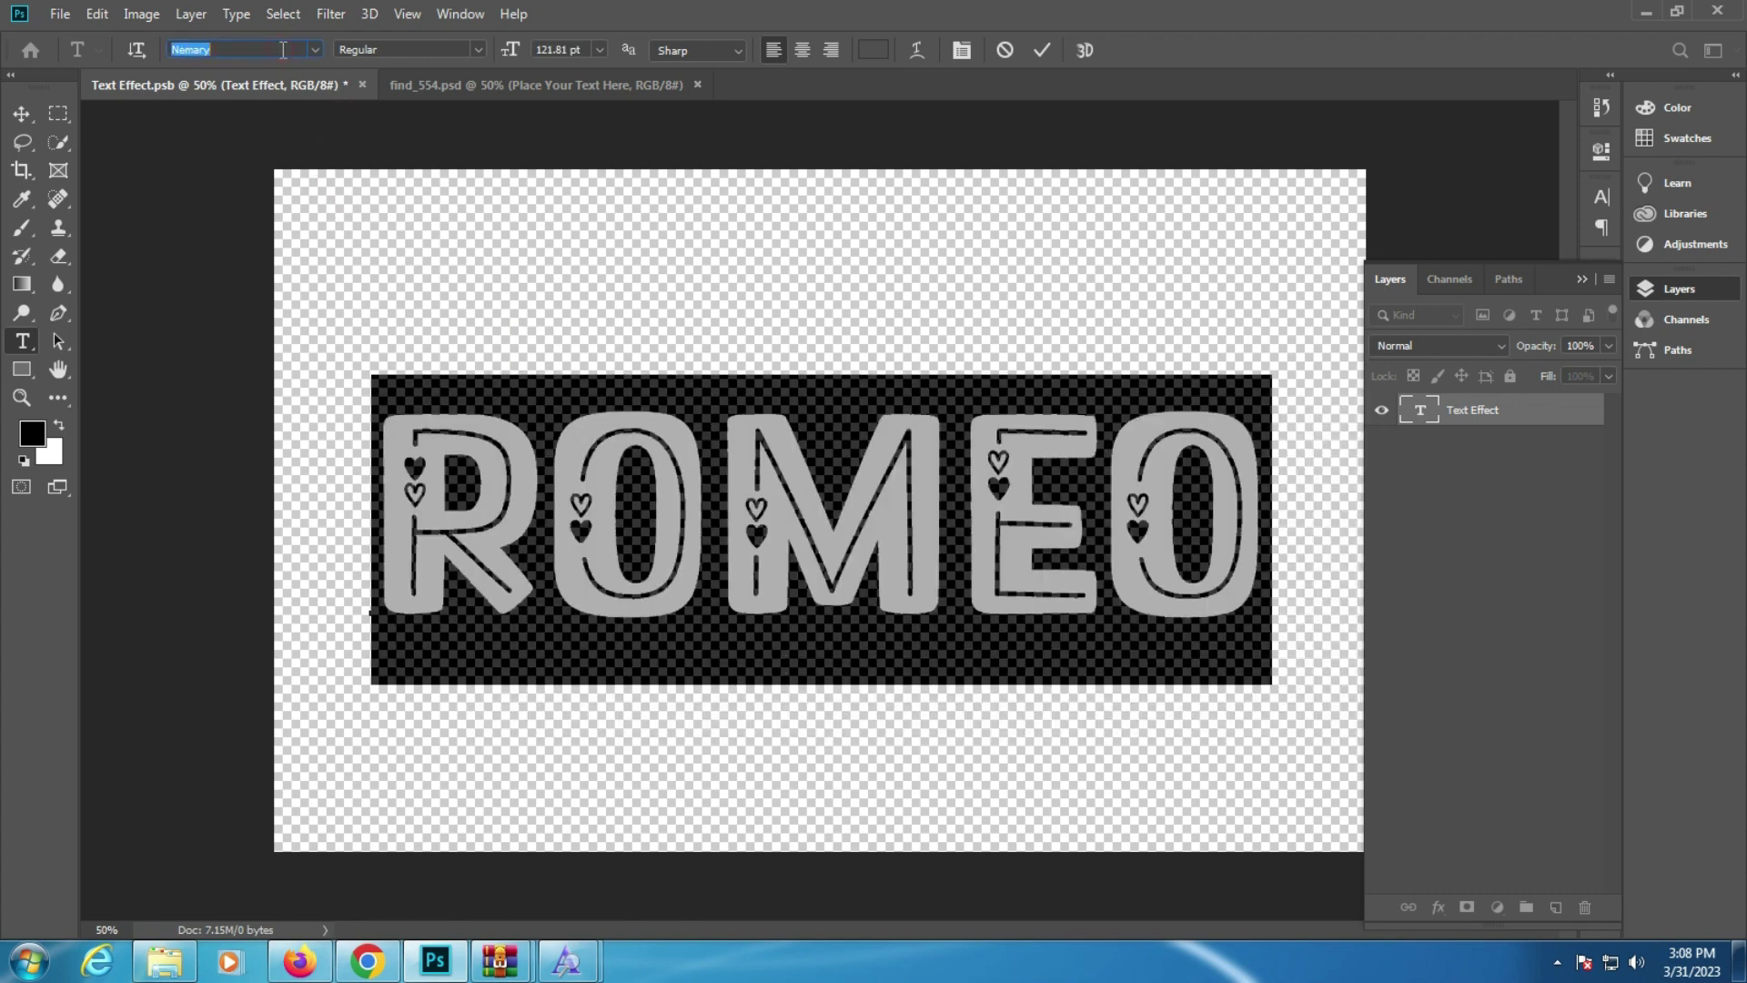
{"action": "key", "text": "Down"}
{"action": "key", "text": "Down"}
{"action": "key", "text": "Down"}
{"action": "key", "text": "Down"}
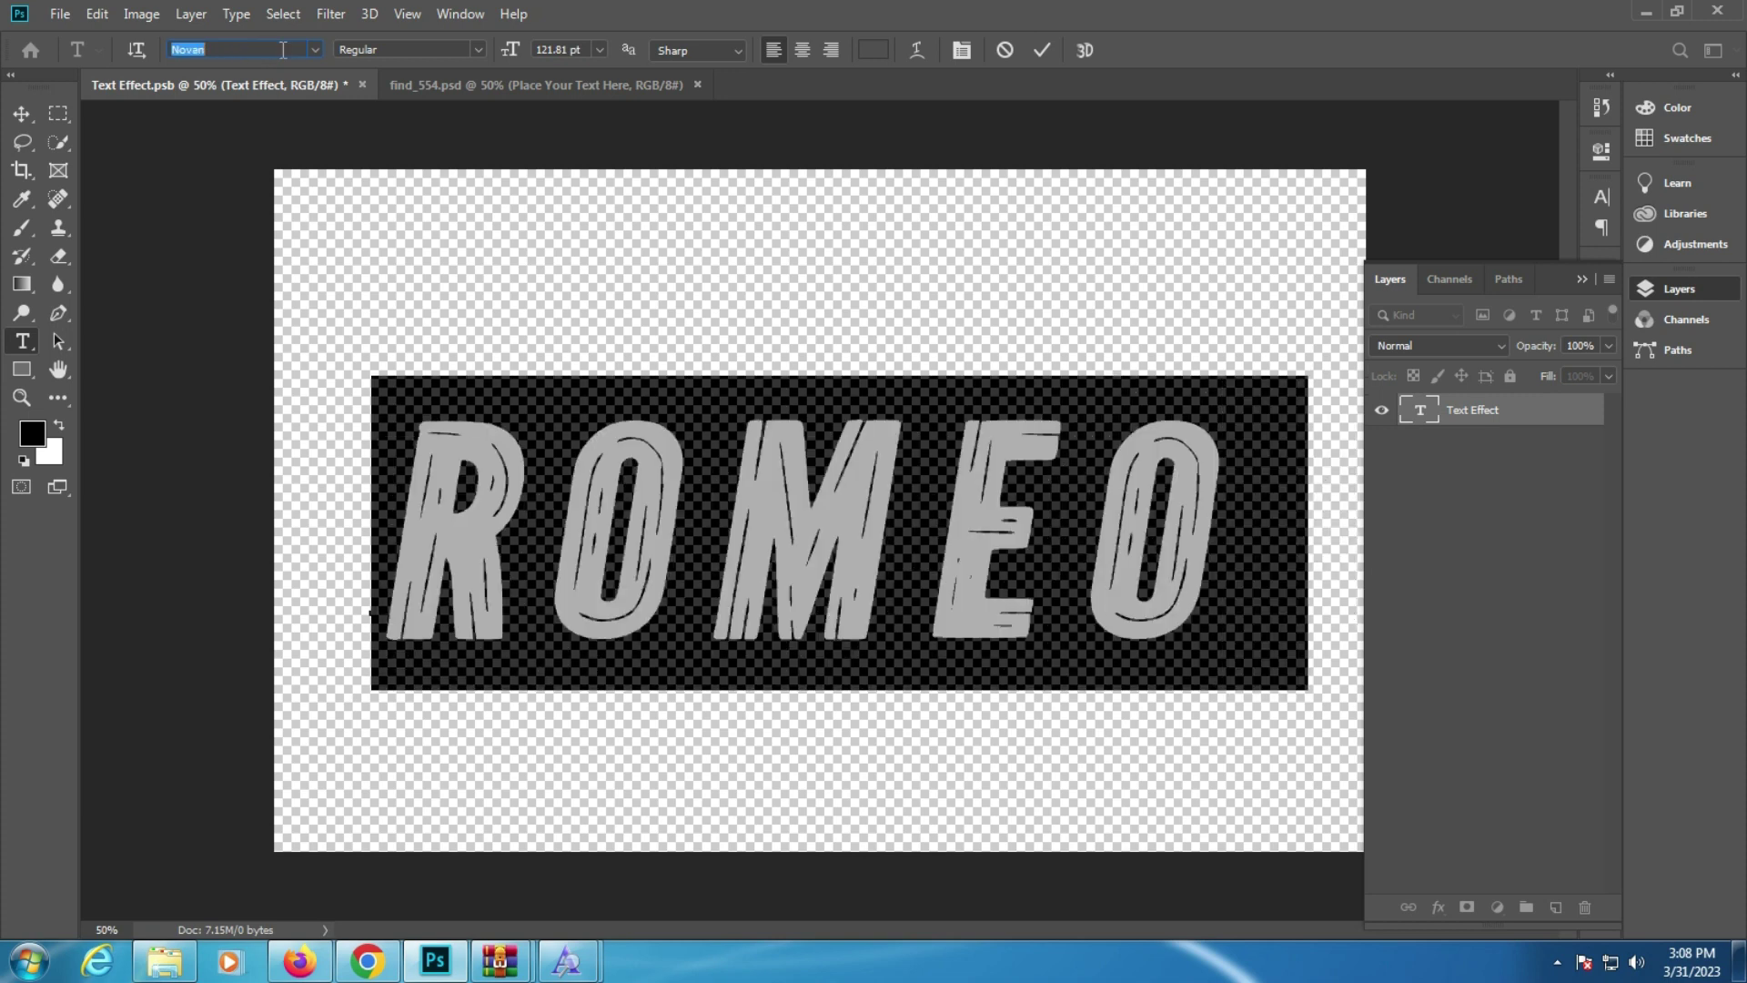
{"action": "key", "text": "Down"}
{"action": "key", "text": "Down"}
{"action": "key", "text": "Down"}
{"action": "key", "text": "Down"}
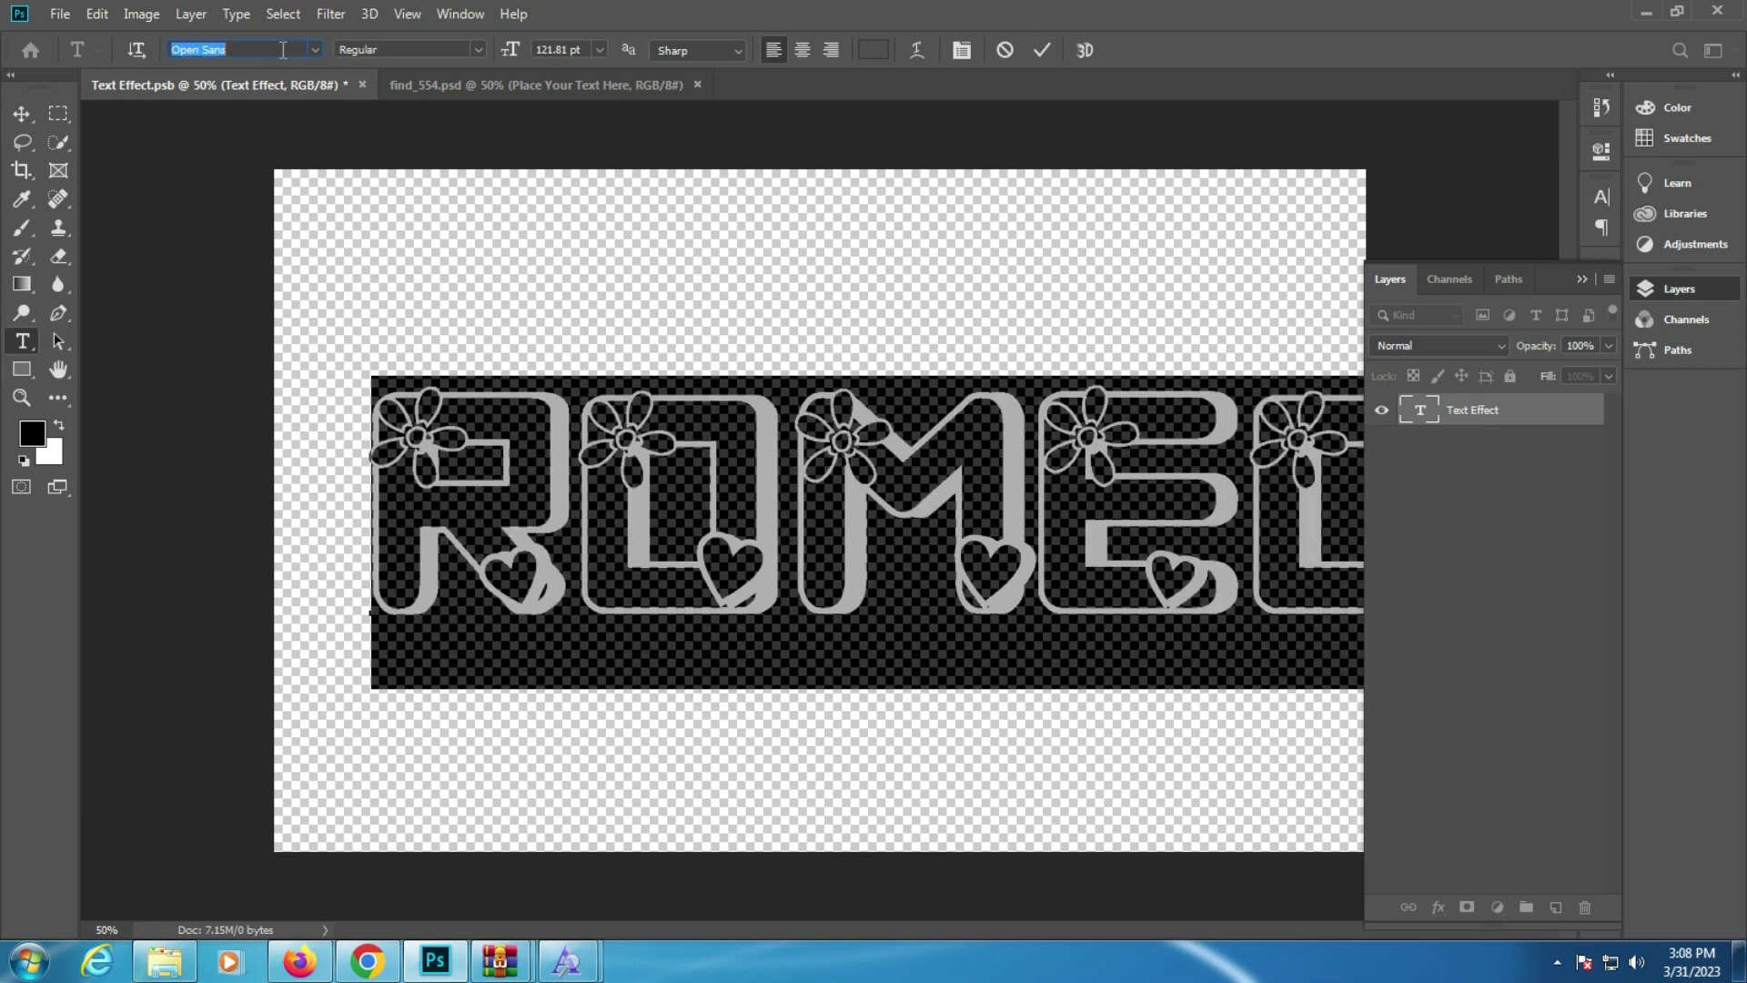
{"action": "key", "text": "Down"}
{"action": "key", "text": "Down"}
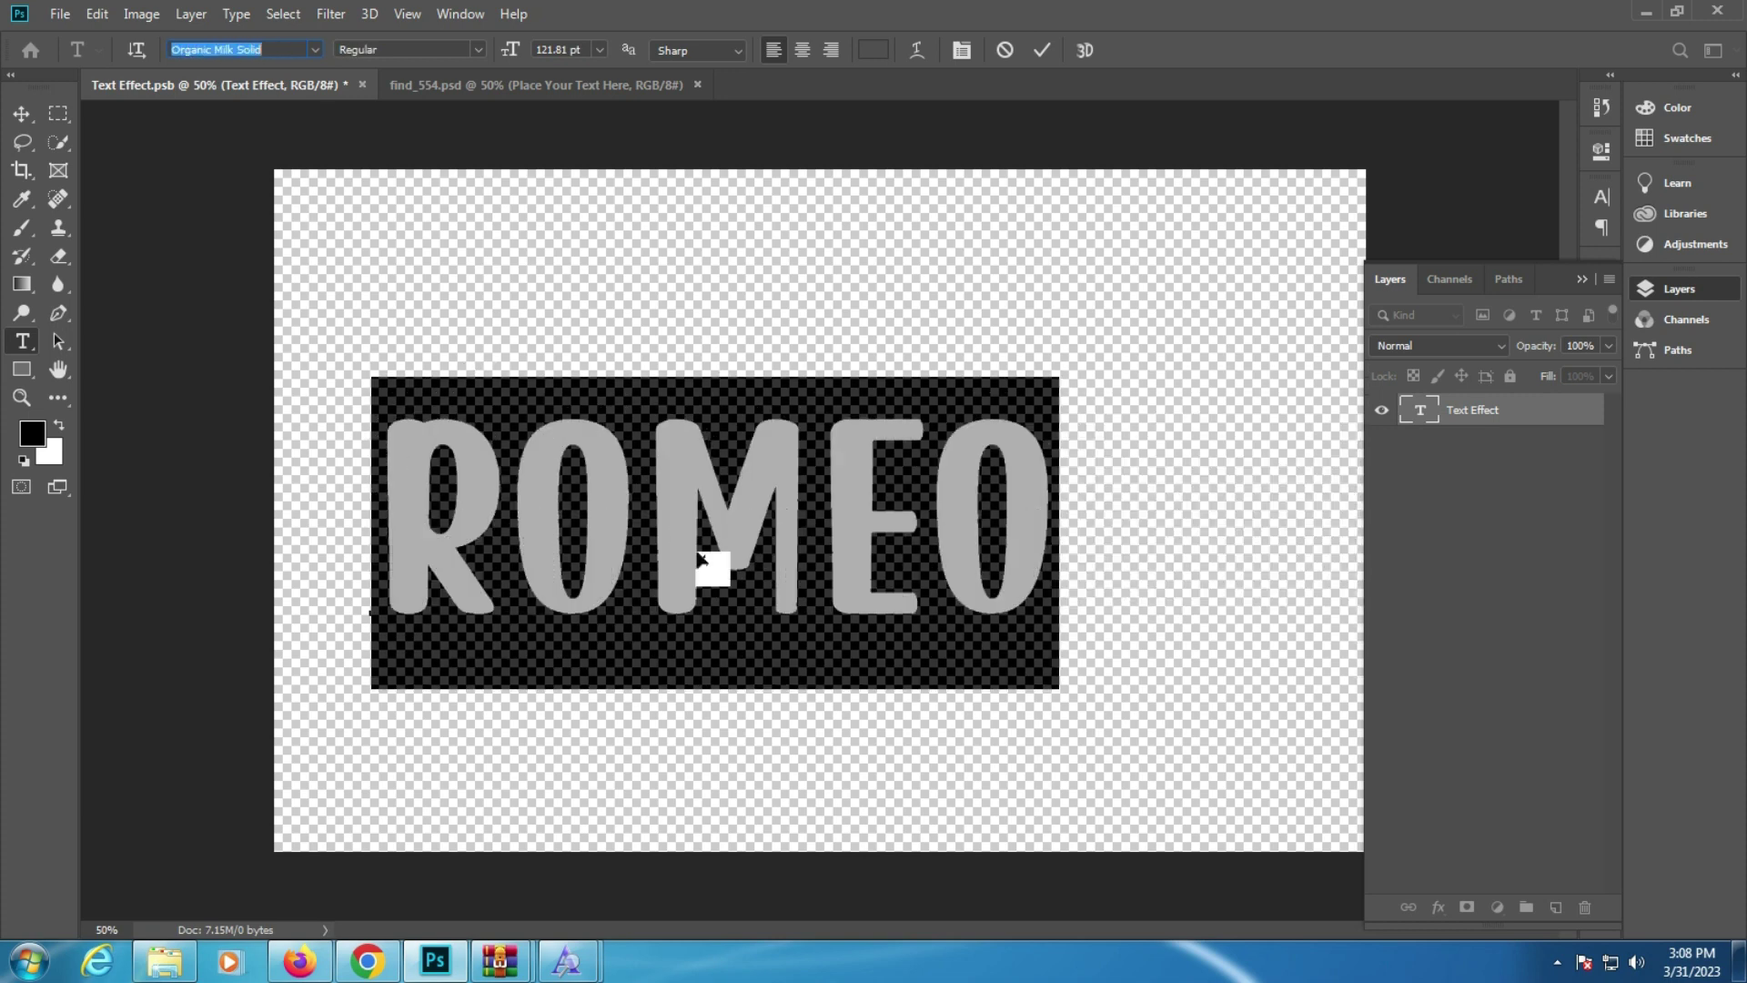
{"action": "key", "text": "Down"}
{"action": "key", "text": "Down"}
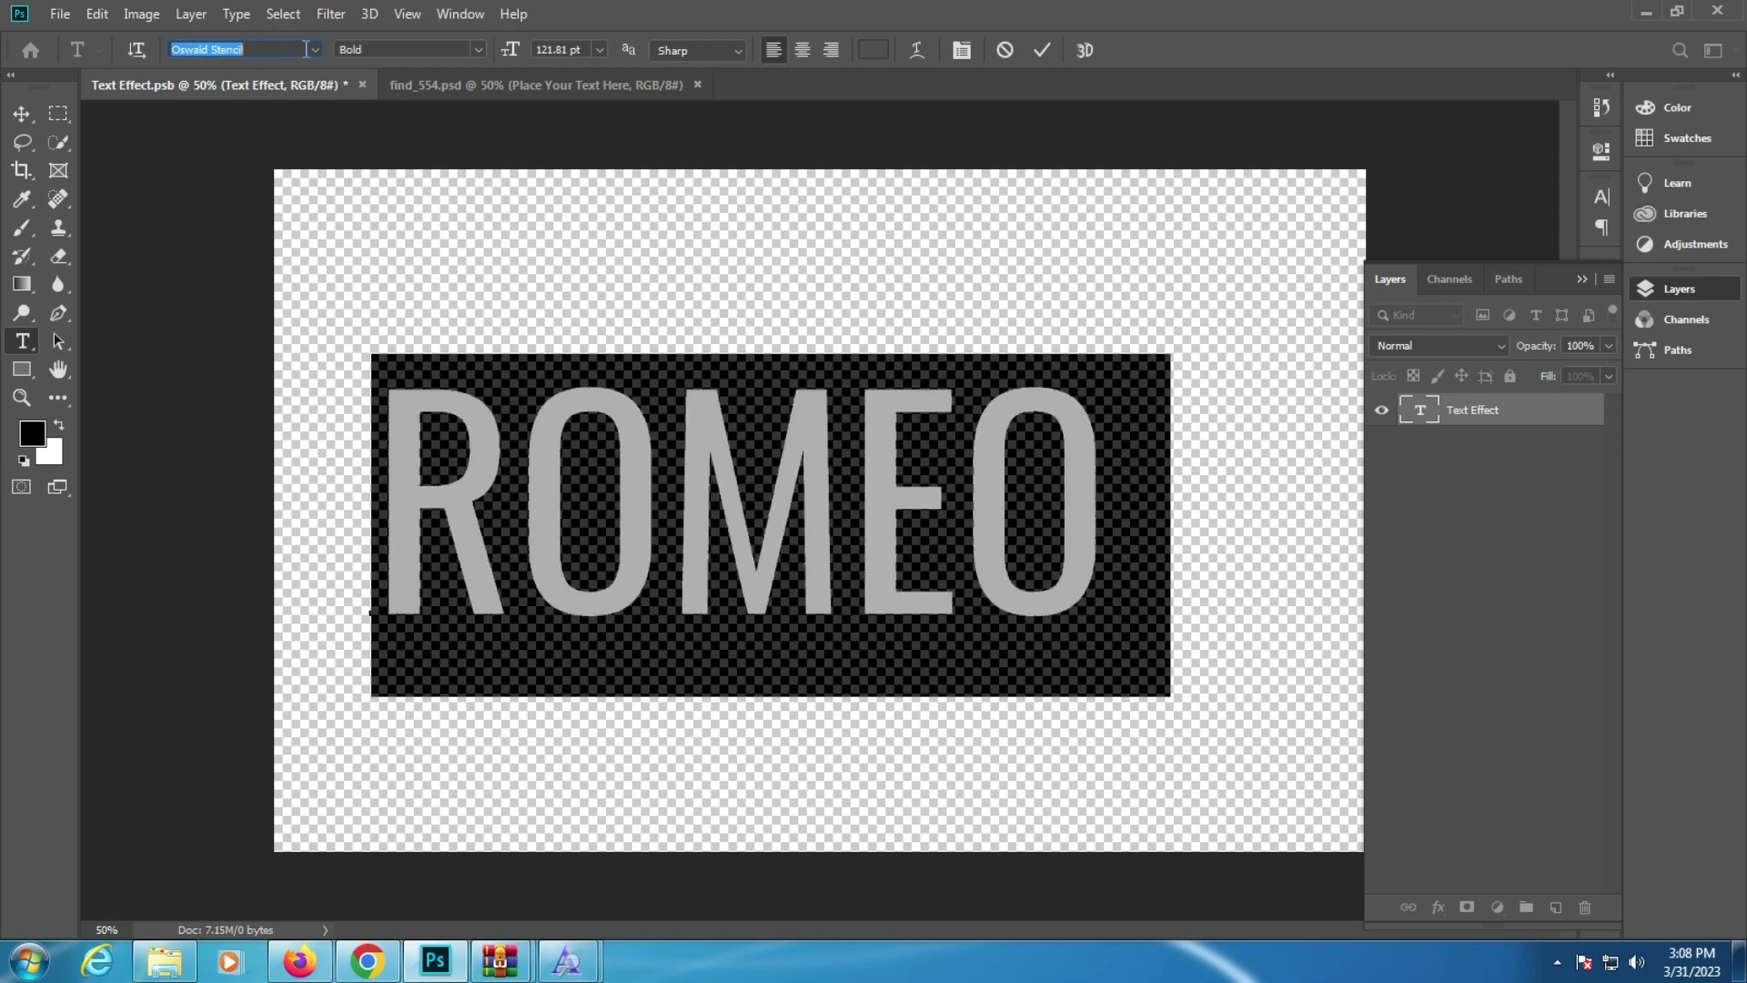
{"action": "key", "text": "Down"}
{"action": "key", "text": "Down"}
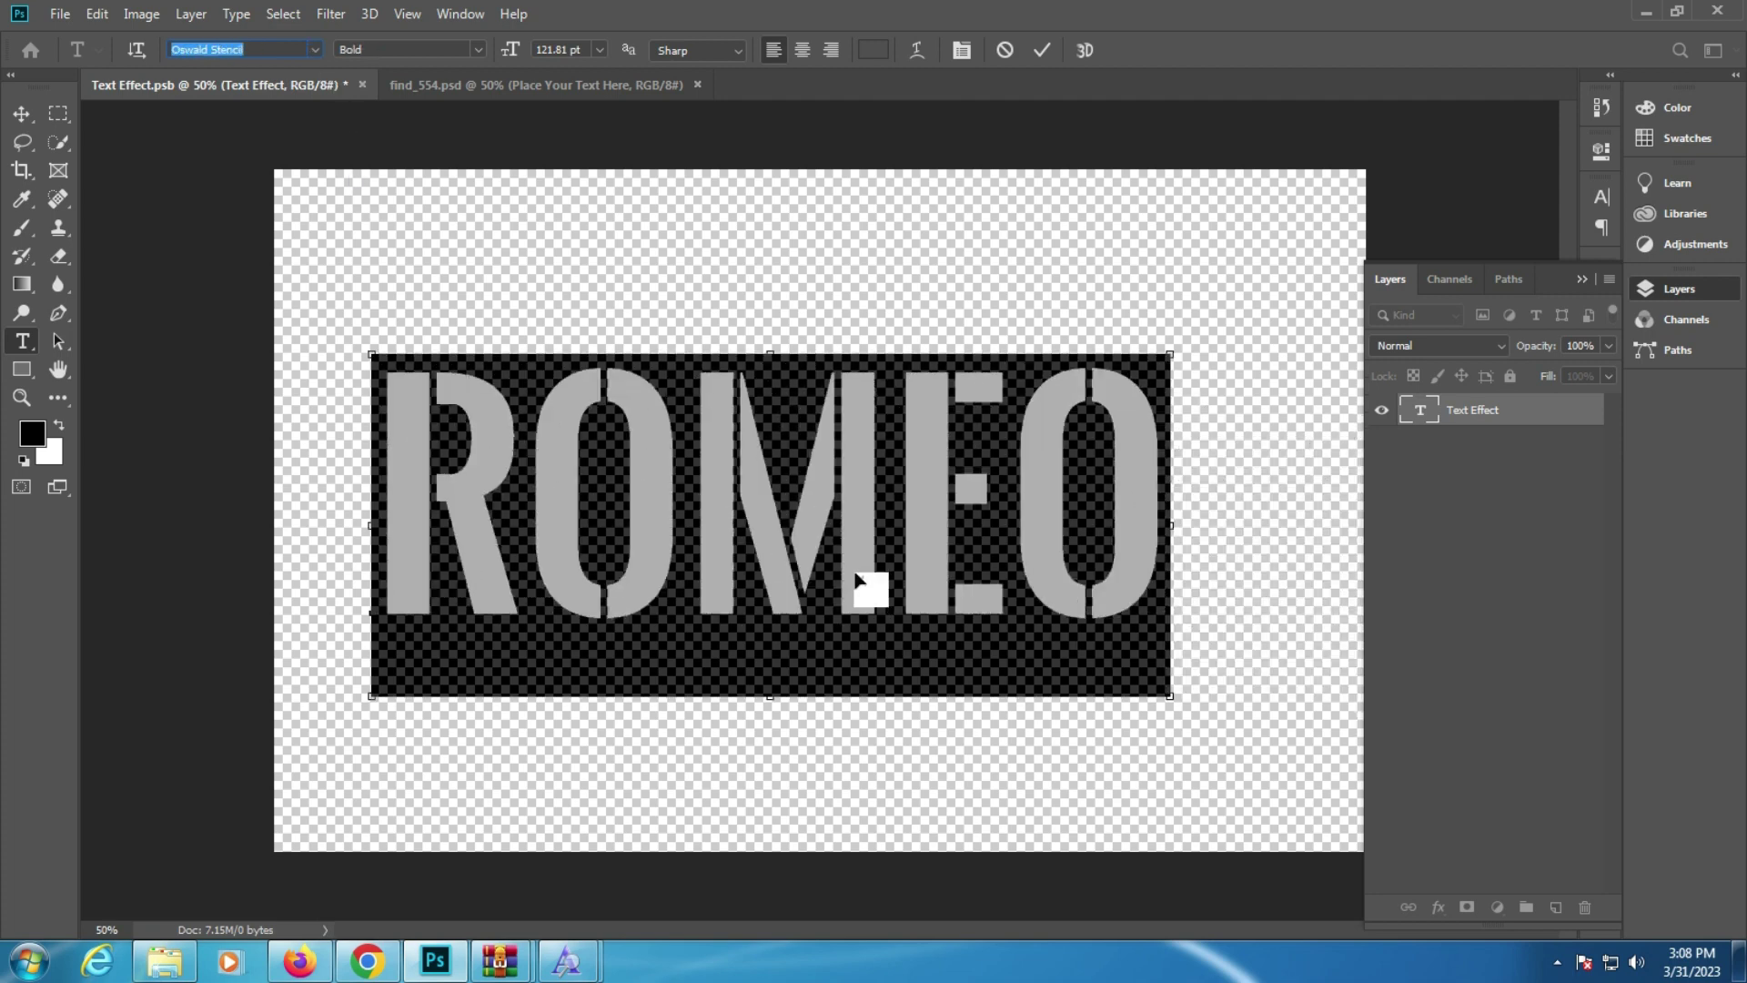
{"action": "mouse_move", "coordinate": [868, 585]}
{"action": "left_mouse_down"}
{"action": "mouse_move", "coordinate": [927, 602]}
{"action": "mouse_move", "coordinate": [897, 604]}
{"action": "left_mouse_up"}
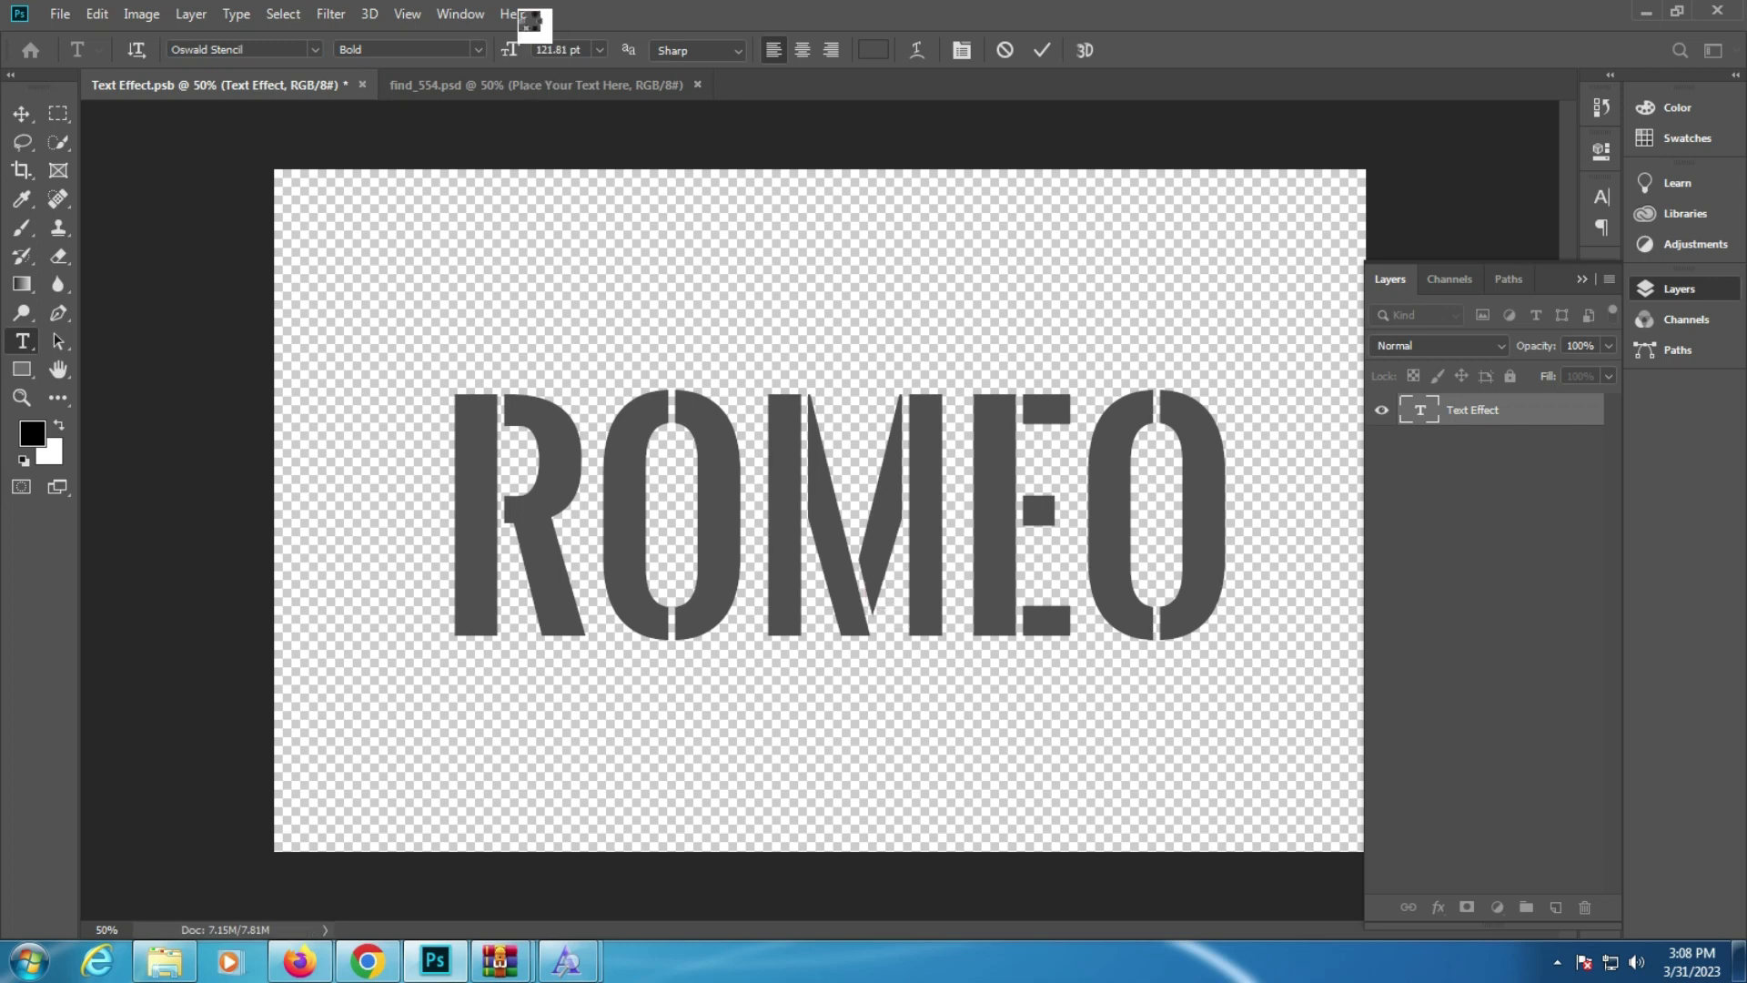
Step: Check the ROMEO result on find_554 and fit the mockup on screen
{"action": "left_click", "coordinate": [512, 89]}
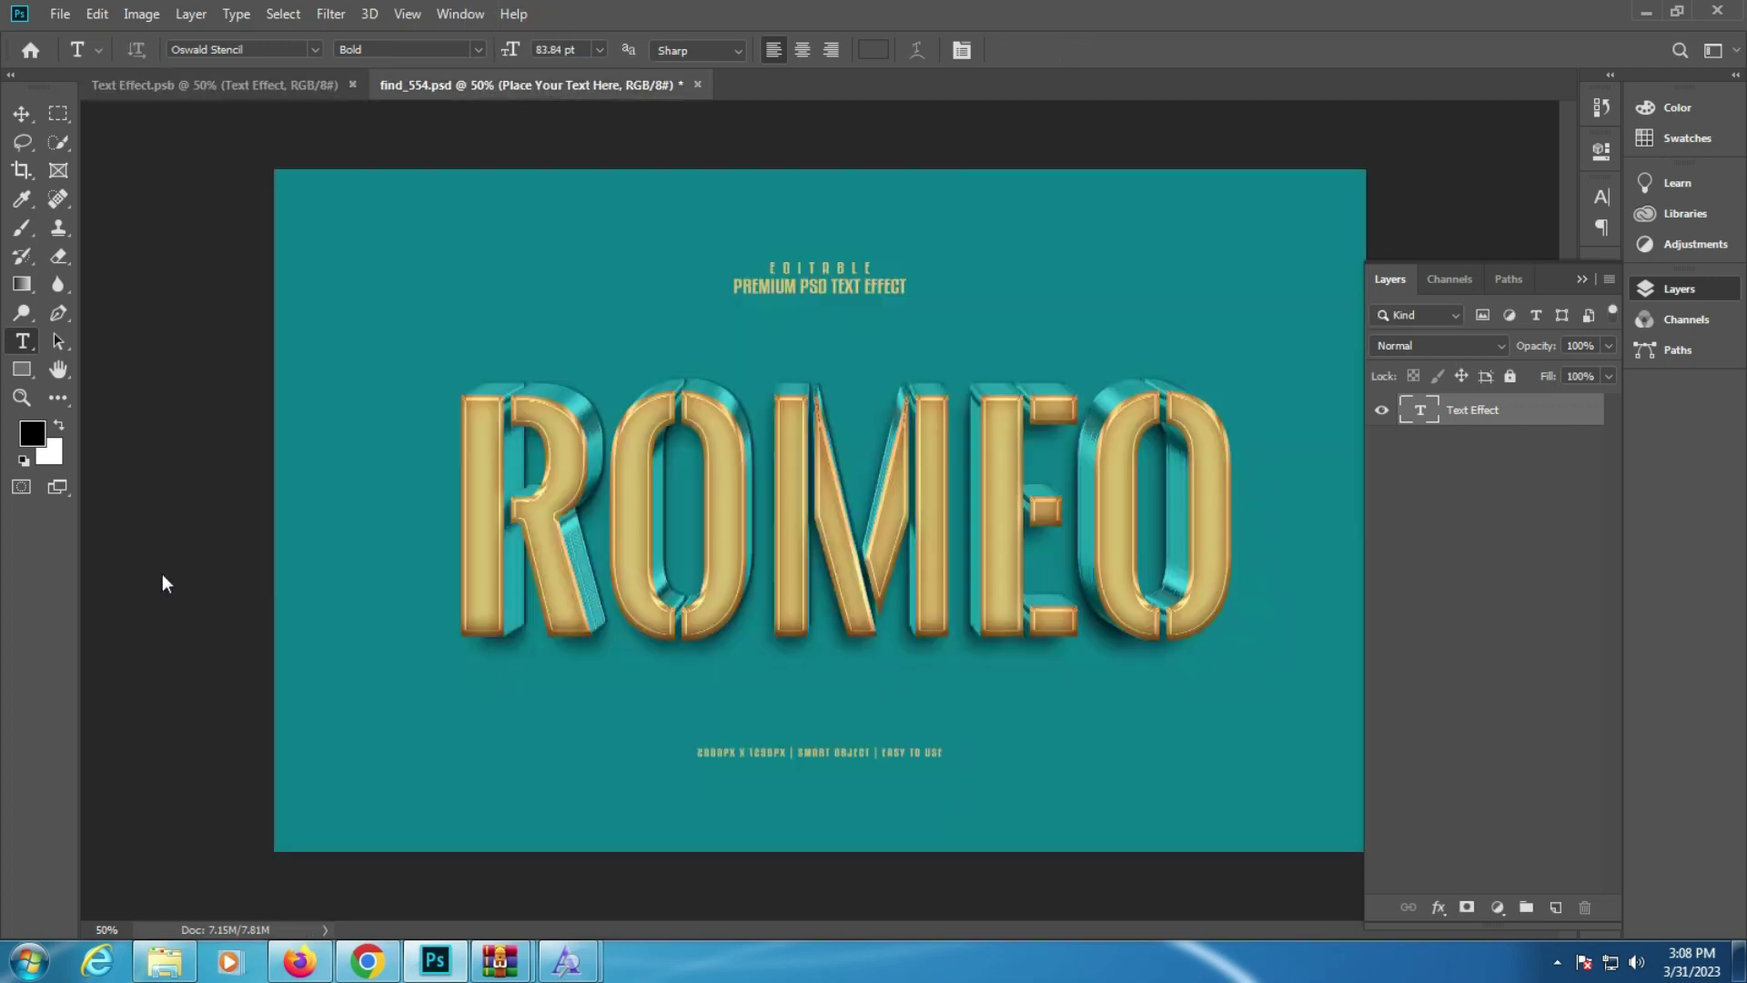
{"action": "left_click", "coordinate": [22, 397]}
{"action": "left_click", "coordinate": [925, 515]}
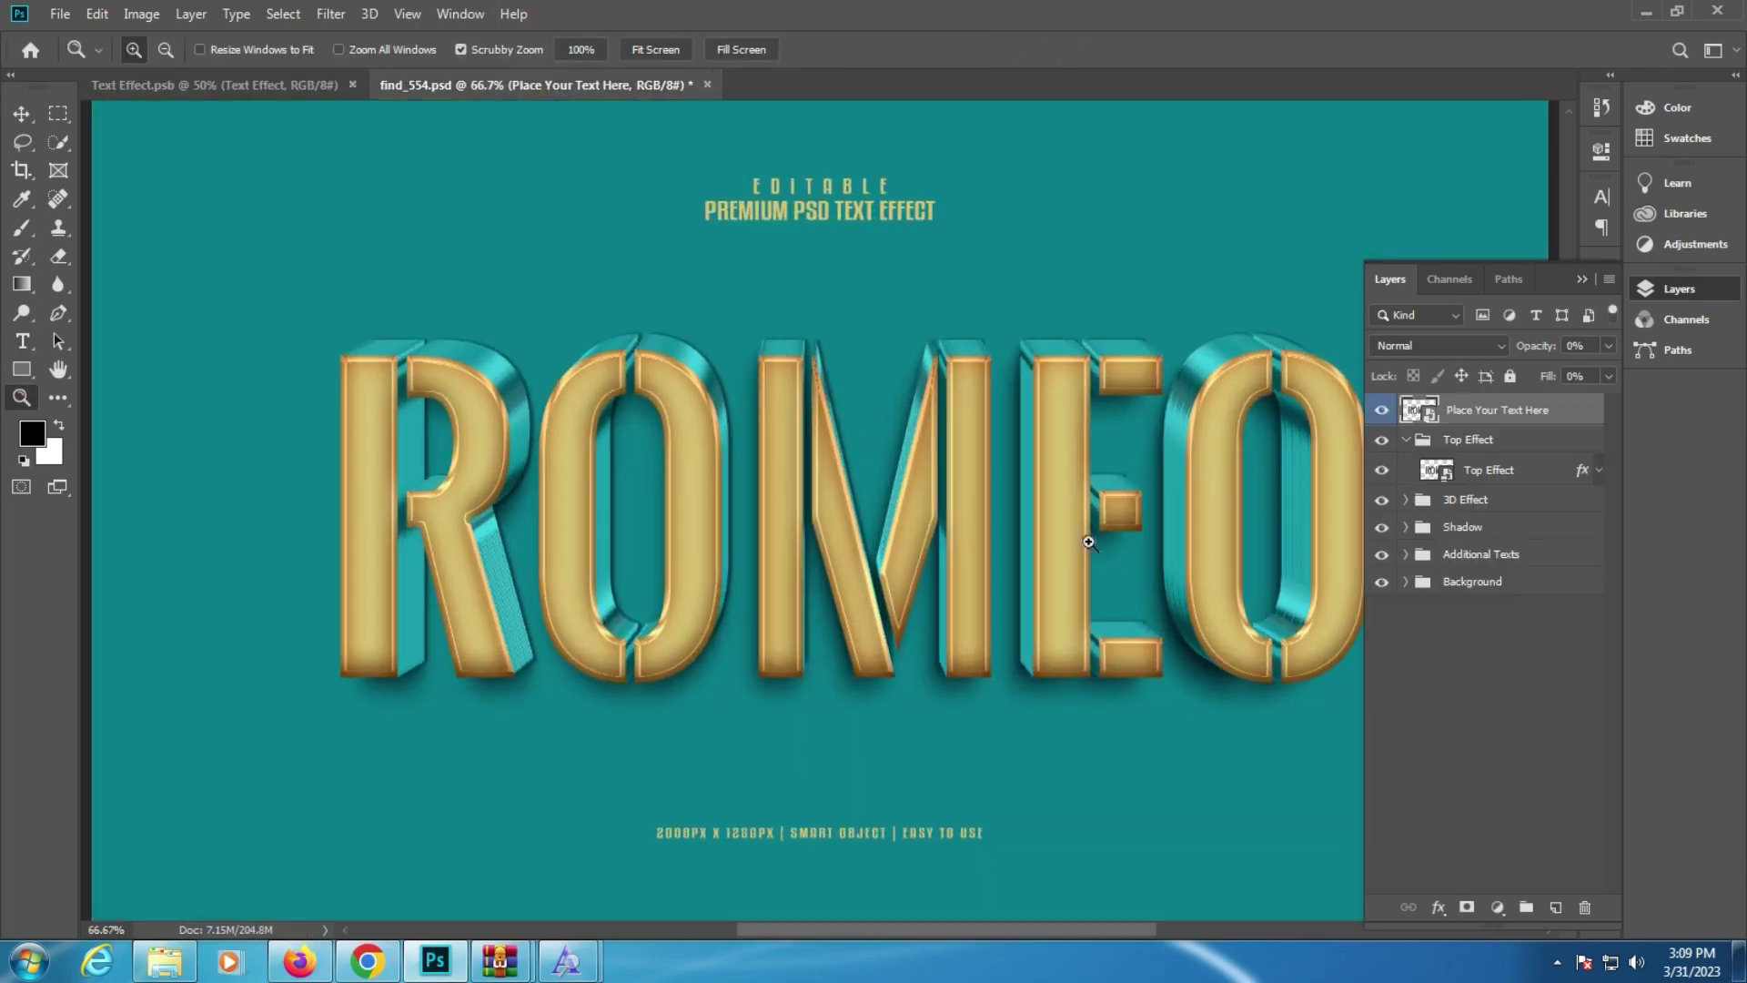
{"action": "right_click", "coordinate": [644, 411]}
{"action": "left_click", "coordinate": [674, 419]}
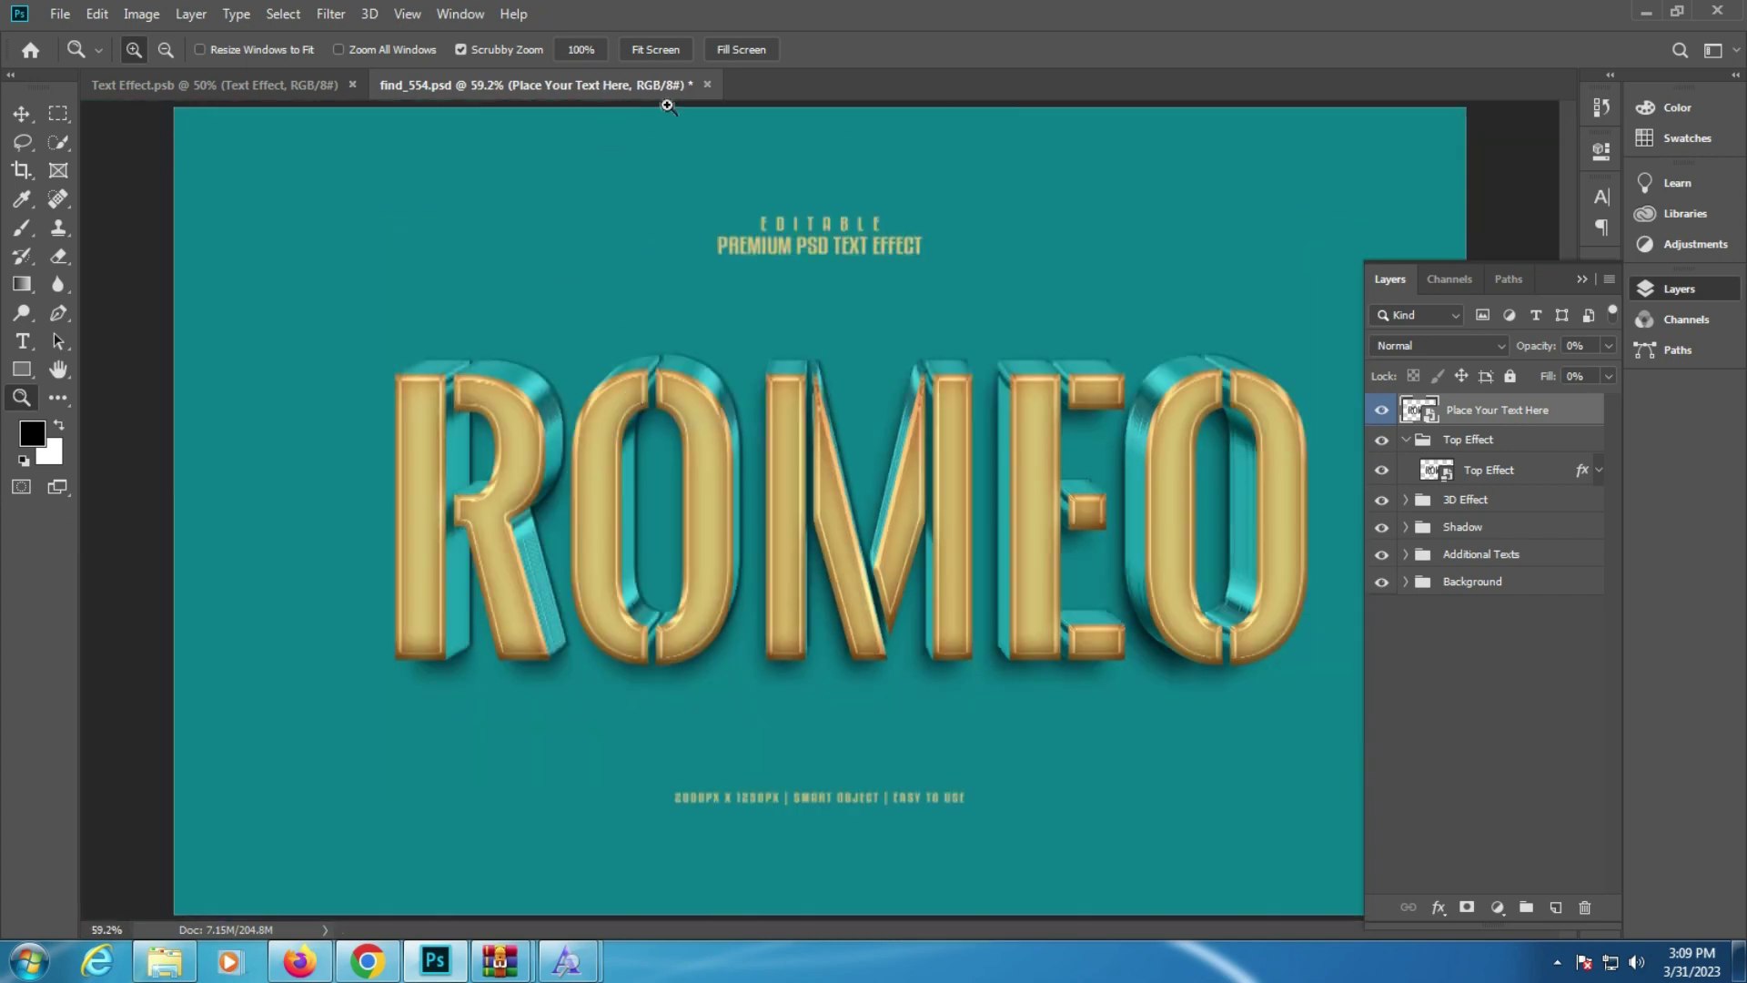
Step: Close find_554 without saving and open hall_3d_editable_text_effect.psd
{"action": "left_click", "coordinate": [708, 85]}
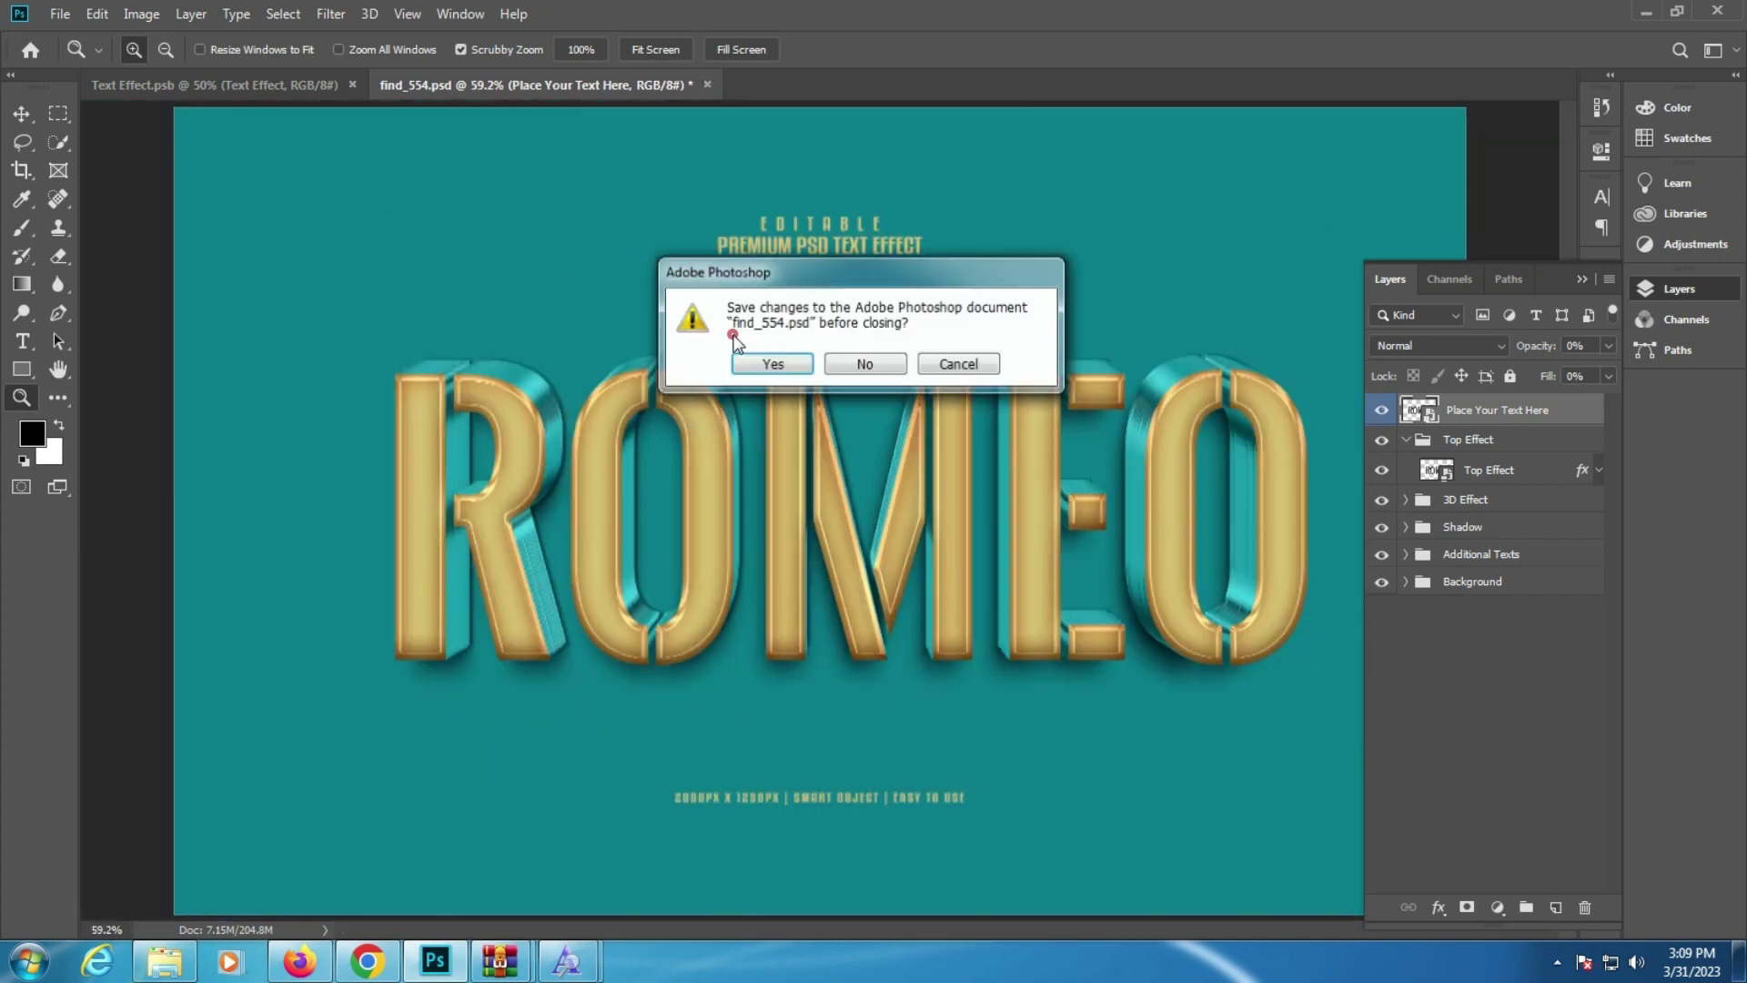
{"action": "left_click", "coordinate": [865, 364]}
{"action": "left_click", "coordinate": [182, 960]}
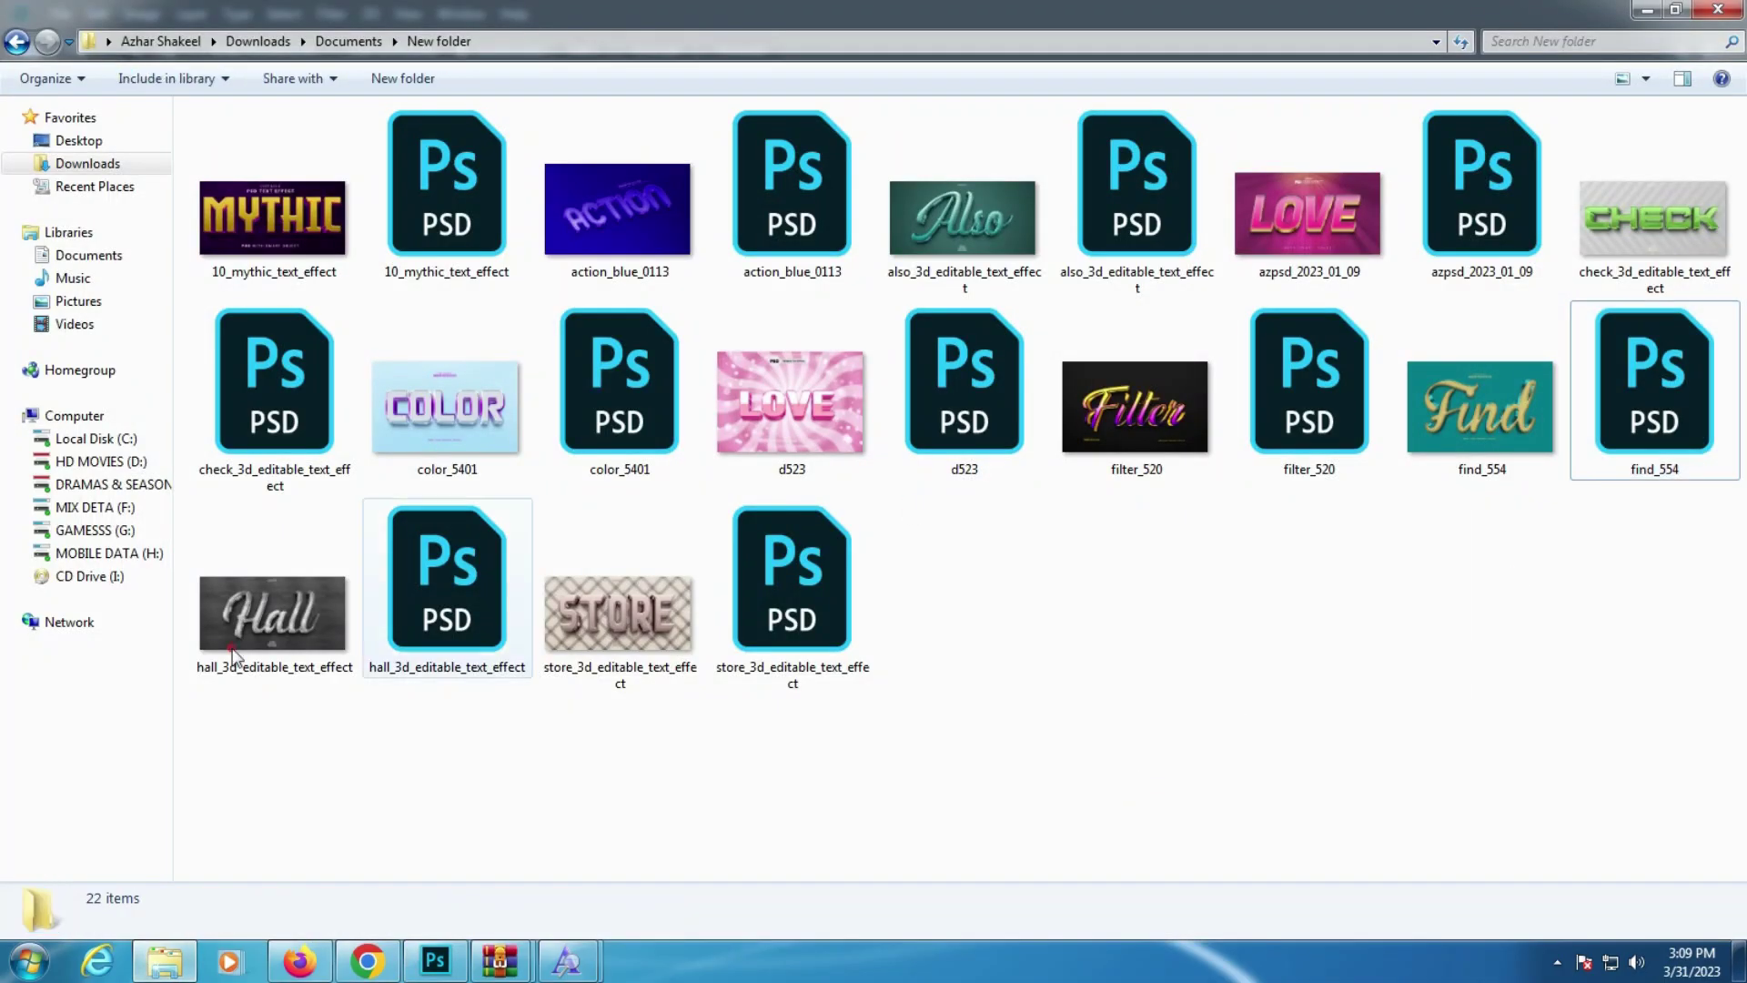
{"action": "double_click", "coordinate": [472, 617]}
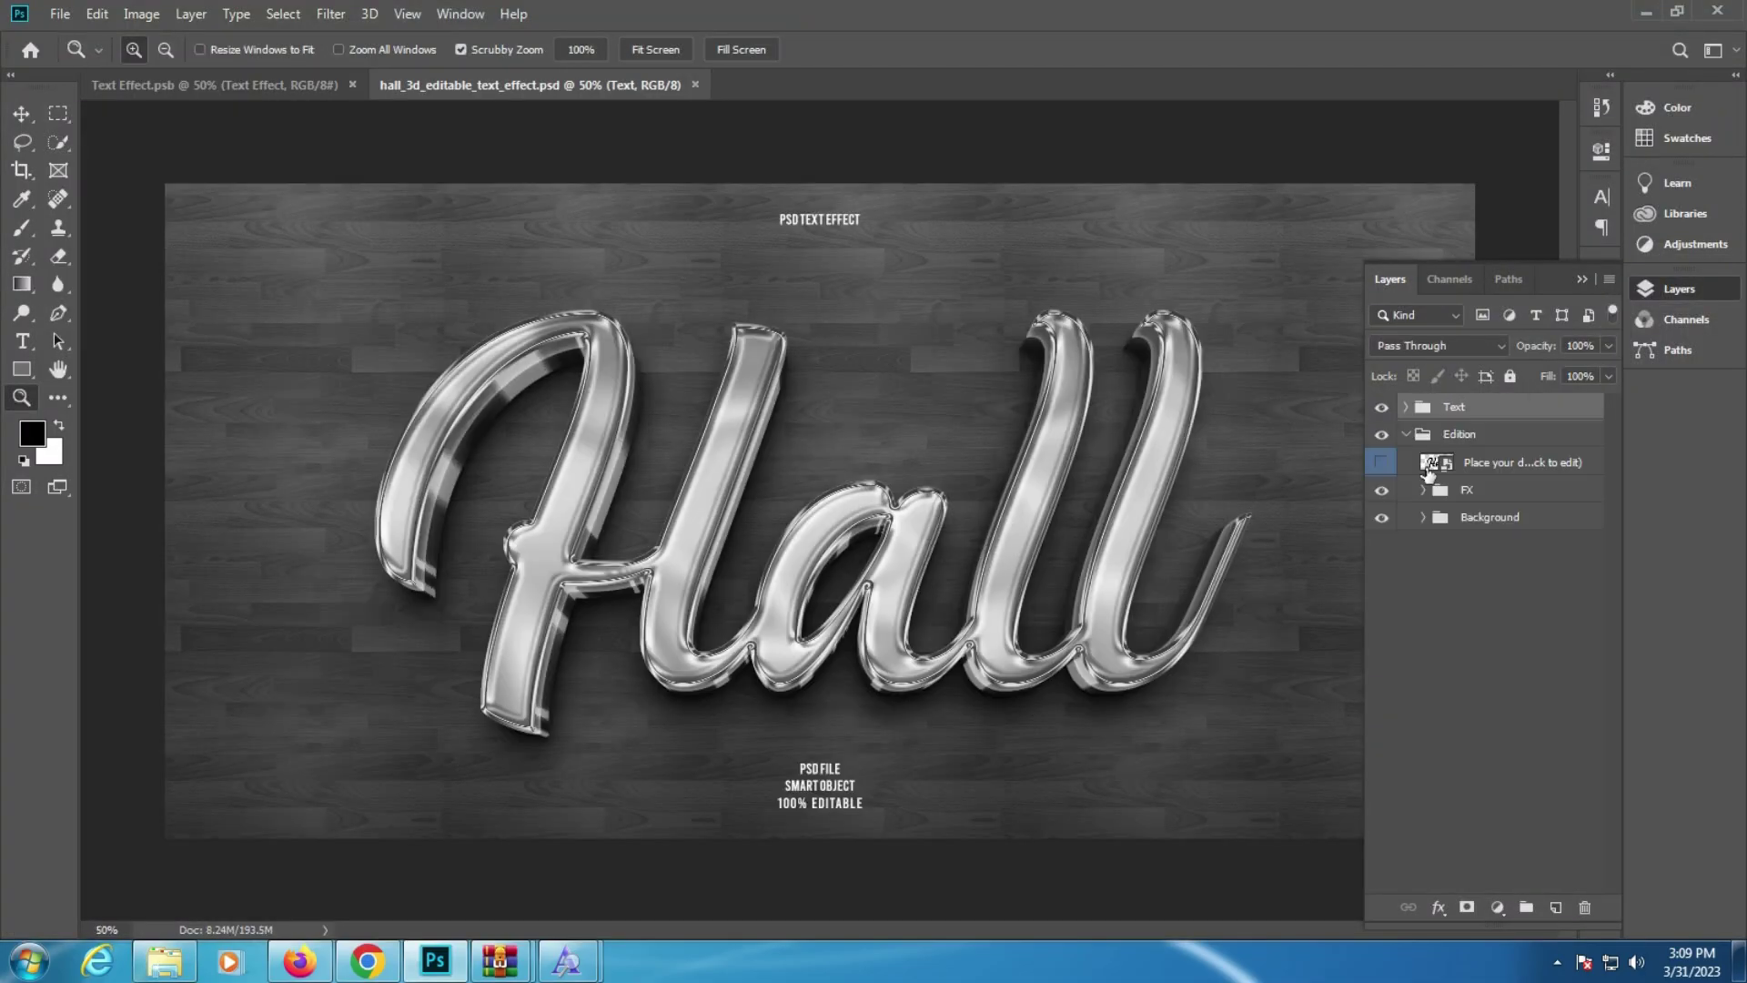
Step: Replace Hall with Shakeel in the smart object, shrinking it slightly to fit
{"action": "double_click", "coordinate": [1447, 466]}
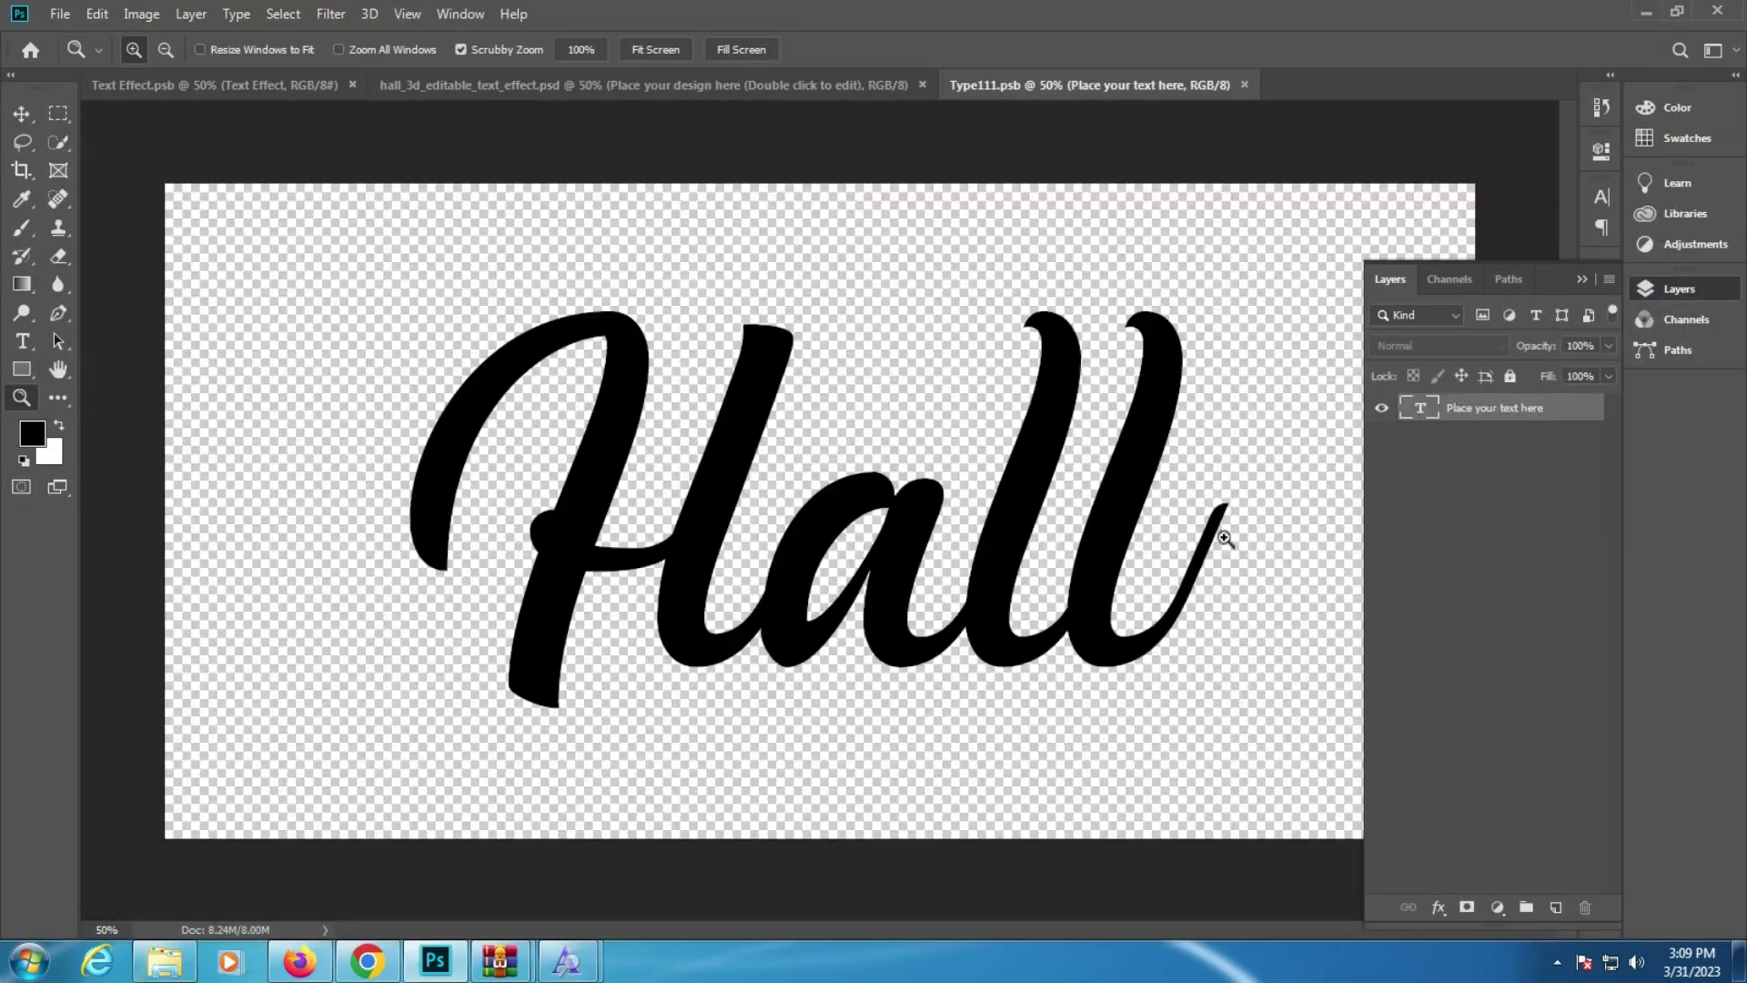
{"action": "left_click", "coordinate": [23, 342]}
{"action": "double_click", "coordinate": [758, 512]}
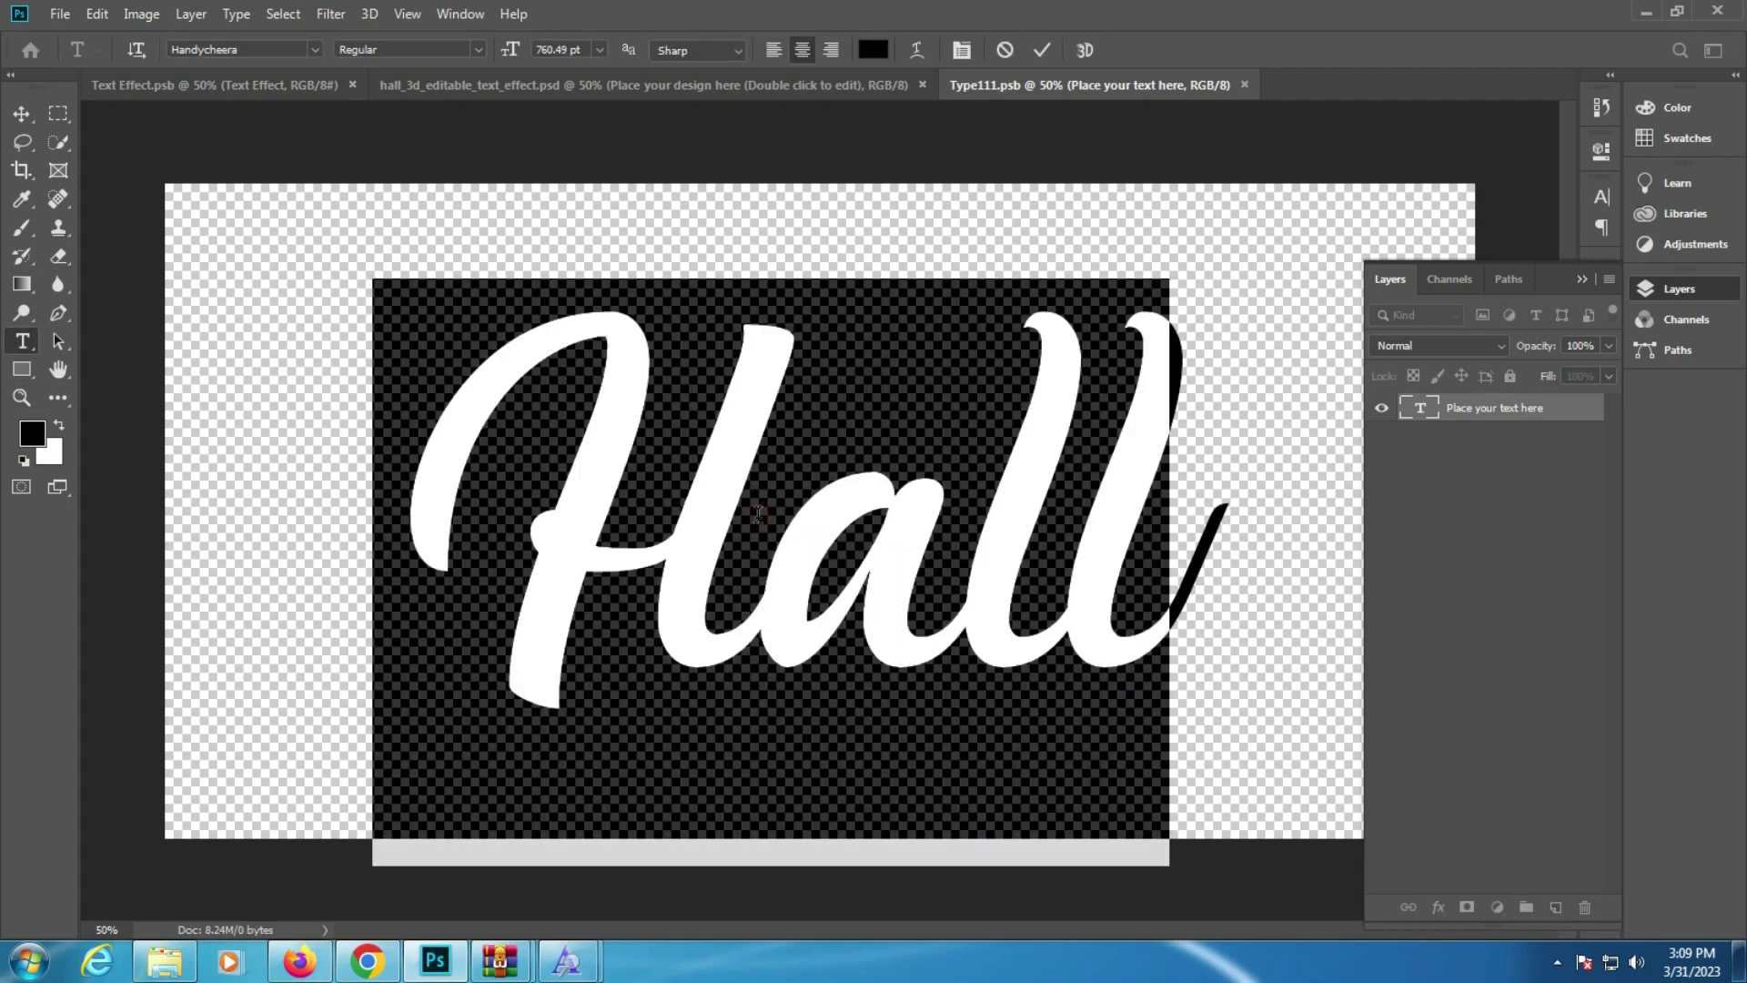
{"action": "type", "text": "Shakeel"}
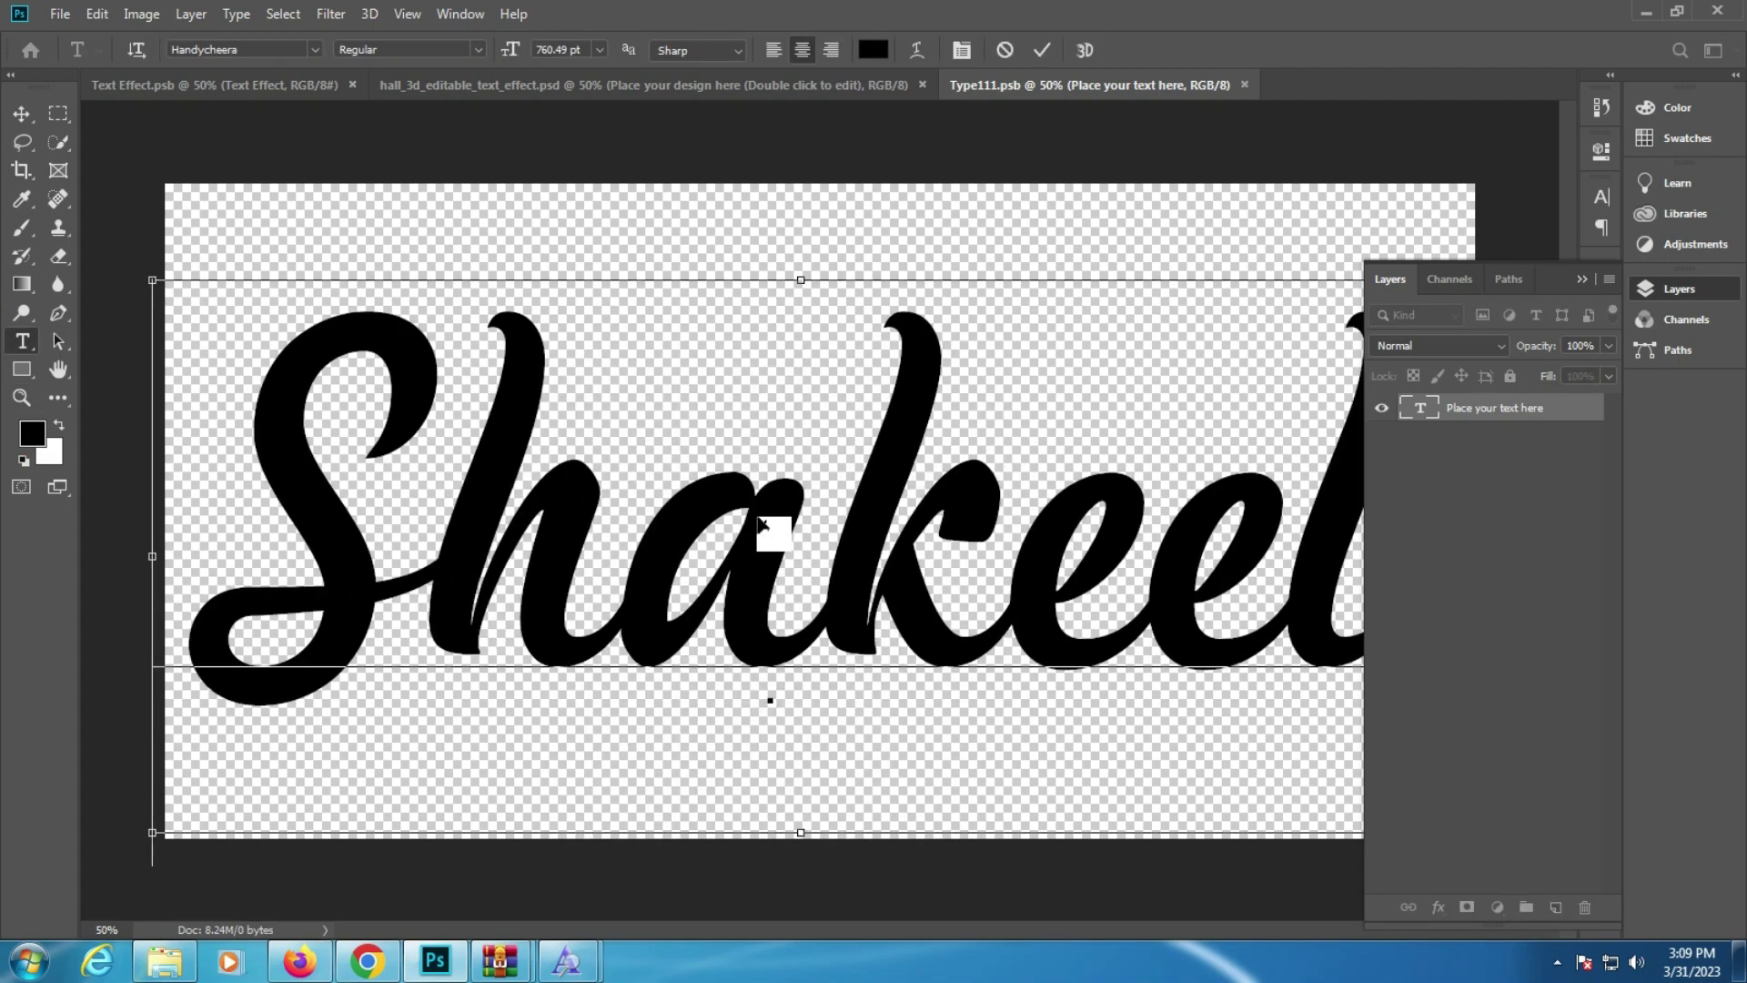
{"action": "key", "text": "ctrl+a"}
{"action": "left_click_drag", "start_coordinate": [511, 50], "coordinate": [479, 55]}
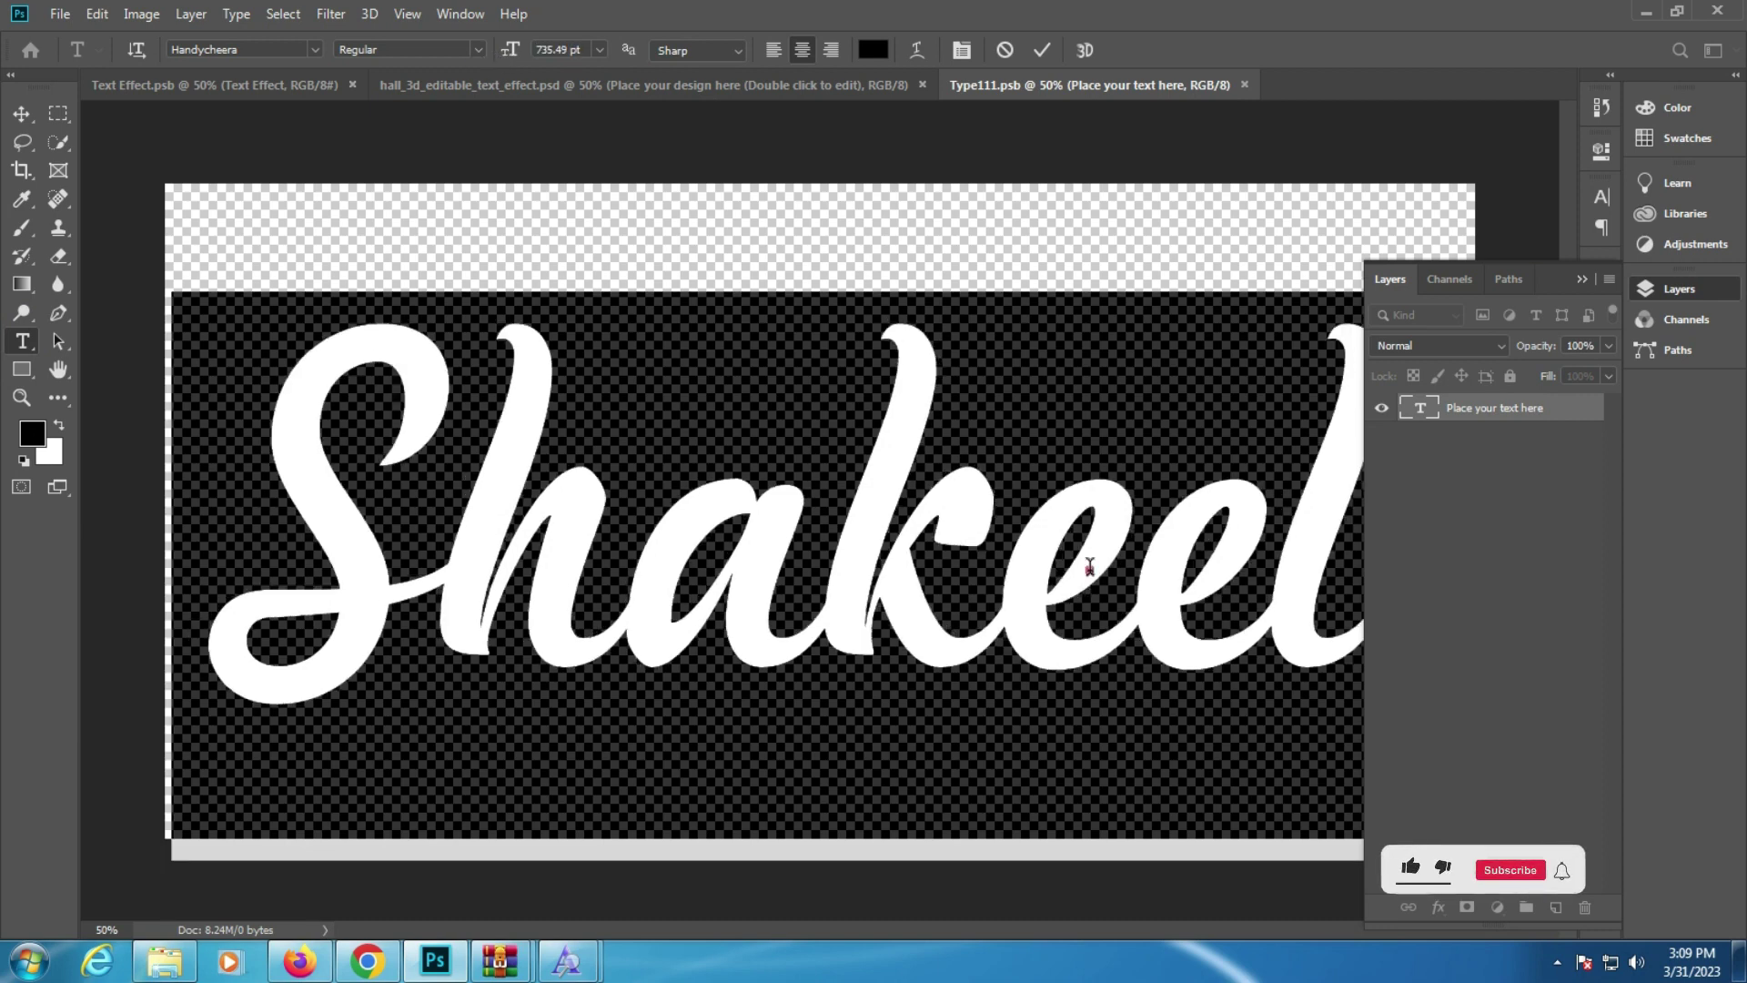
{"action": "left_click", "coordinate": [1089, 568]}
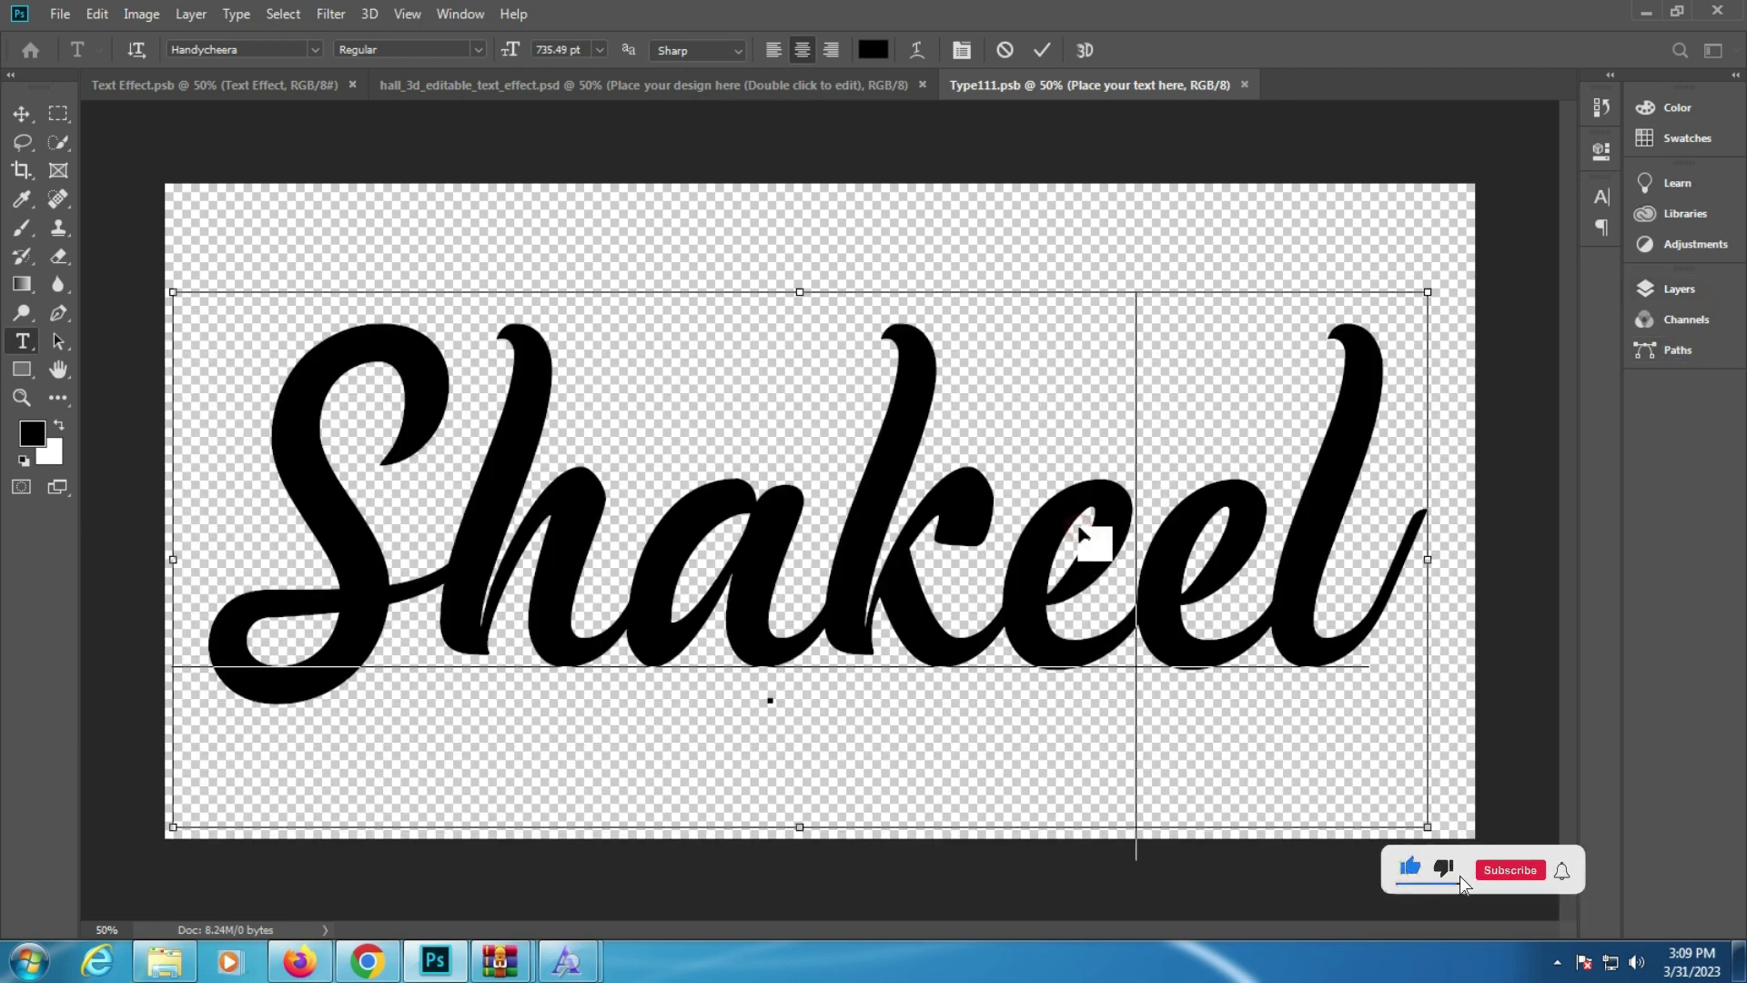
Step: Fit the updated Shakeel mockup on screen and open store_3d_editable_text_effect.psd
{"action": "left_click_drag", "start_coordinate": [1090, 542], "coordinate": [810, 80]}
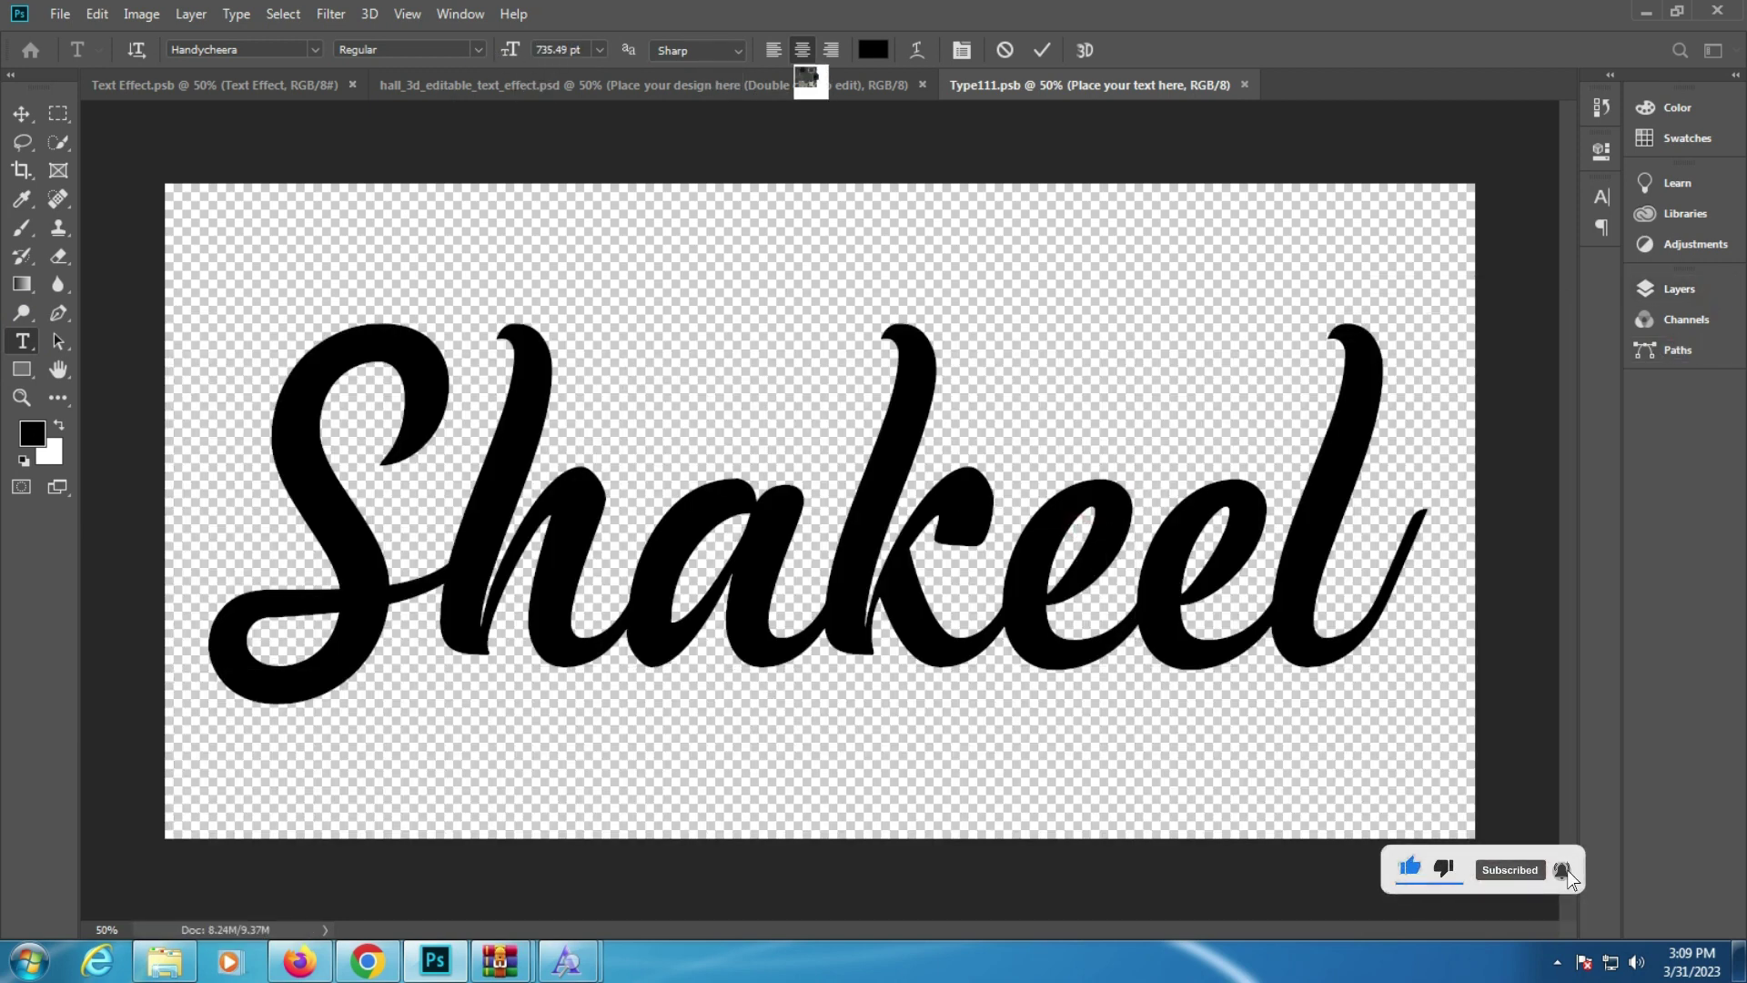
{"action": "left_click_drag", "start_coordinate": [810, 79], "coordinate": [750, 164]}
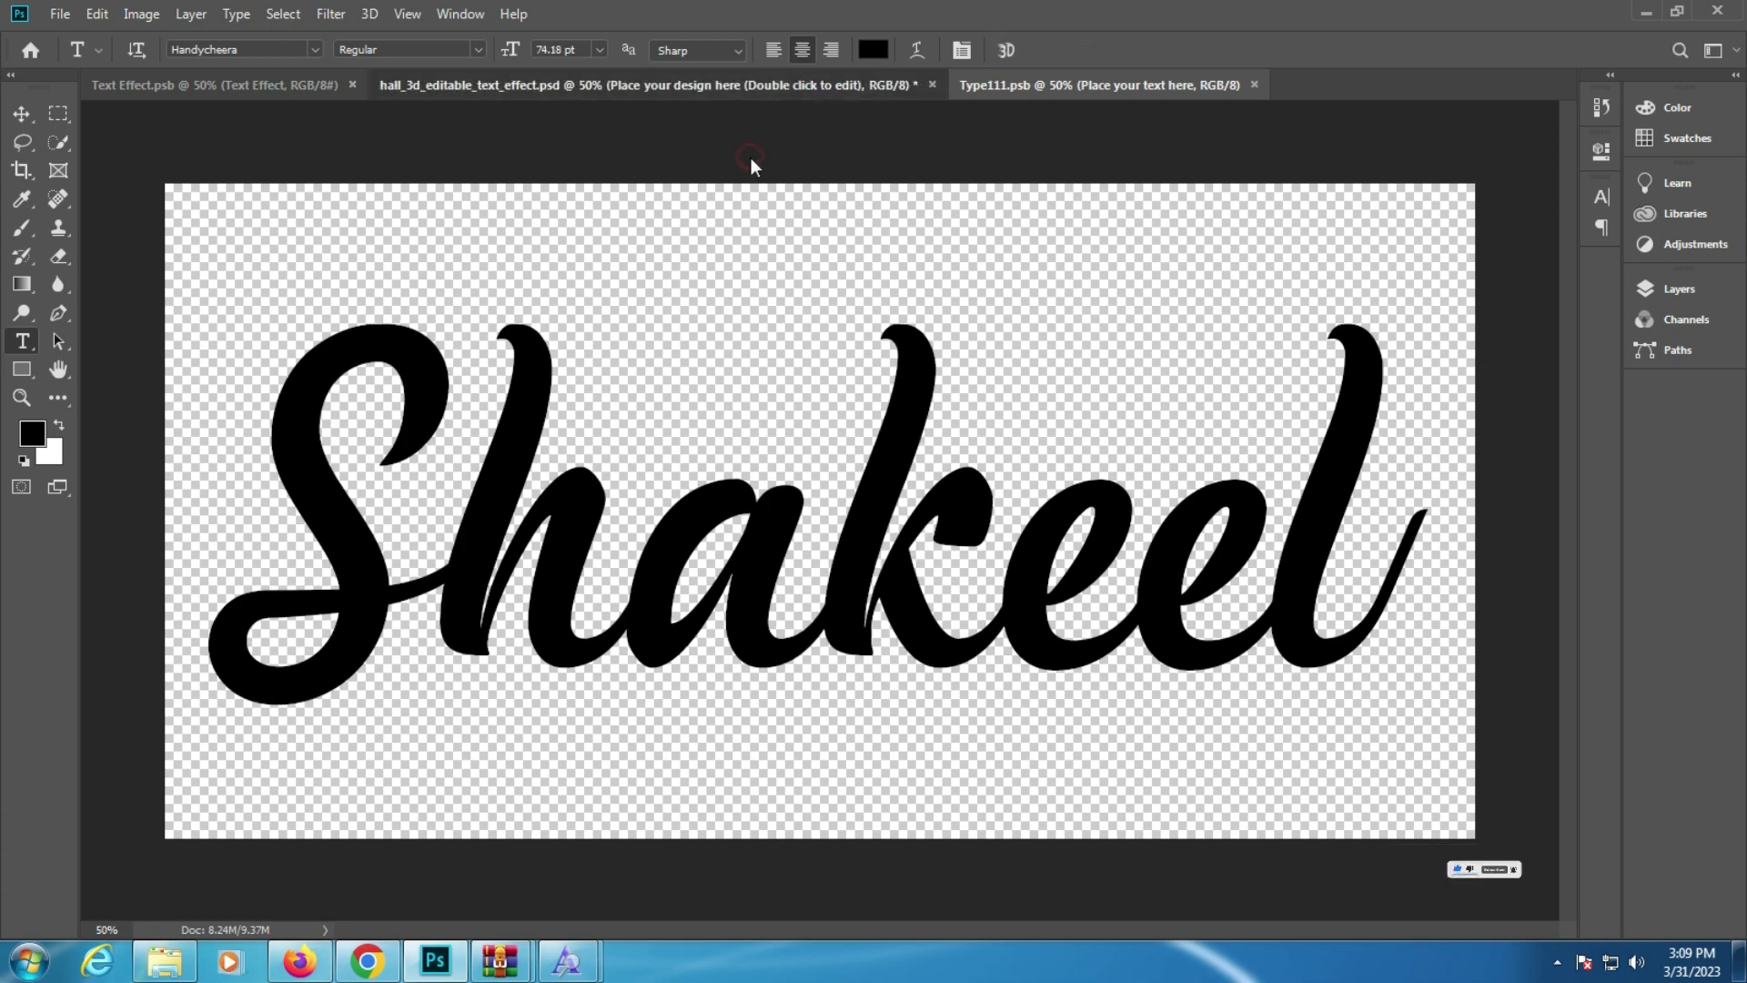
{"action": "key", "text": "z"}
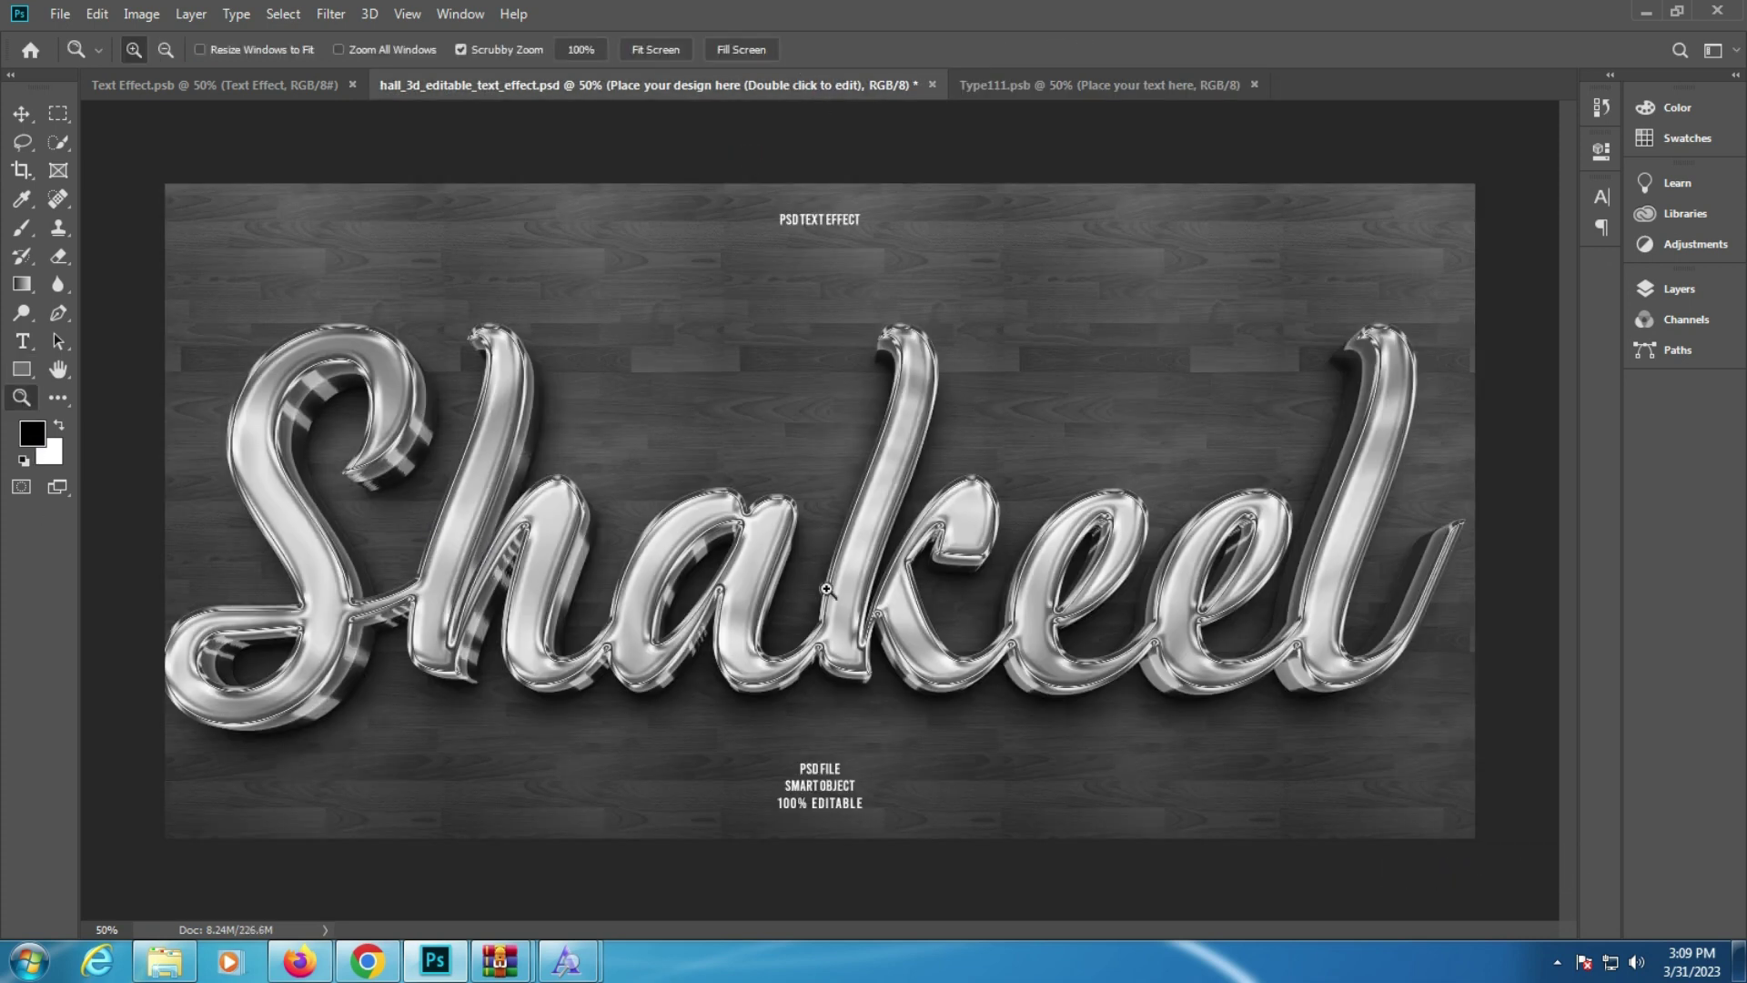
{"action": "left_click", "coordinate": [998, 613]}
{"action": "right_click", "coordinate": [767, 521]}
{"action": "left_click", "coordinate": [767, 519]}
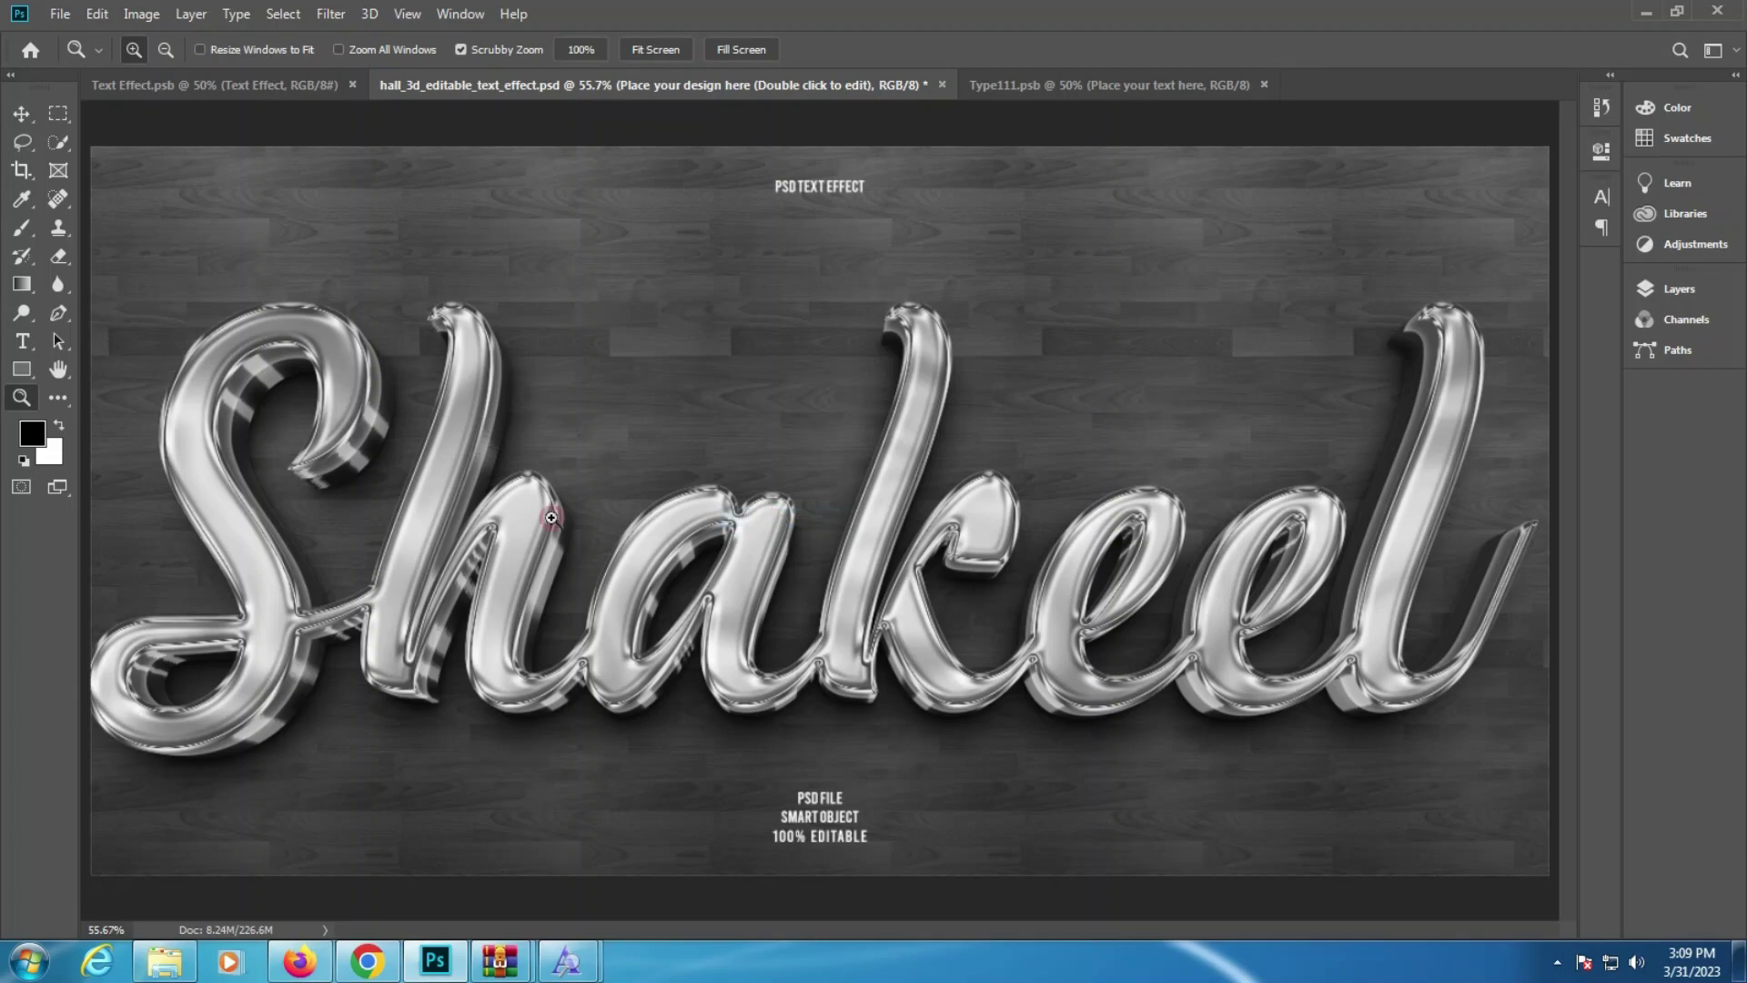
{"action": "left_click", "coordinate": [166, 969]}
{"action": "double_click", "coordinate": [810, 583]}
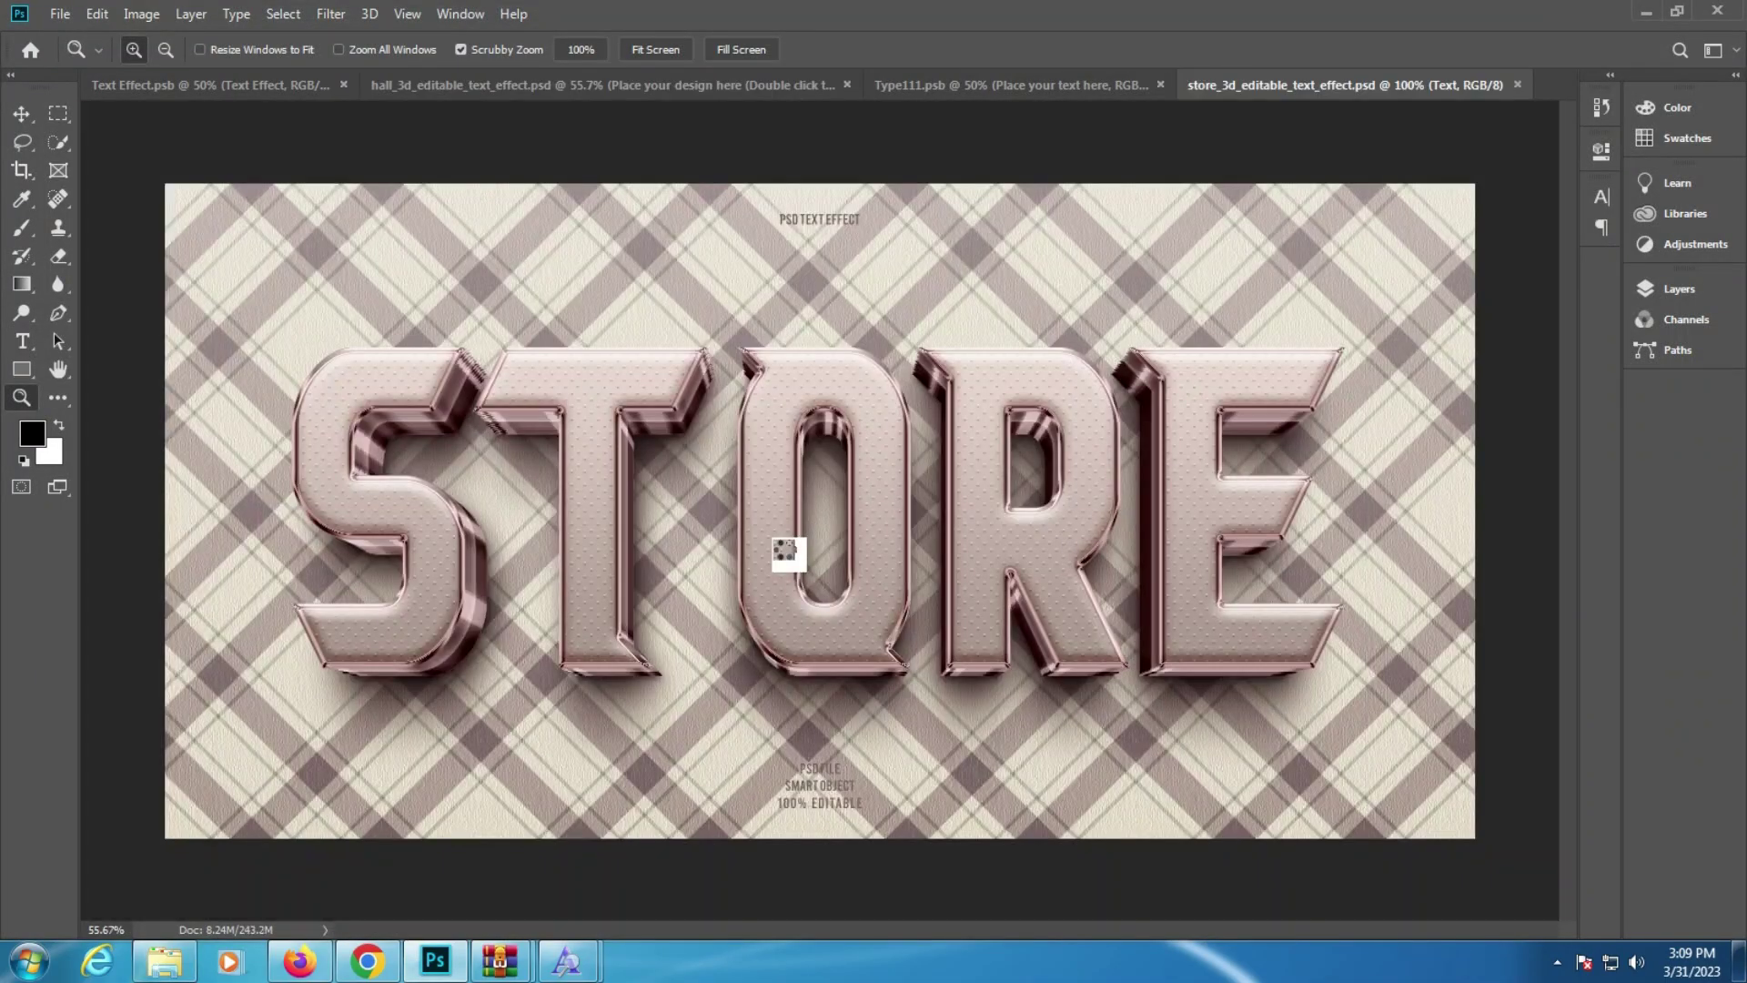
Step: Open the STORE smart object and start retyping its text, cancelling a mistyped attempt
{"action": "left_click", "coordinate": [1679, 288]}
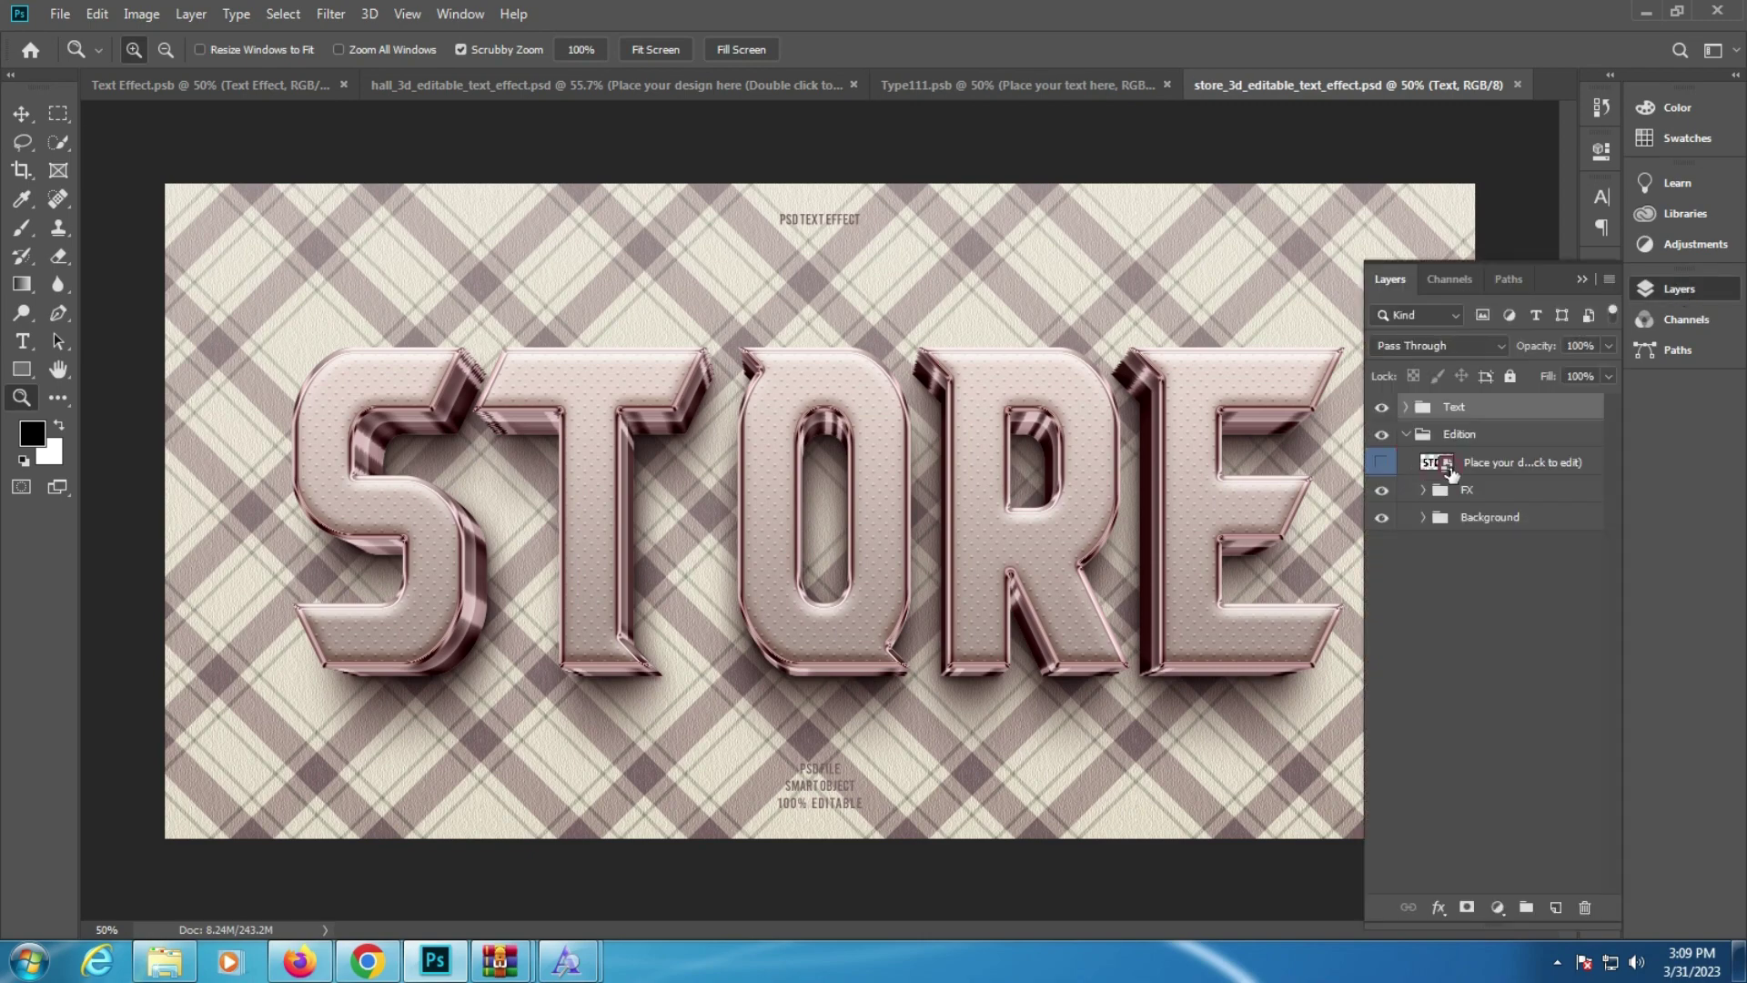
{"action": "double_click", "coordinate": [1438, 463]}
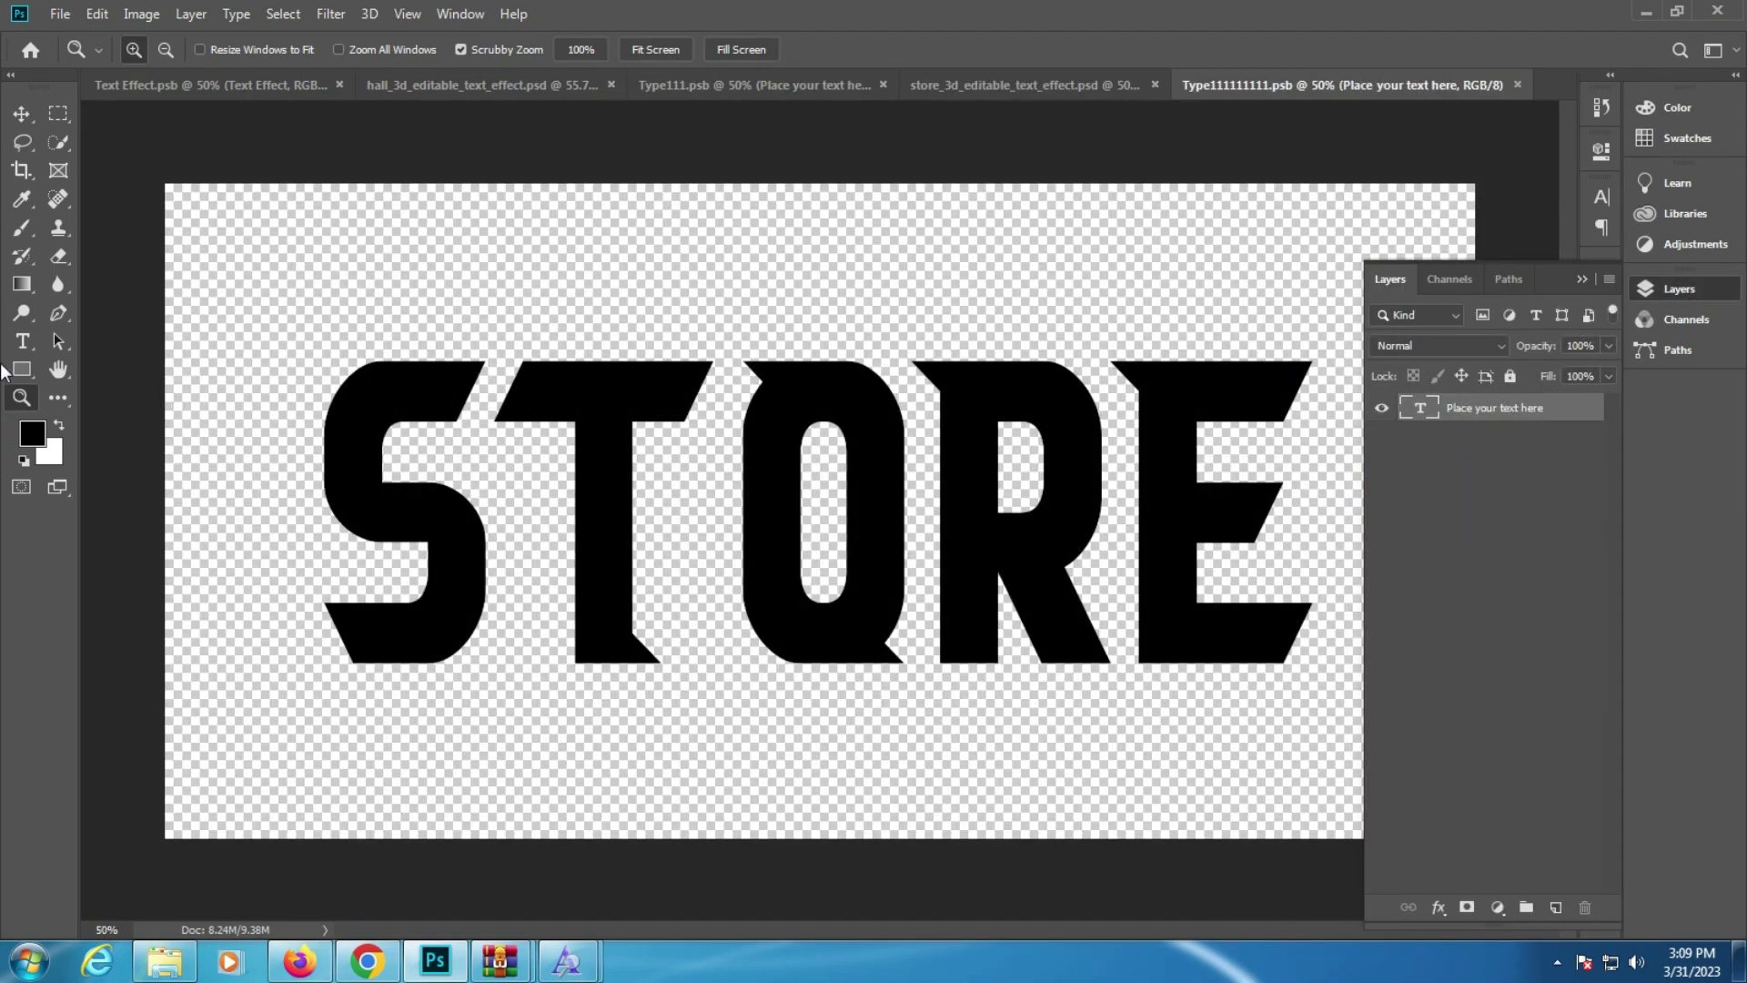
{"action": "left_click", "coordinate": [23, 342]}
{"action": "left_click", "coordinate": [551, 455]}
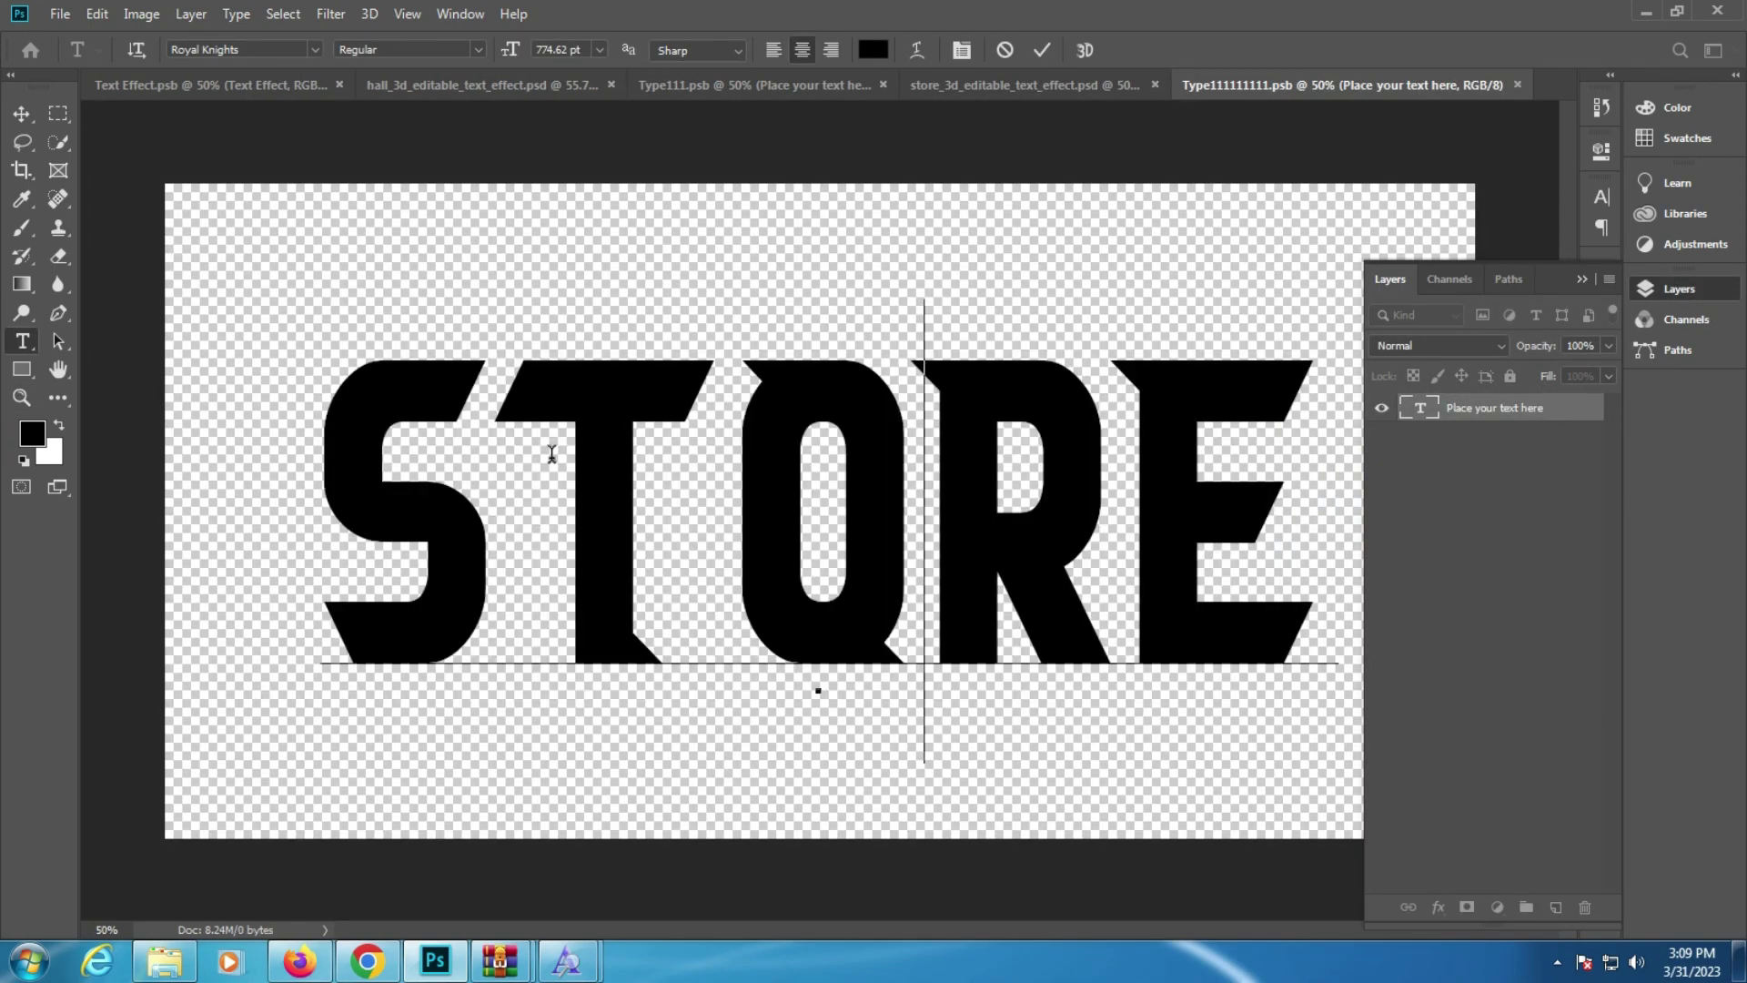
{"action": "key", "text": "ctrl+a"}
{"action": "type", "text": "SATASN"}
{"action": "key", "text": "ctrl+a"}
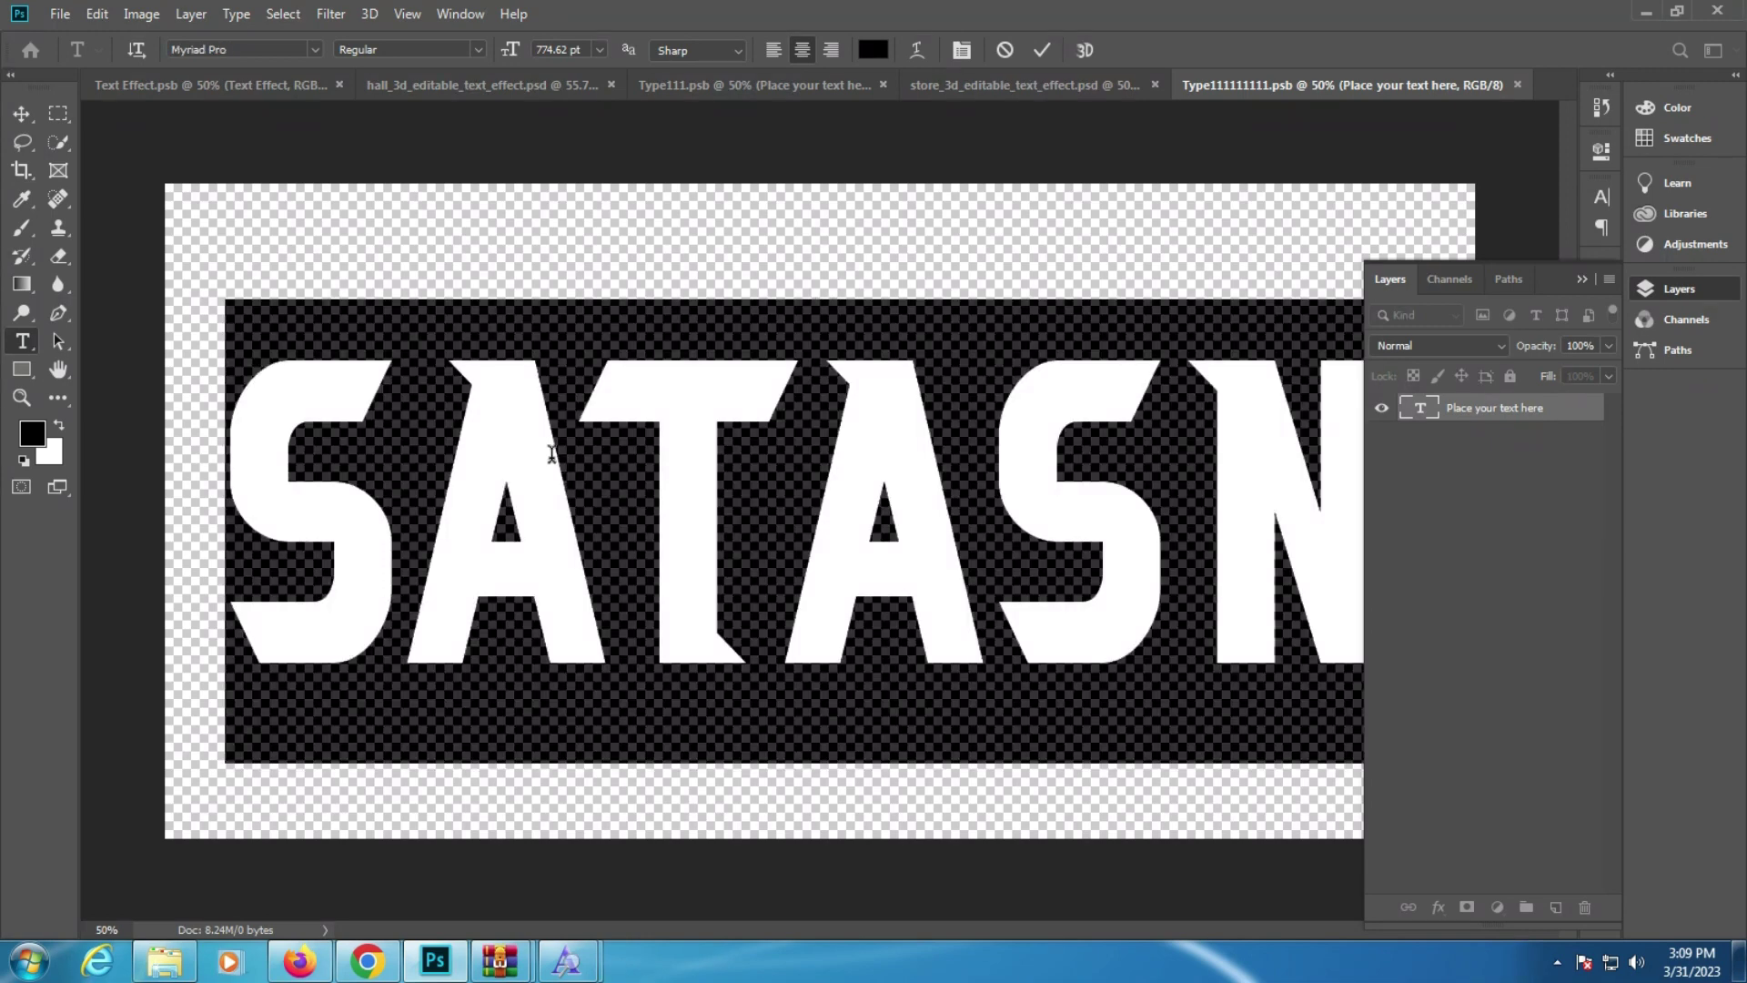
{"action": "type", "text": "sA"}
{"action": "key", "text": "BackSpace"}
{"action": "key", "text": "BackSpace"}
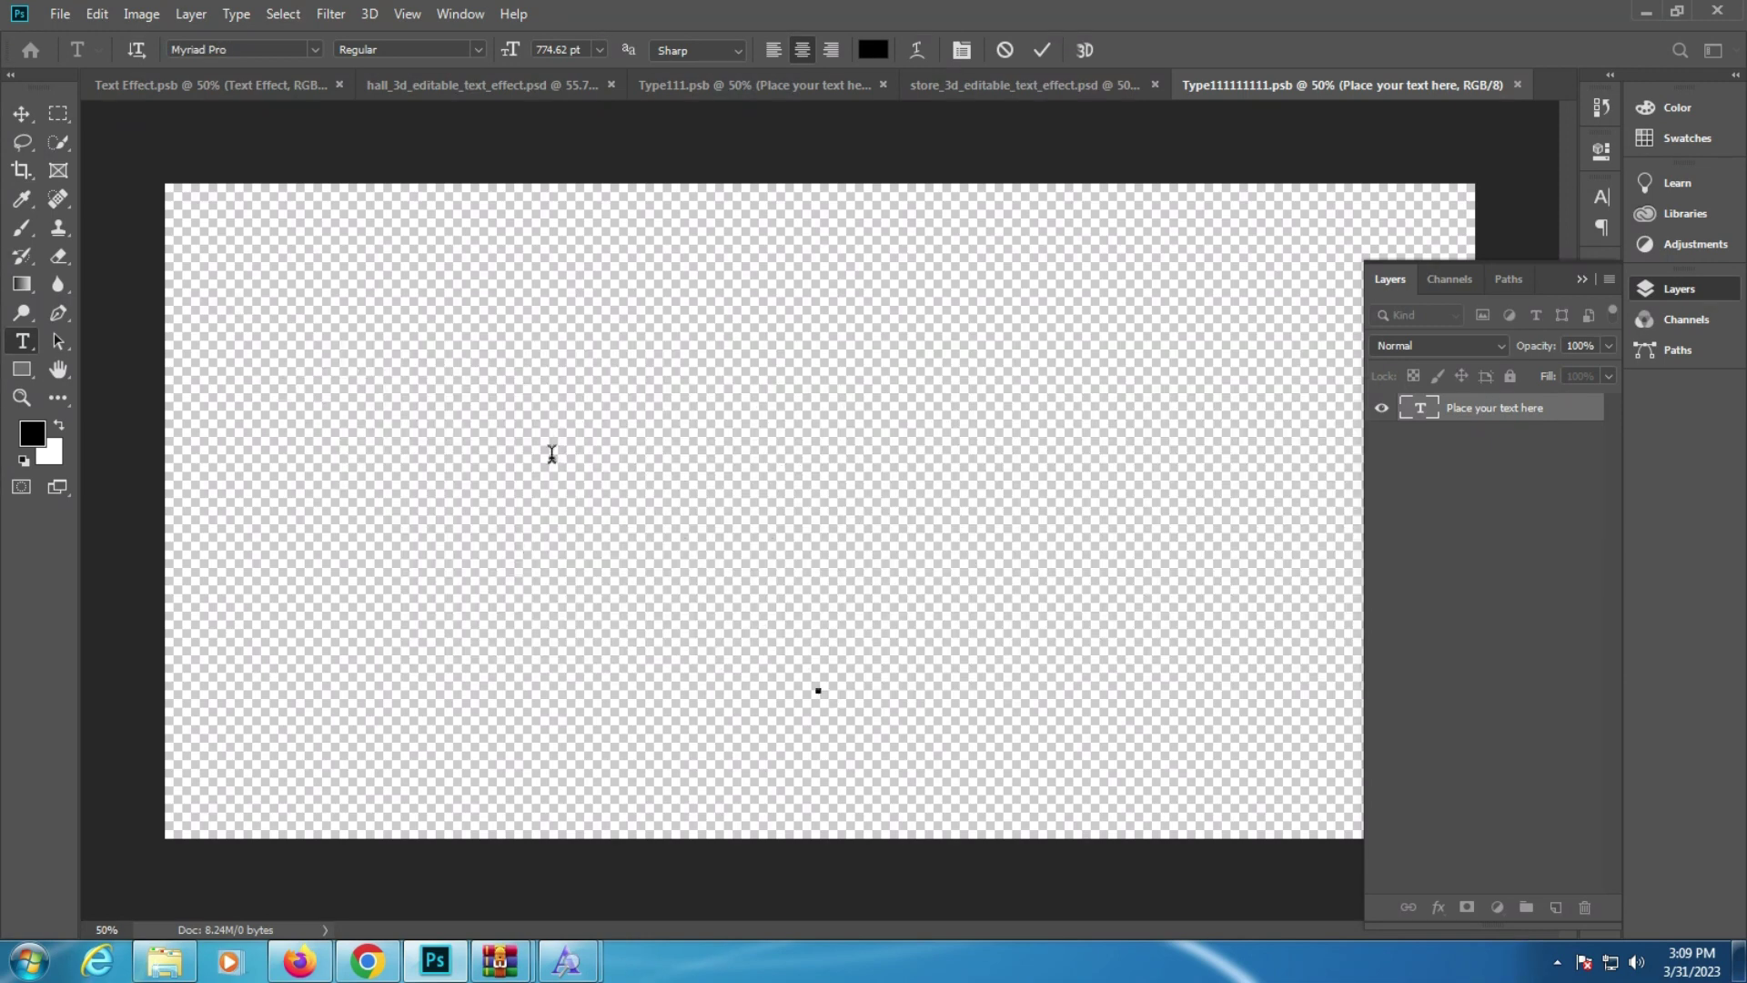
{"action": "left_click", "coordinate": [1005, 55]}
Step: Replace the STORE text with SATAN and commit it
{"action": "left_click", "coordinate": [822, 478]}
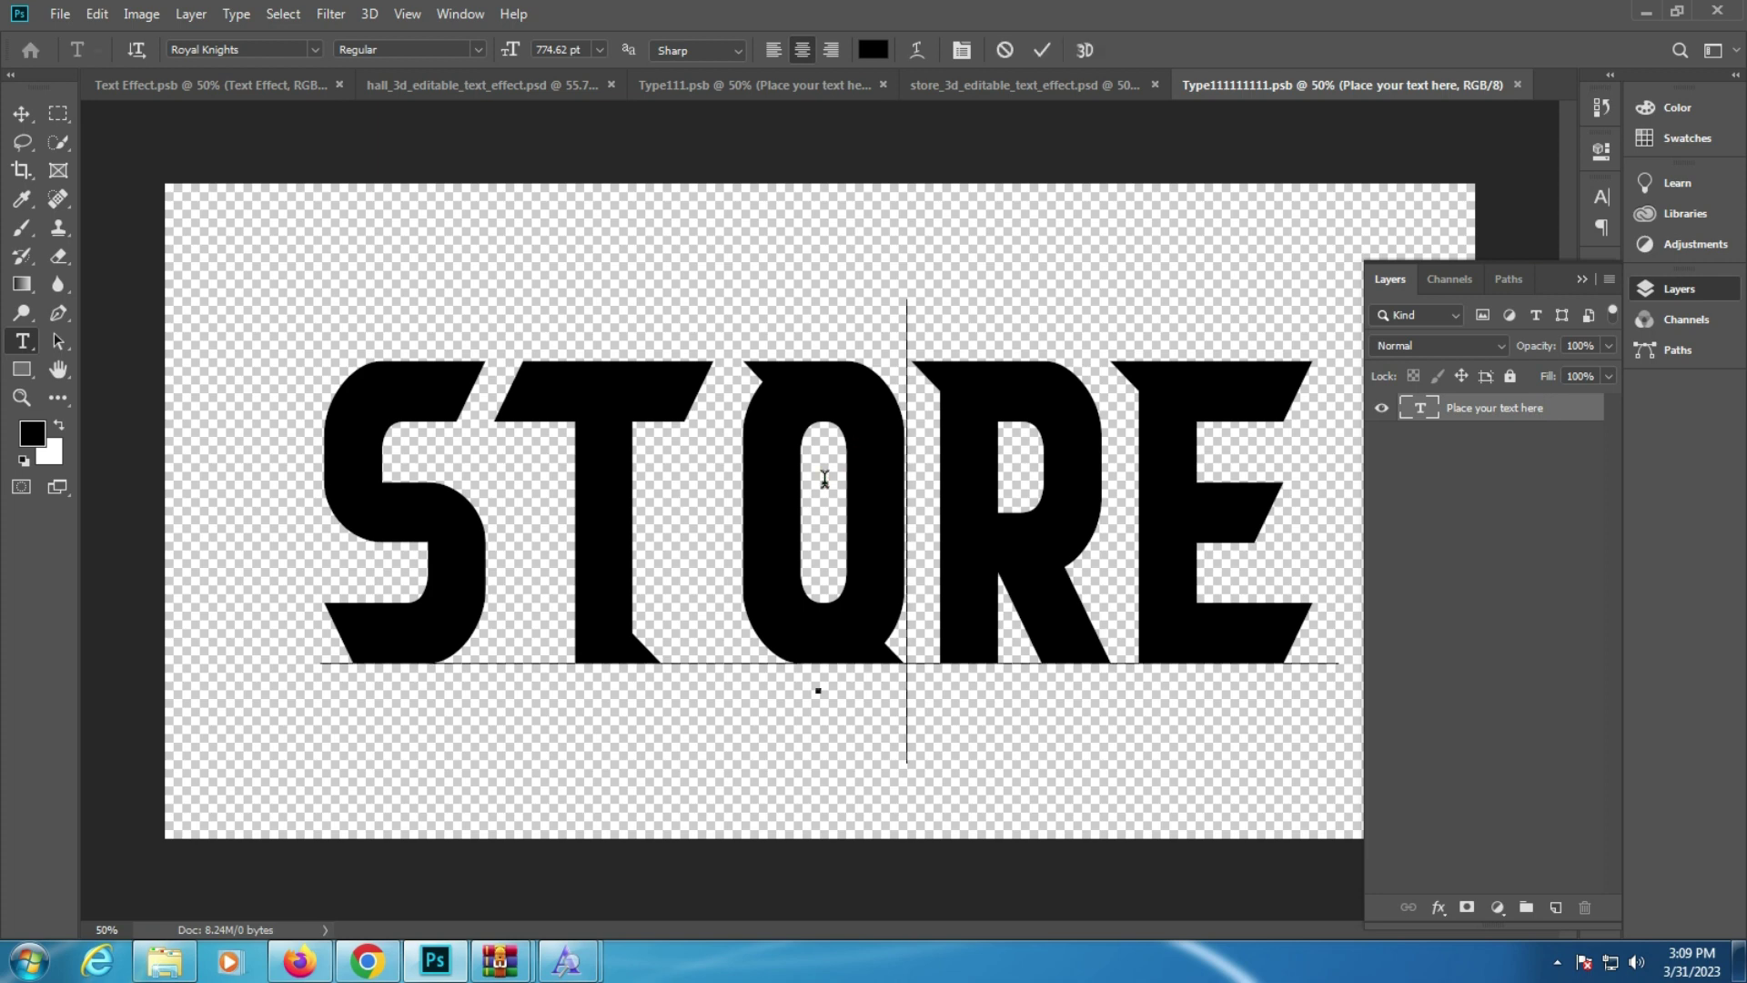
{"action": "key", "text": "ctrl+a"}
{"action": "type", "text": "SATA"}
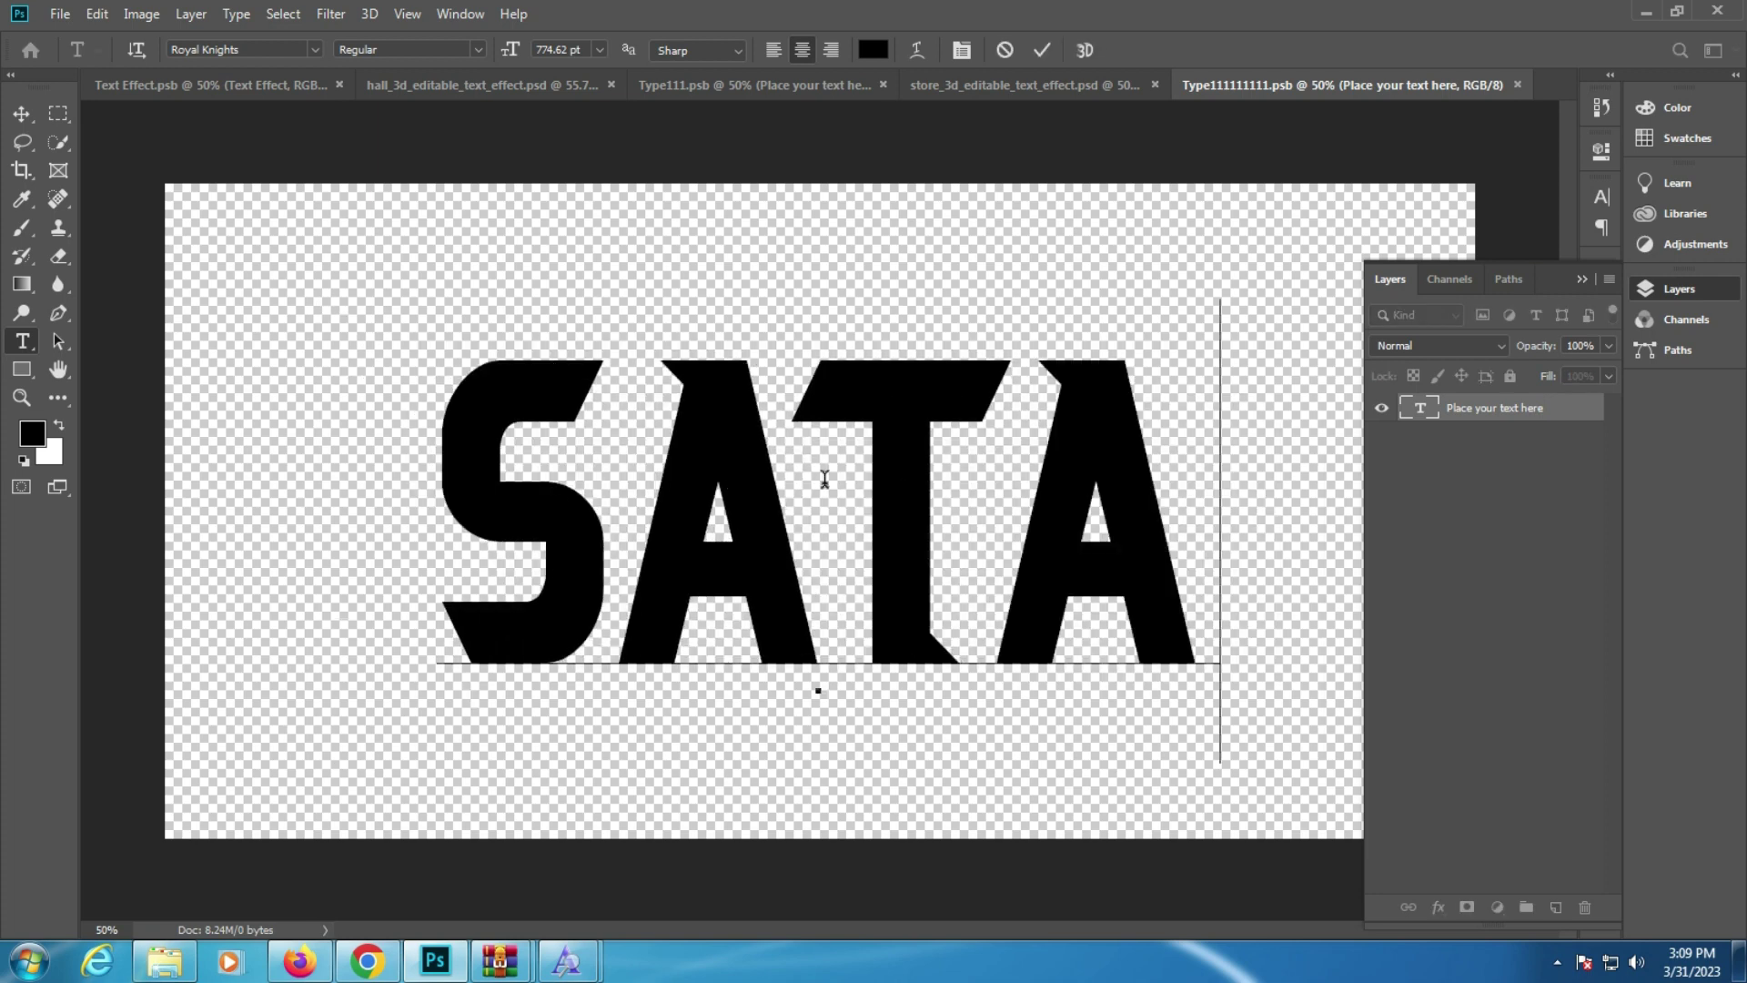
{"action": "type", "text": "N"}
{"action": "left_click", "coordinate": [869, 168]}
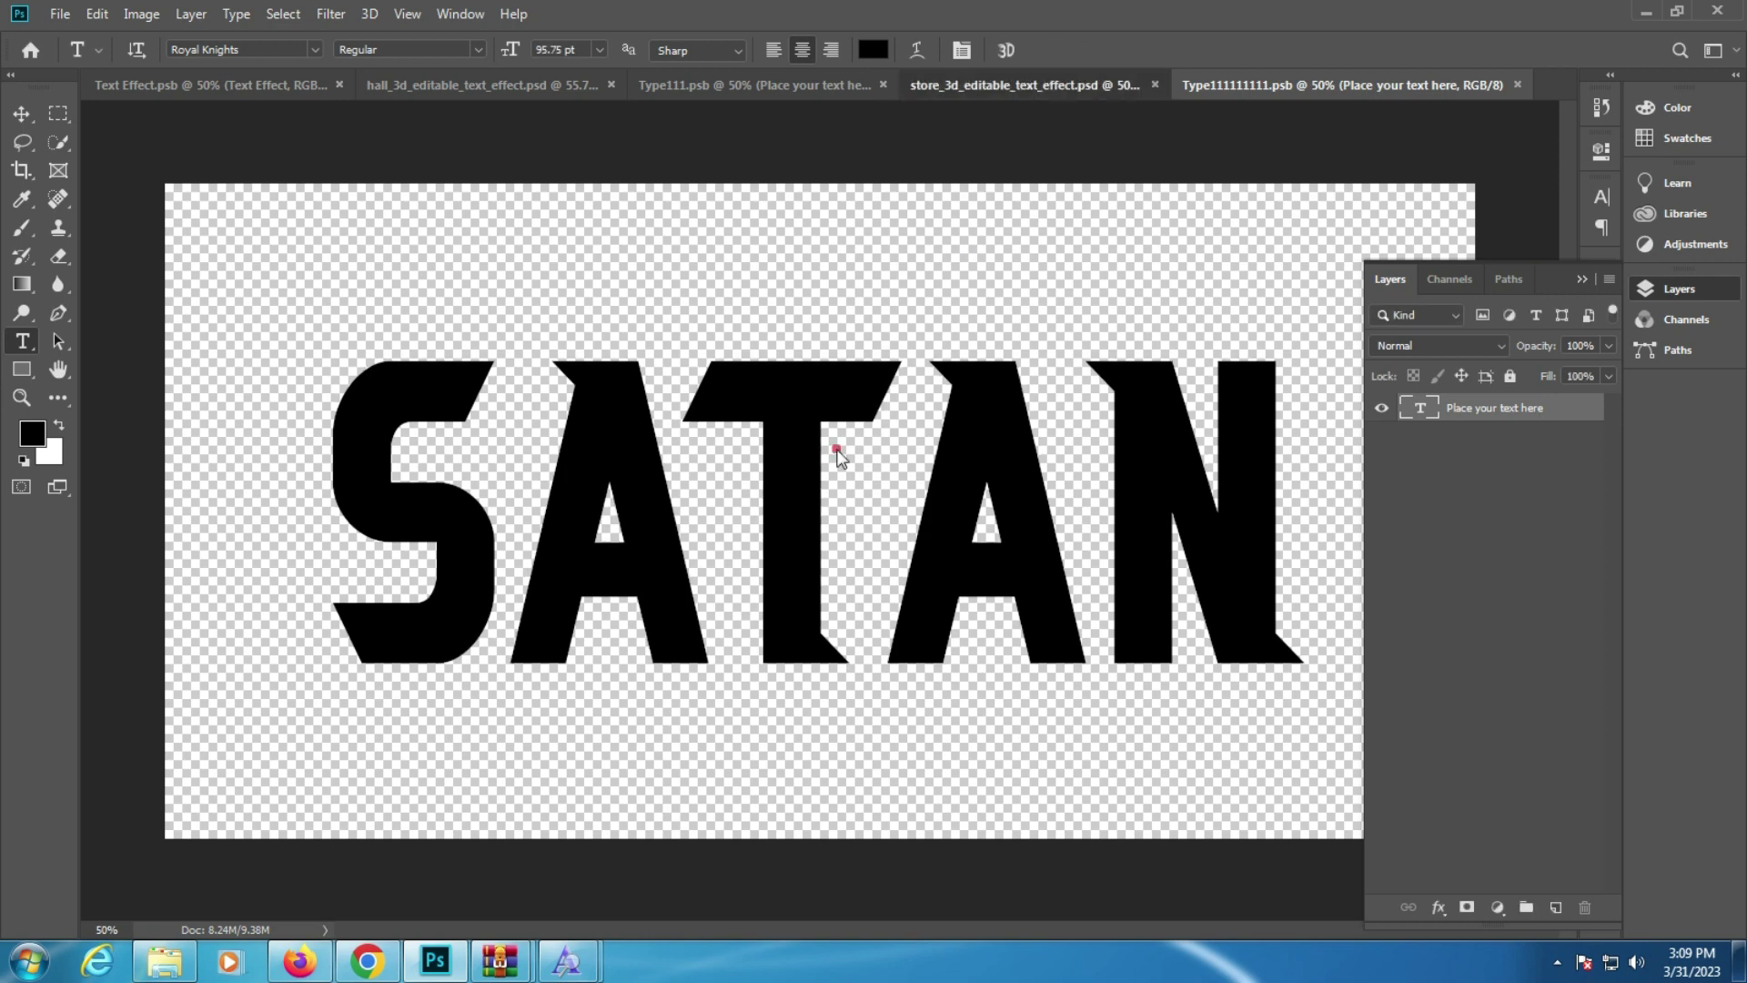
Step: Save the smart object and view the plaid mockup with SATAN fitted to screen
{"action": "key", "text": "ctrl+shift+Tab"}
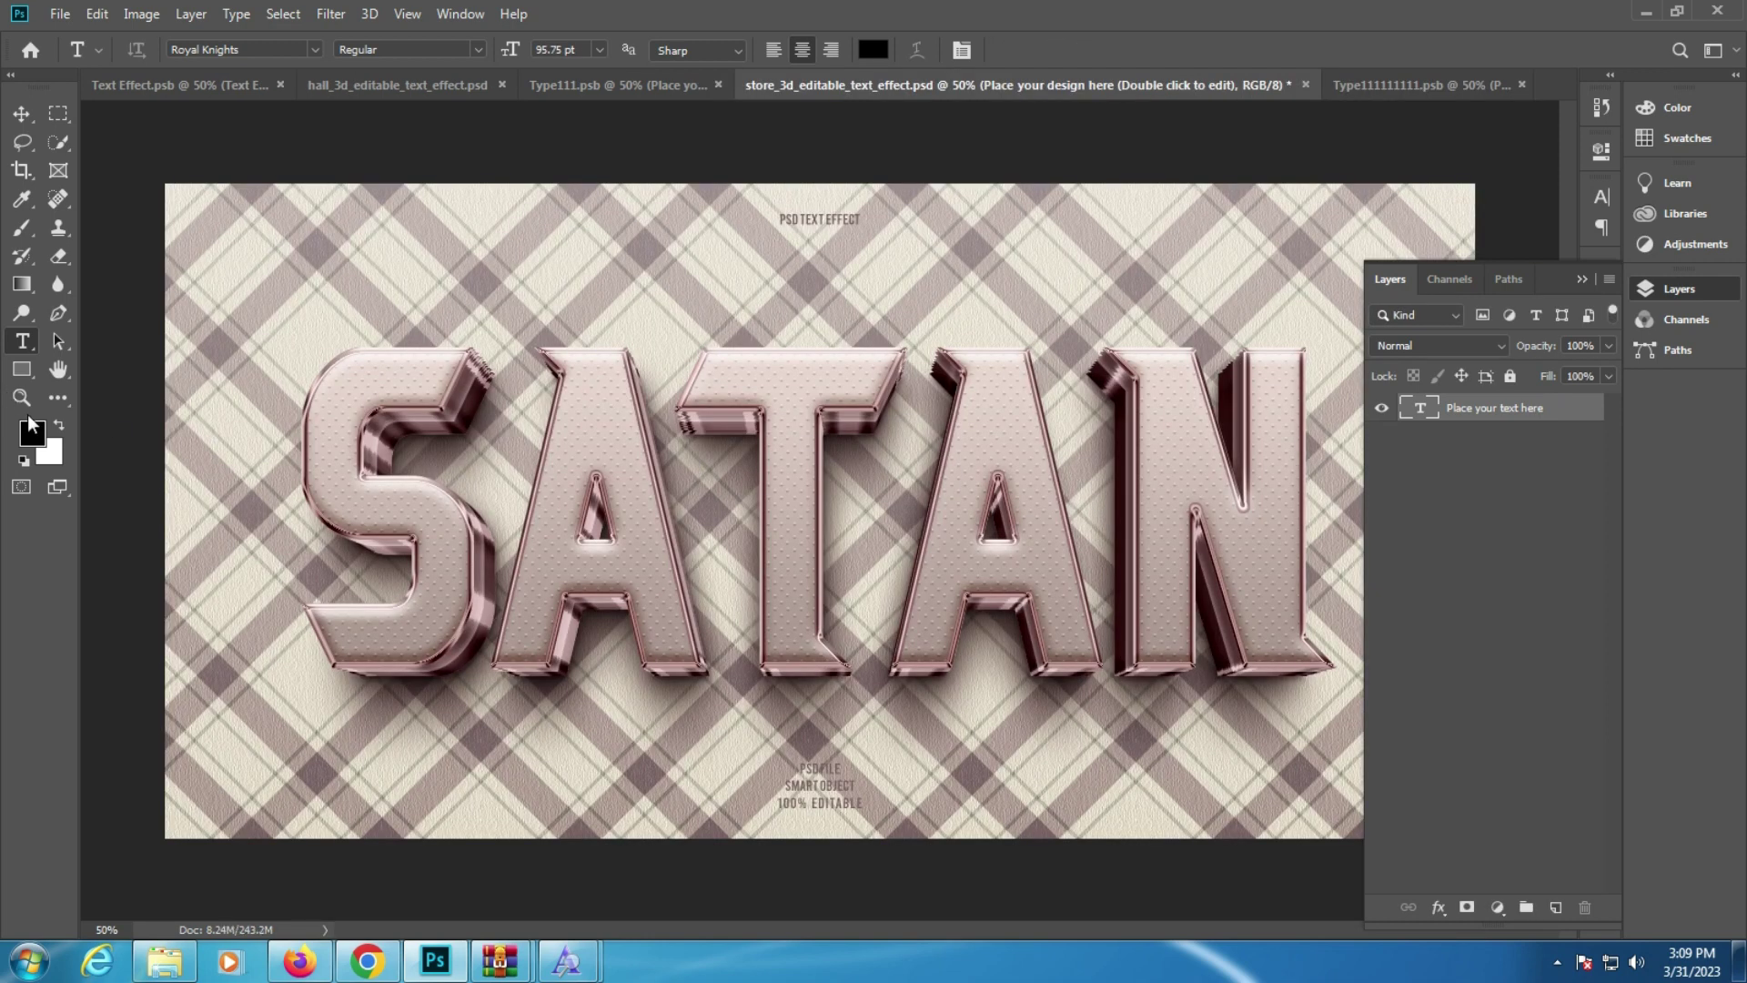
{"action": "left_click", "coordinate": [22, 397]}
{"action": "left_click", "coordinate": [890, 475]}
{"action": "left_click", "coordinate": [500, 390]}
{"action": "right_click", "coordinate": [502, 418]}
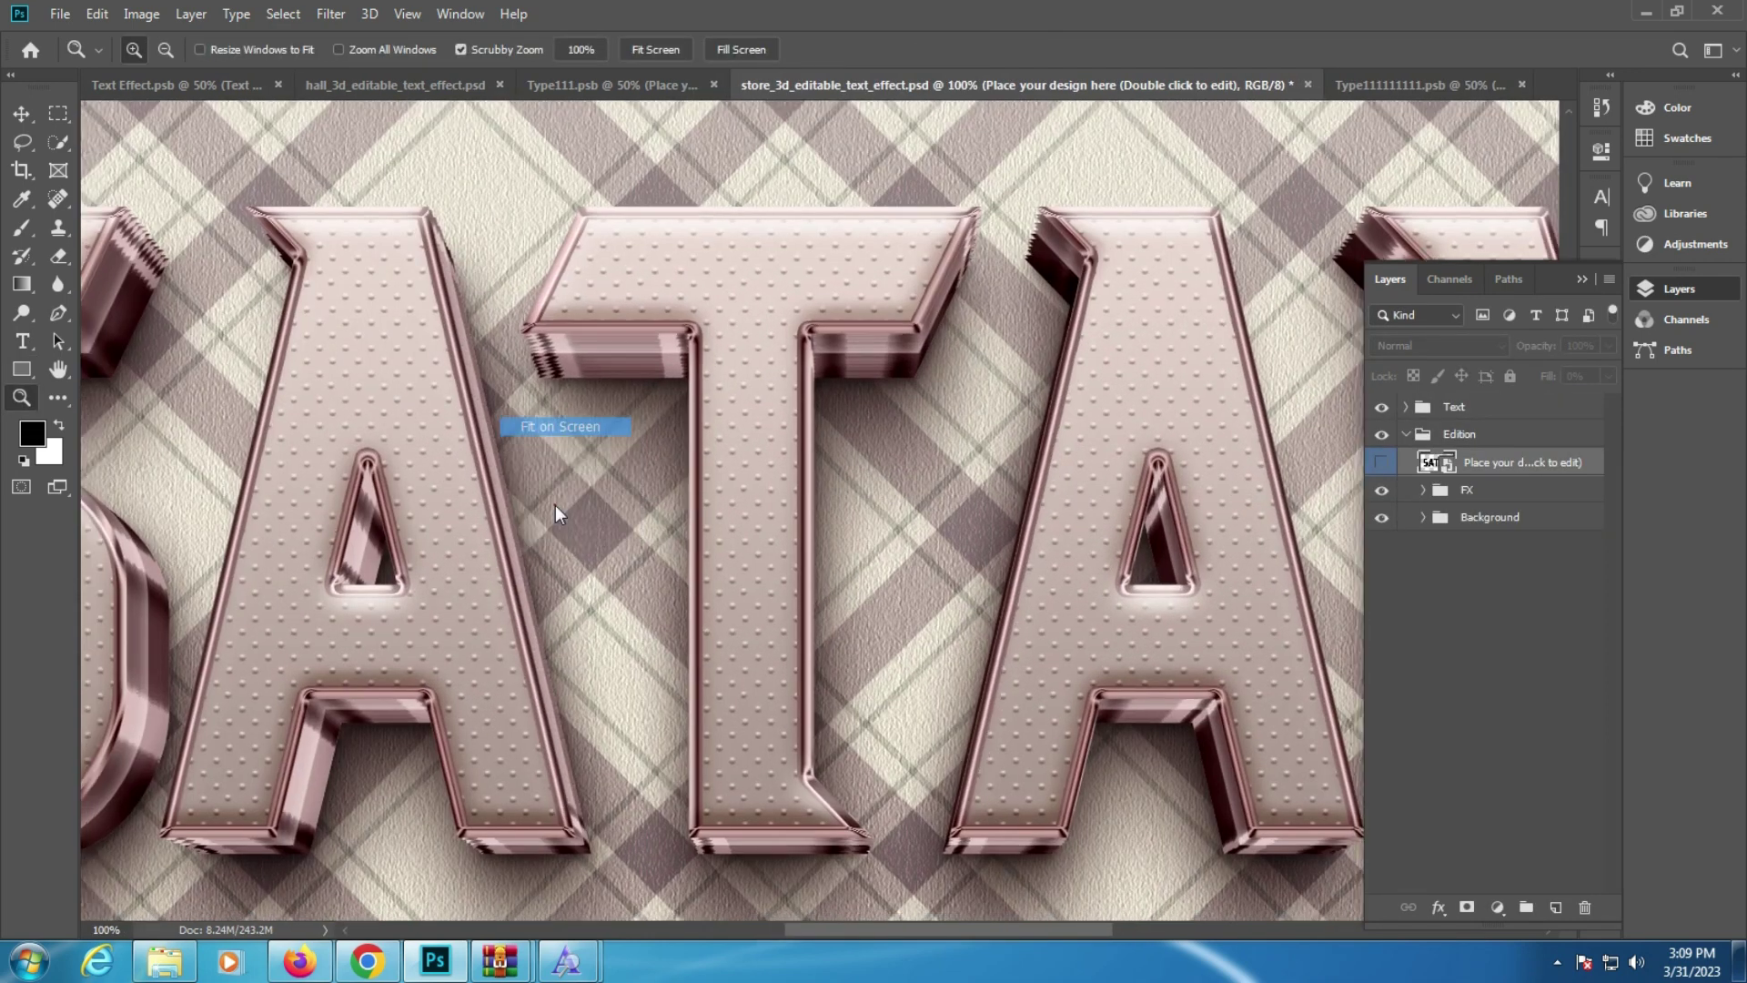
{"action": "left_click", "coordinate": [1688, 293]}
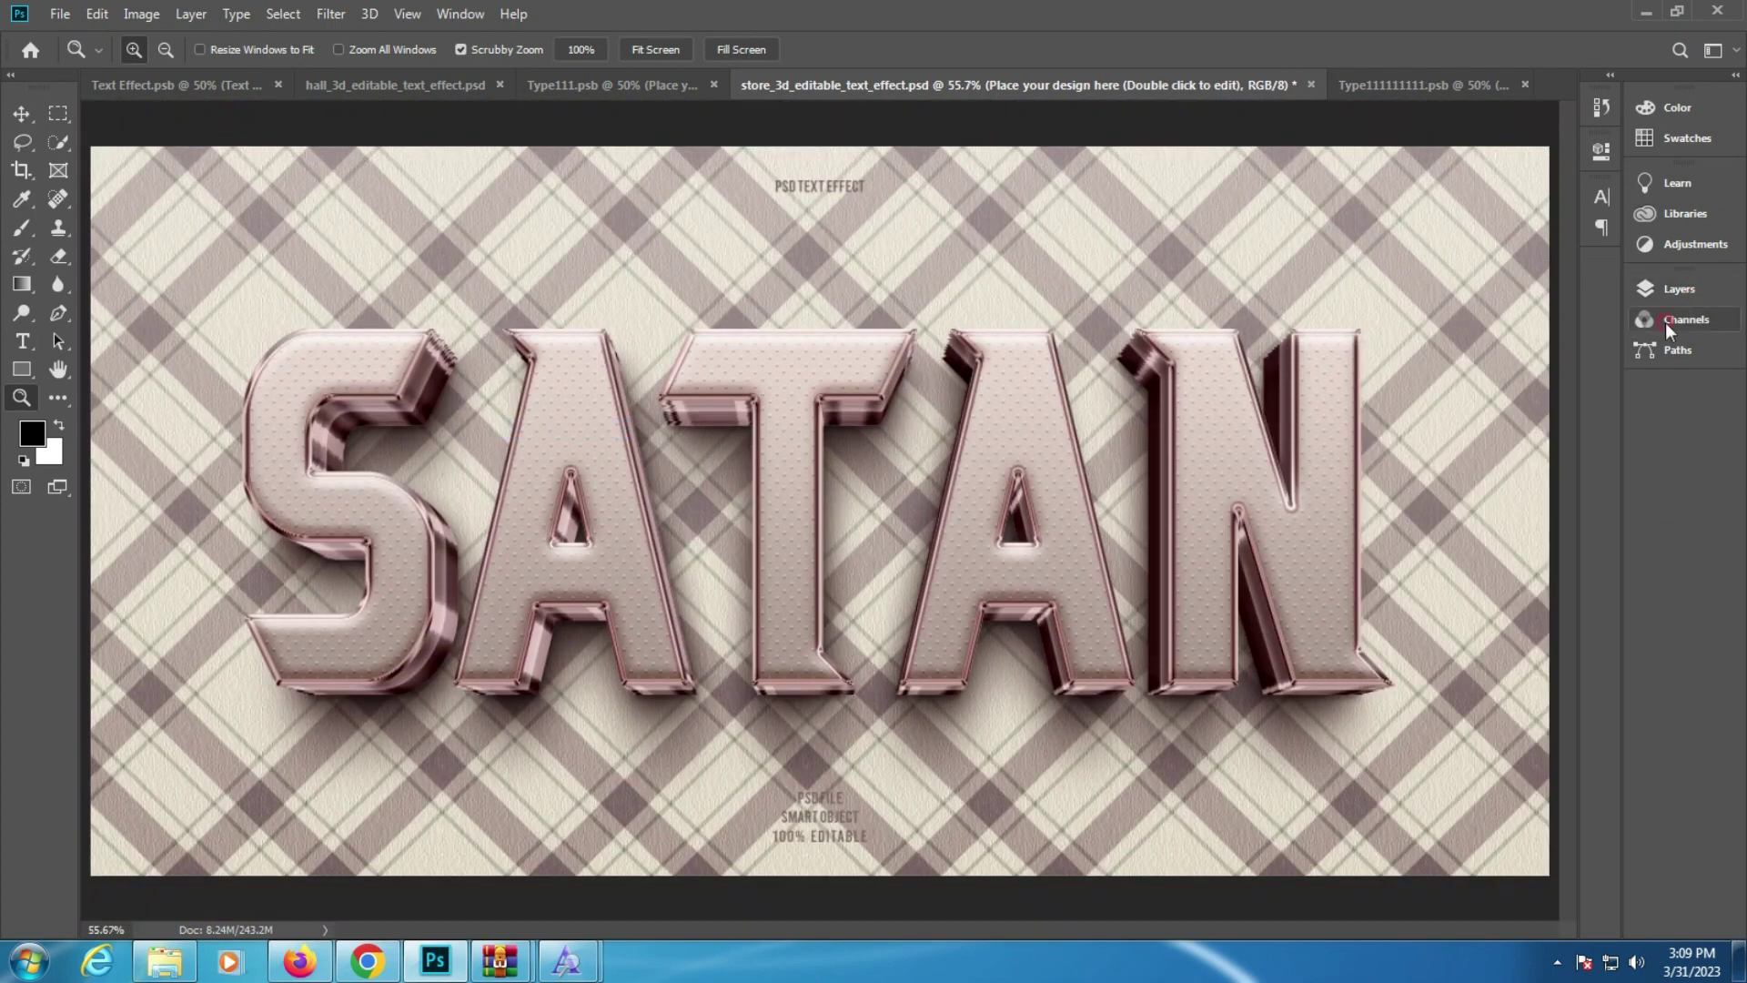
Step: Select all 22 mockup files in Explorer and show their combined 226 MB properties
{"action": "left_click", "coordinate": [166, 963]}
{"action": "key", "text": "ctrl+a"}
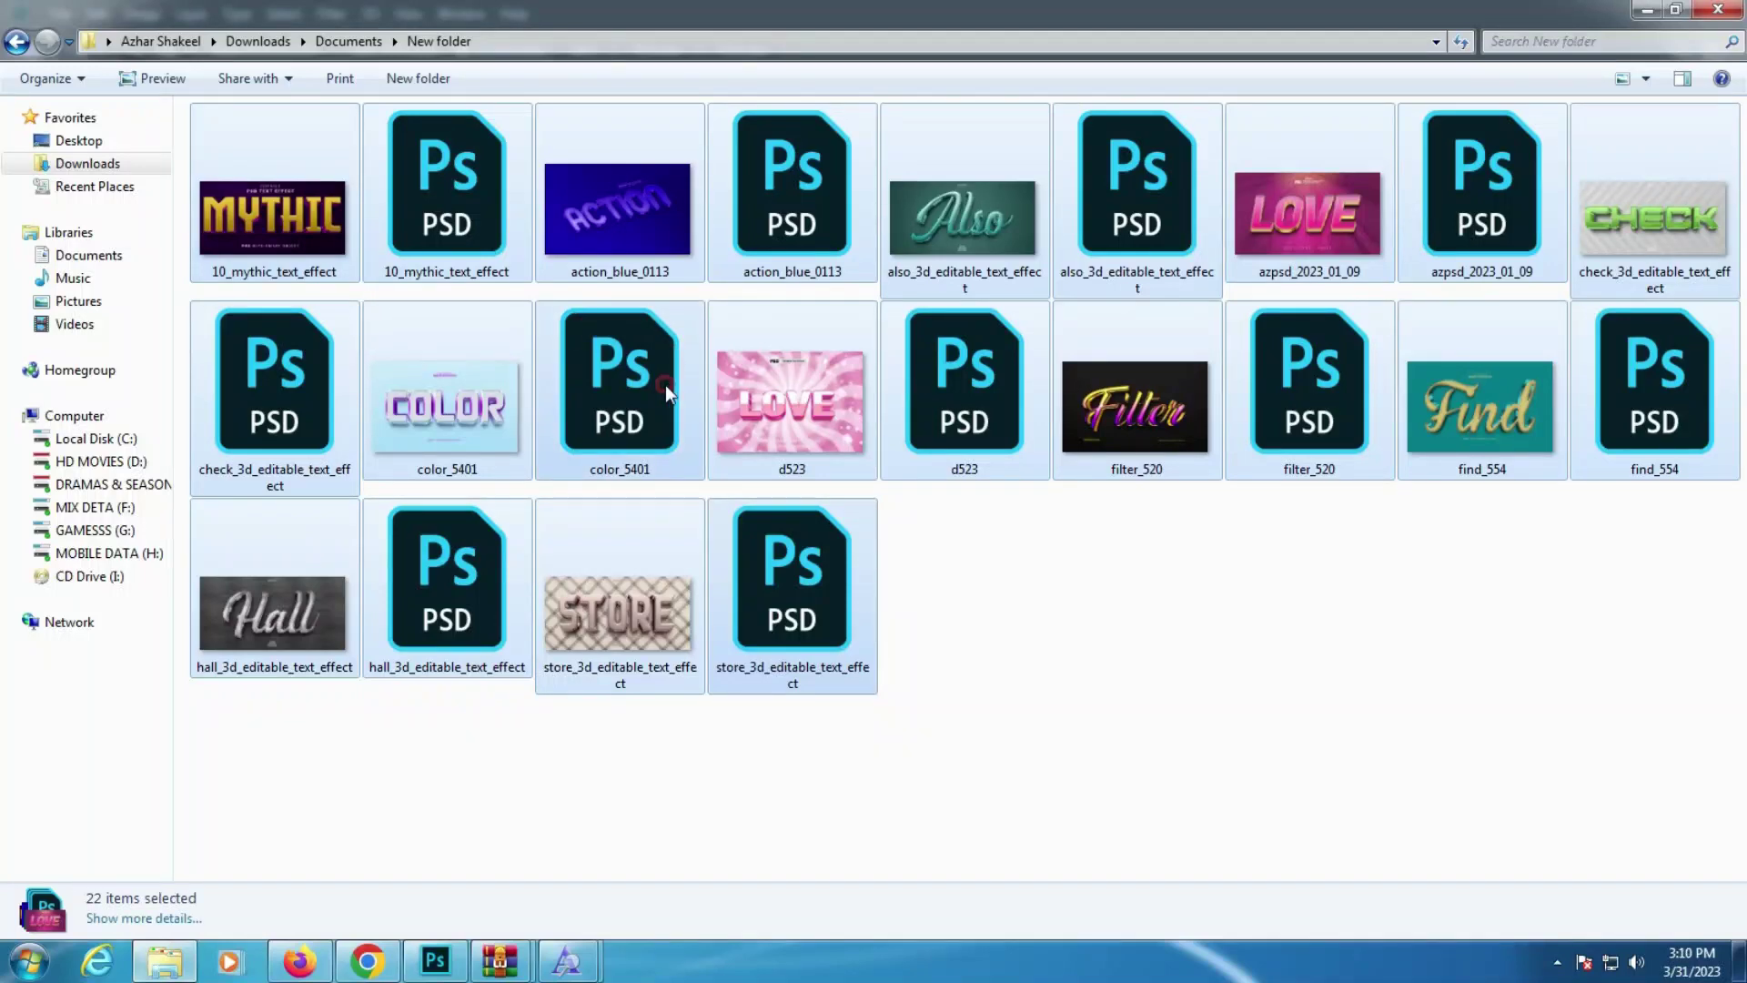
{"action": "right_click", "coordinate": [664, 385]}
{"action": "left_click", "coordinate": [783, 834]}
{"action": "left_click_drag", "start_coordinate": [792, 810], "coordinate": [566, 519]}
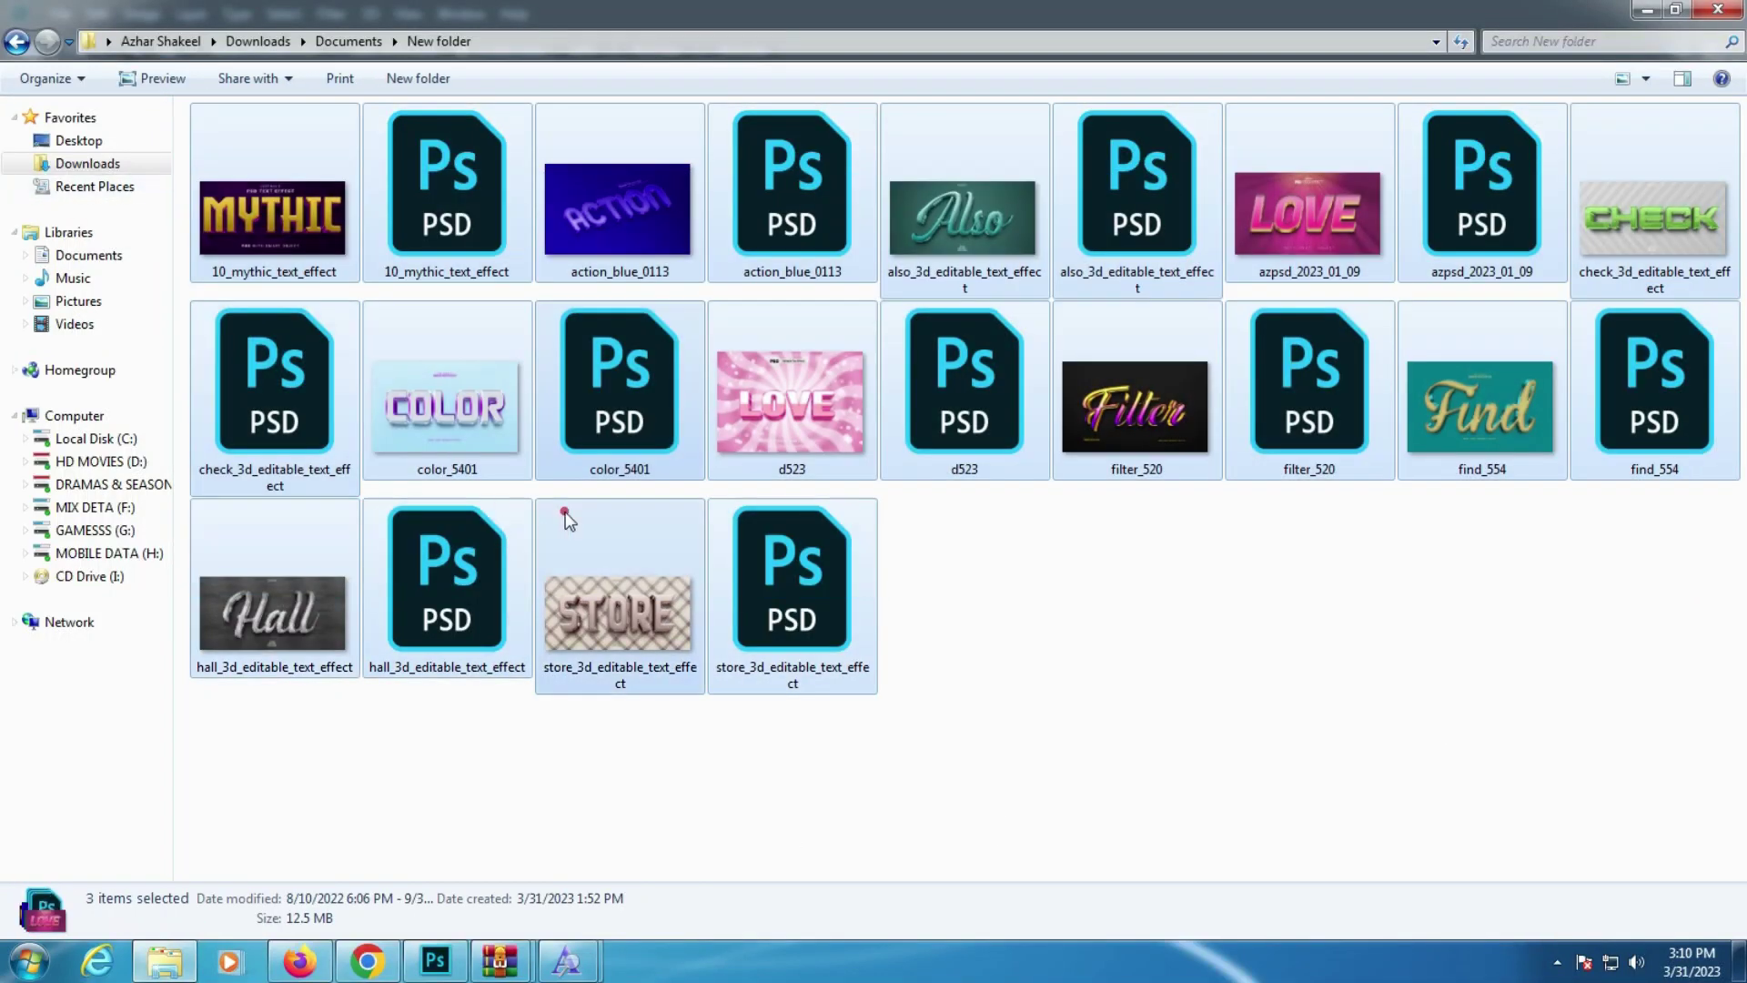
{"action": "key", "text": "ctrl+a"}
{"action": "right_click", "coordinate": [664, 626]}
{"action": "left_click", "coordinate": [744, 606]}
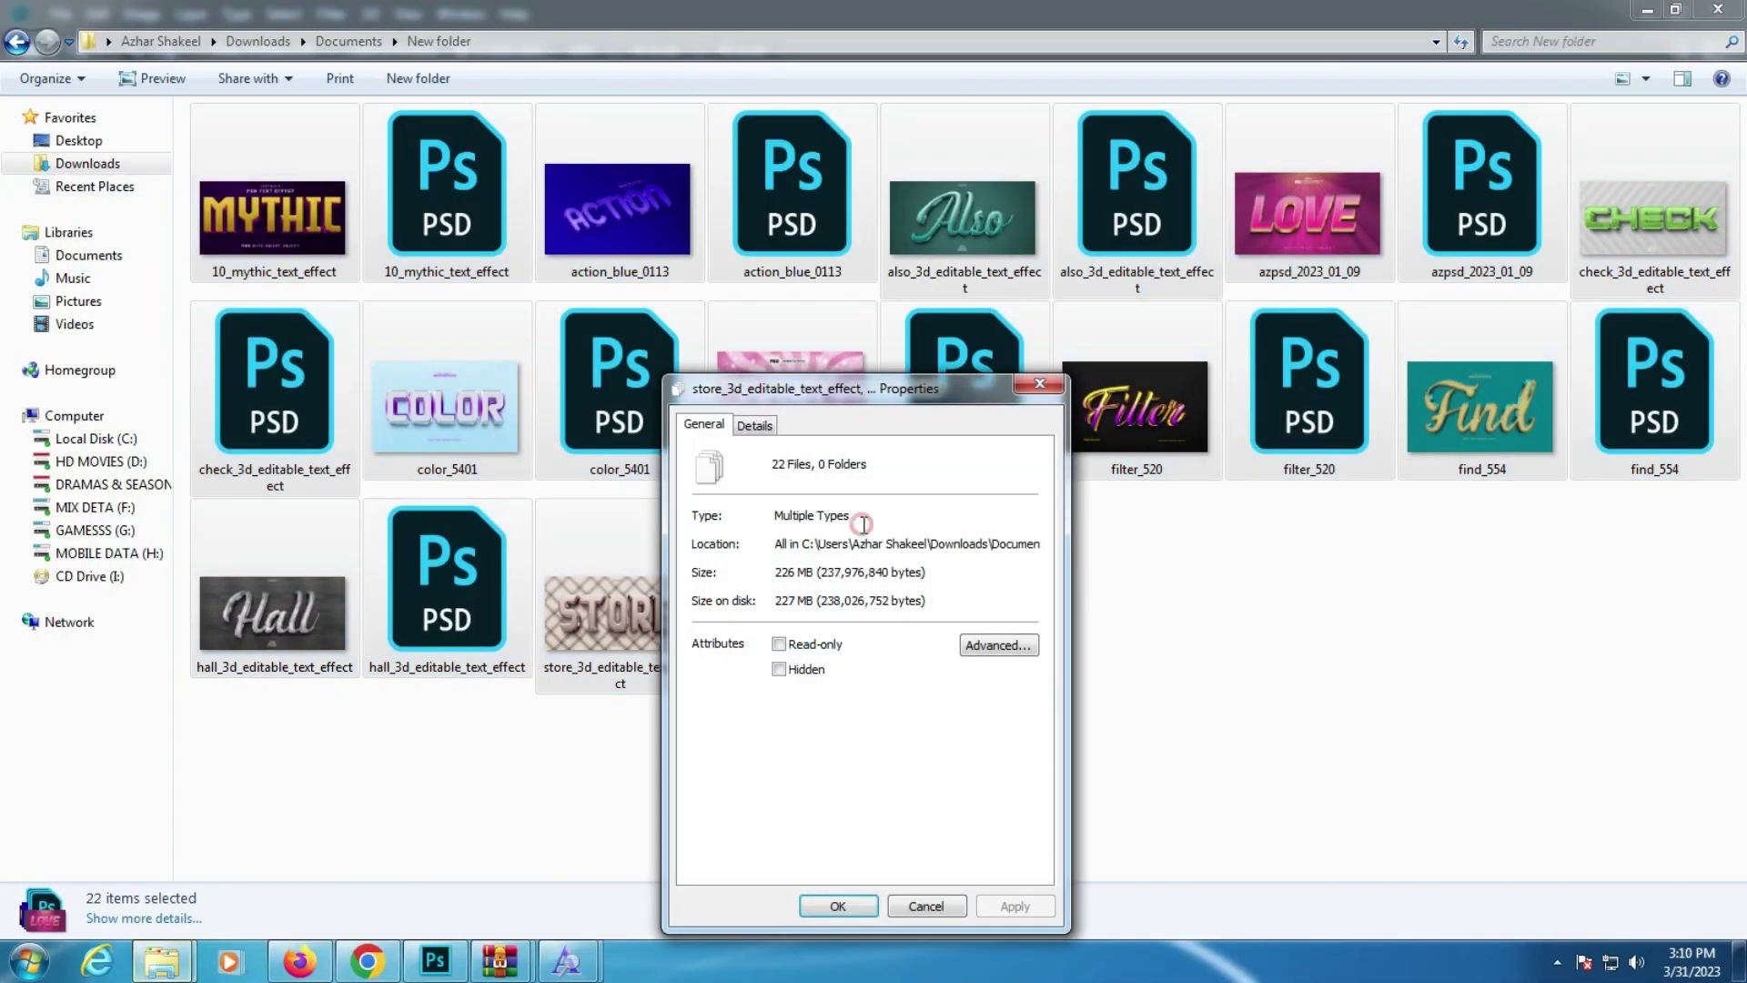